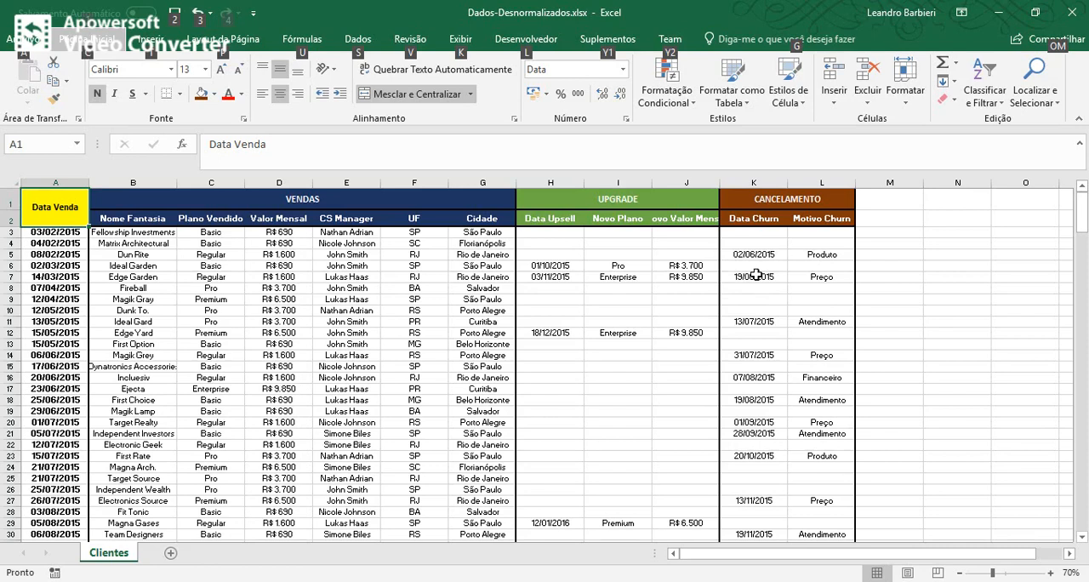
Examine the Clientes sheet's client records and its column headers in the VENDAS and UPGRADE groups.
drag(115, 277, 796, 289)
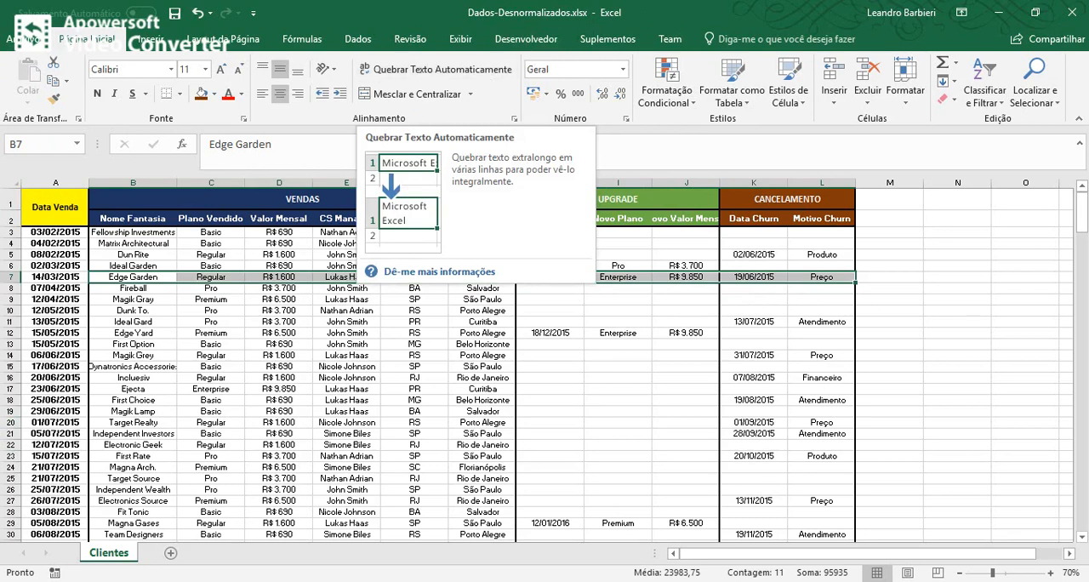
key(alt+Tab)
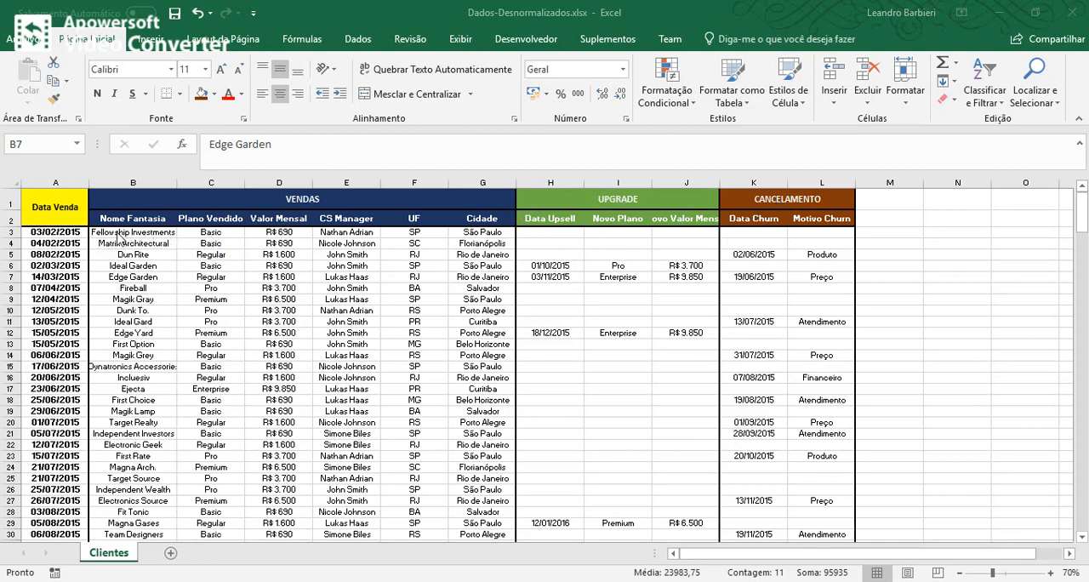
drag(124, 232, 141, 409)
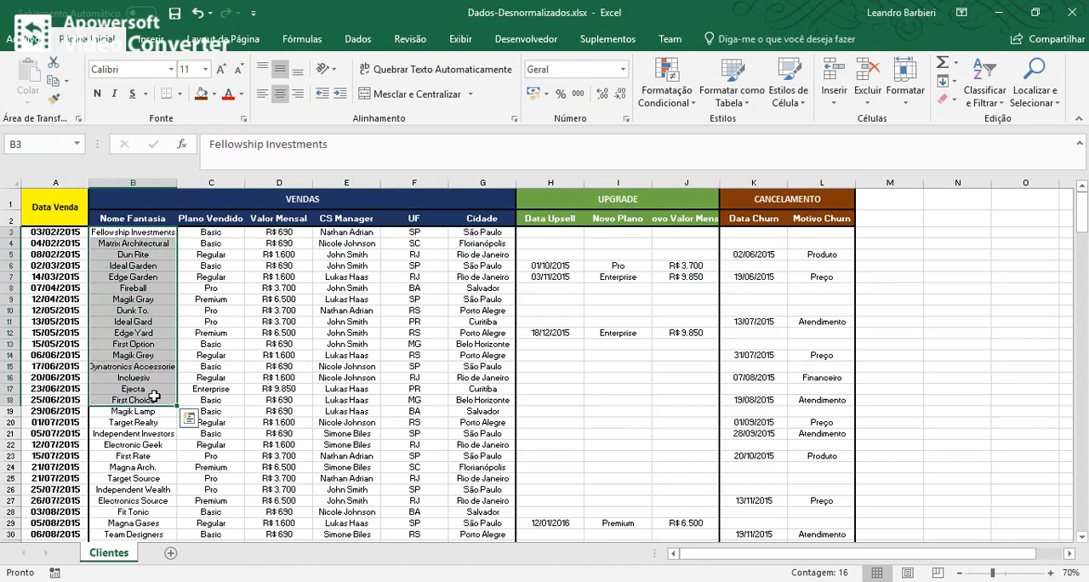
click(141, 235)
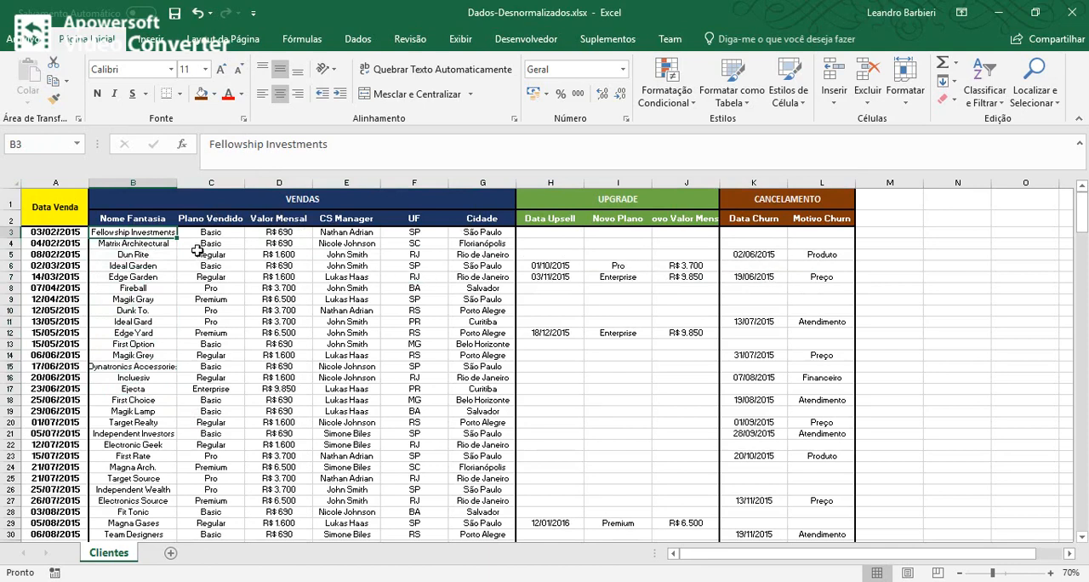
click(138, 221)
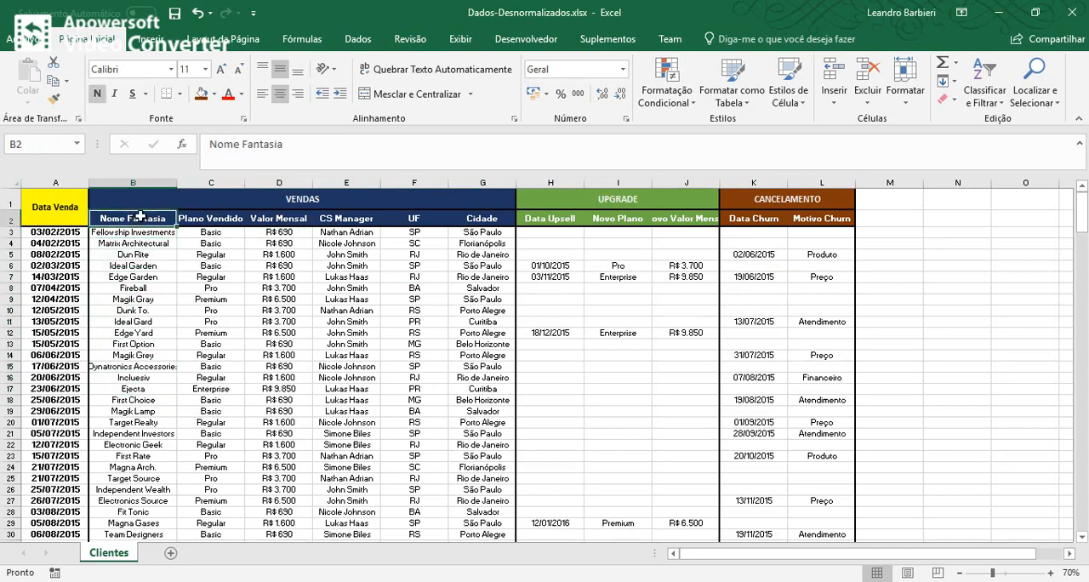
click(420, 221)
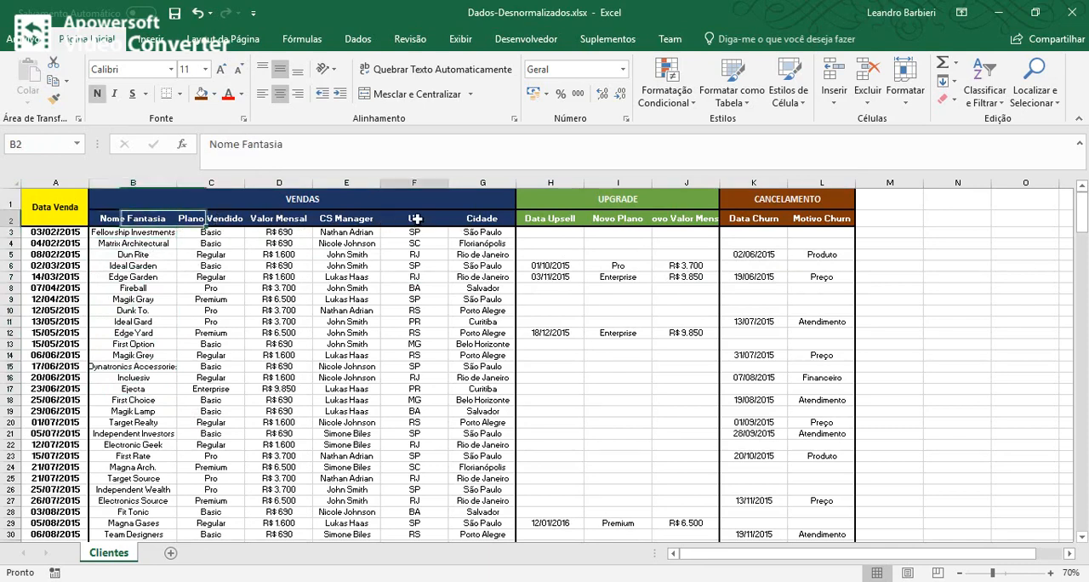
click(459, 218)
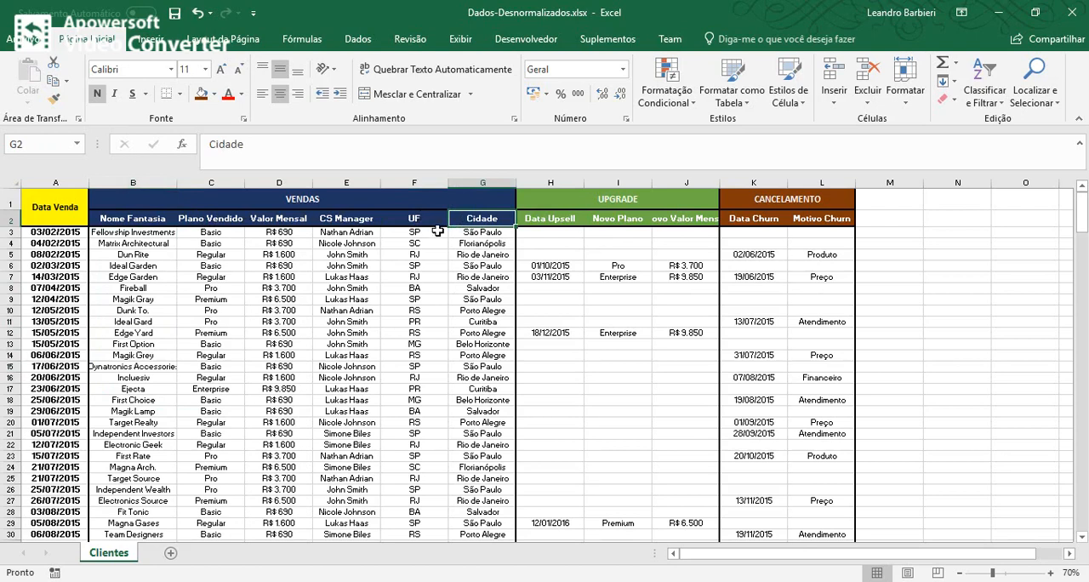
scroll(205, 312, down, 1)
scroll(204, 312, up, 1)
scroll(200, 312, down, 1)
scroll(200, 312, up, 1)
click(330, 220)
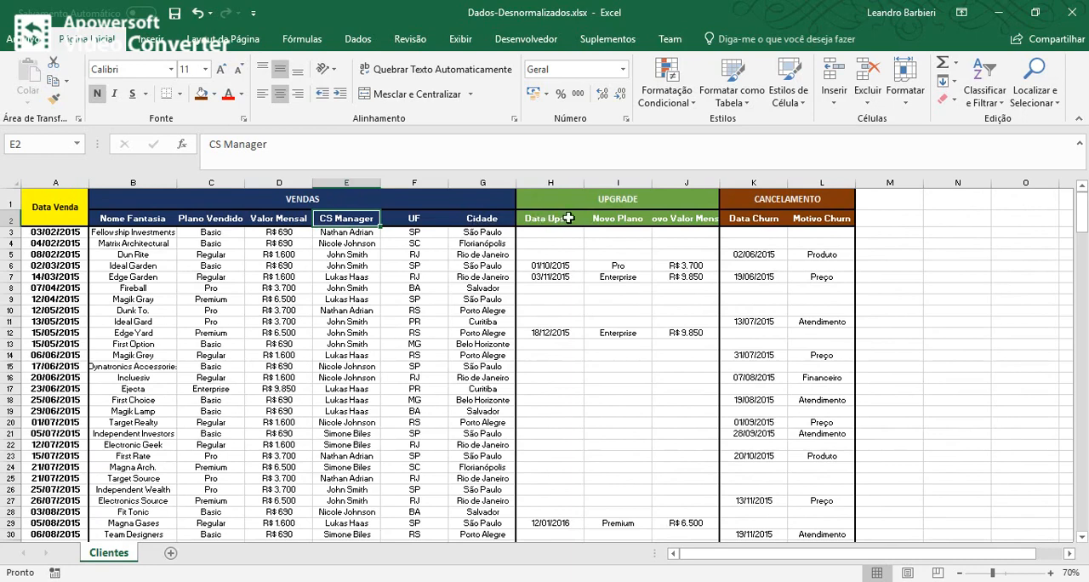
click(625, 220)
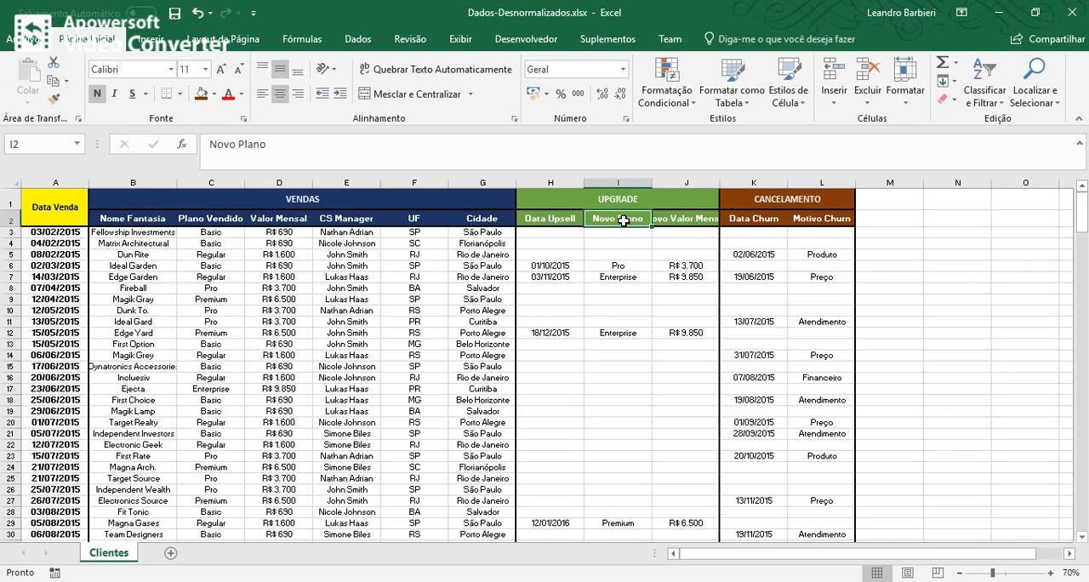
Examine the client records down the sheet, including blank rows 75 to 77, the record in row 85 and the Data Venda column.
scroll(746, 218, down, 6)
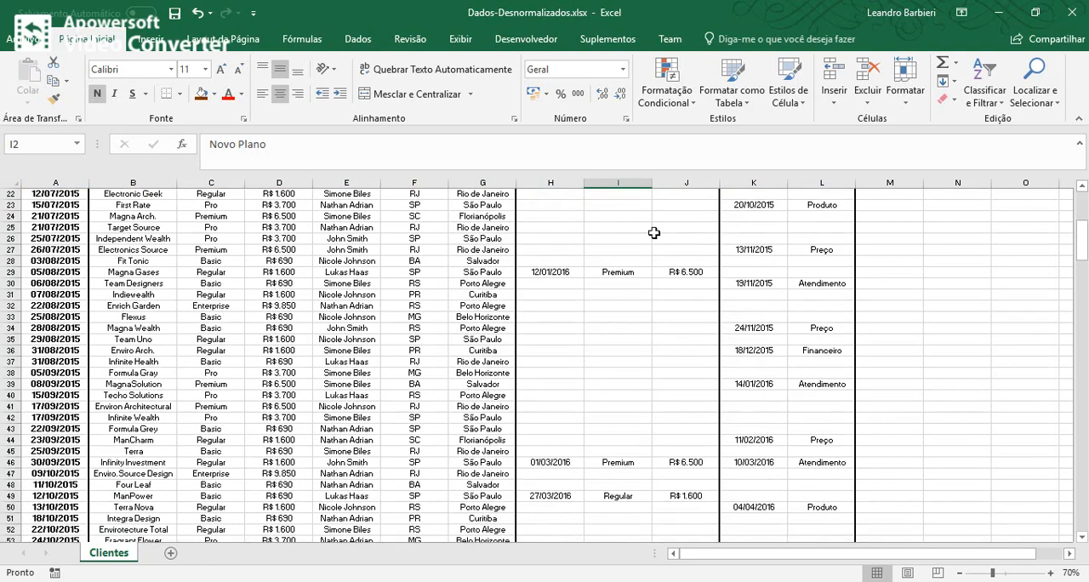
scroll(258, 302, up, 7)
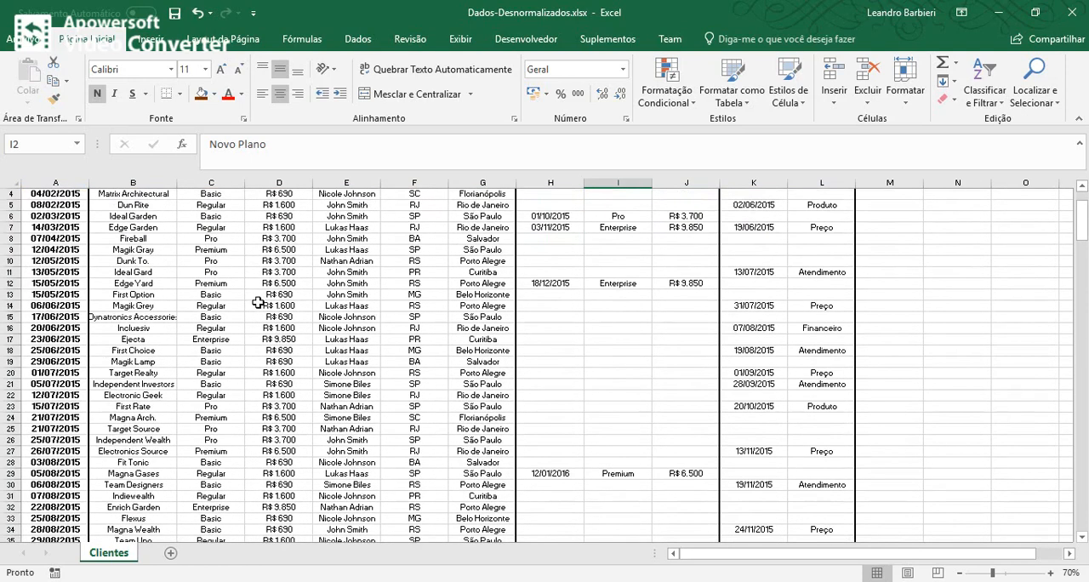
scroll(260, 305, down, 16)
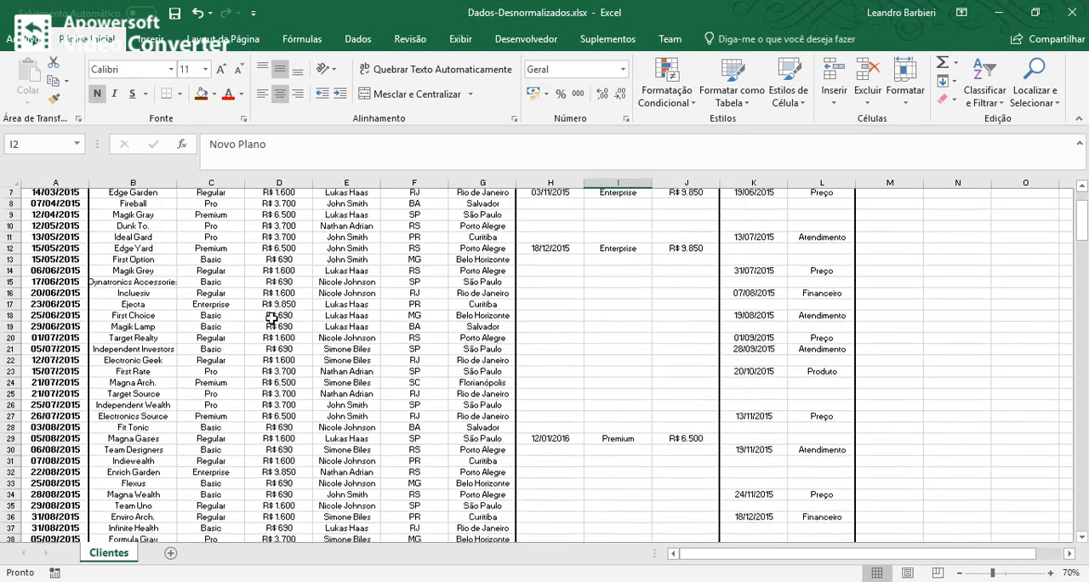
scroll(121, 379, down, 4)
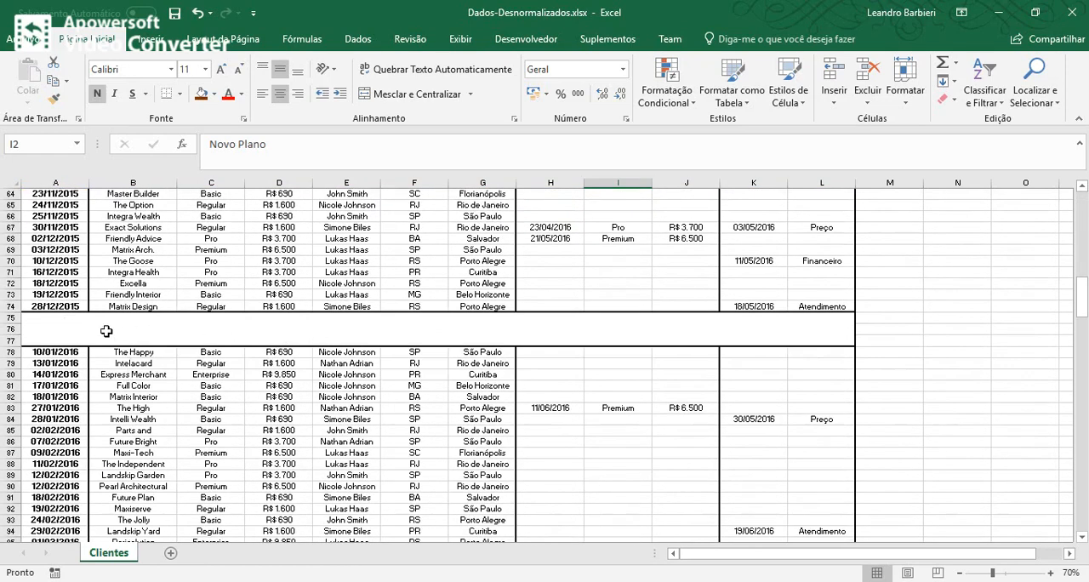
drag(12, 318, 12, 343)
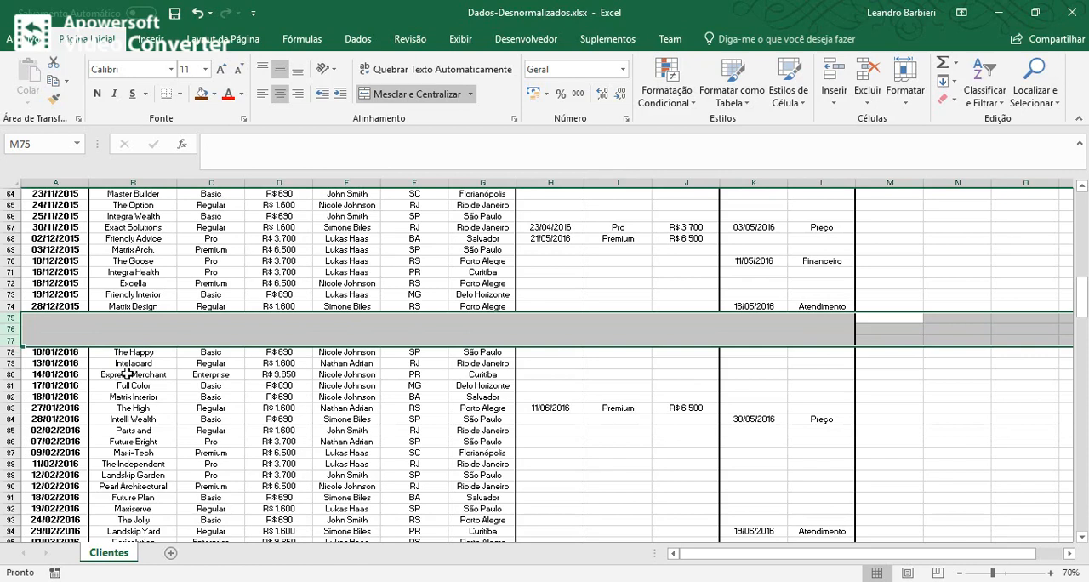
scroll(281, 336, down, 8)
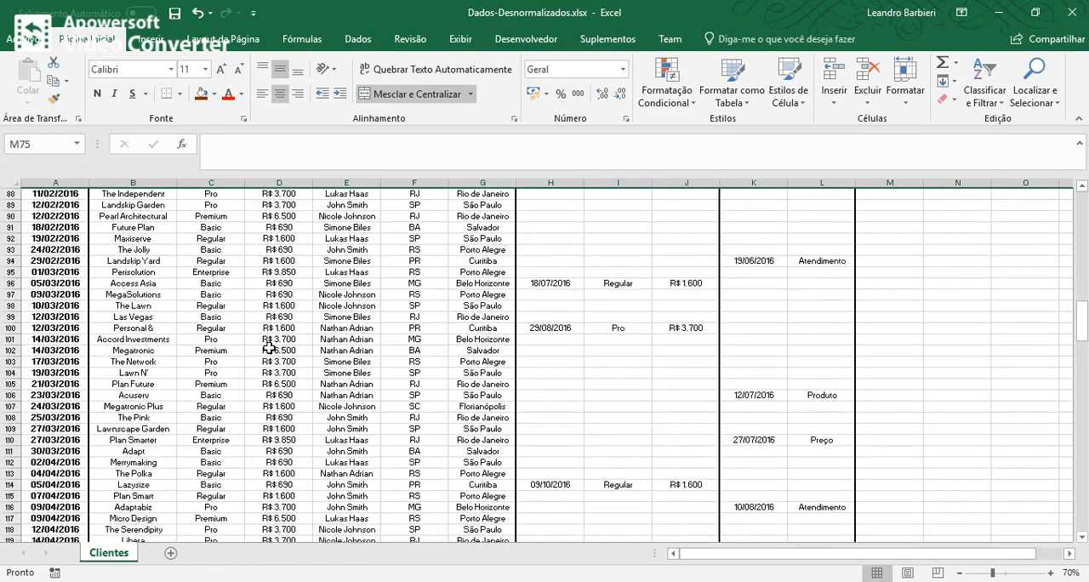
scroll(269, 348, down, 2)
scroll(269, 348, up, 6)
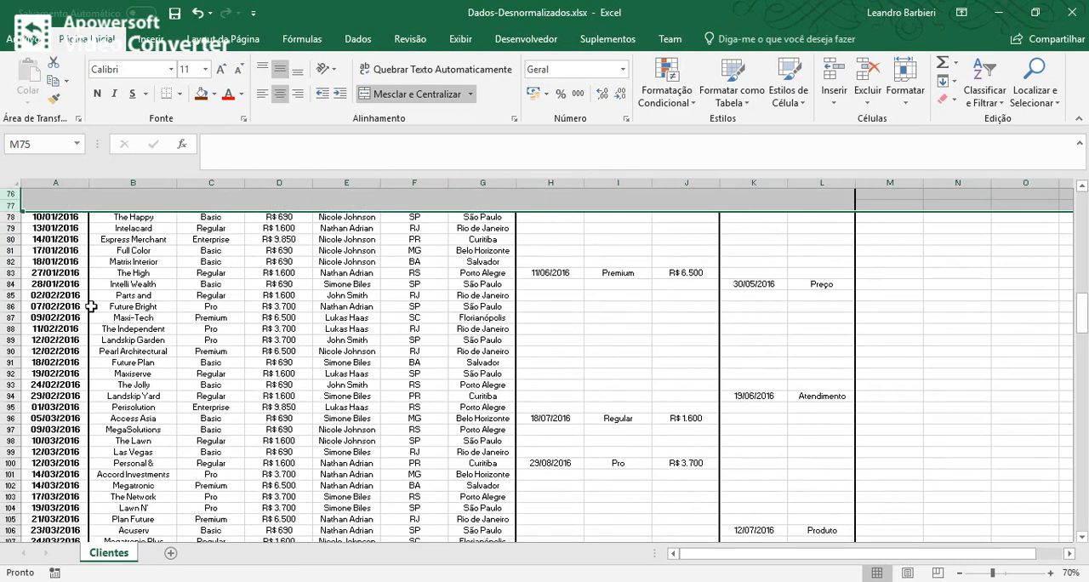
click(61, 295)
drag(92, 299, 478, 296)
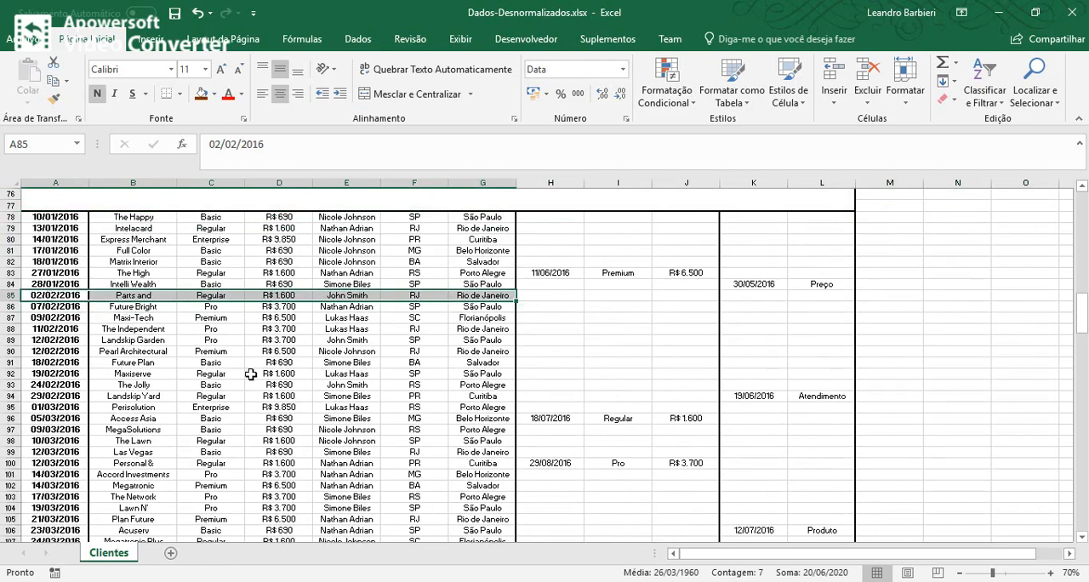
scroll(251, 374, up, 20)
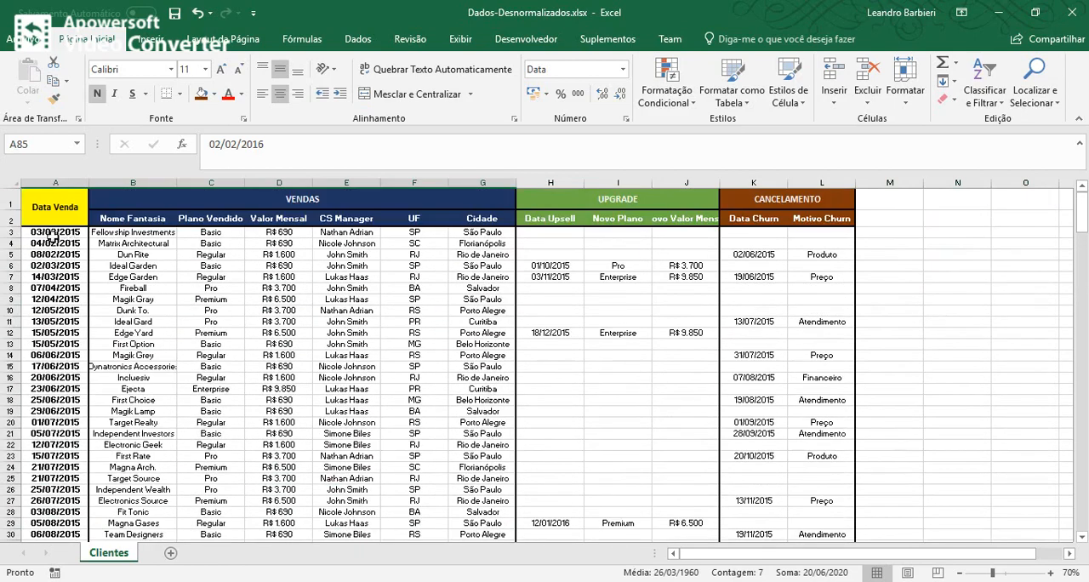
drag(53, 216, 60, 353)
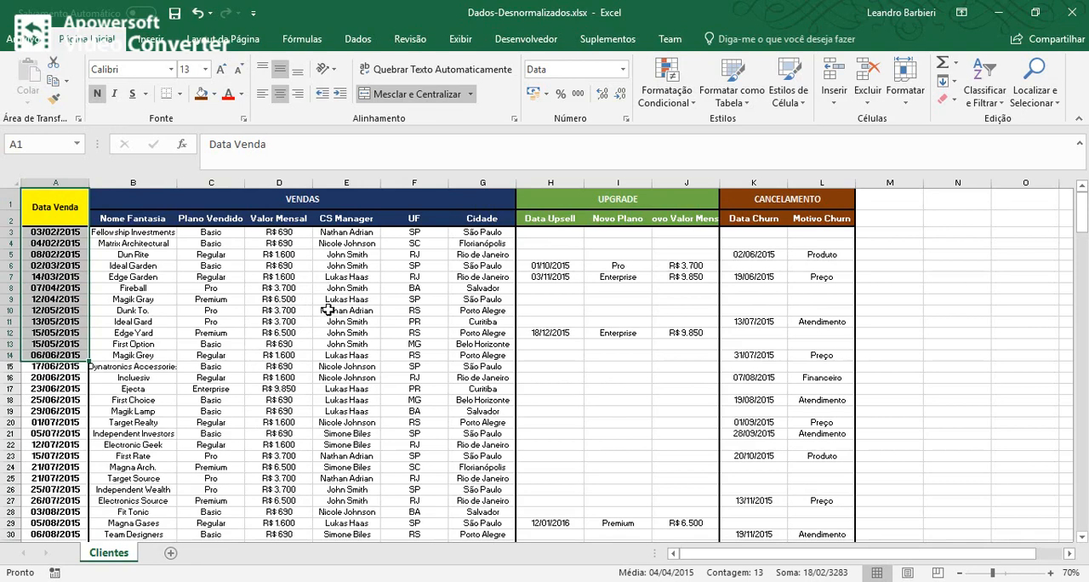
scroll(332, 327, down, 5)
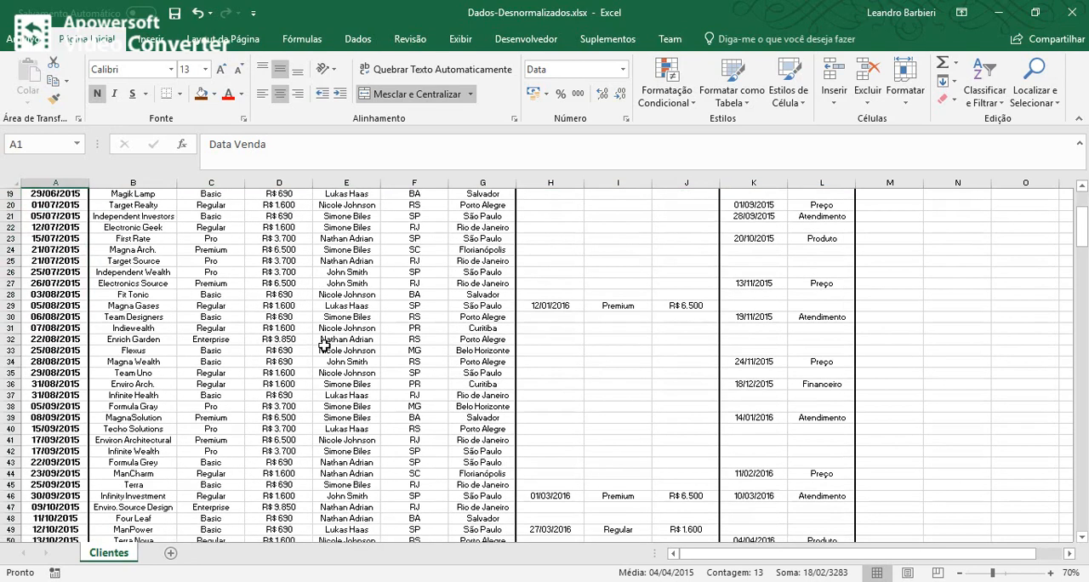
scroll(323, 361, down, 16)
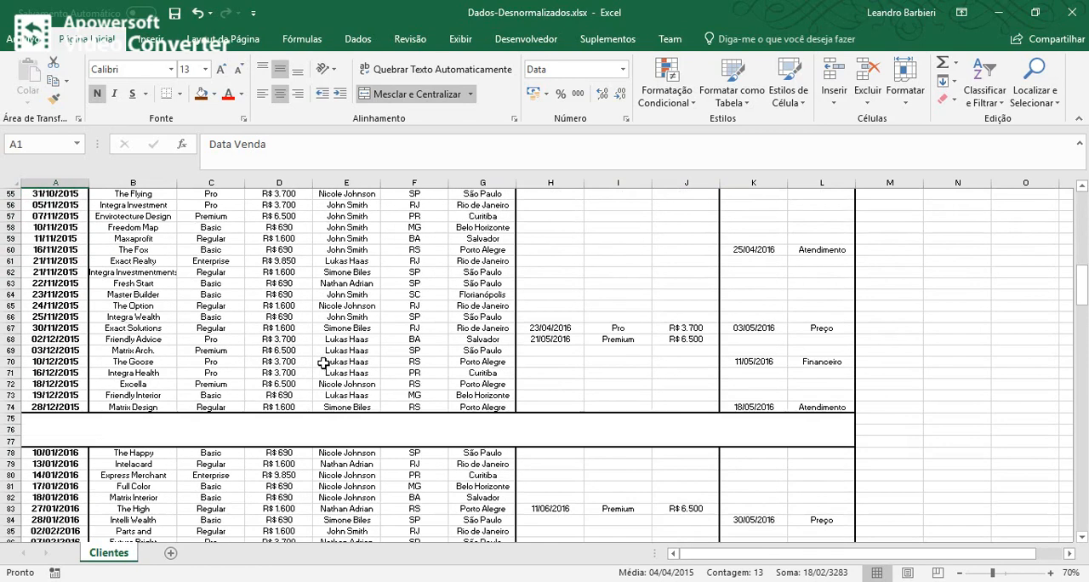
scroll(324, 364, up, 10)
Switch to the untitled Power BI Desktop report and connect it to the Excel workbook Dados-Desnormalizados.xlsx.
key(alt+Tab)
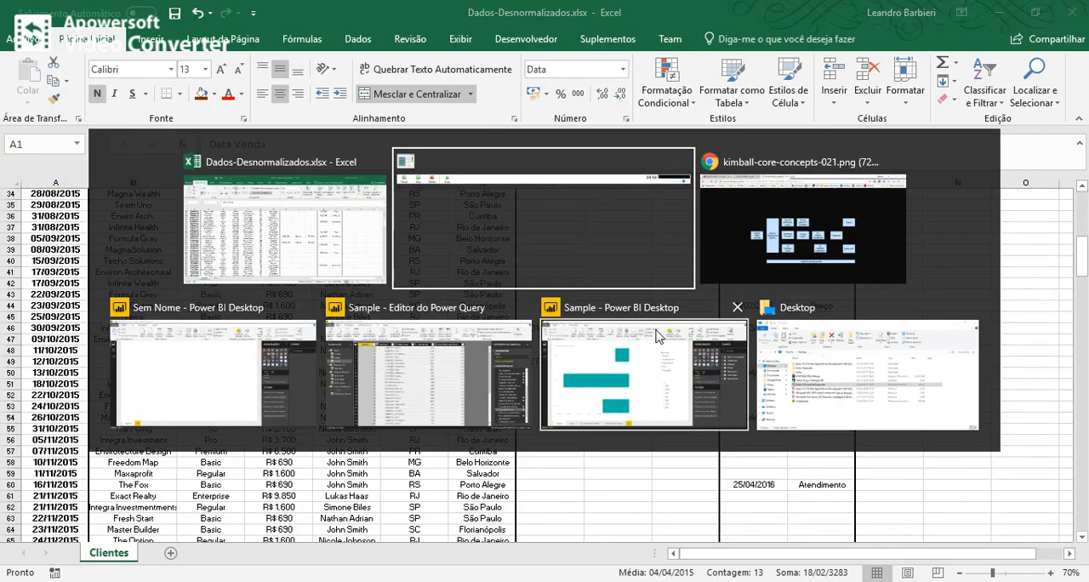
click(181, 376)
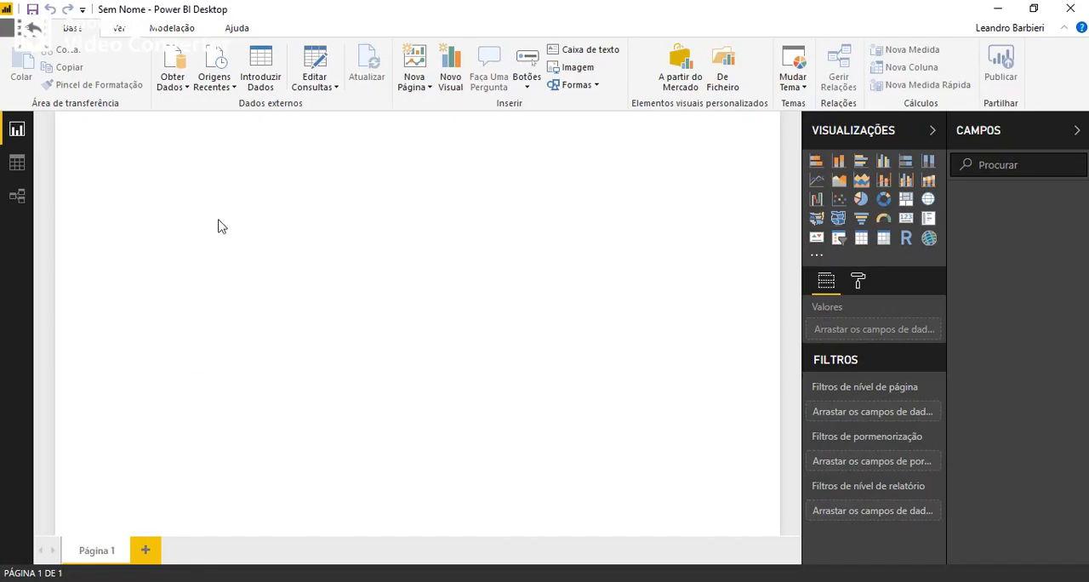
click(175, 87)
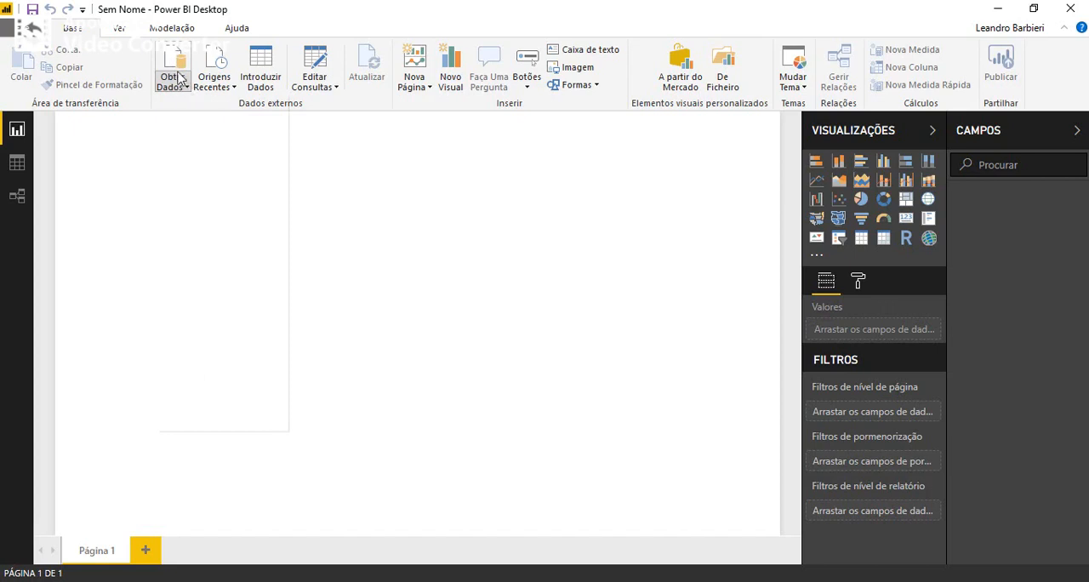
click(171, 59)
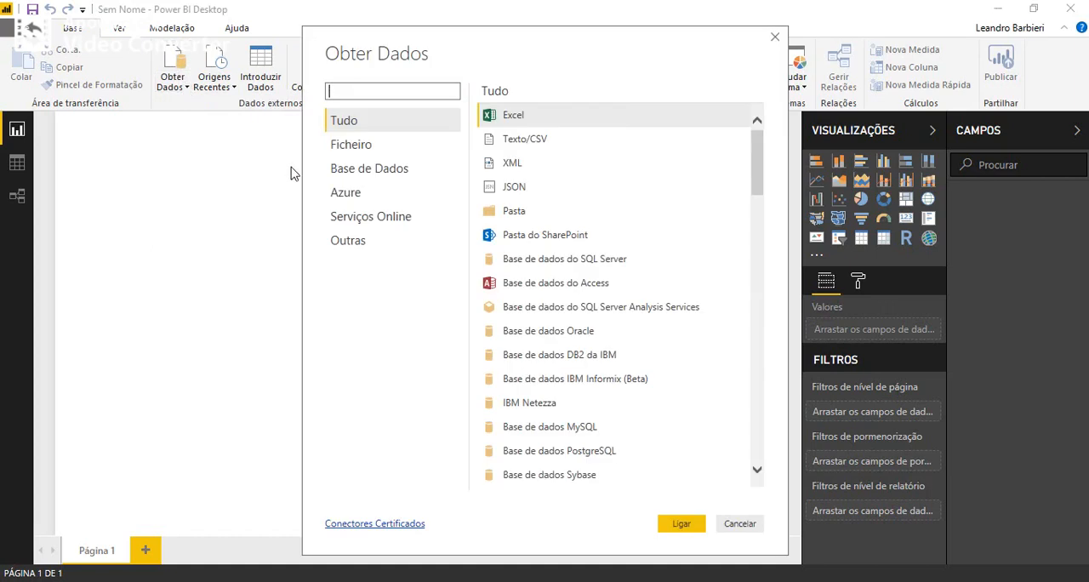
click(517, 117)
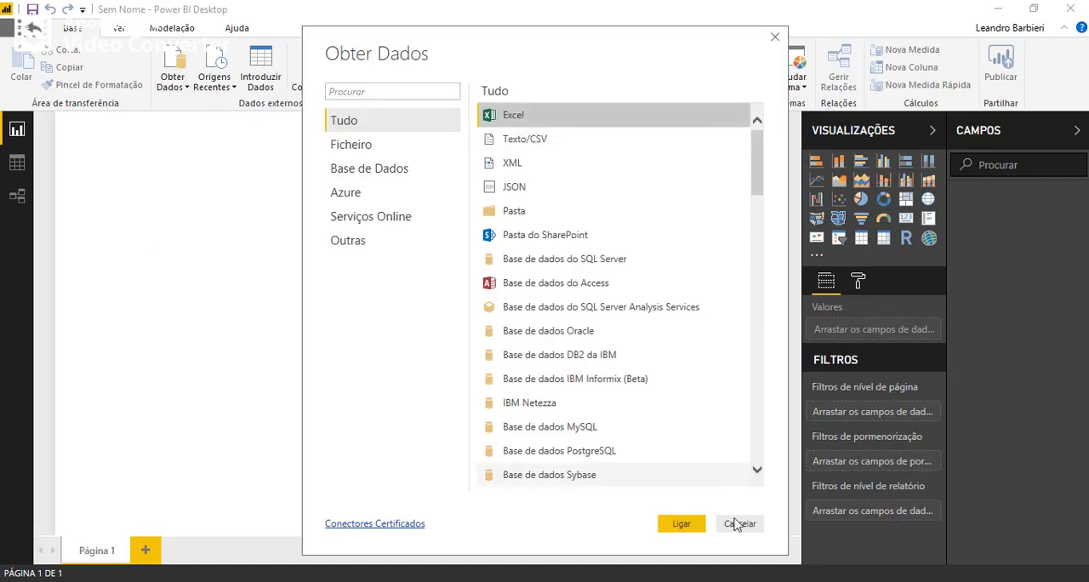
click(676, 526)
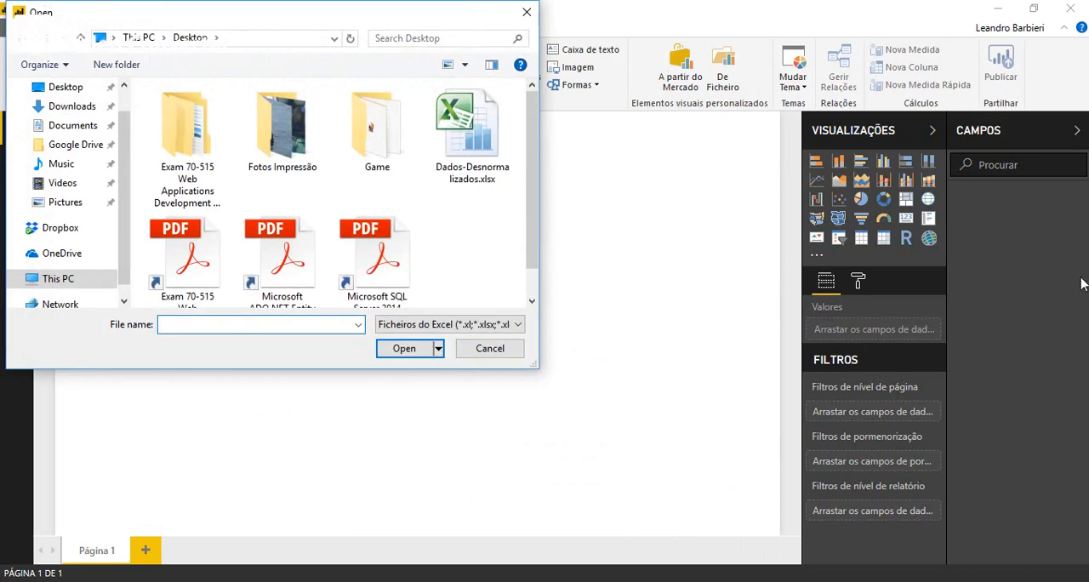
double_click(459, 134)
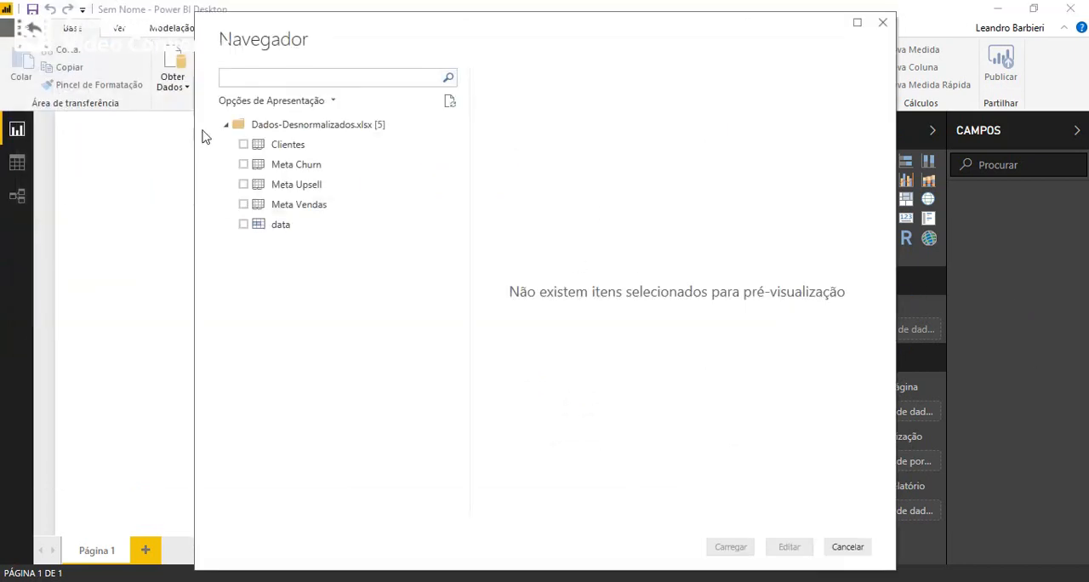
Load the Clientes sheet into the report and open its query in the Power Query editor.
click(243, 146)
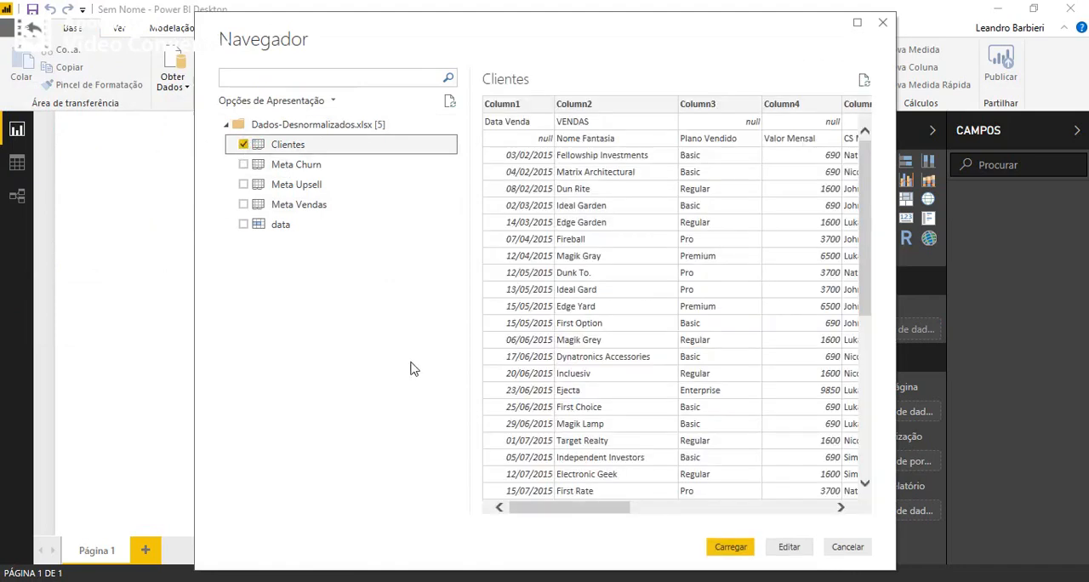
click(730, 547)
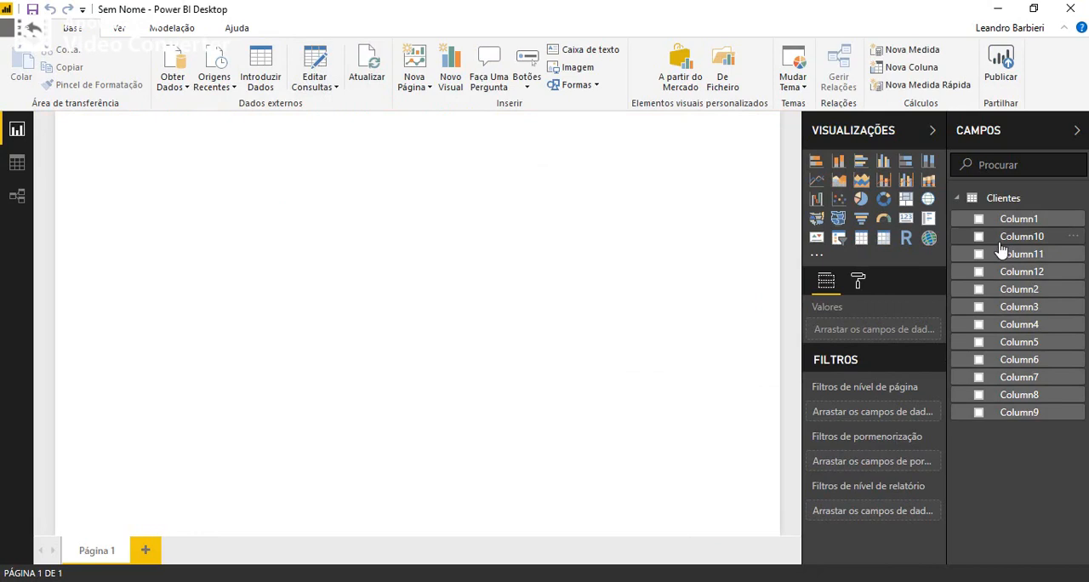
click(318, 64)
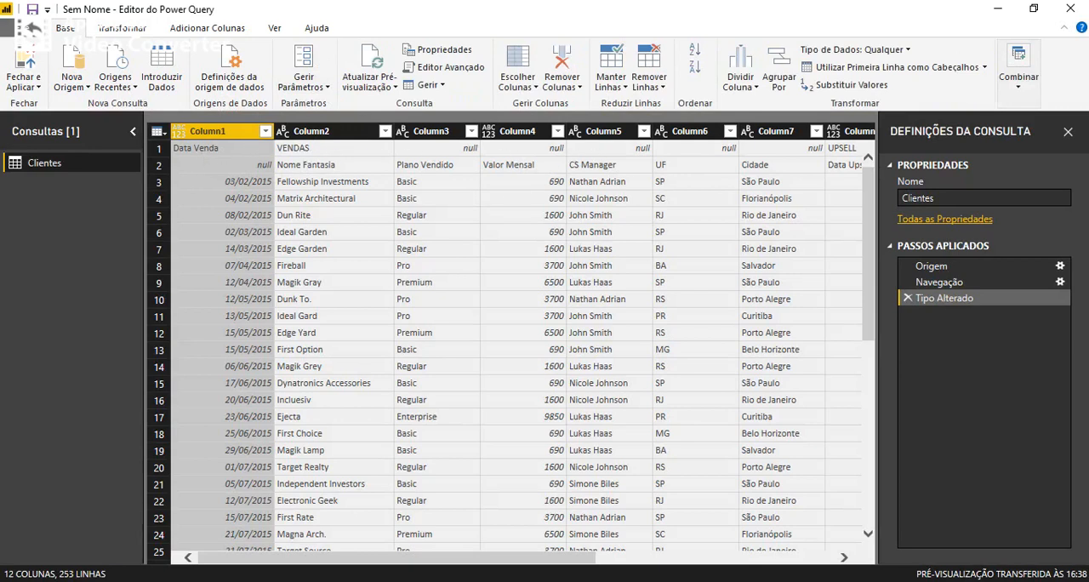
Try removing every column except Column1 from the Clientes query, and delete that applied step.
drag(383, 557, 323, 519)
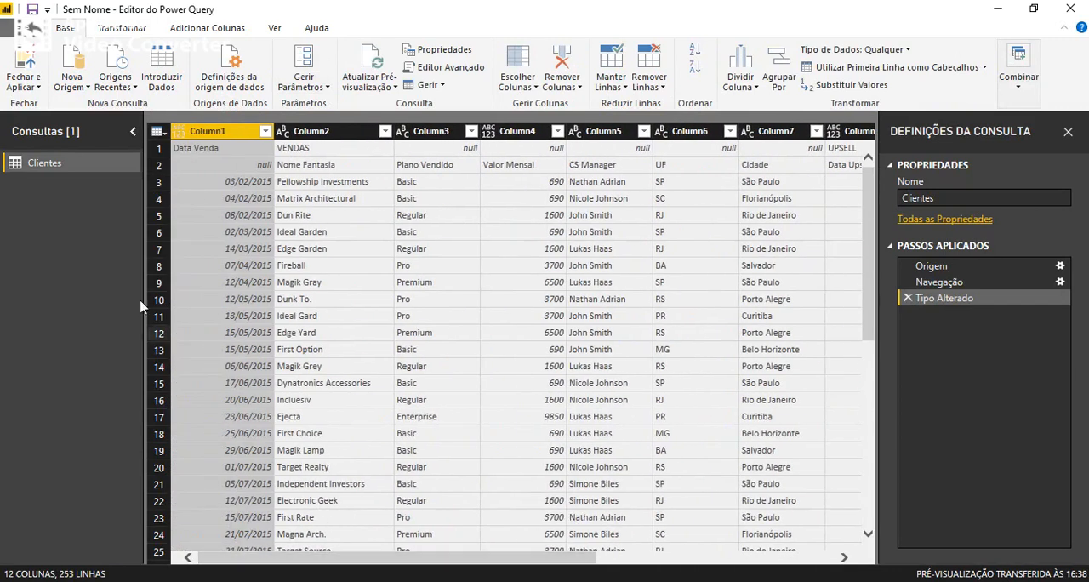
click(560, 88)
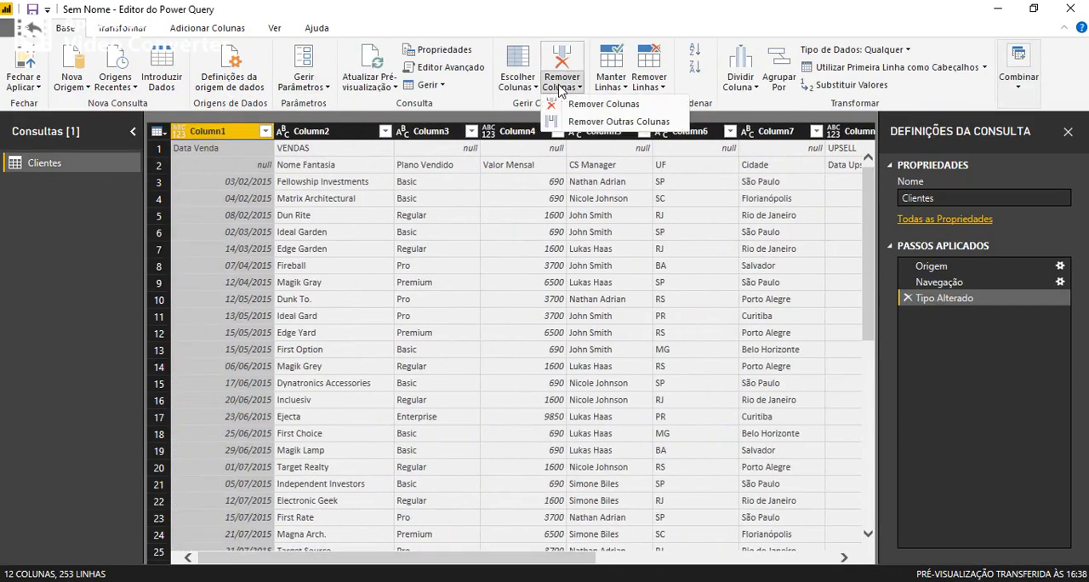
click(605, 123)
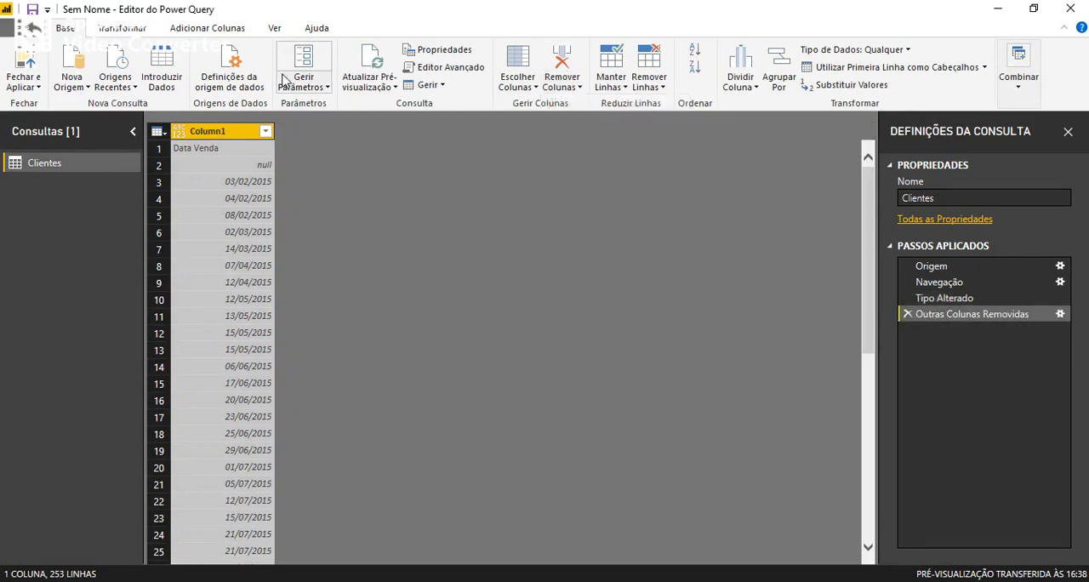
click(907, 315)
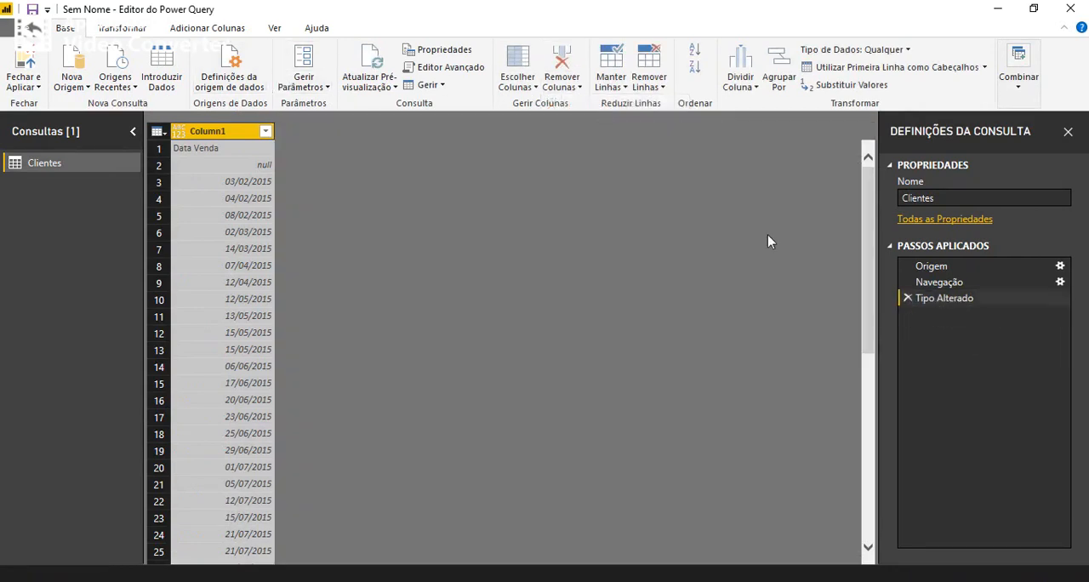
Remove the top 1 row of the Clientes query and promote the first remaining row to column headers.
click(651, 89)
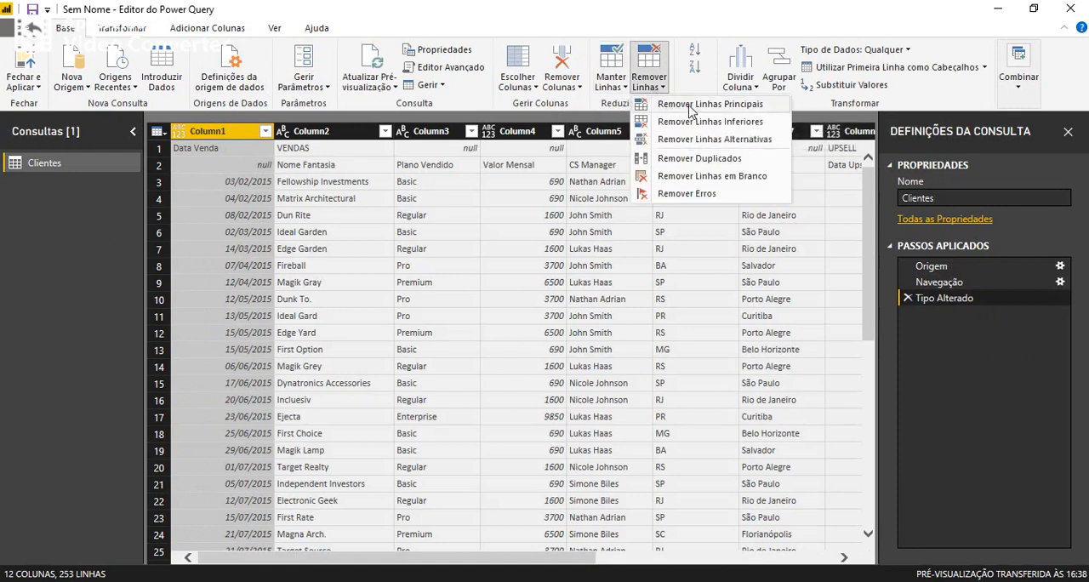
click(691, 105)
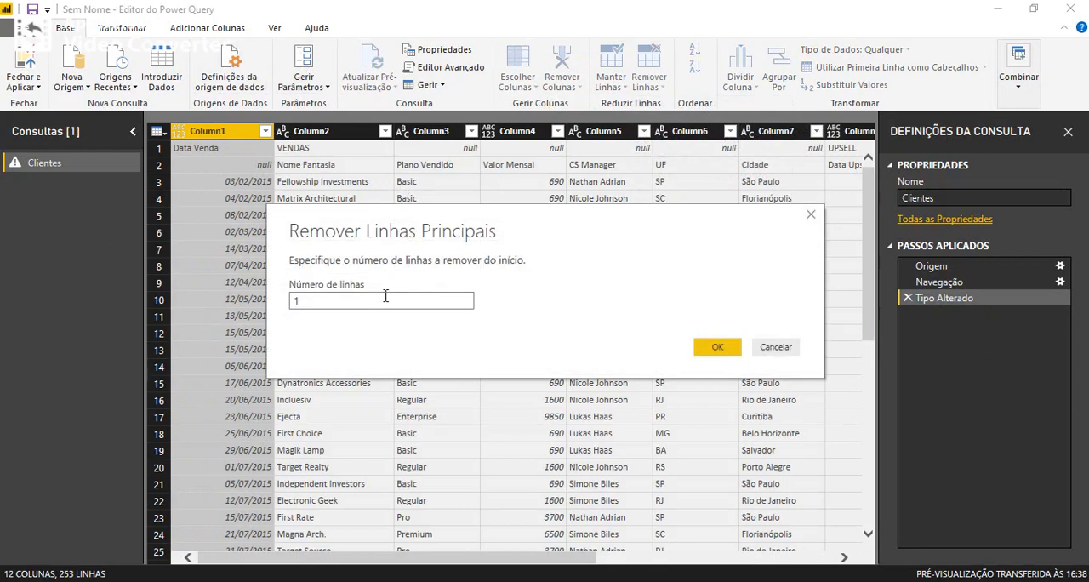
click(715, 346)
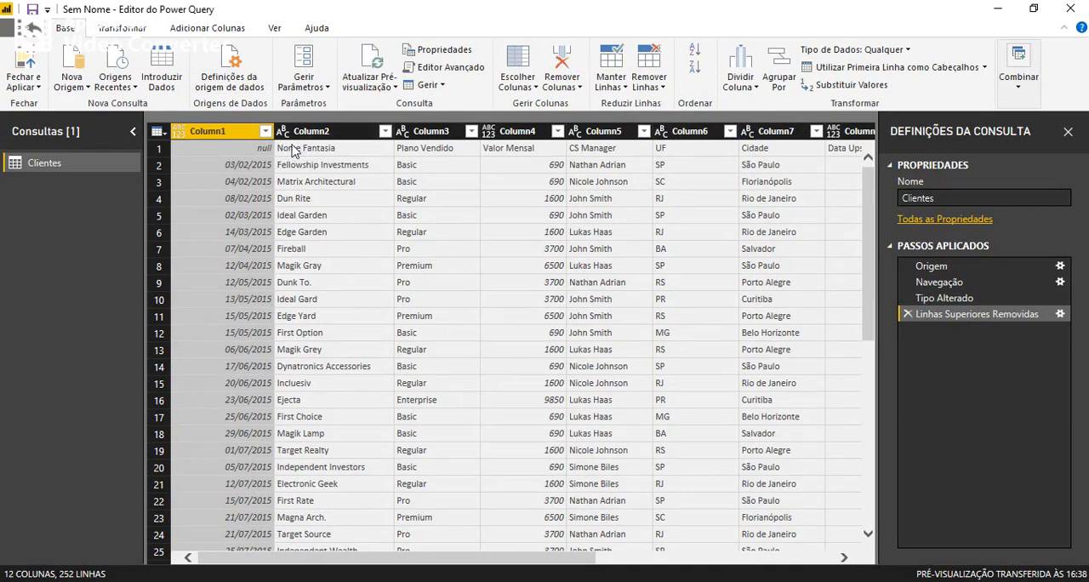
click(122, 28)
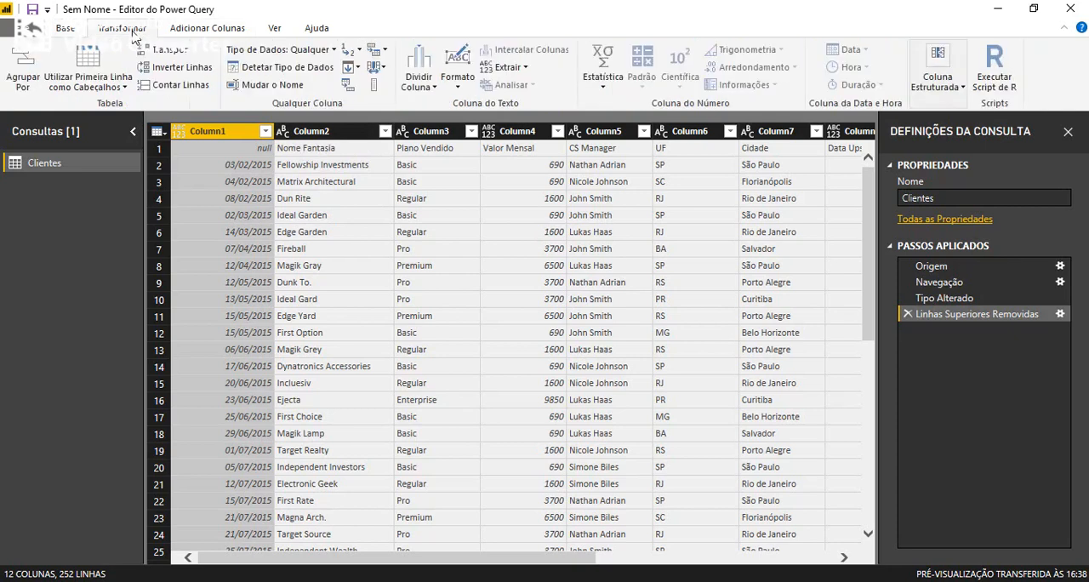
click(95, 57)
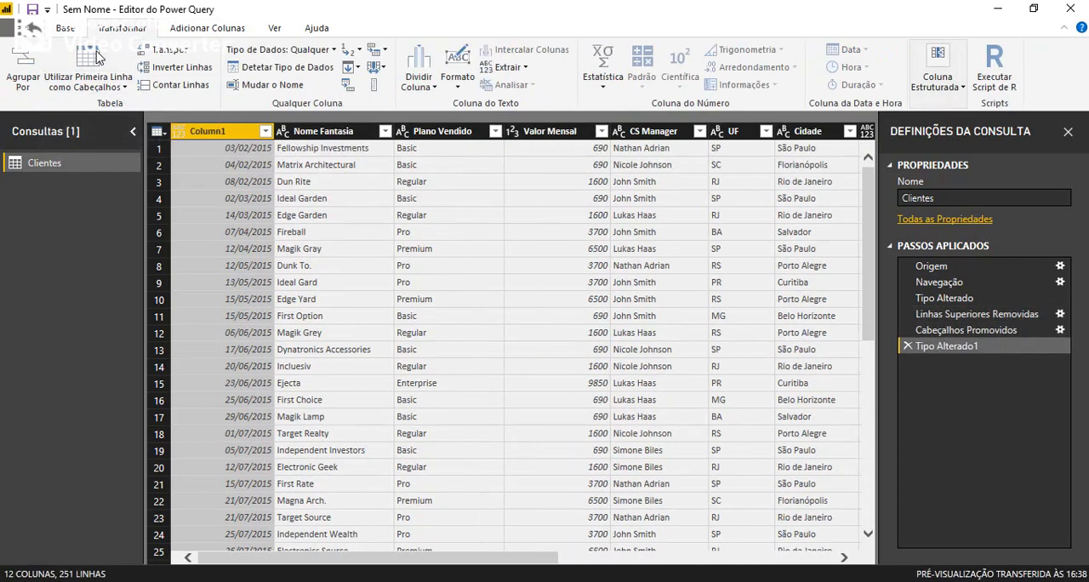
Rename Column1 to Data Venda and set its data type to Data.
double_click(233, 134)
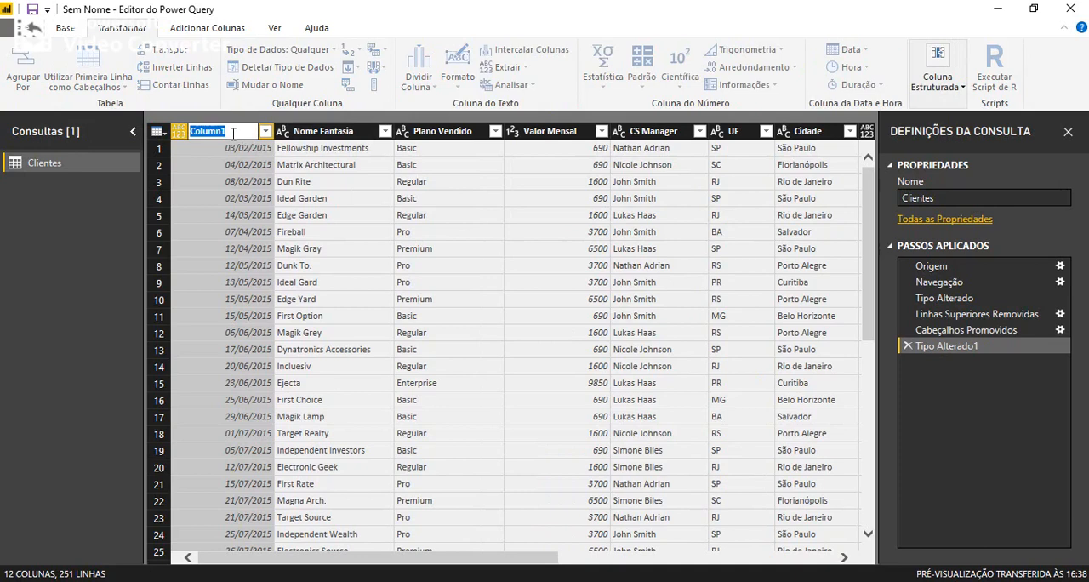
text(Data Venda)
key(Return)
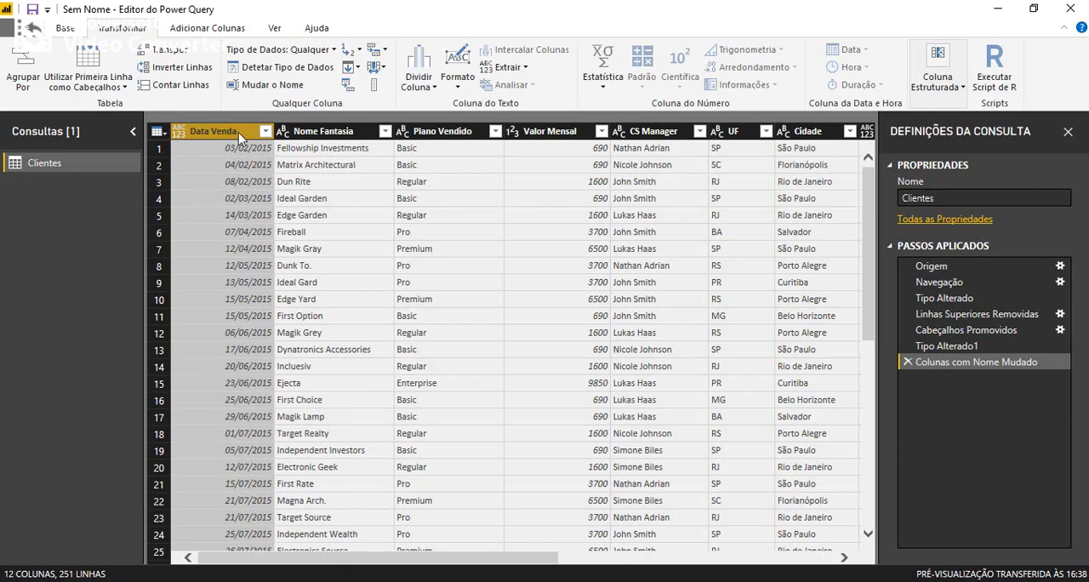
click(180, 134)
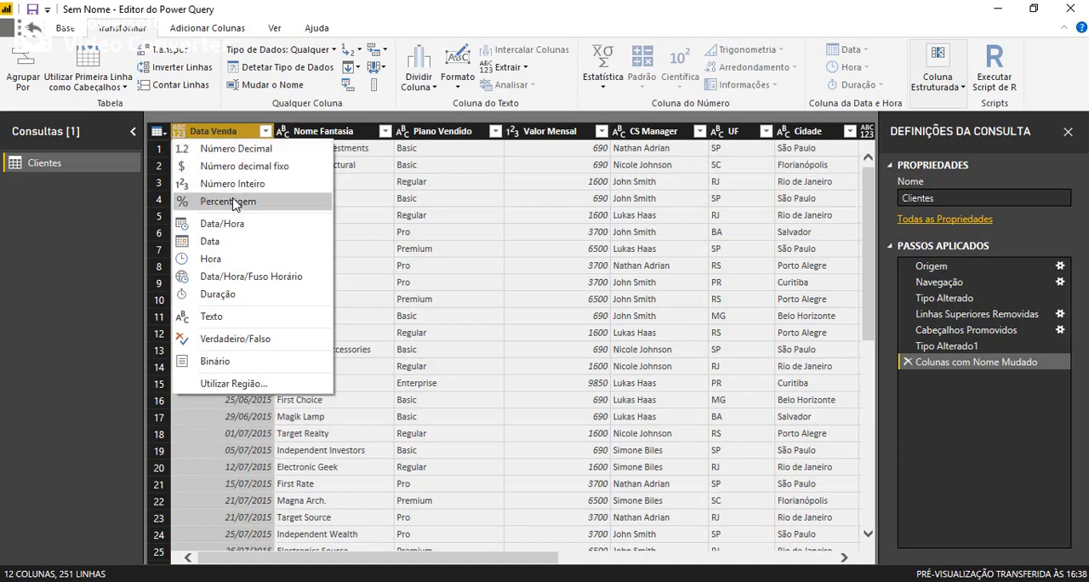
click(234, 244)
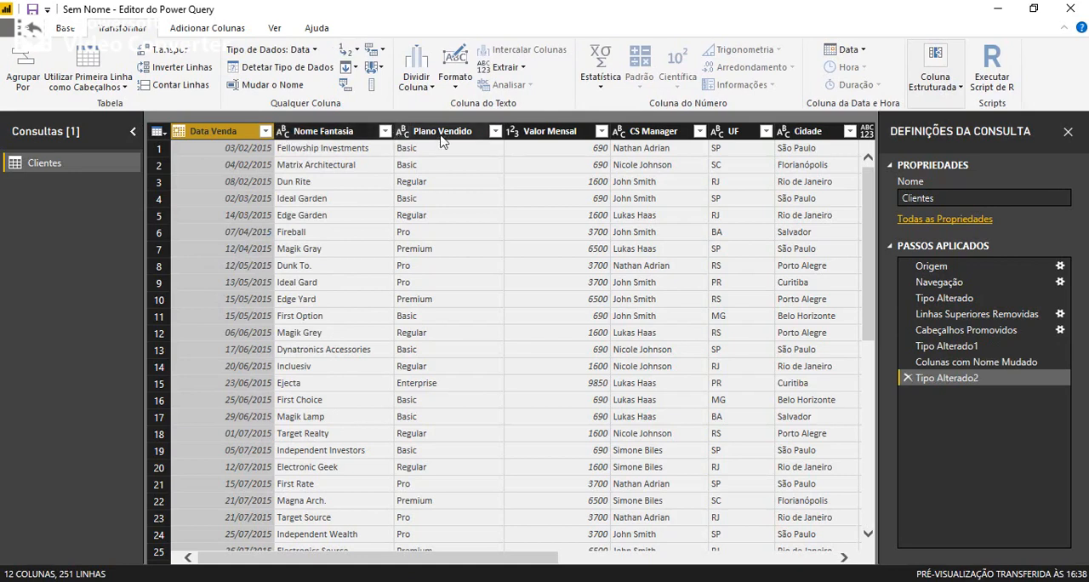
Set the Valor Mensal column's data type to Número decimal fixo and the Data Upsell column's to Data.
click(513, 131)
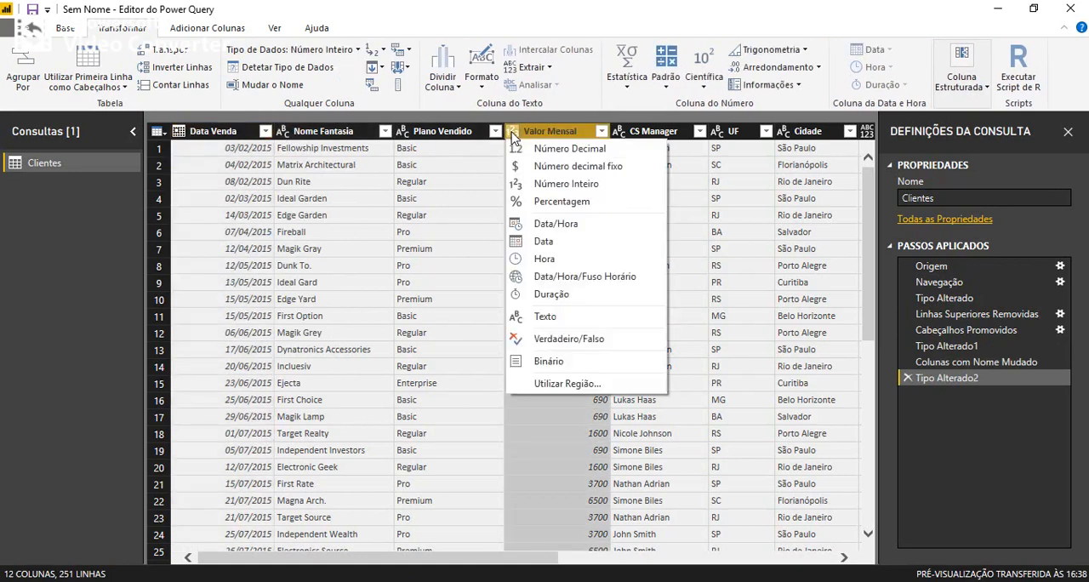
click(544, 169)
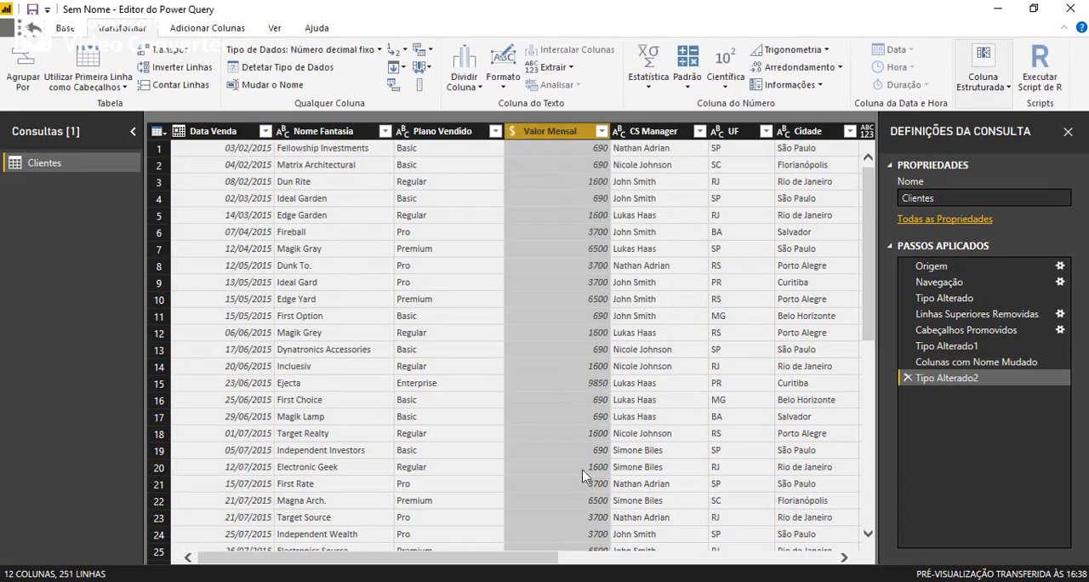
drag(544, 562, 772, 551)
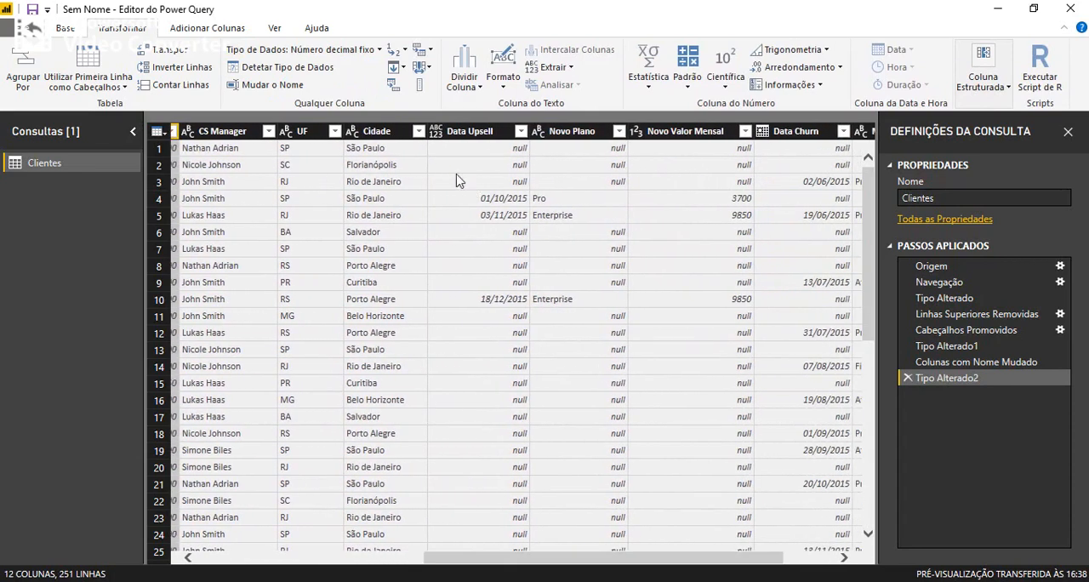
click(436, 133)
click(464, 239)
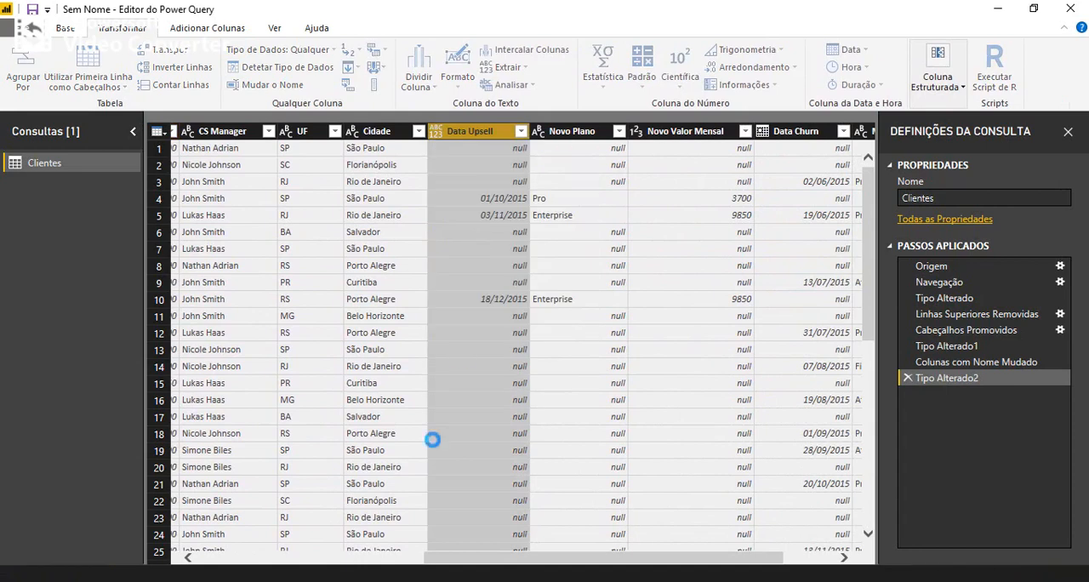
Set the Novo Valor Mensal column's data type to Número decimal fixo.
drag(528, 560, 587, 558)
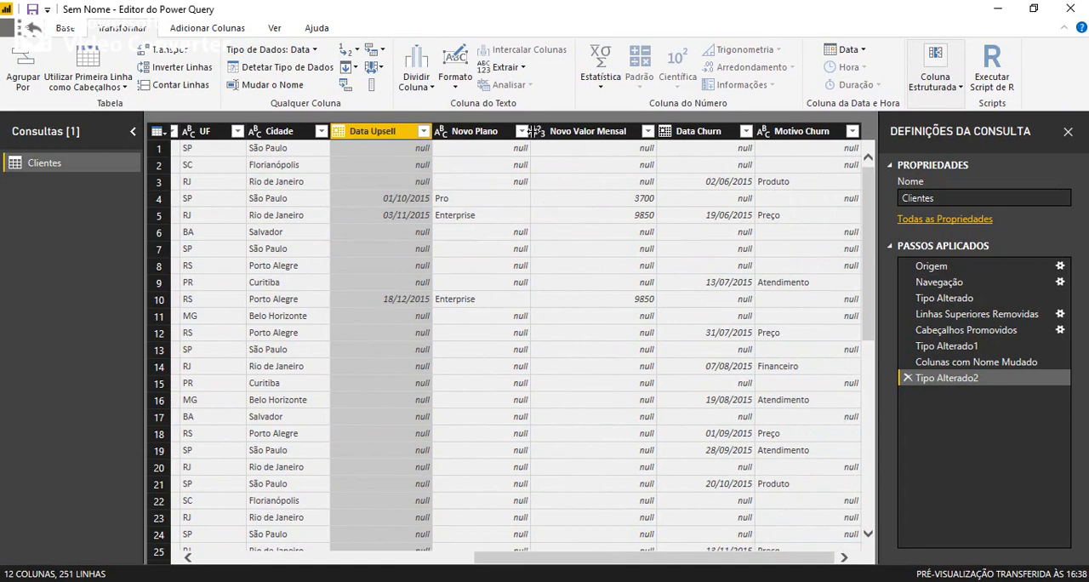
click(536, 131)
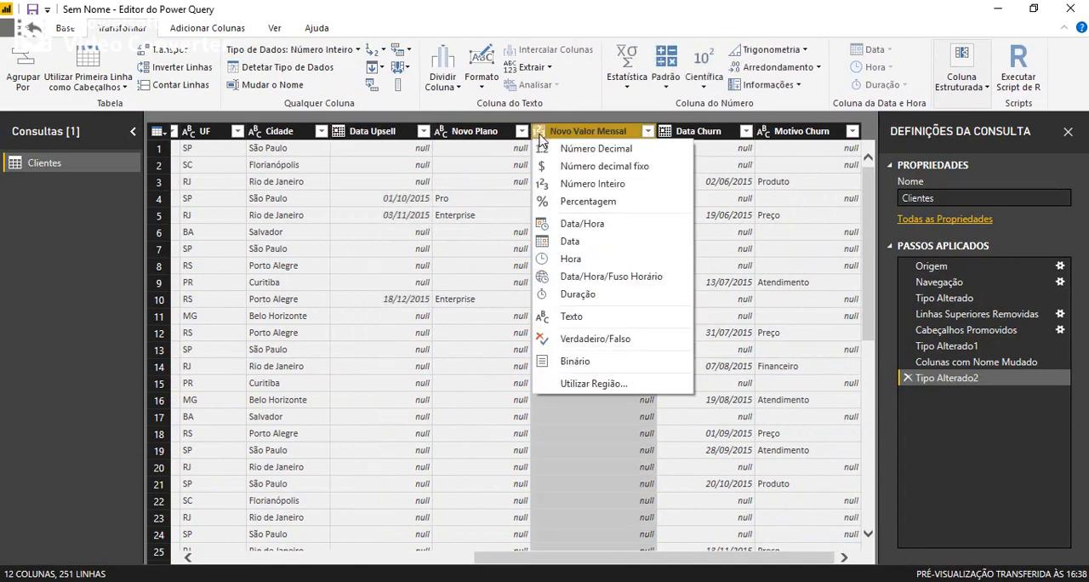
click(585, 167)
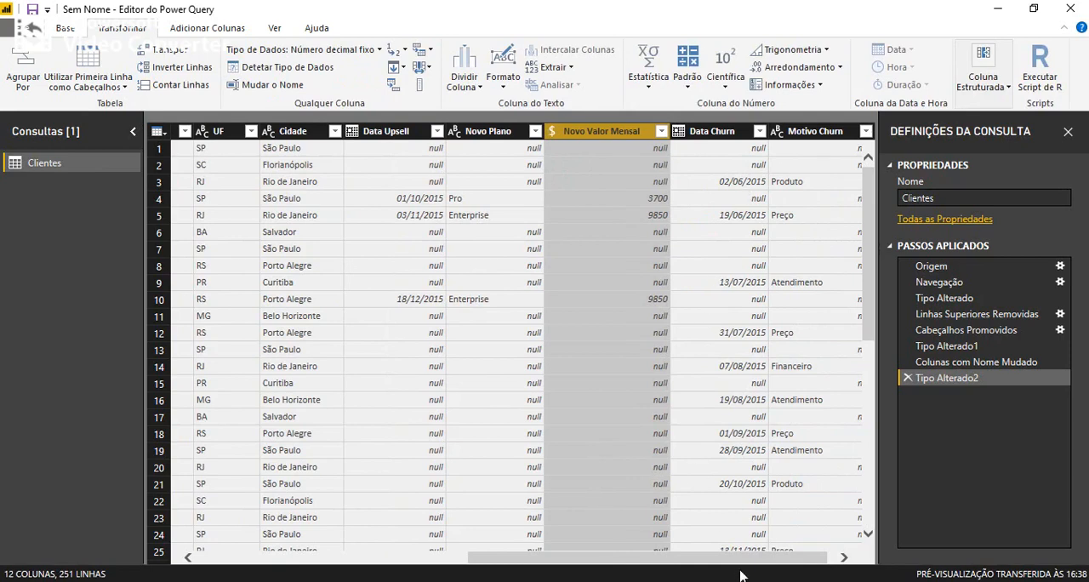
drag(744, 561, 367, 558)
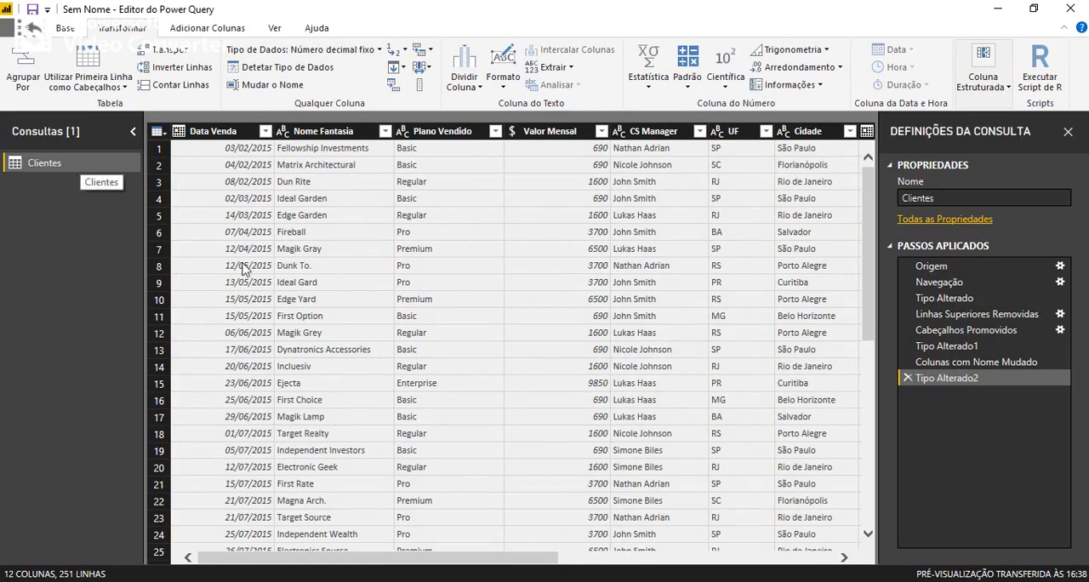
drag(364, 565, 0, 228)
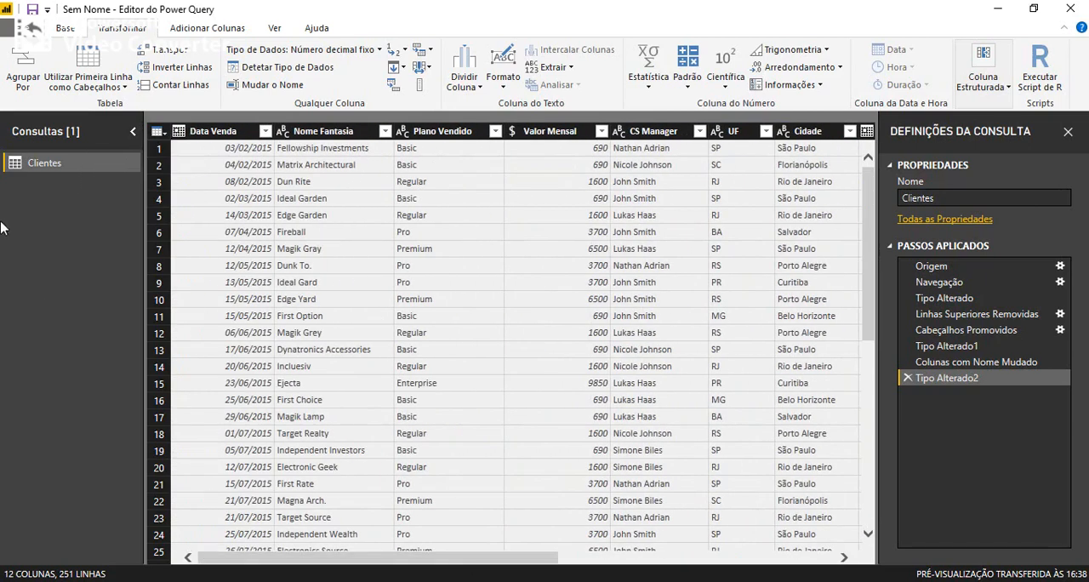
Duplicate the Clientes query and name the copy Vendas.
right_click(51, 170)
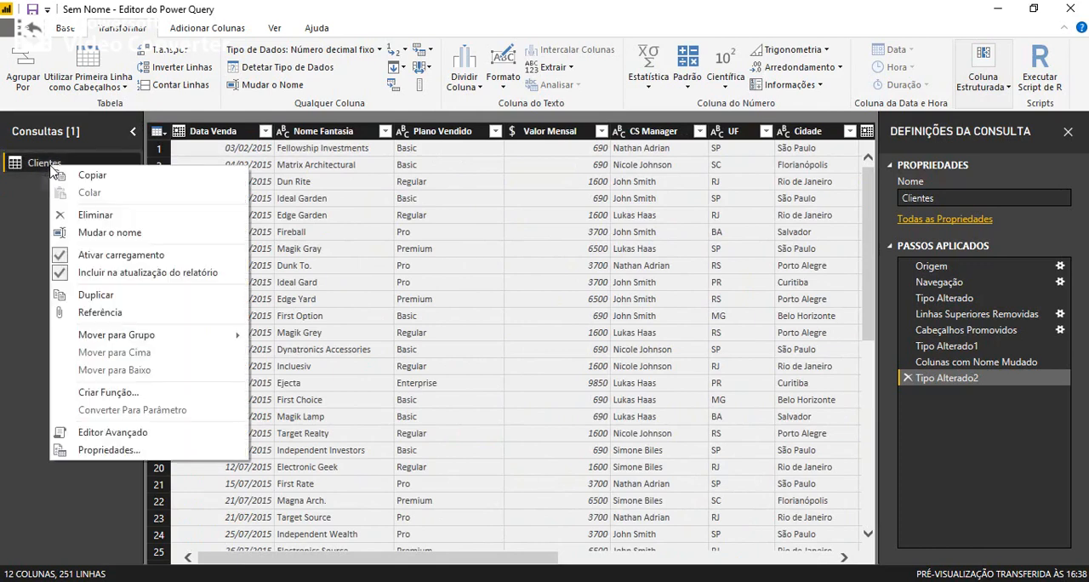
click(97, 296)
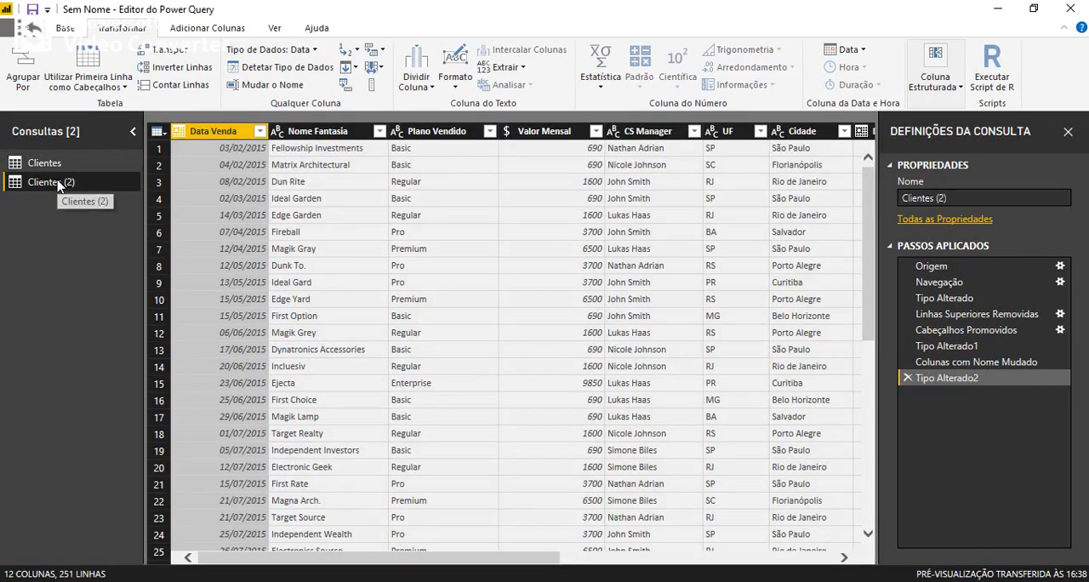
double_click(58, 183)
text(V)
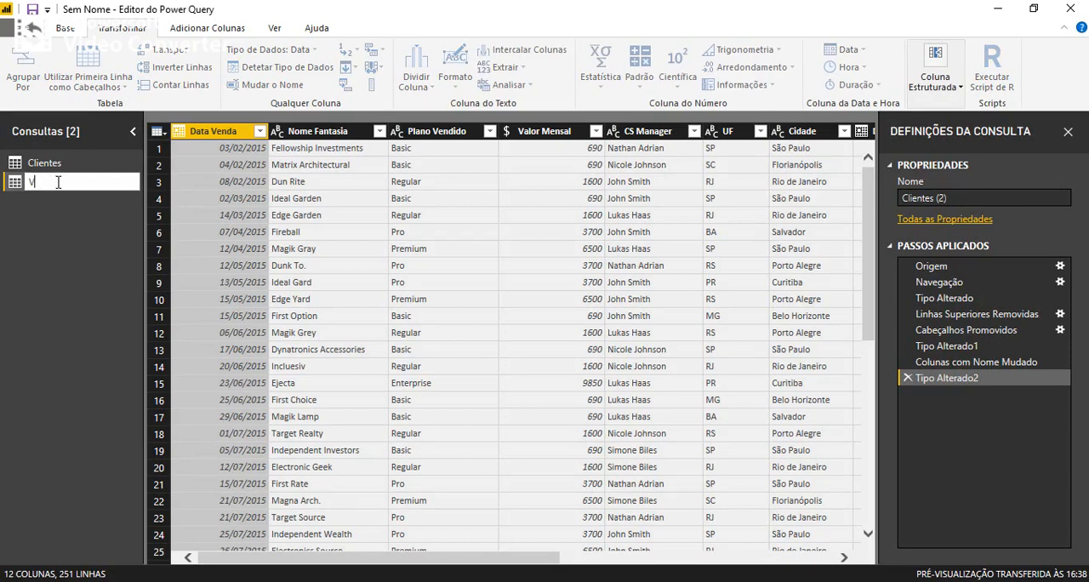
text(Endas)
key(Return)
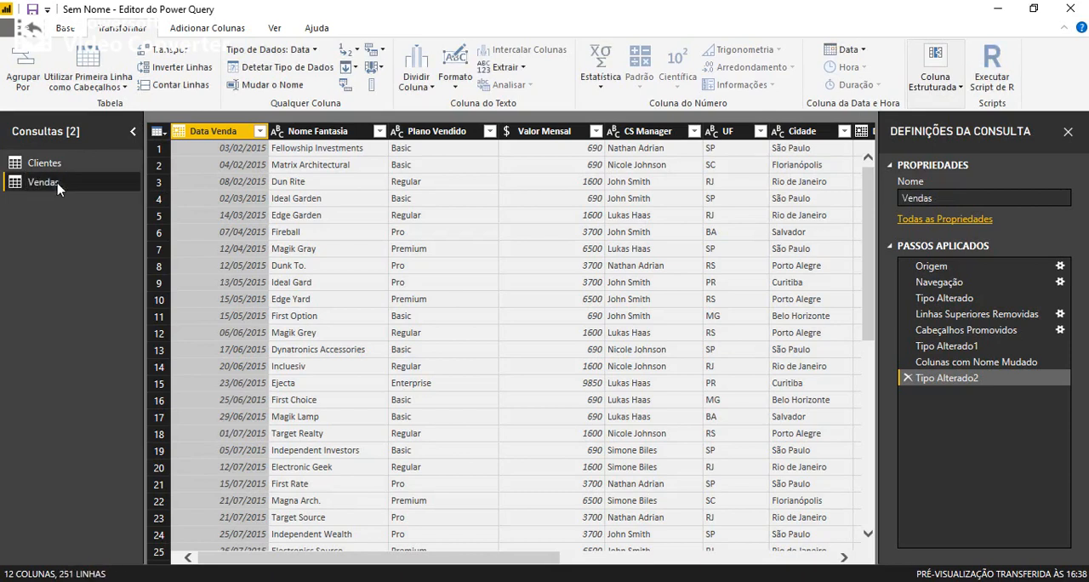
Duplicate the Clientes query again and name this copy Upgrade.
click(60, 162)
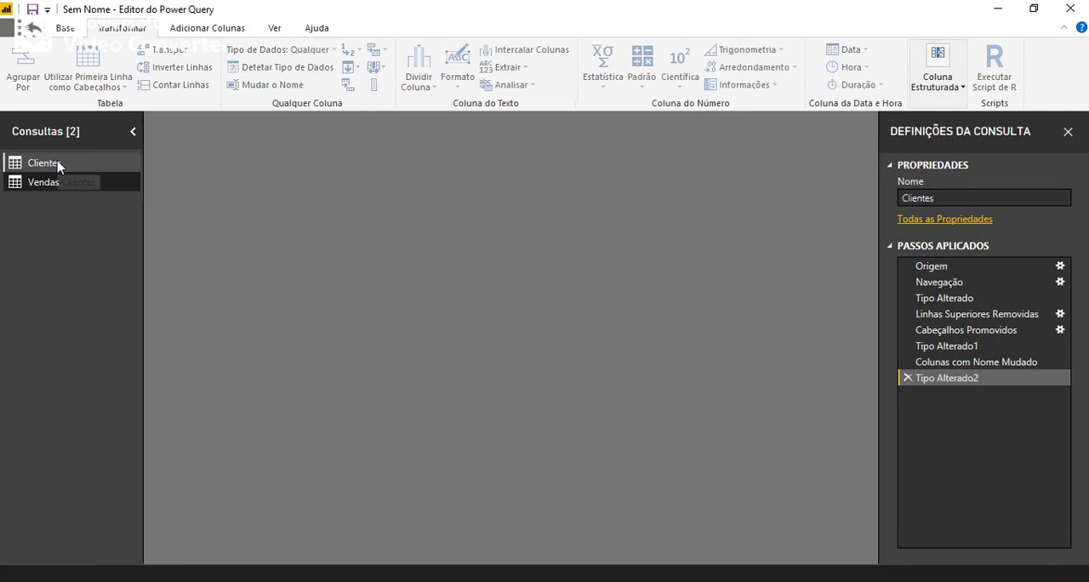
right_click(58, 163)
click(132, 294)
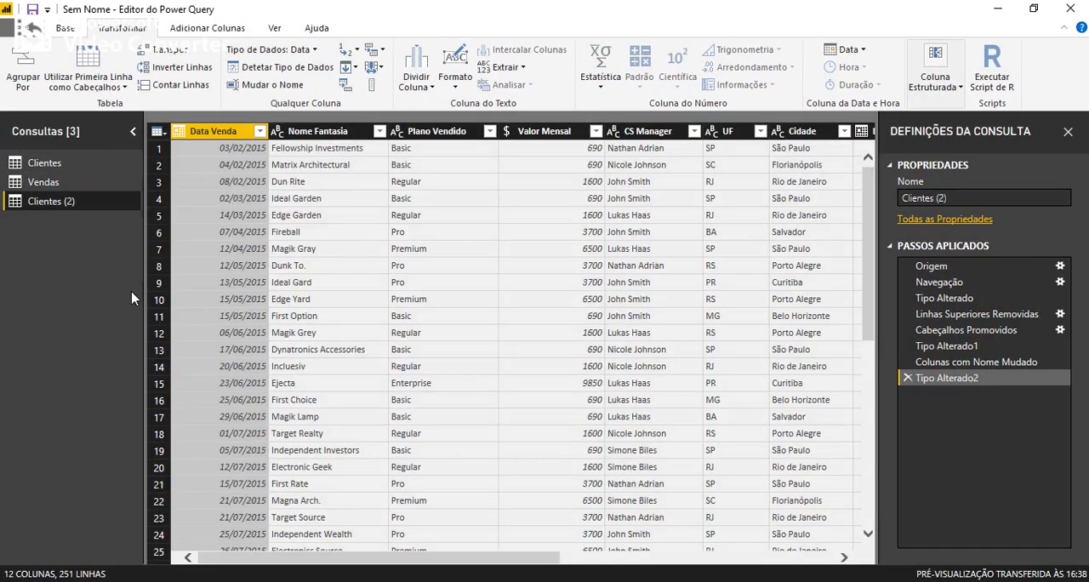
key(F2)
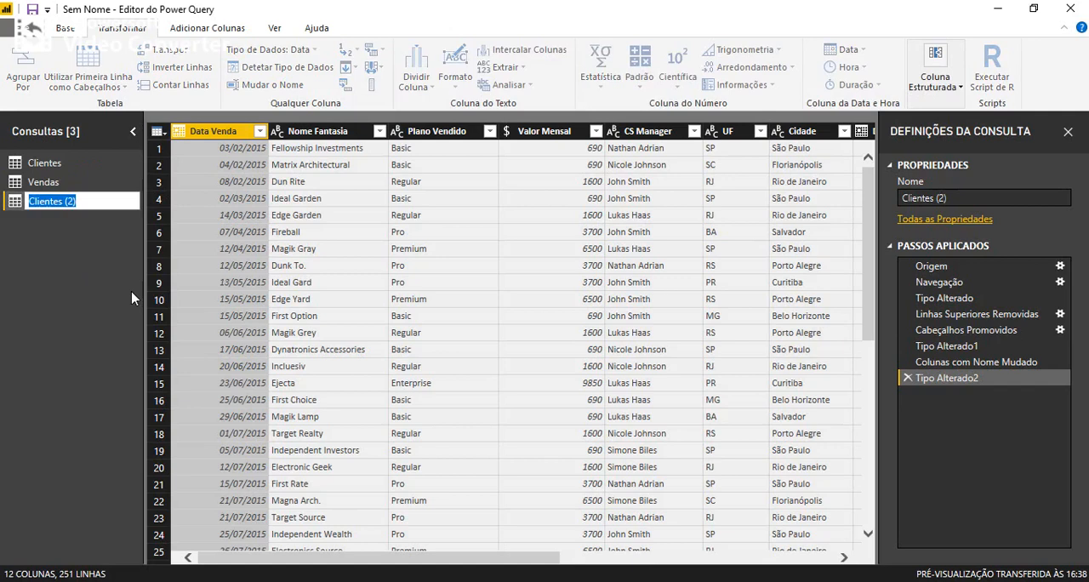
text(Upgrade)
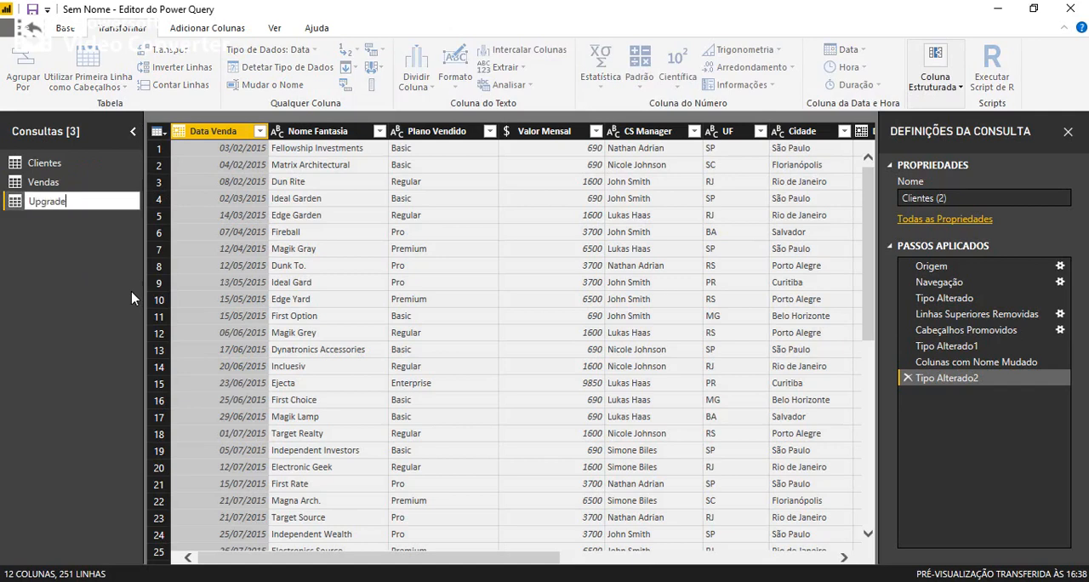
key(Return)
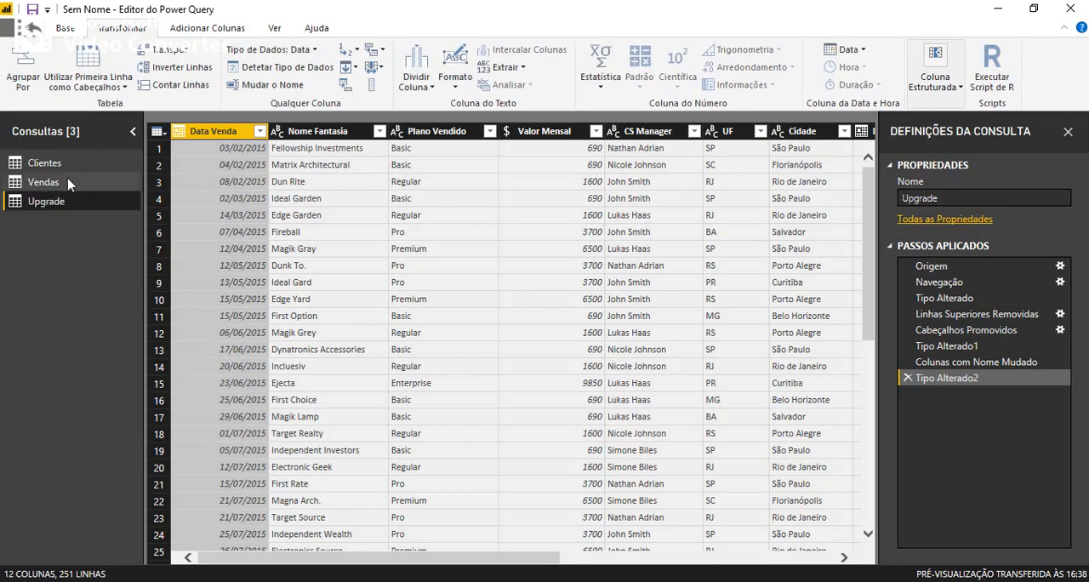
Make another duplicate of the Clientes query and name it Cancelamentos.
click(65, 162)
right_click(67, 171)
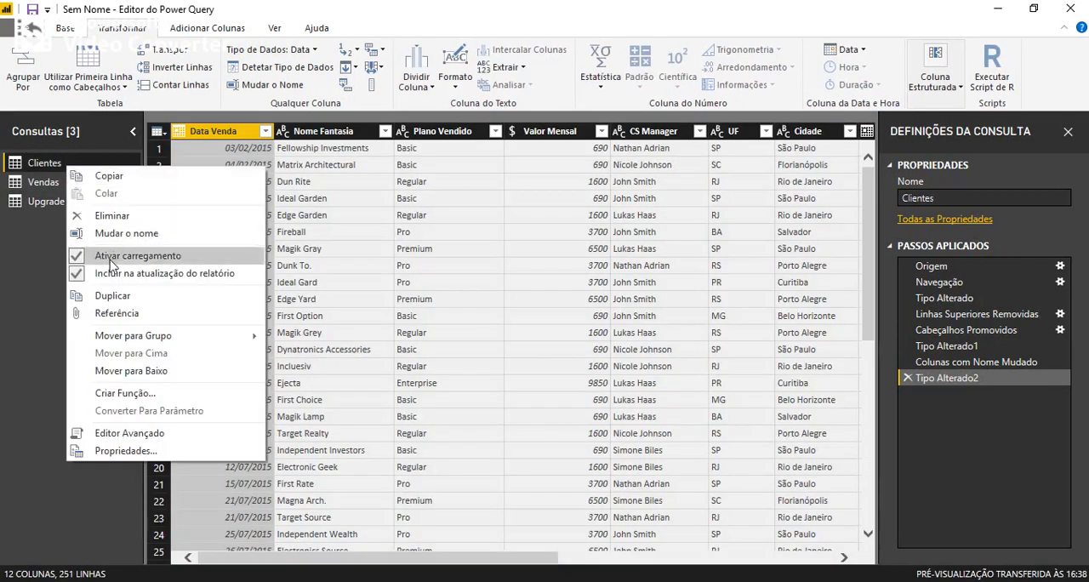
click(133, 300)
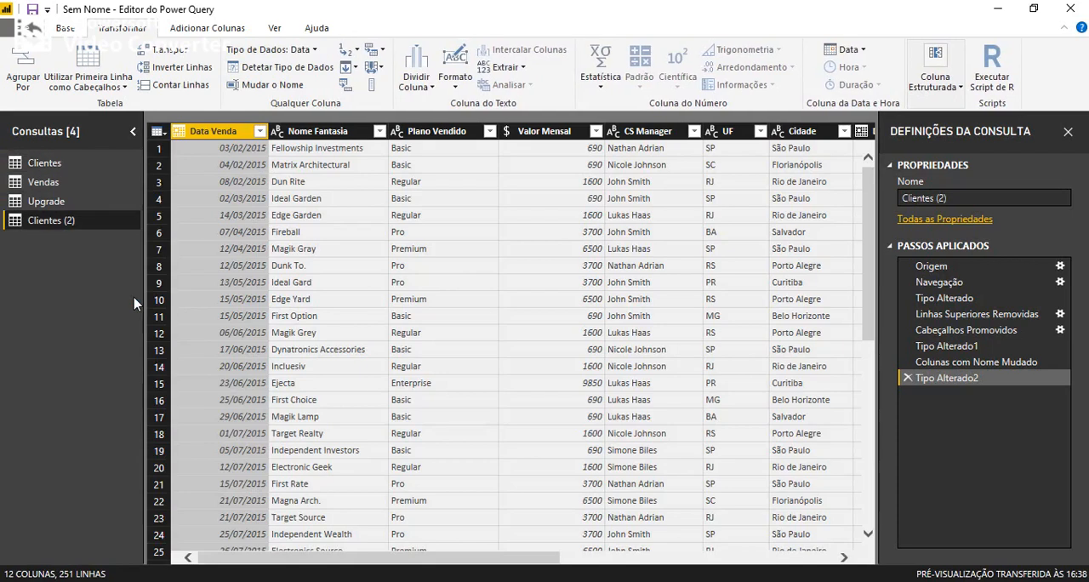
key(F2)
text(Can)
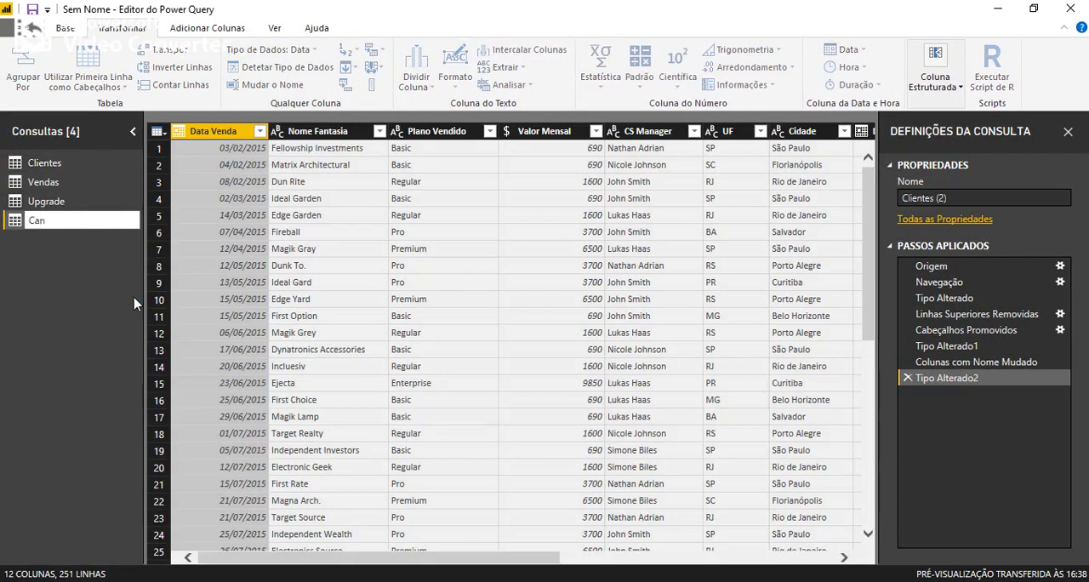
text(celamentos)
key(Return)
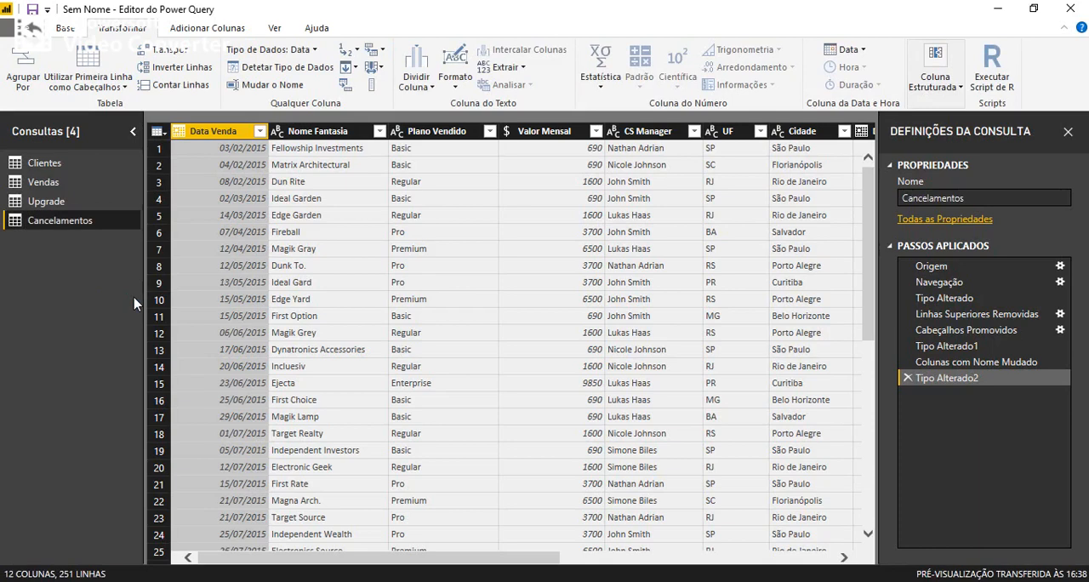
In the Clientes query, keep only the Nome Fantasia, Plano Vendido, CS Manager, UF and Cidade columns and remove all others.
click(47, 162)
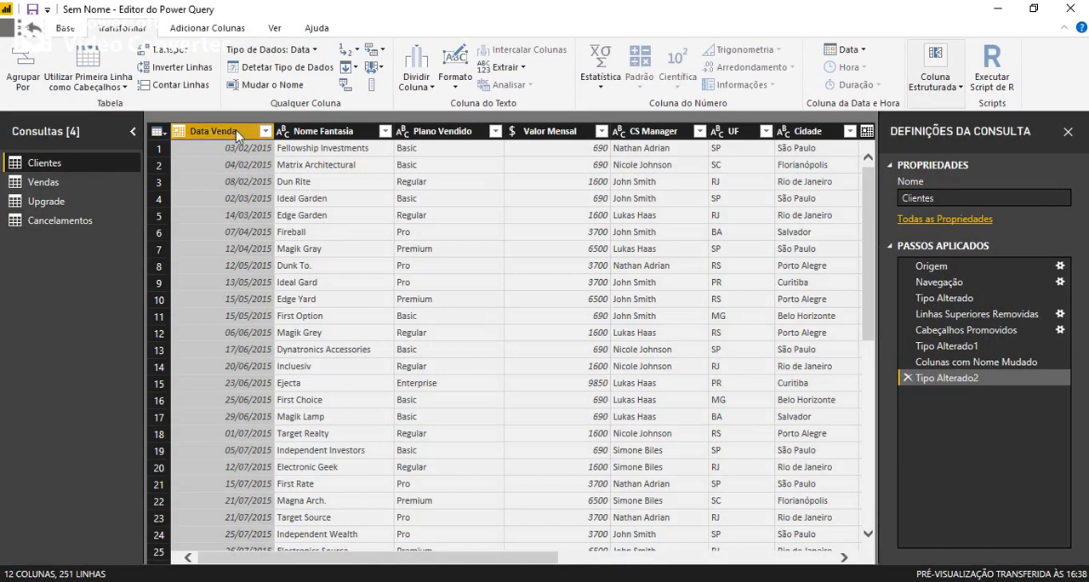
click(314, 134)
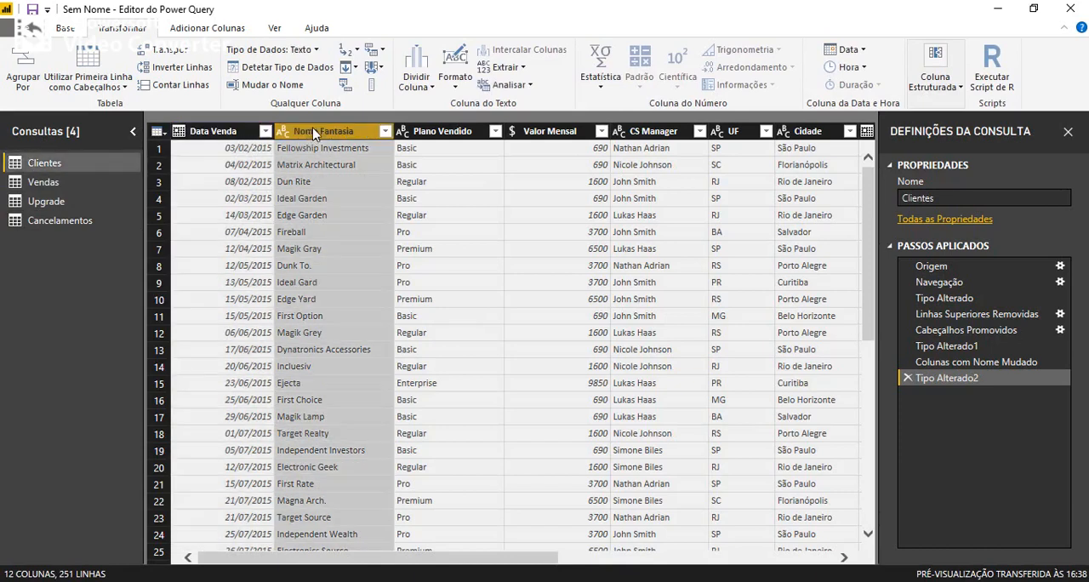
ctrl+click(441, 134)
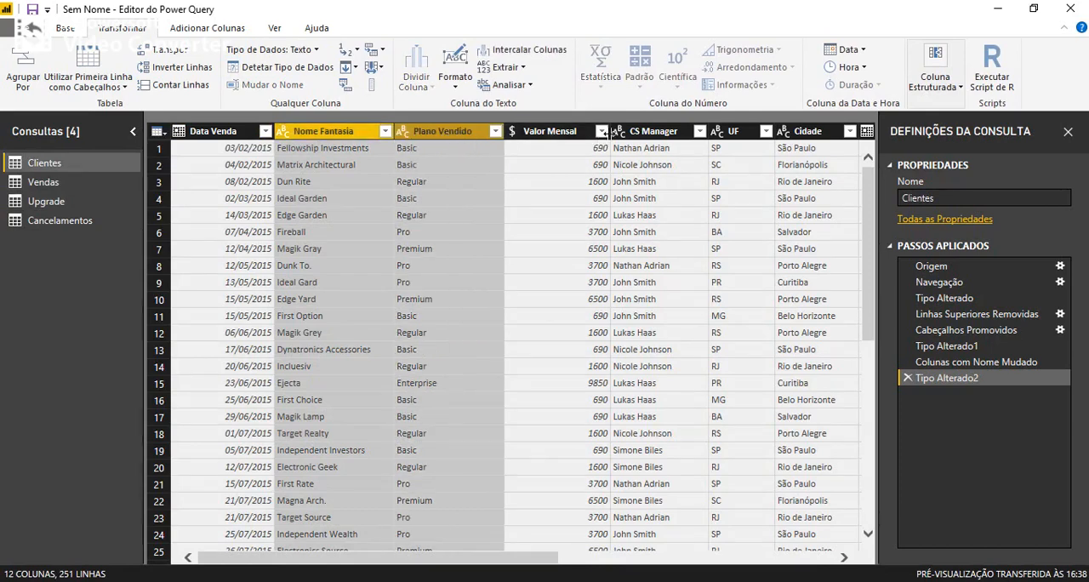
ctrl+click(650, 136)
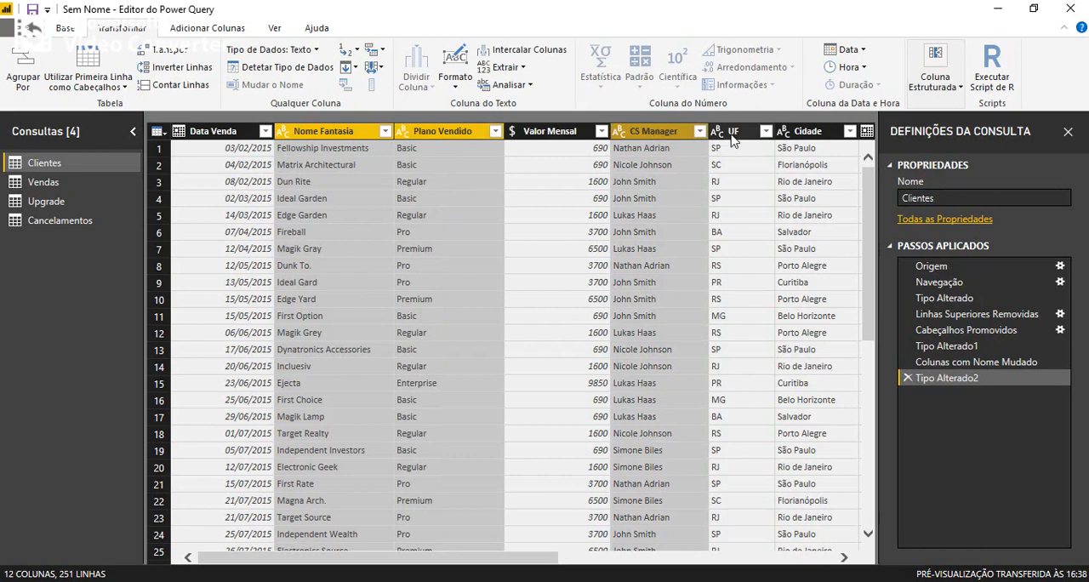
ctrl+click(732, 136)
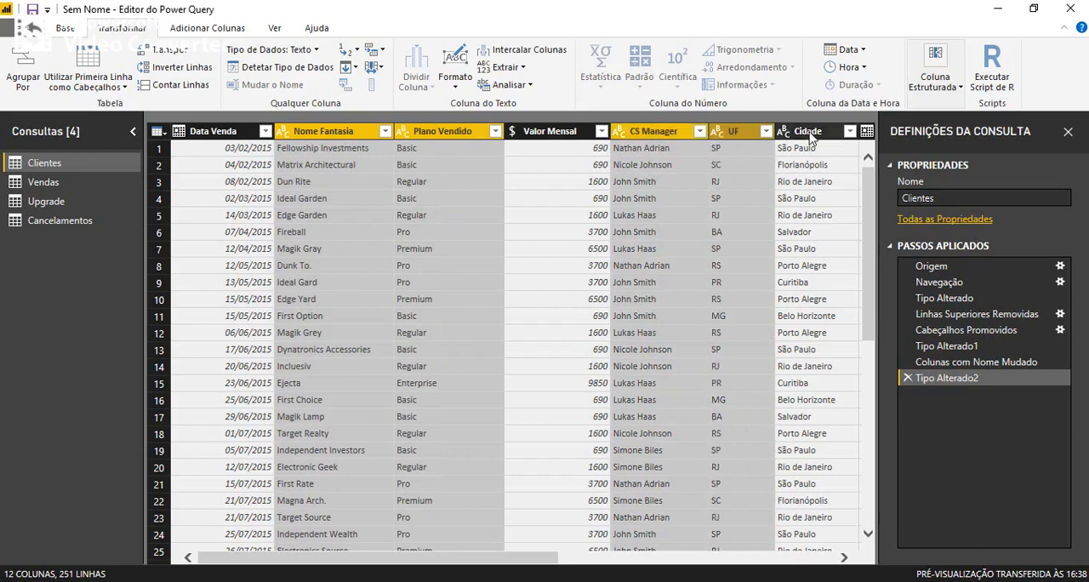
ctrl+click(811, 136)
drag(347, 565, 648, 573)
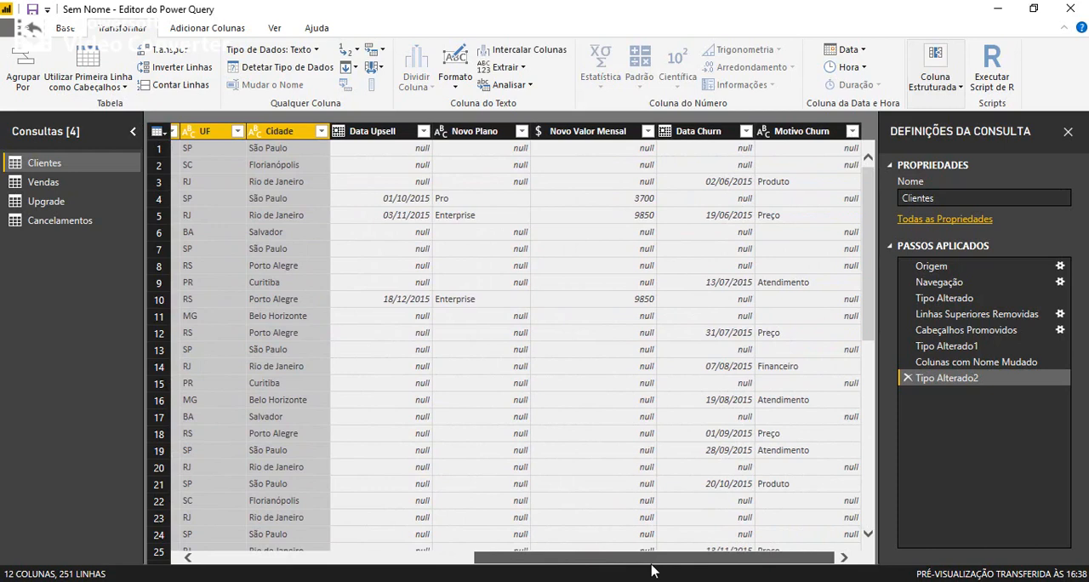
drag(651, 570, 255, 555)
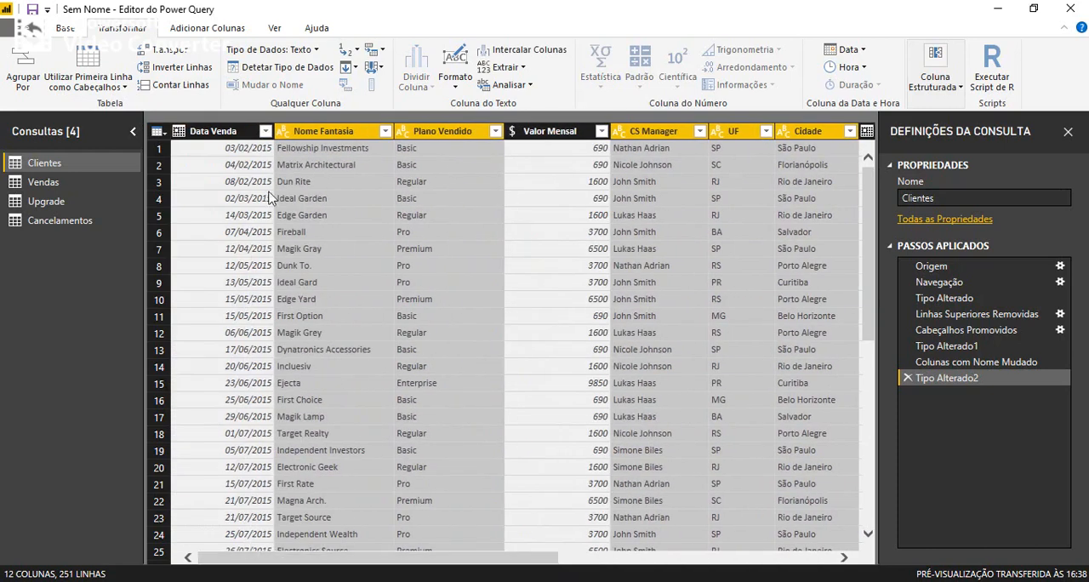
right_click(328, 138)
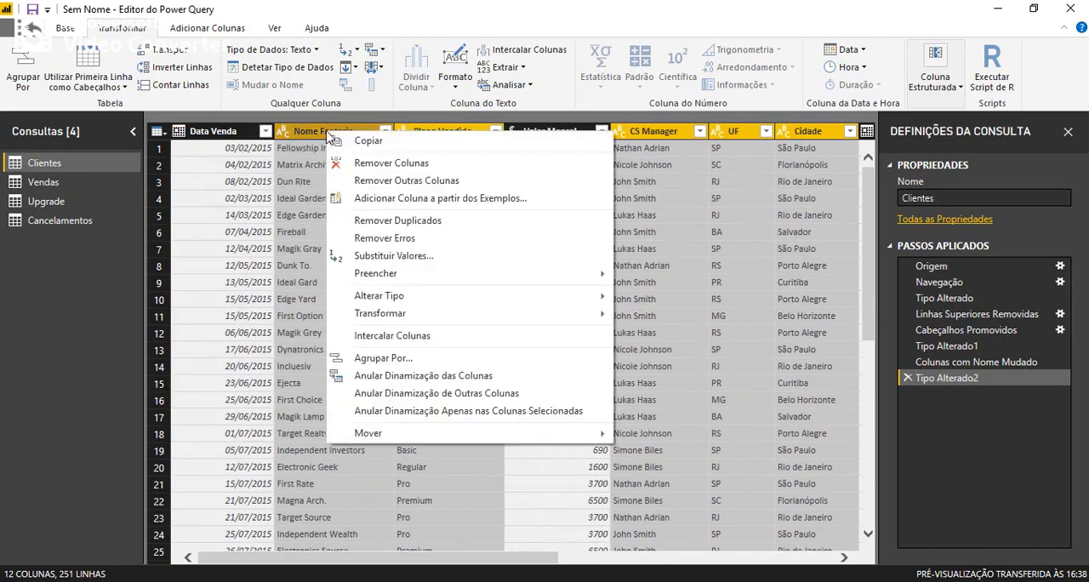
click(387, 181)
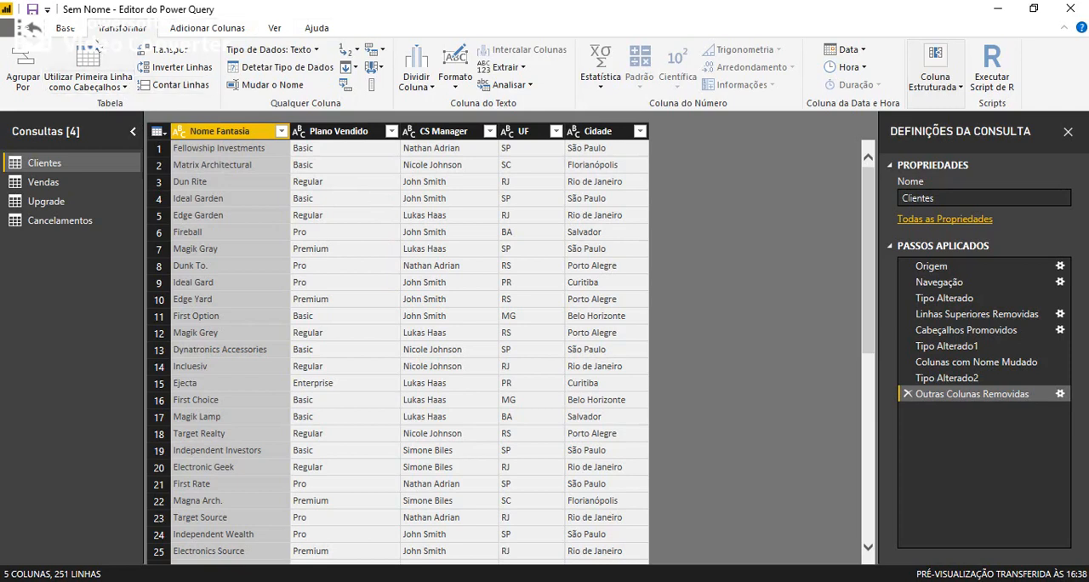
Add an index column to the Clientes query and move it in front of Nome Fantasia.
click(68, 31)
click(110, 33)
click(201, 29)
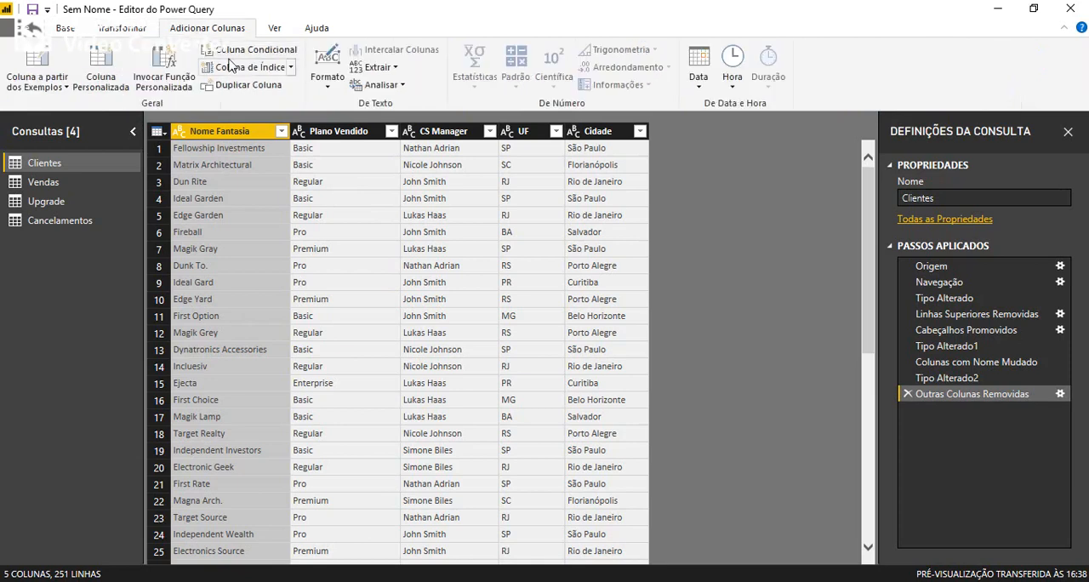
click(260, 72)
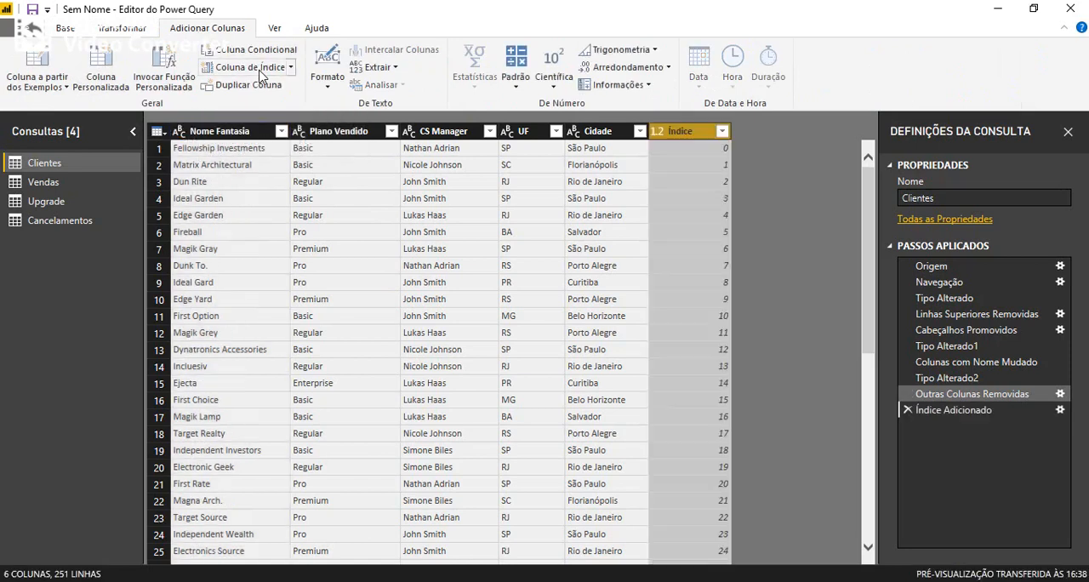
drag(681, 132, 223, 143)
Rename the Clientes query's index column to ClienteID.
double_click(210, 132)
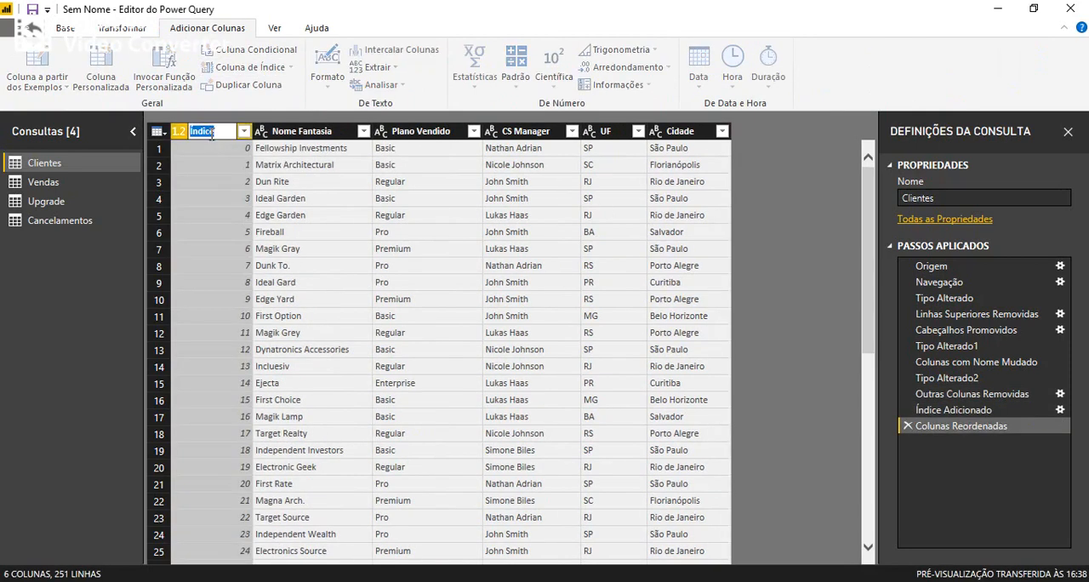
text(ClienteID)
key(Return)
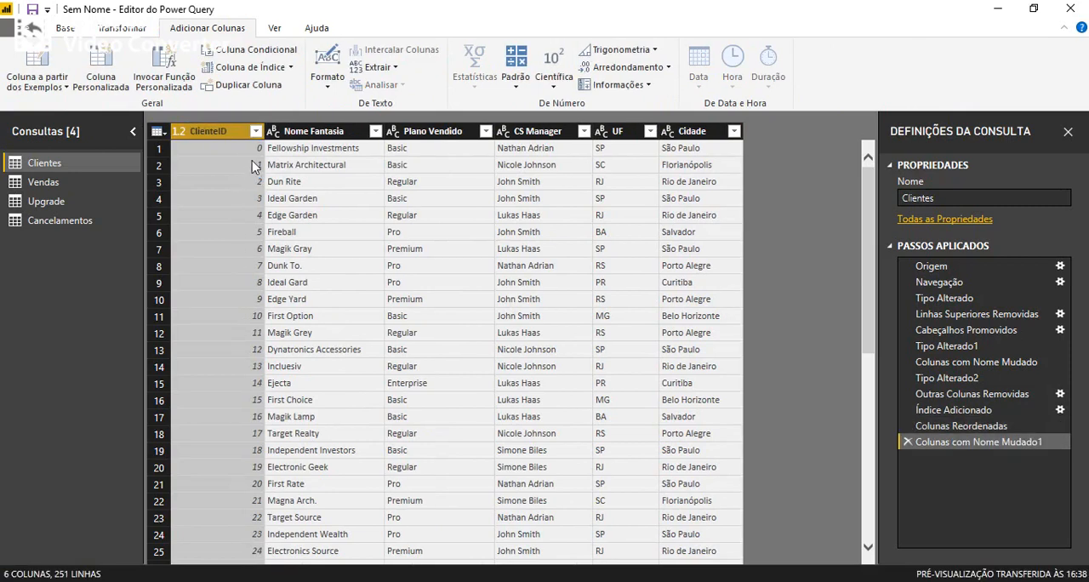
Try to remove the blank rows from Clientes with the Remover Vazio filter on the ClienteID column.
scroll(371, 356, down, 20)
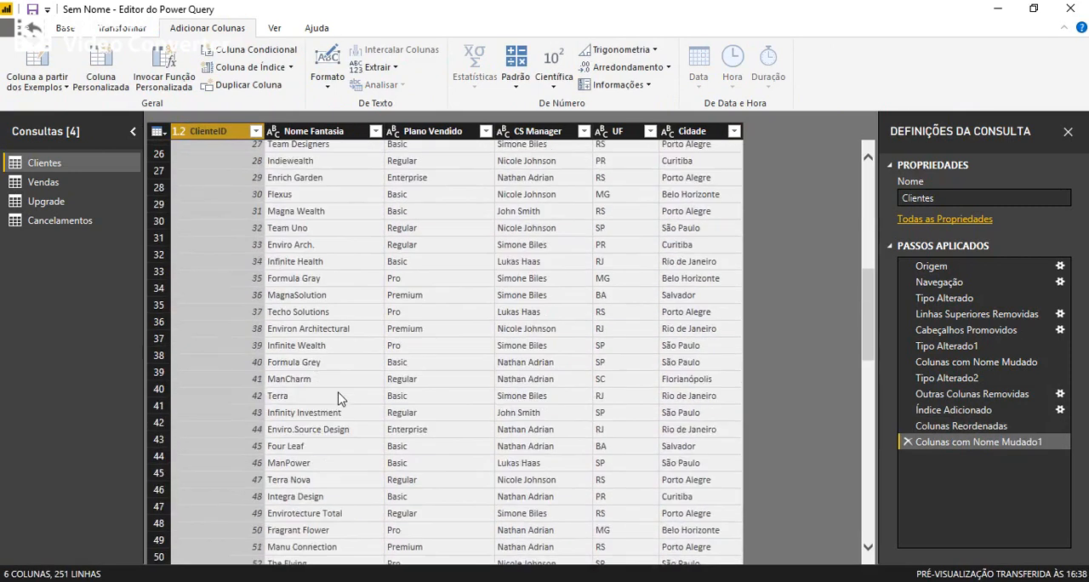
scroll(276, 408, up, 3)
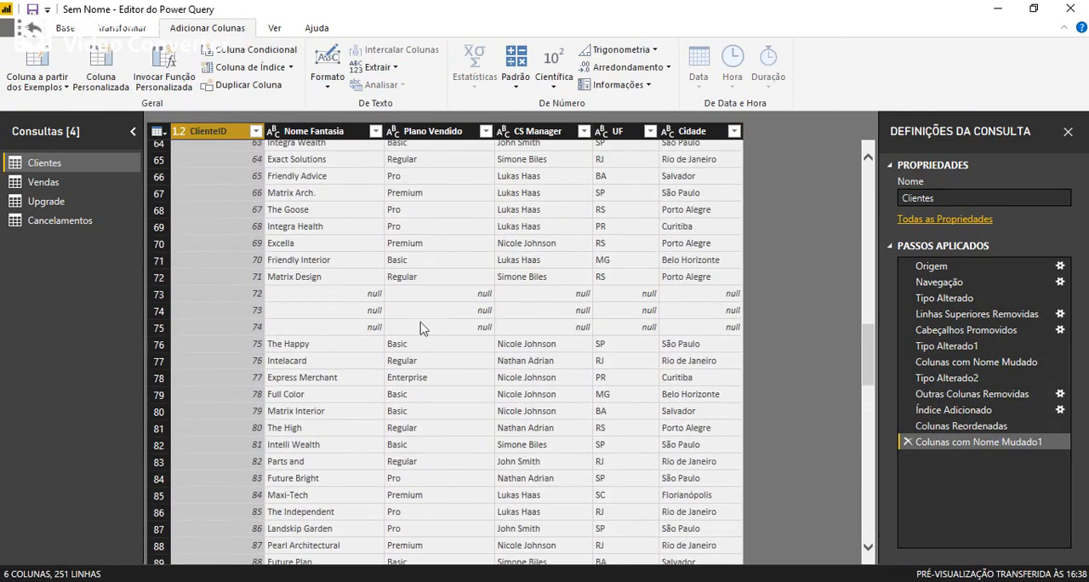
scroll(267, 318, up, 20)
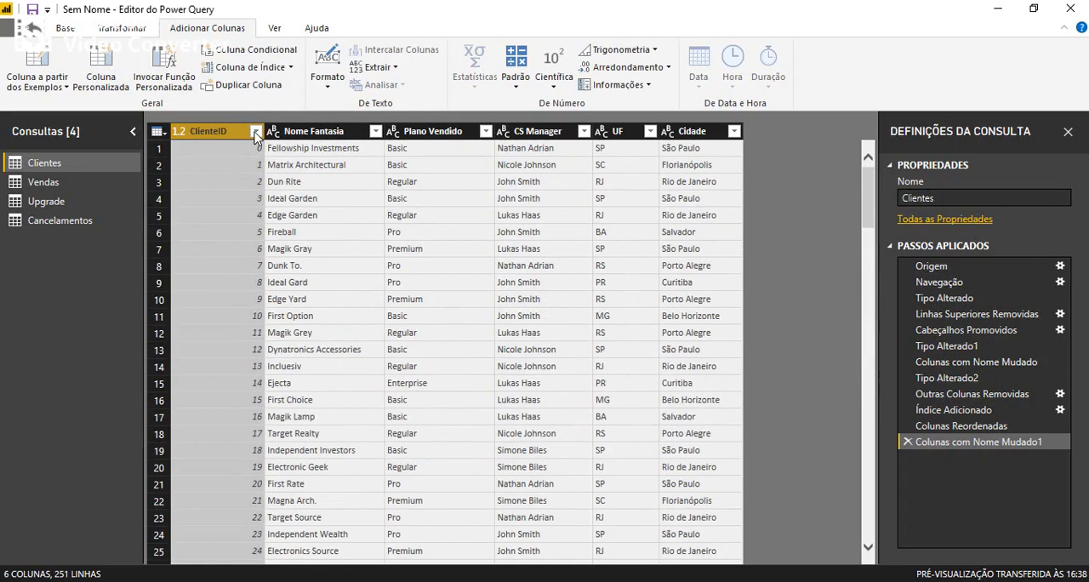
click(255, 132)
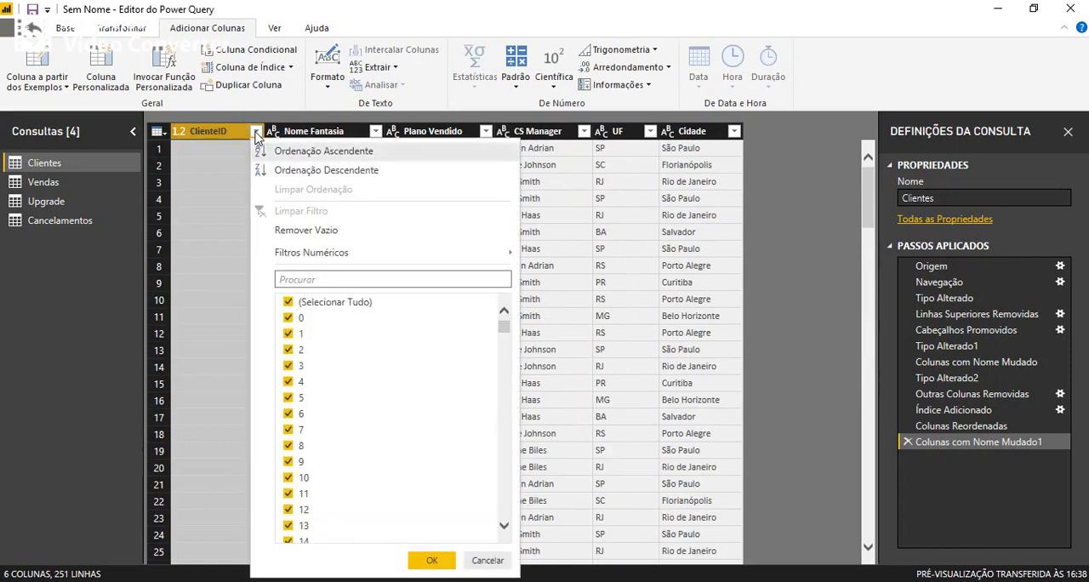
click(307, 231)
scroll(306, 238, down, 9)
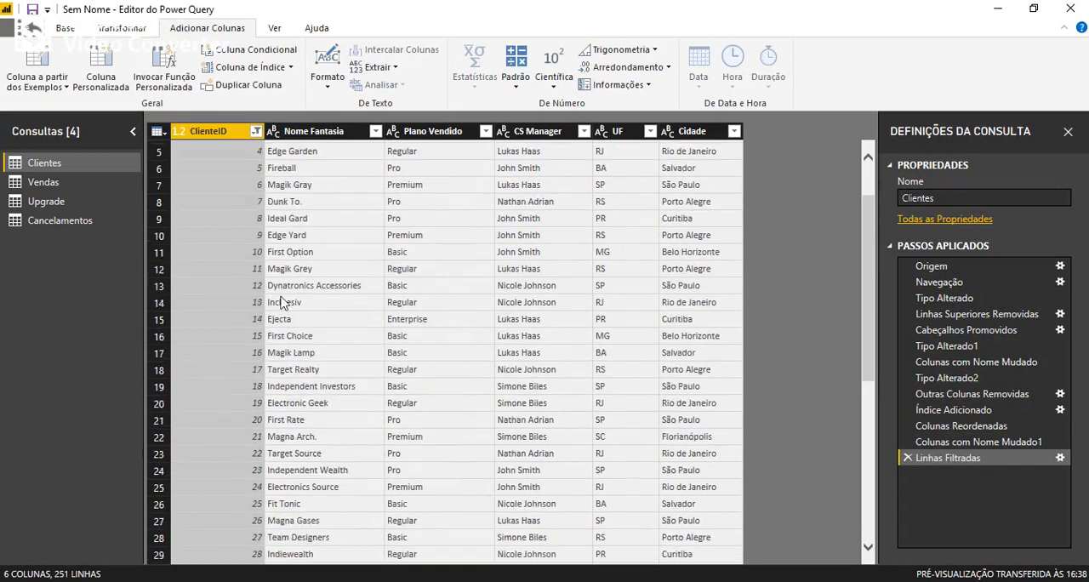
Try the Remover Vazio filter on ClienteID a second time and check the rows for blanks.
click(256, 130)
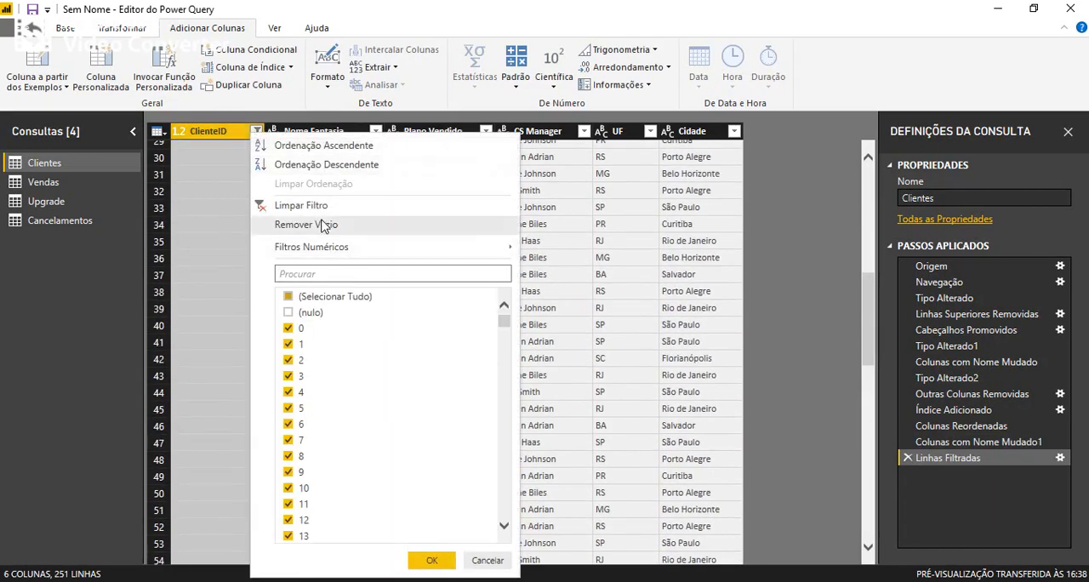
click(214, 209)
scroll(213, 209, down, 17)
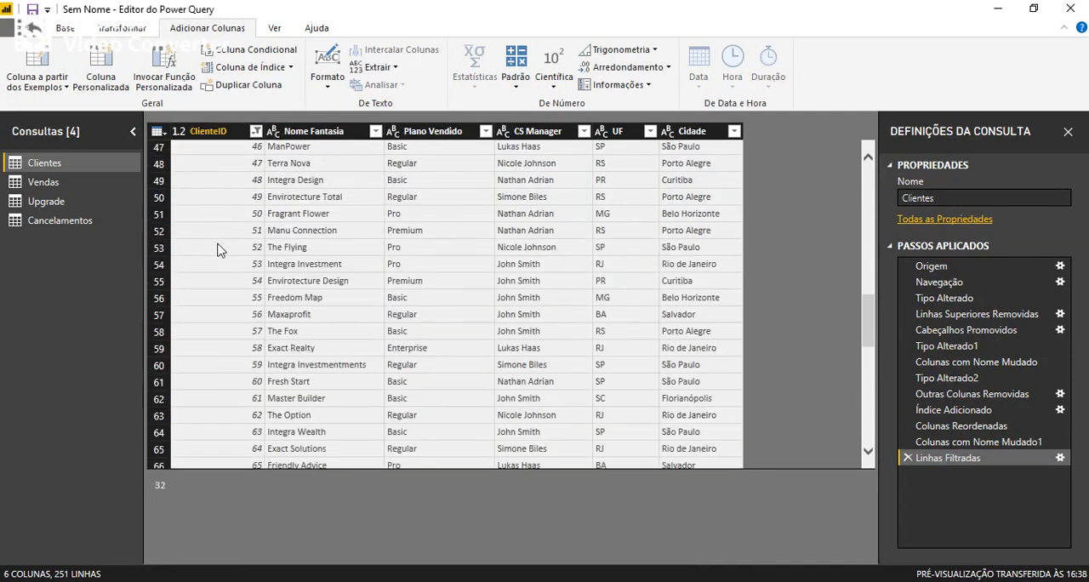
scroll(223, 256, up, 4)
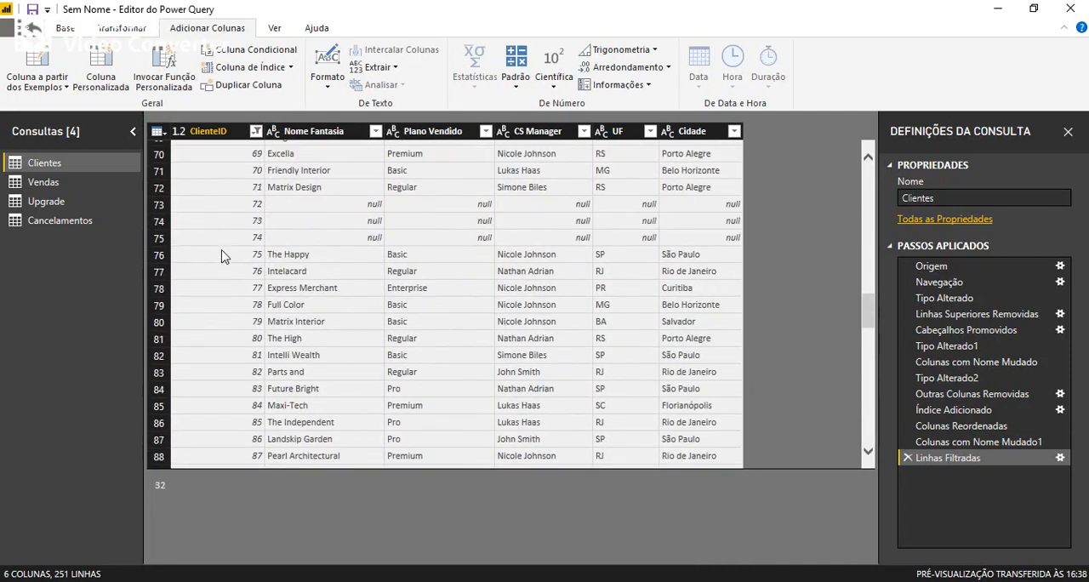
click(256, 130)
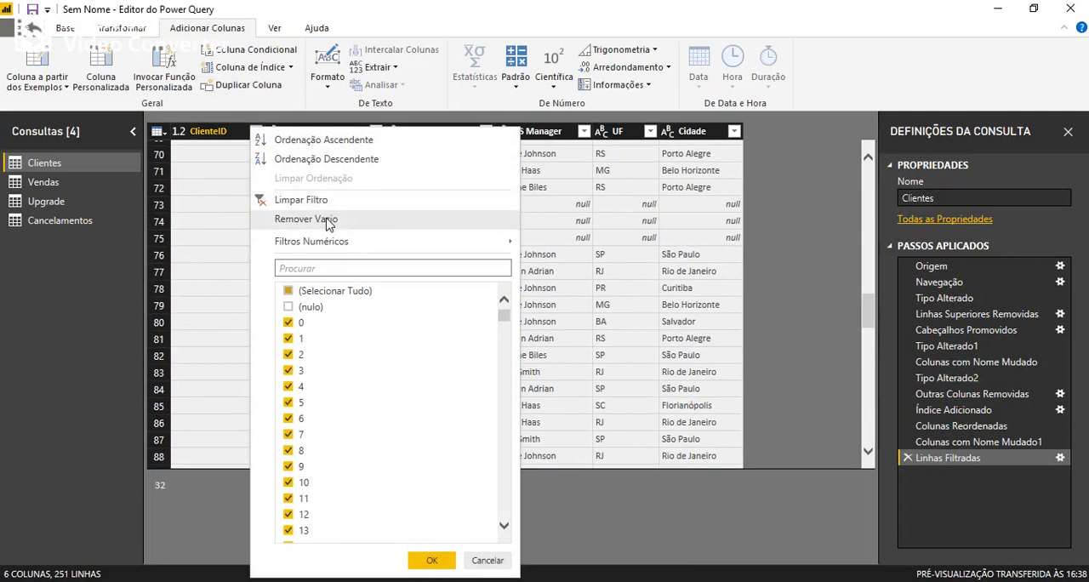
click(280, 219)
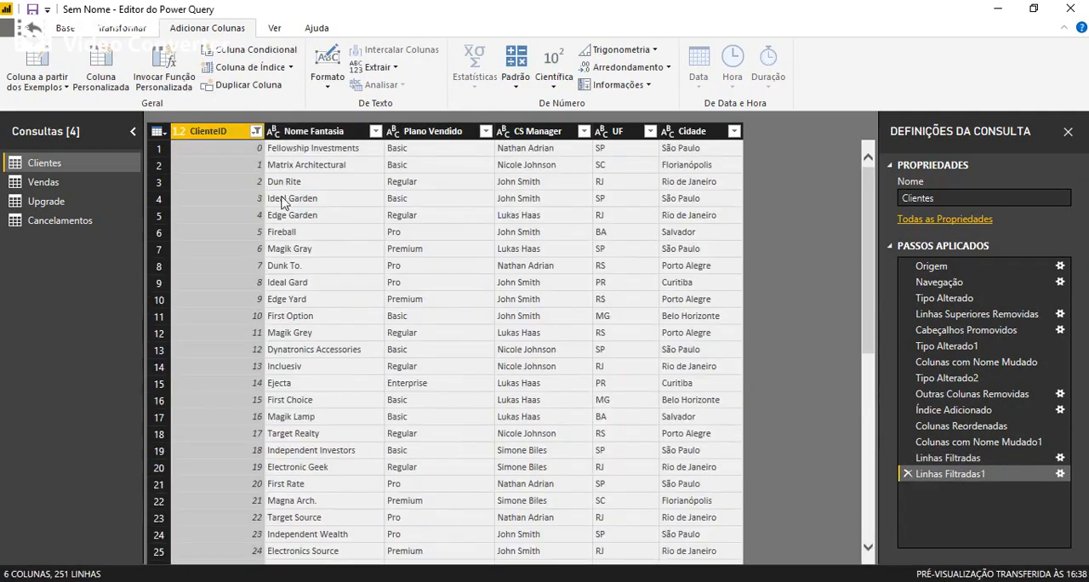
scroll(253, 281, down, 15)
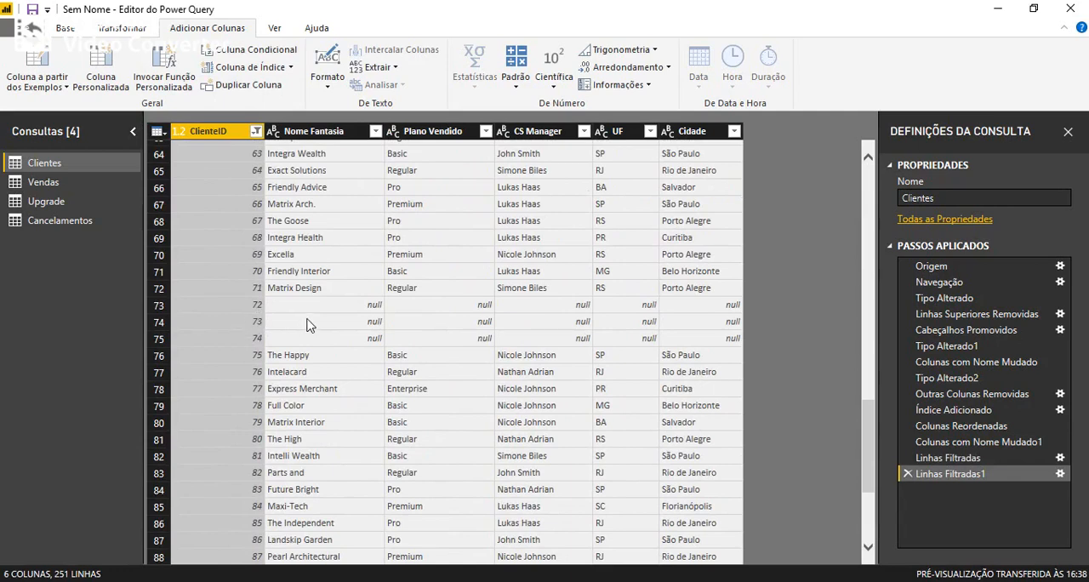
Delete both row-filter steps from the Clientes query's applied steps.
click(256, 131)
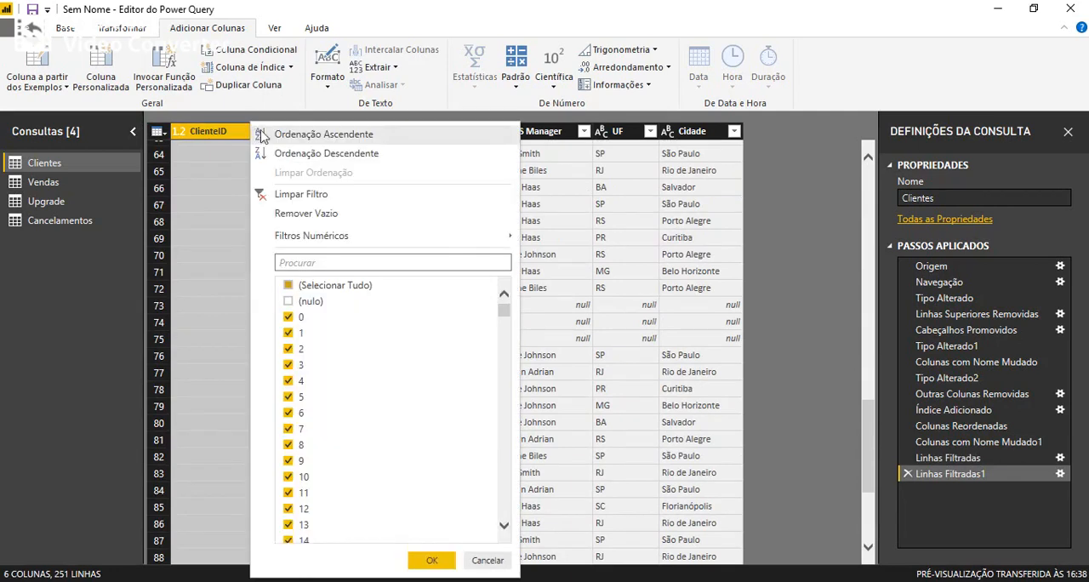
click(907, 473)
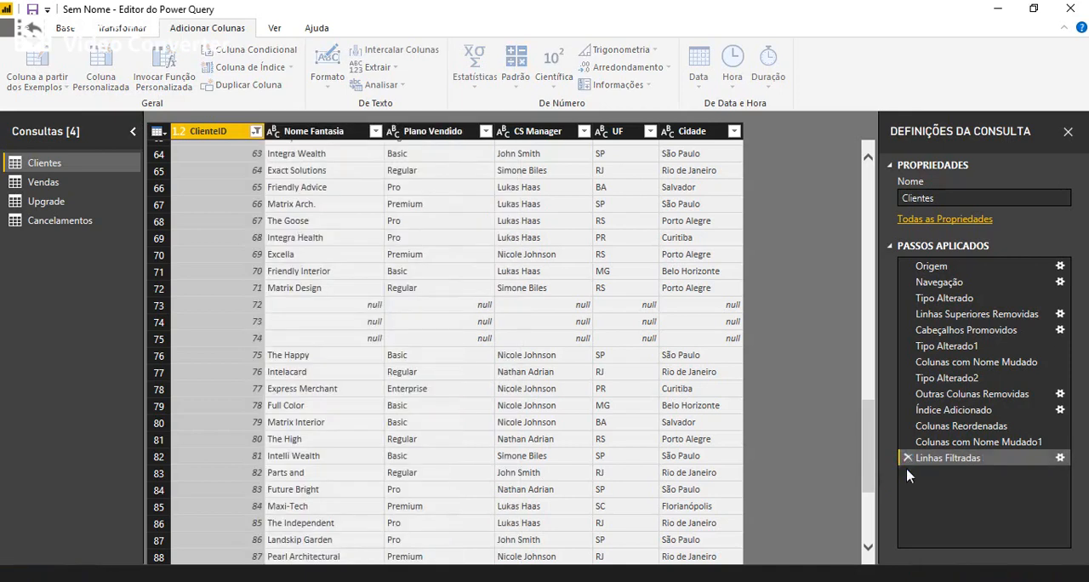
click(907, 458)
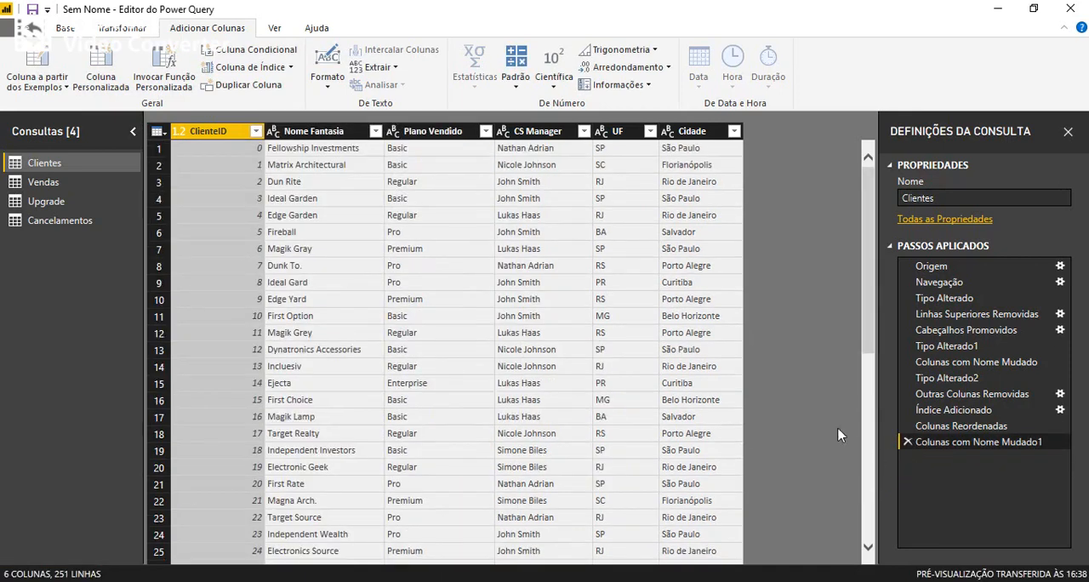
Remove the blank rows from Clientes with the Remover Vazio filter on the Nome Fantasia column.
click(376, 131)
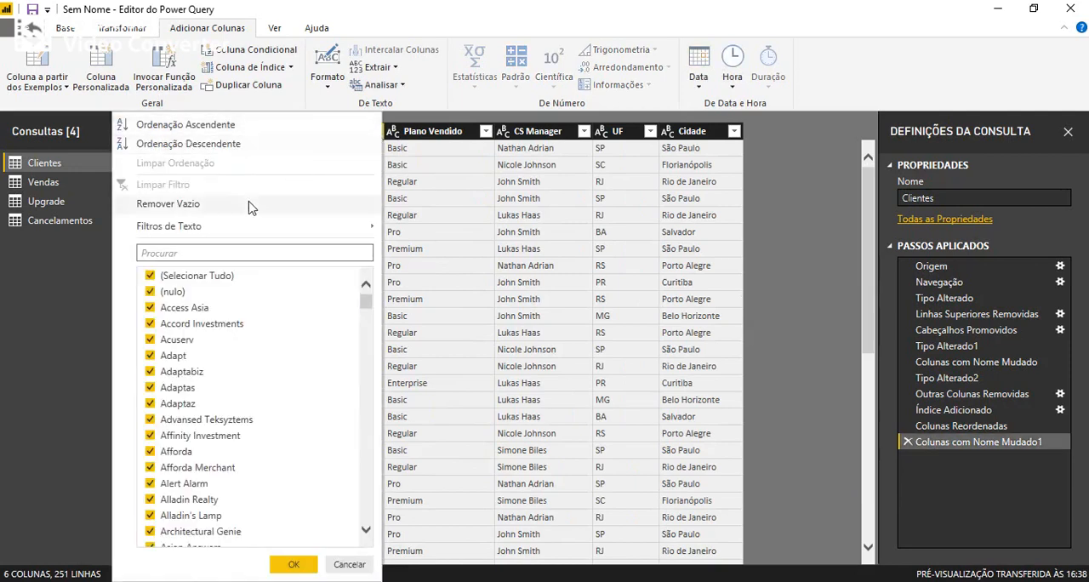
click(191, 202)
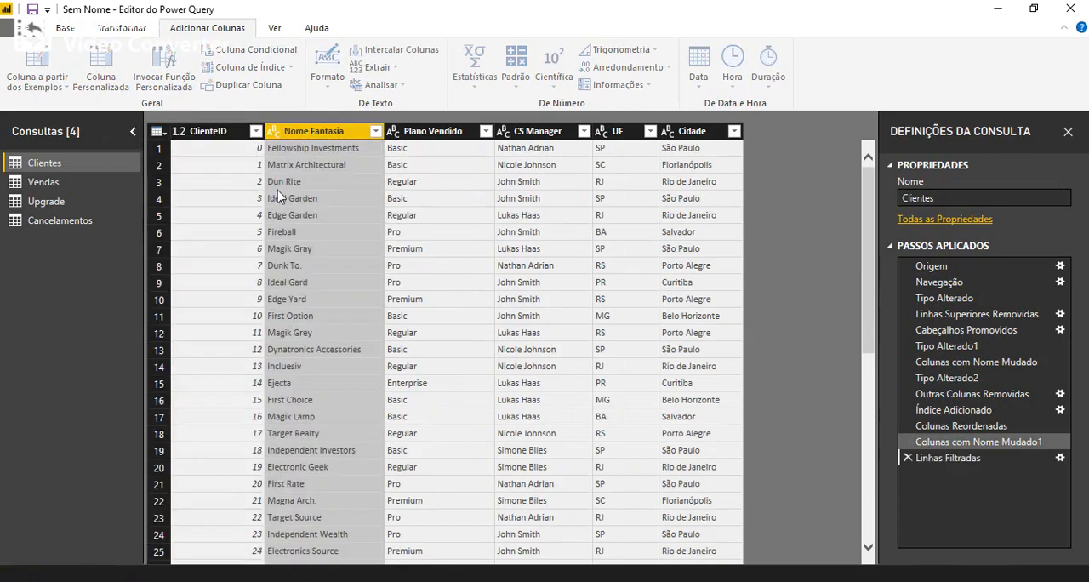
scroll(338, 377, down, 20)
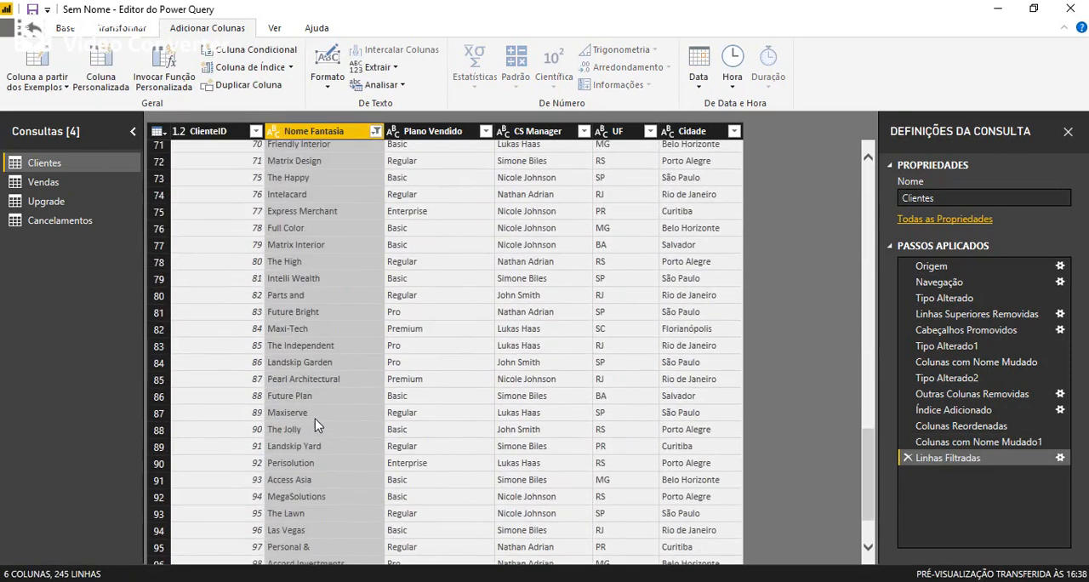
scroll(322, 412, up, 5)
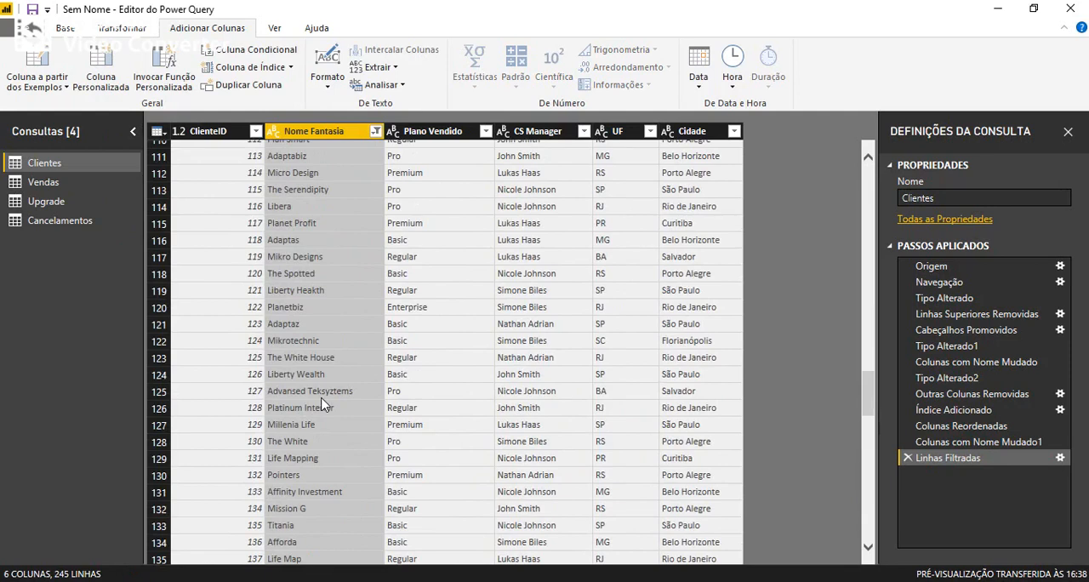
In the Vendas query, keep only the Data Venda, Nome Fantasia and Valor Mensal columns and set Valor Mensal's type to Número decimal fixo.
click(53, 188)
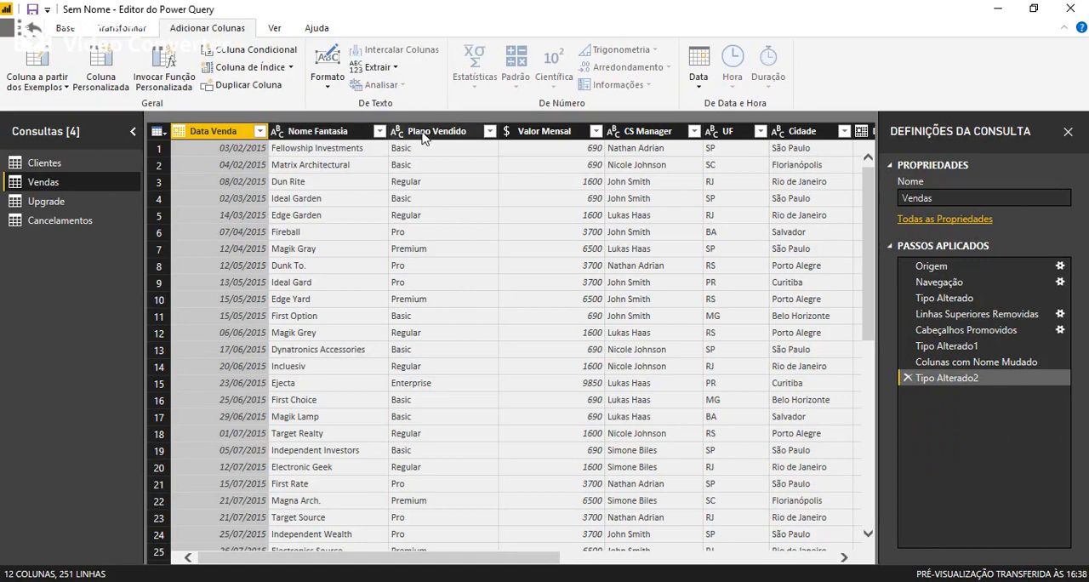
ctrl+click(335, 133)
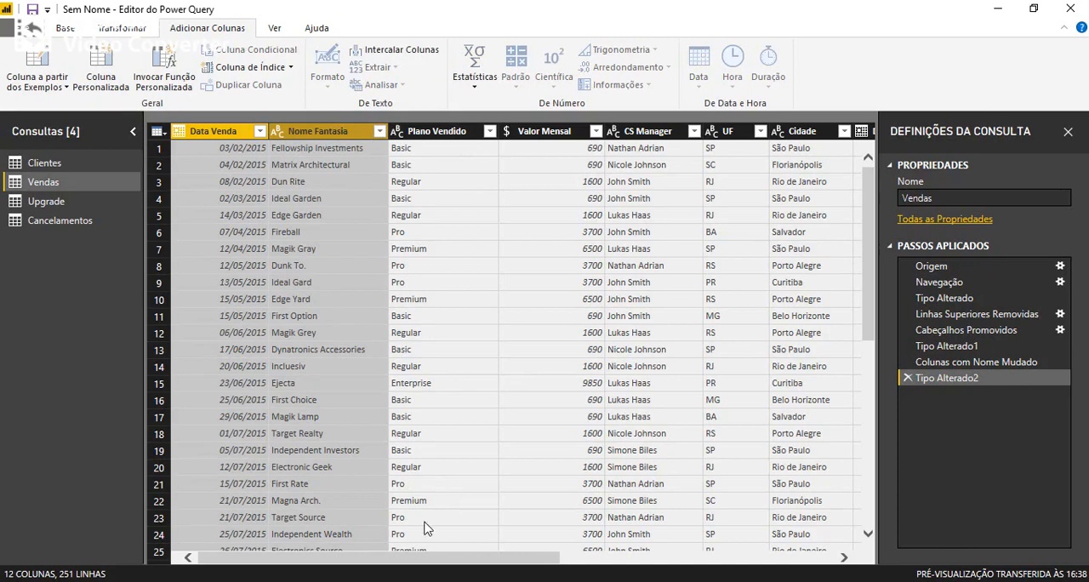
drag(308, 559, 393, 563)
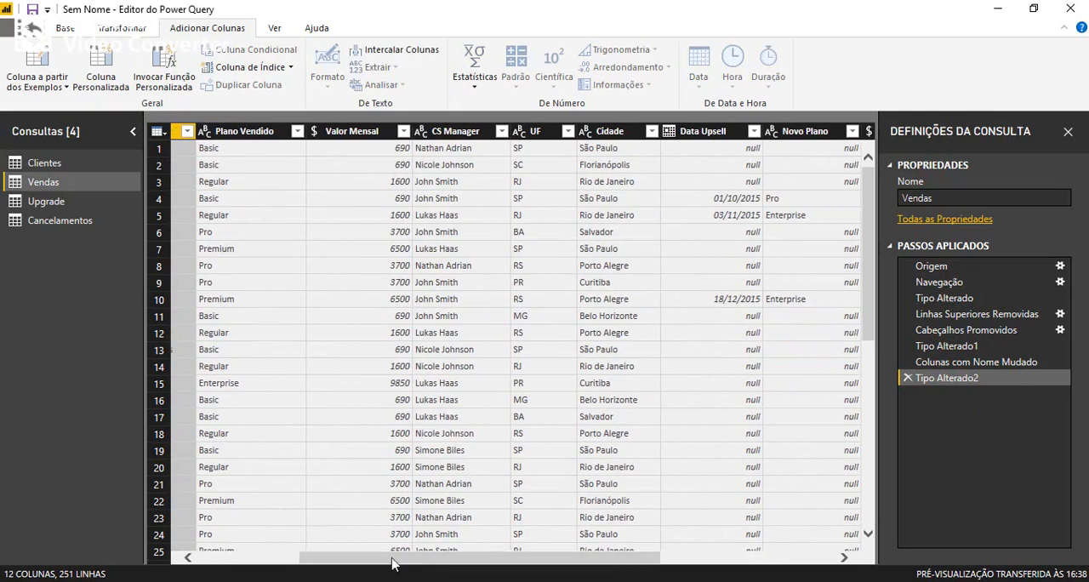
click(346, 135)
drag(461, 559, 500, 559)
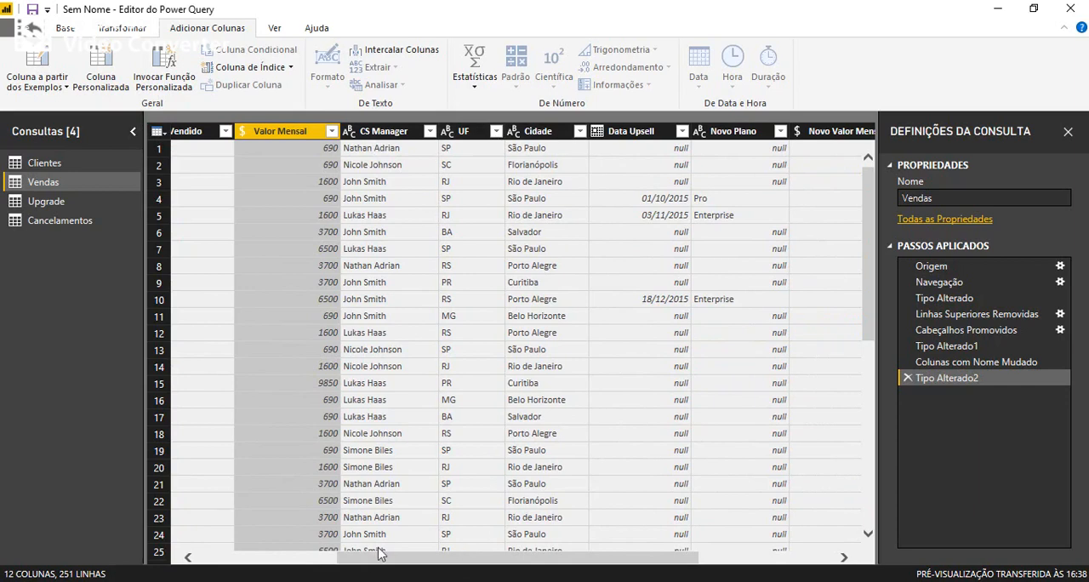
drag(388, 558, 441, 568)
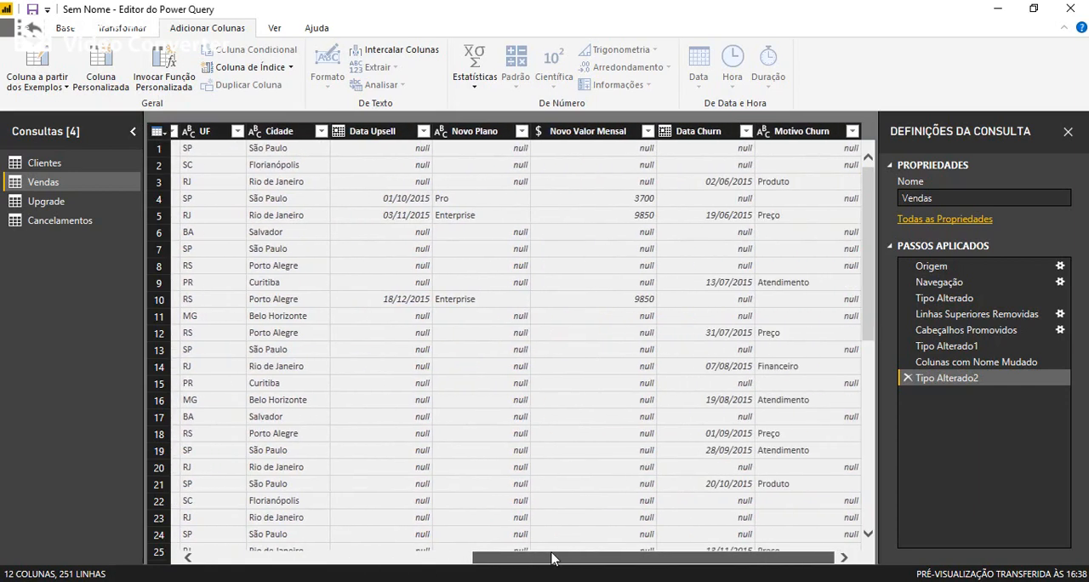
drag(551, 559, 228, 558)
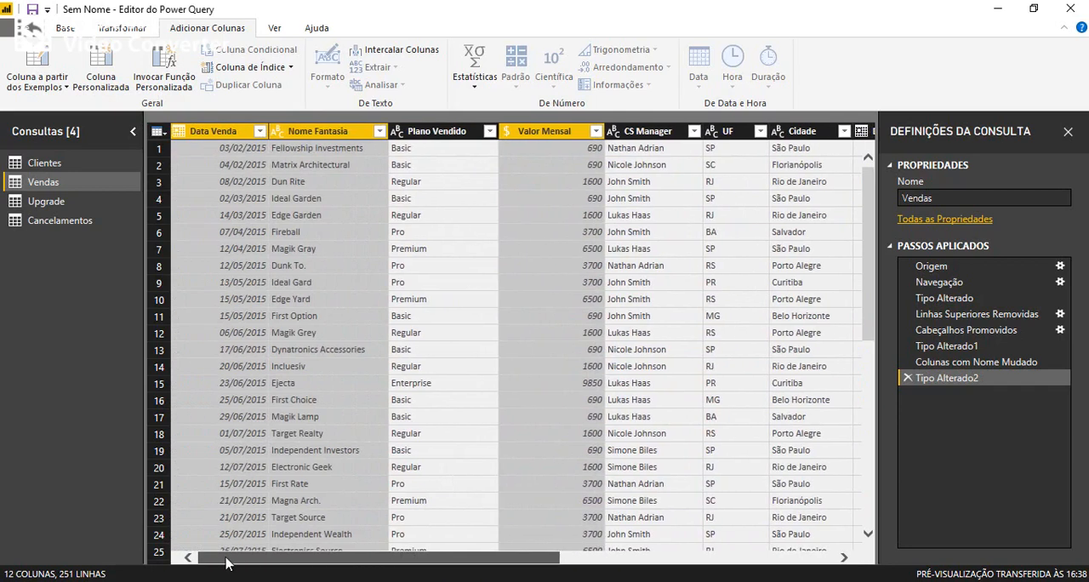
right_click(336, 135)
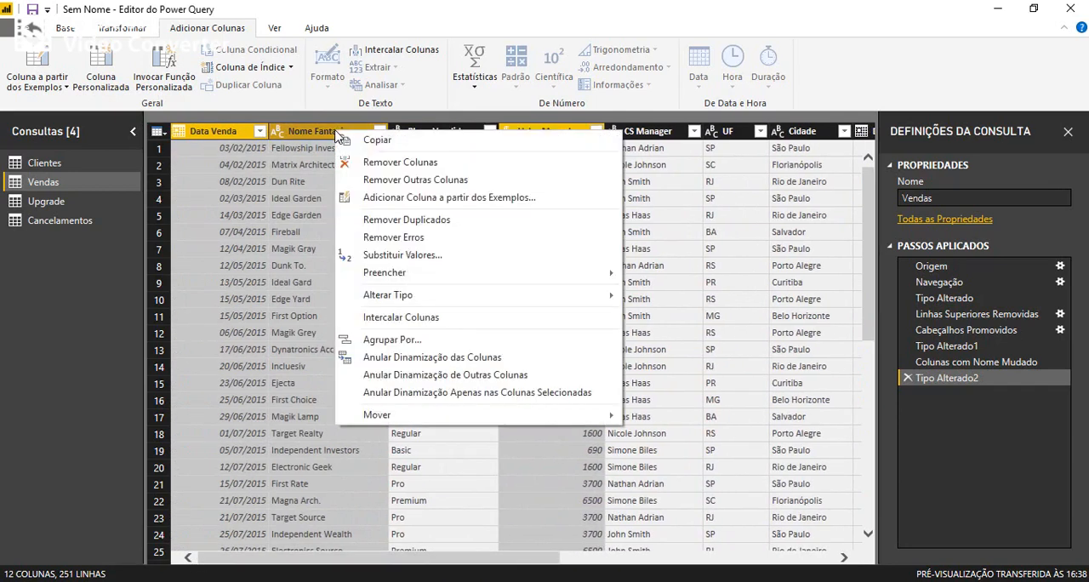
click(404, 182)
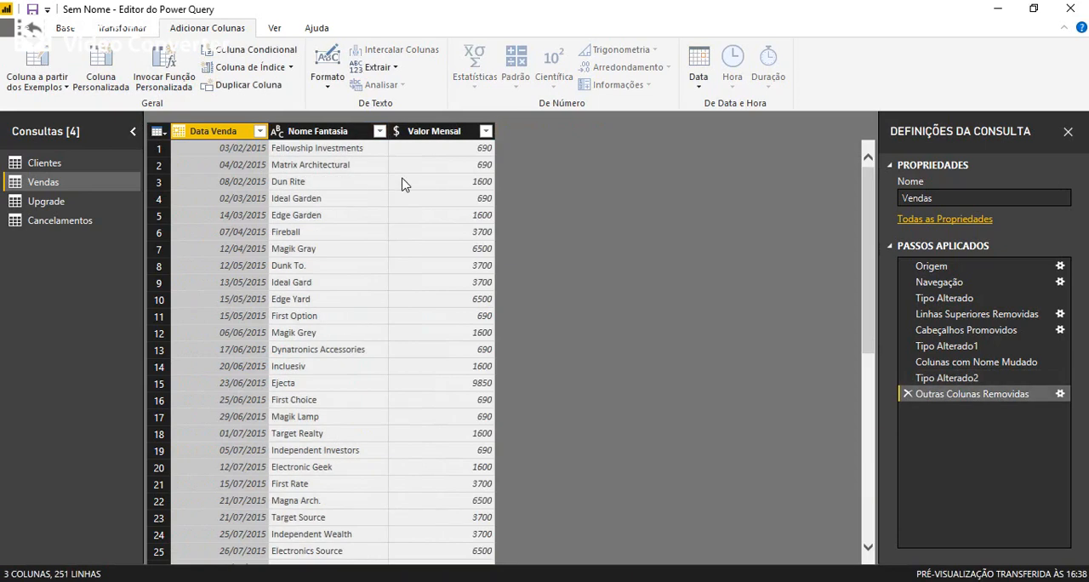
click(398, 131)
click(460, 167)
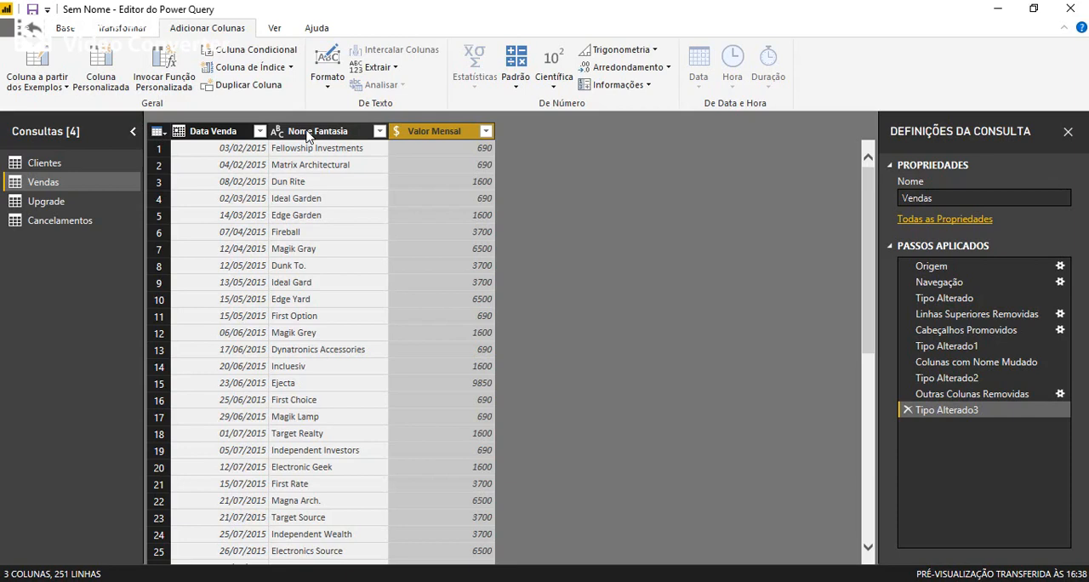
Merge Vendas with the Clientes query, matching on Nome Fantasia with the Externa à Esquerda join type.
click(129, 29)
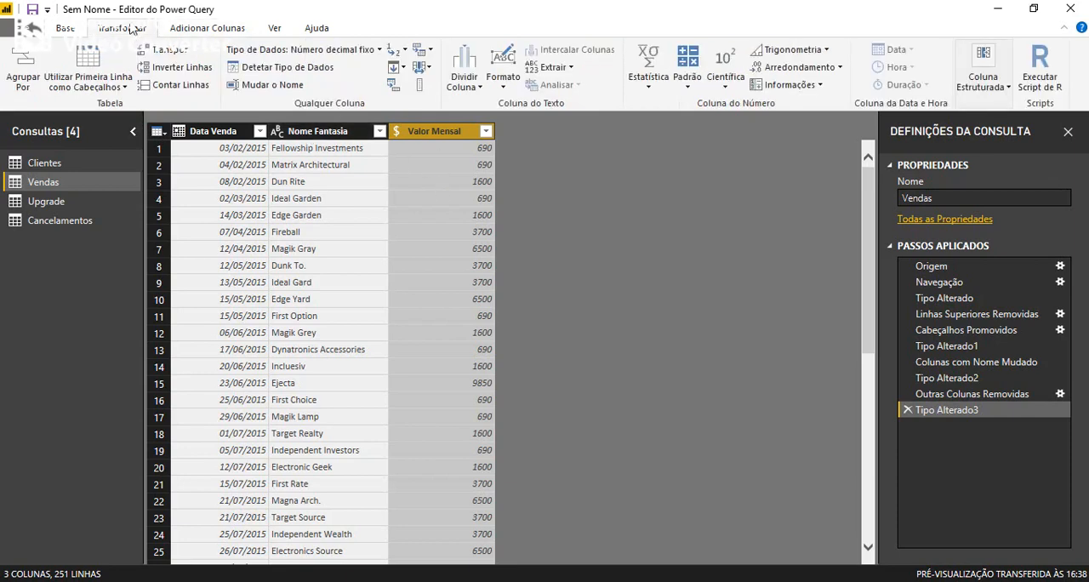
click(67, 31)
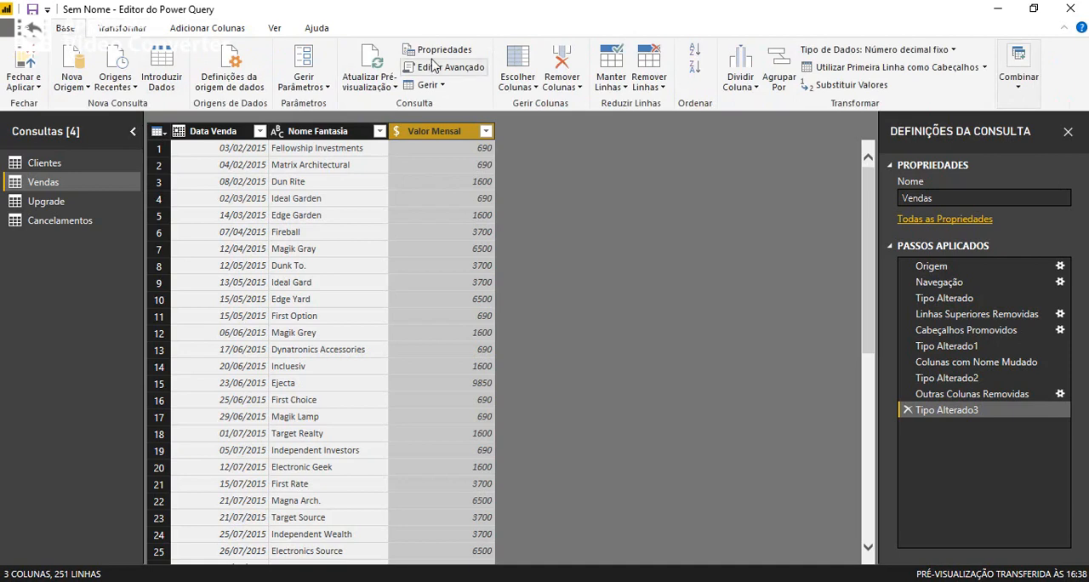
click(1020, 88)
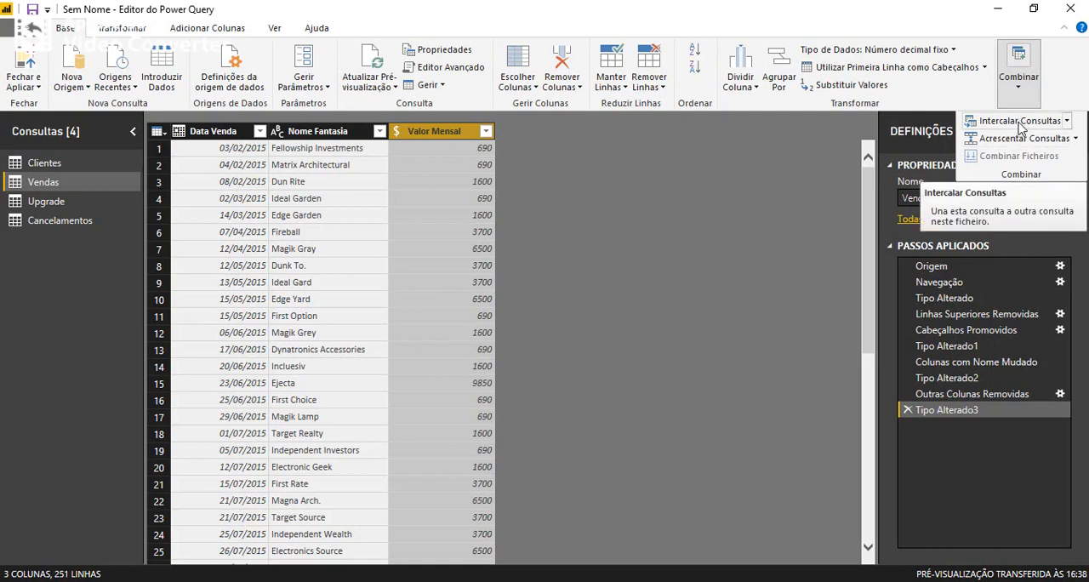
click(1019, 121)
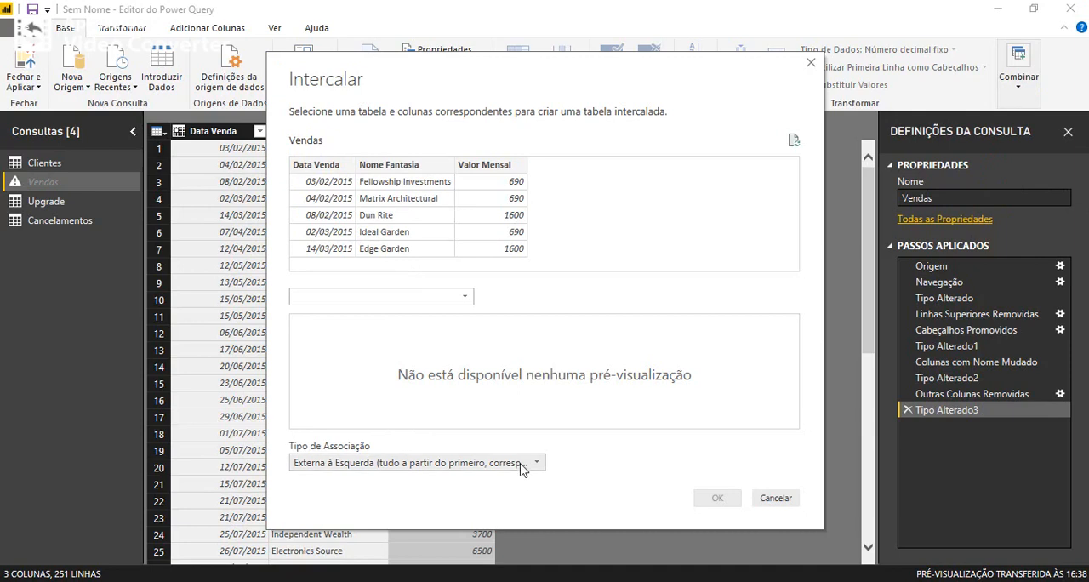
click(388, 167)
click(400, 297)
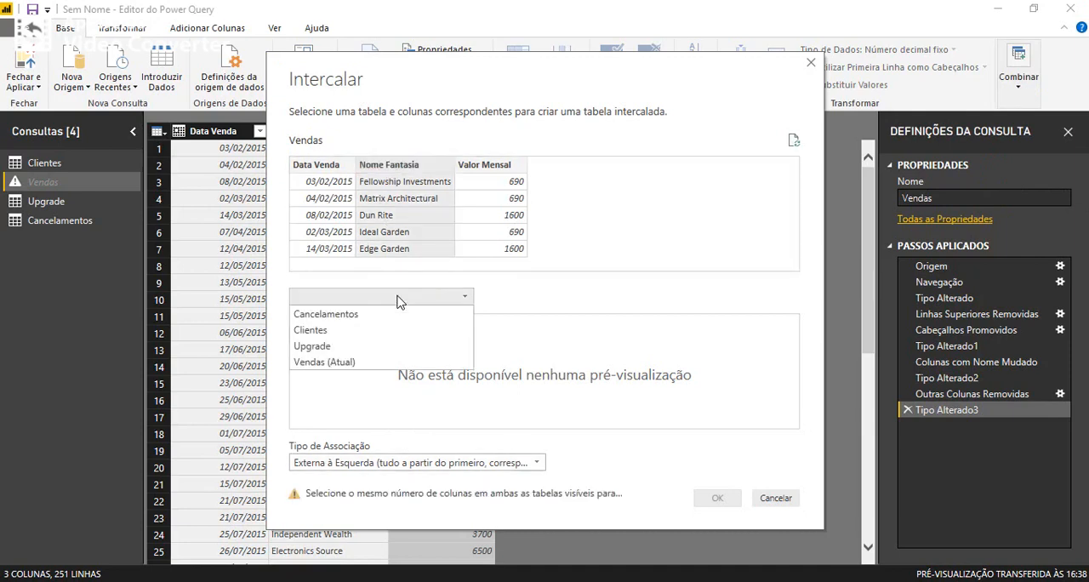
click(337, 338)
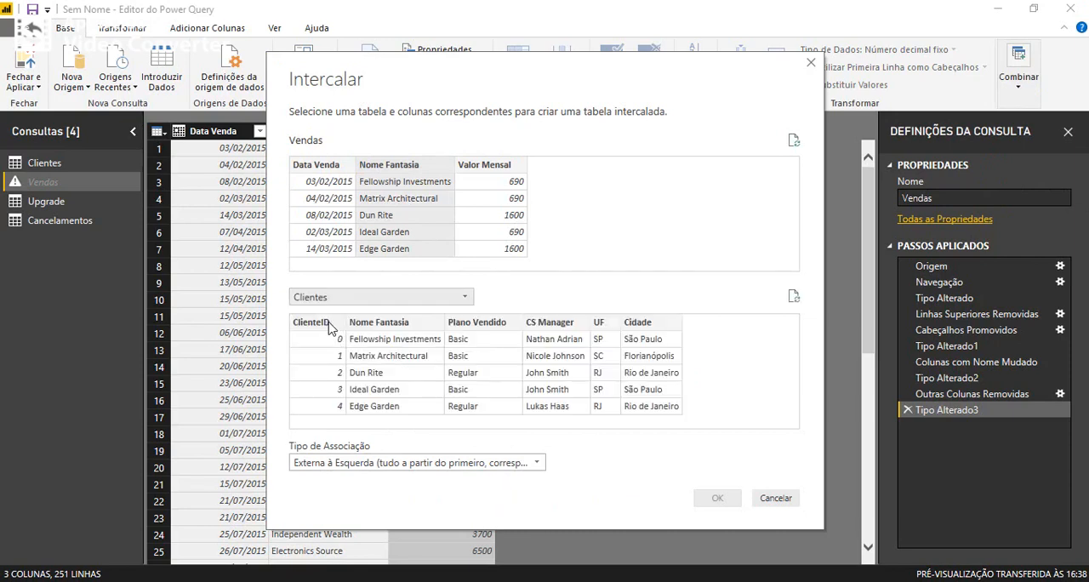
click(374, 325)
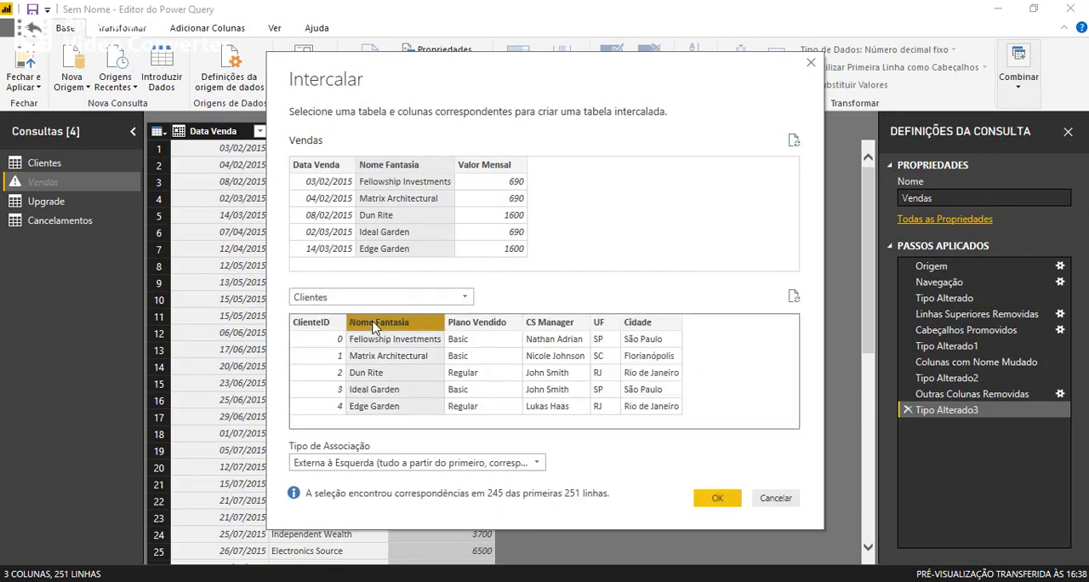
click(717, 499)
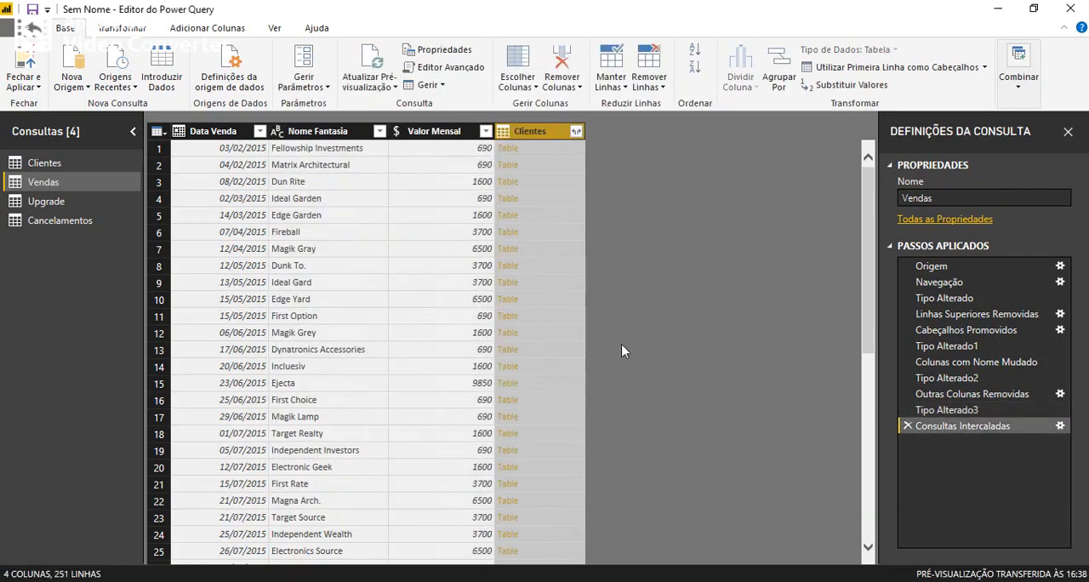
Expand the merged Clientes column in Vendas to only its ClienteID field.
click(576, 132)
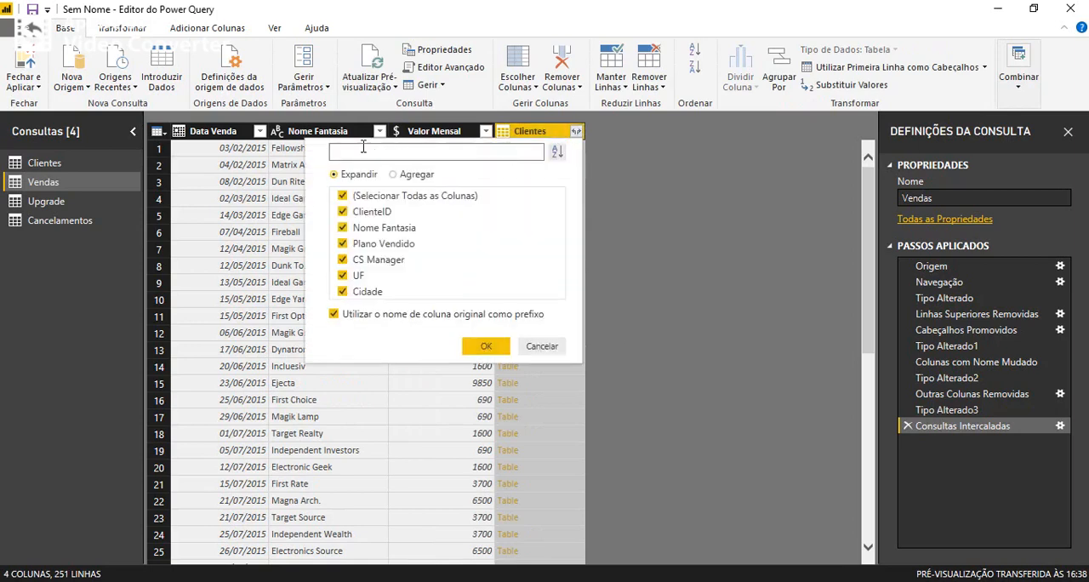
click(341, 196)
click(342, 211)
click(485, 351)
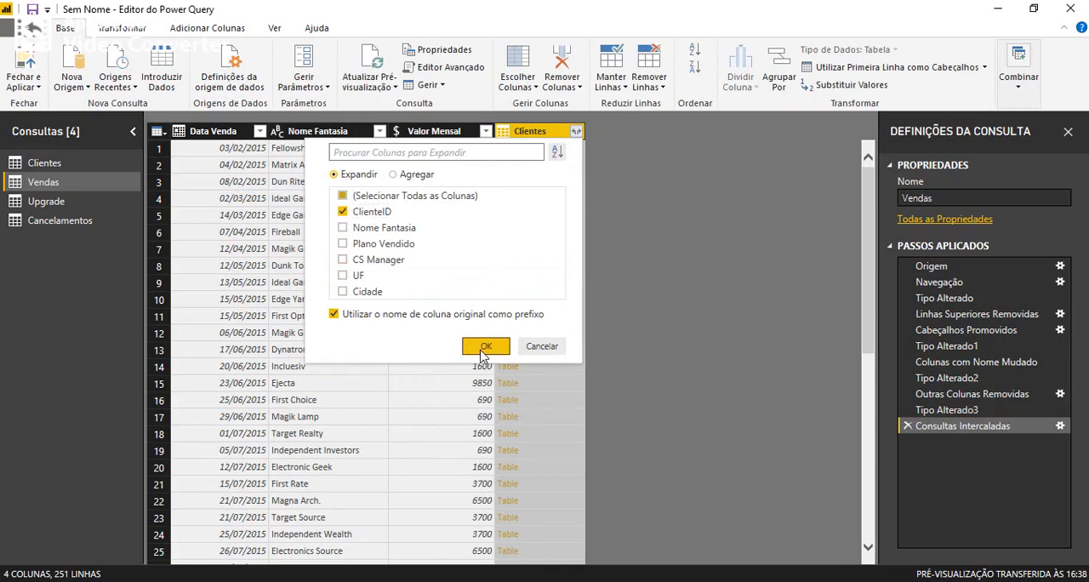
click(485, 347)
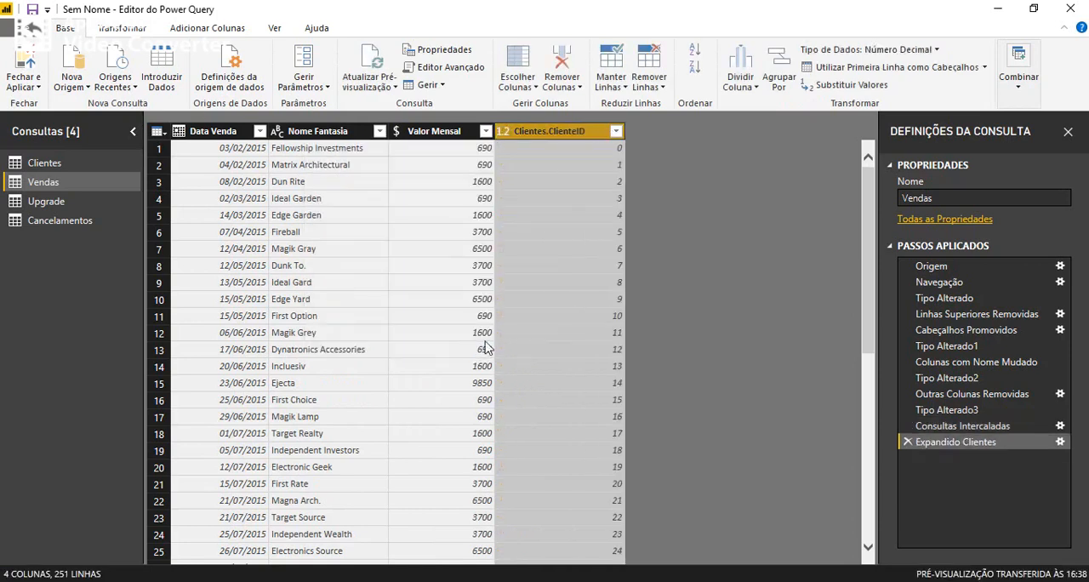
Rename the expanded column in Vendas as ClienteID and make it the first column of the table.
double_click(549, 131)
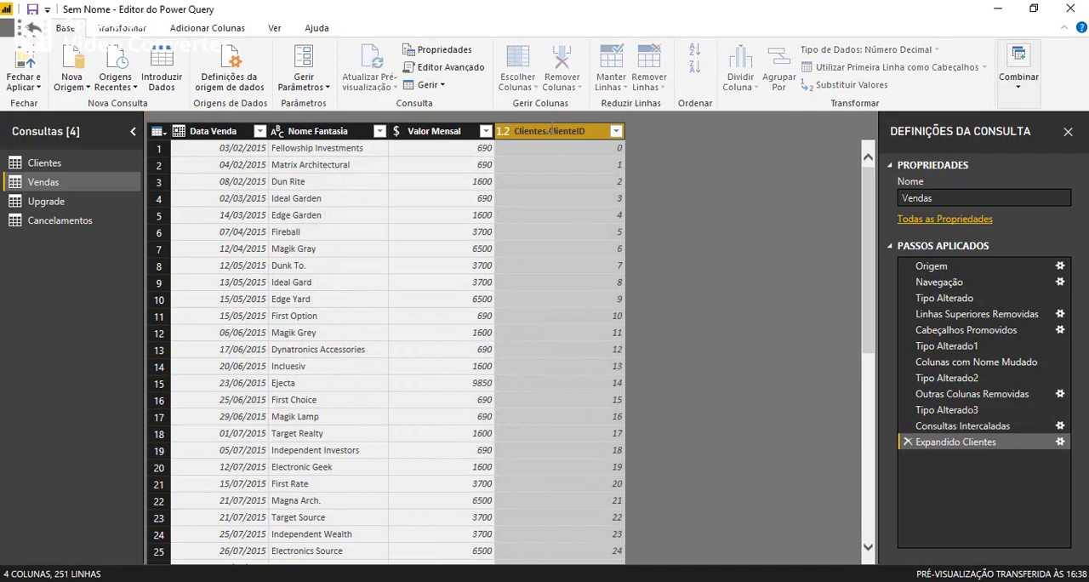
click(551, 130)
drag(551, 131, 514, 131)
key(BackSpace)
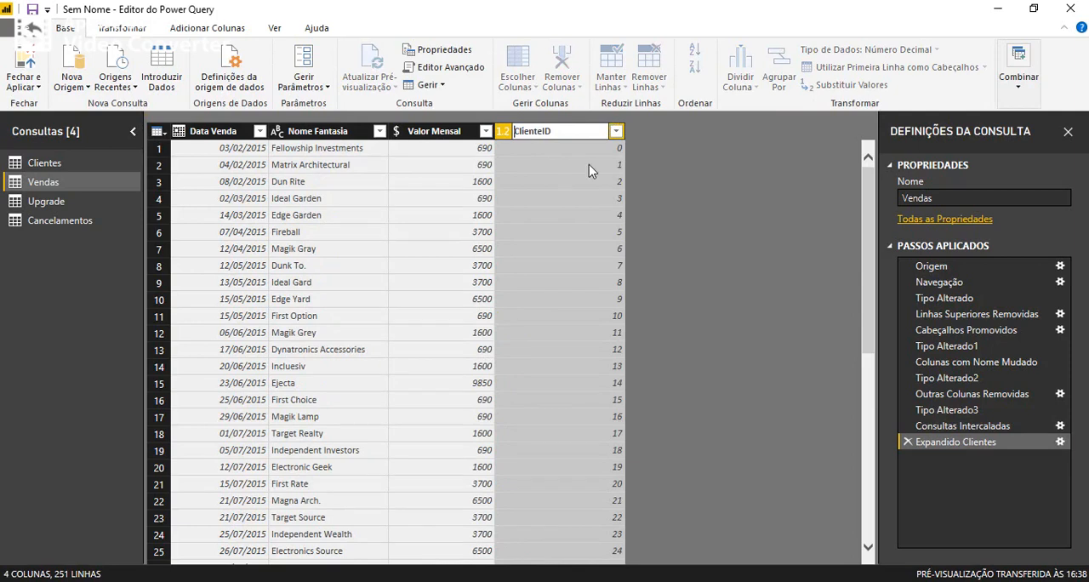
key(Return)
drag(552, 131, 240, 146)
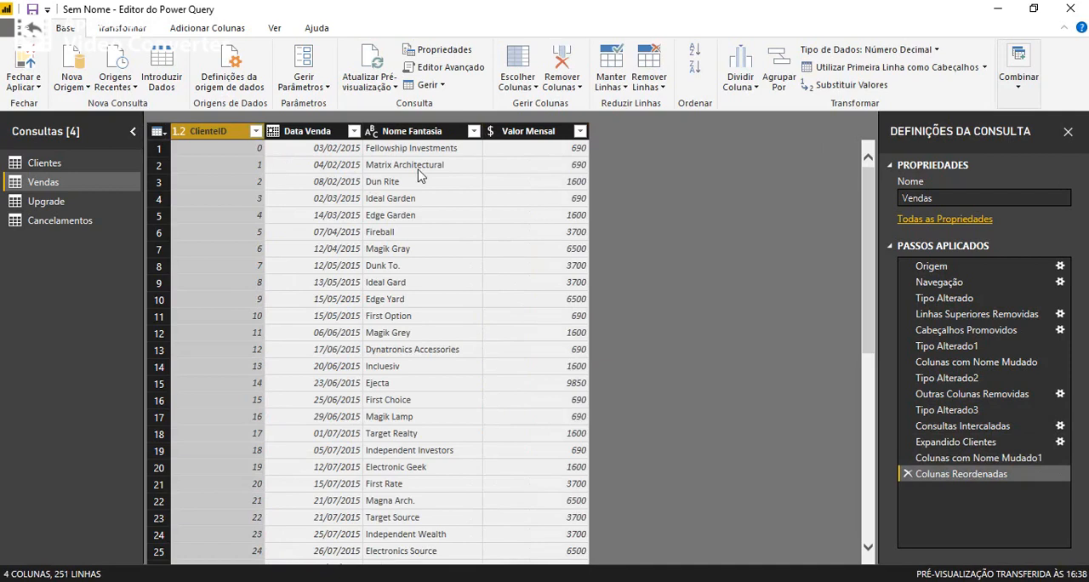
Remove the blank rows from Vendas with the Remover Vazio filter on the ClienteID column.
scroll(273, 381, down, 20)
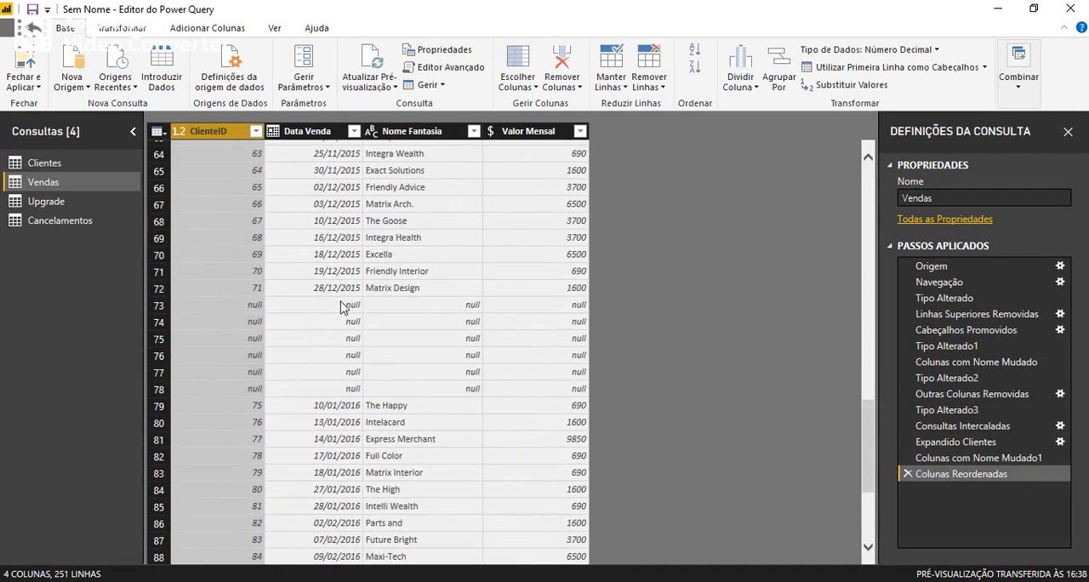
click(255, 132)
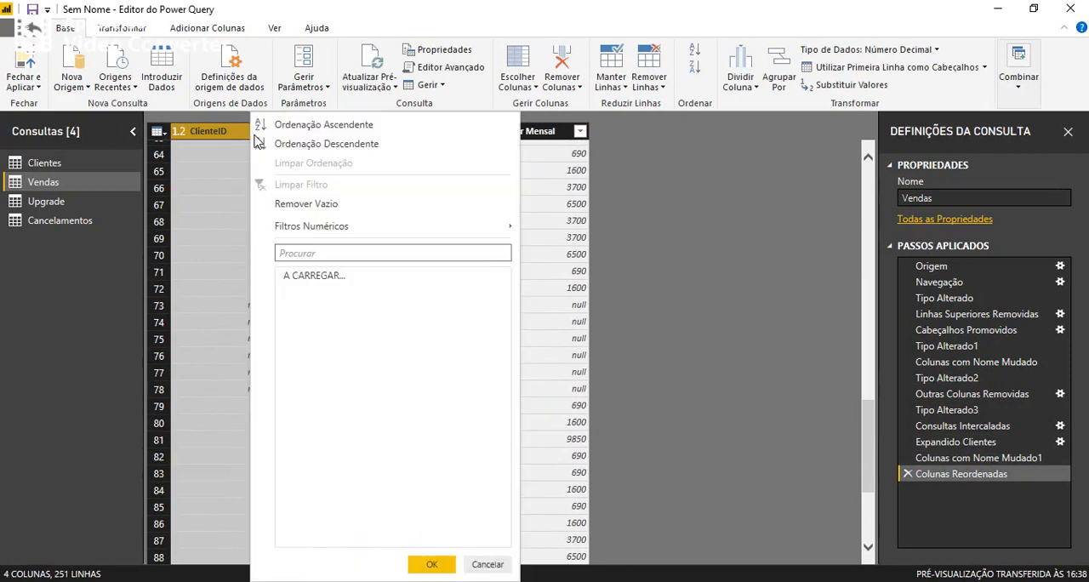
click(307, 205)
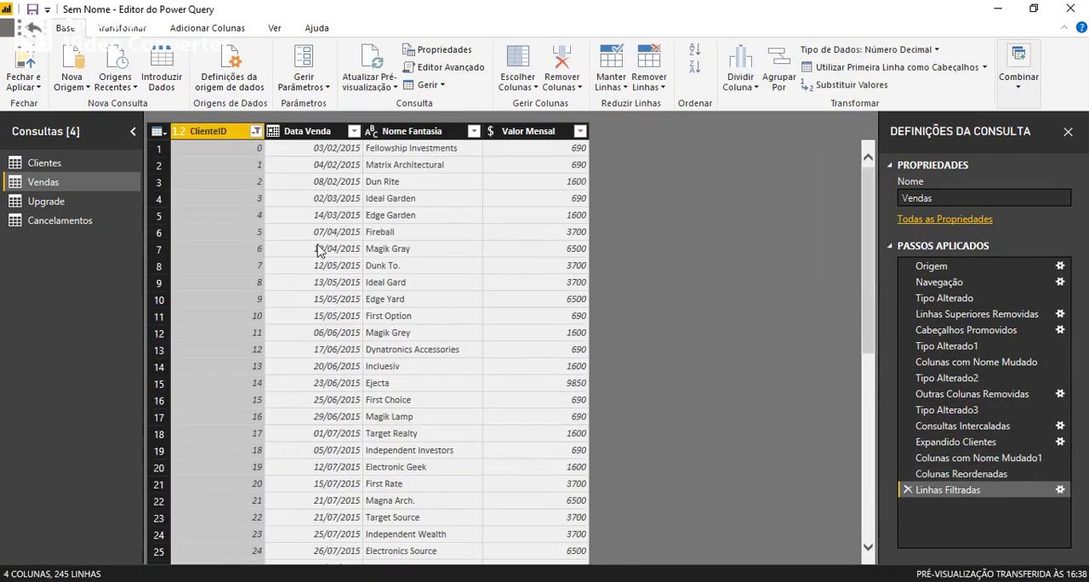
scroll(303, 387, down, 15)
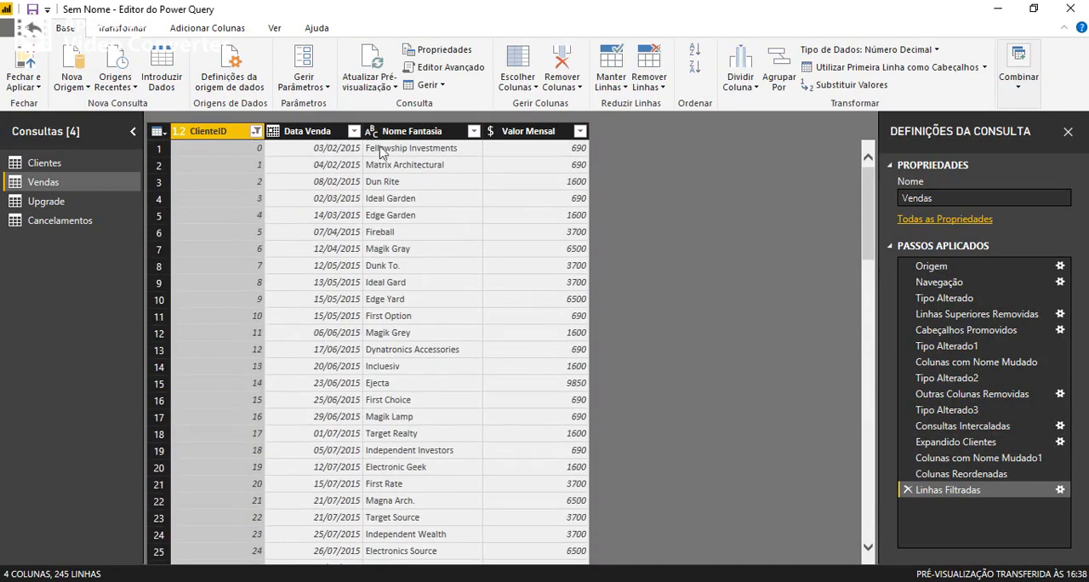
Remove the Nome Fantasia column from the Vendas query.
click(400, 132)
right_click(406, 133)
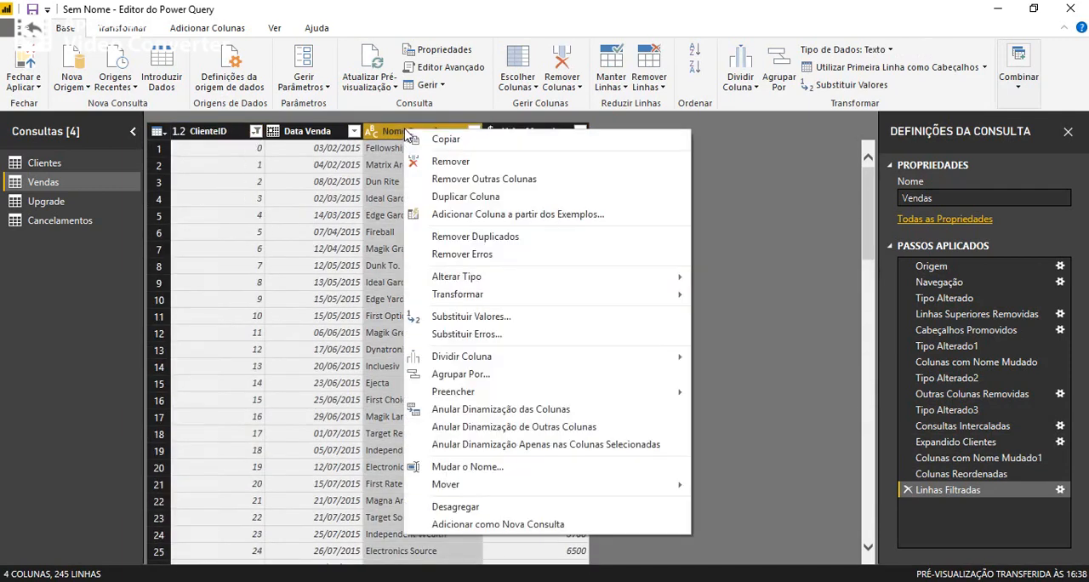
click(467, 162)
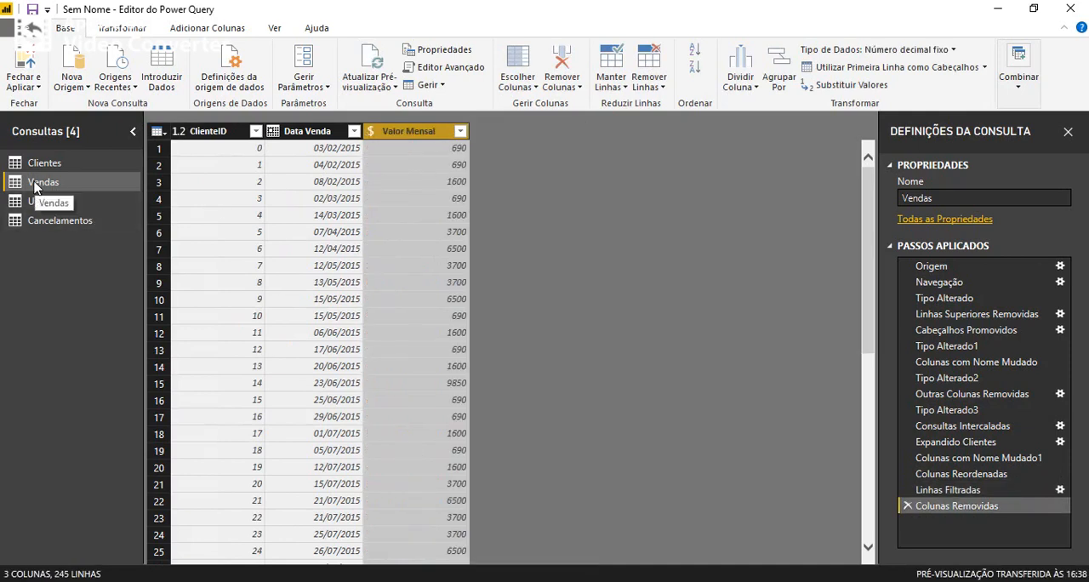
In the Upgrade query, keep only the Data Upsell, Novo Plano, Novo Valor Mensal and Nome Fantasia columns and remove all others.
click(45, 203)
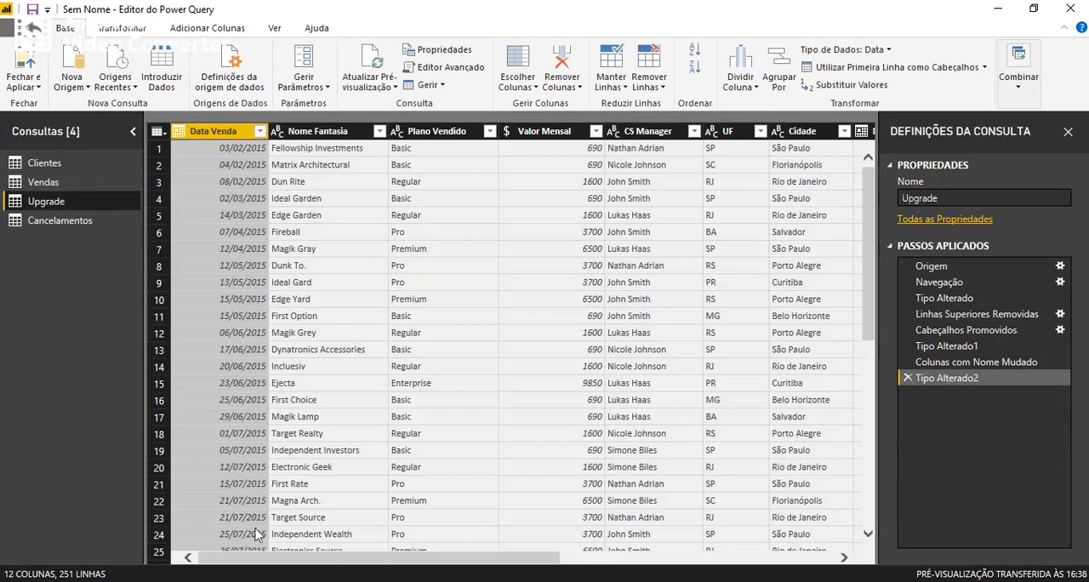
drag(304, 559, 621, 562)
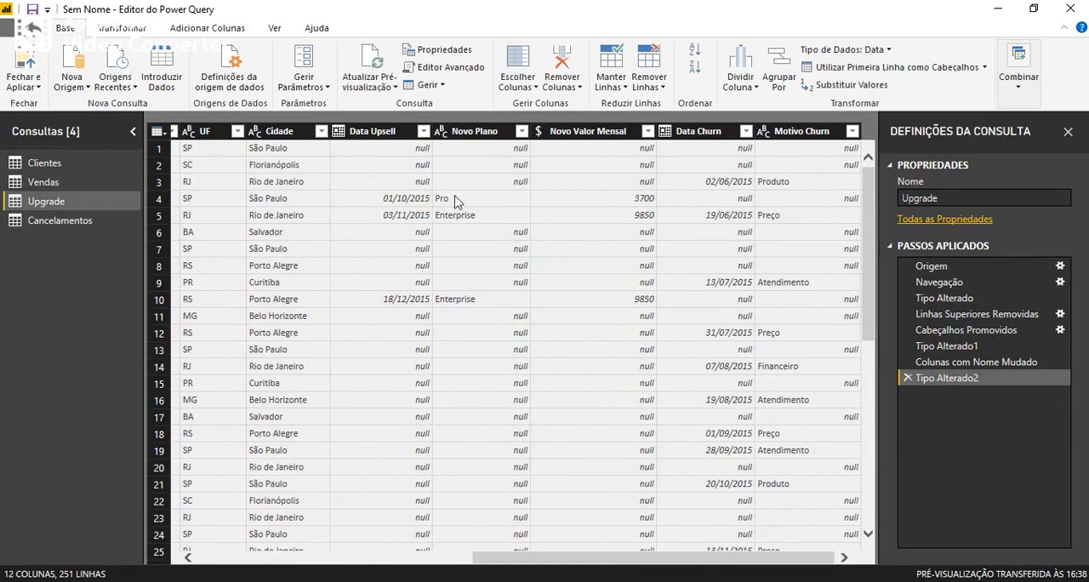
click(378, 132)
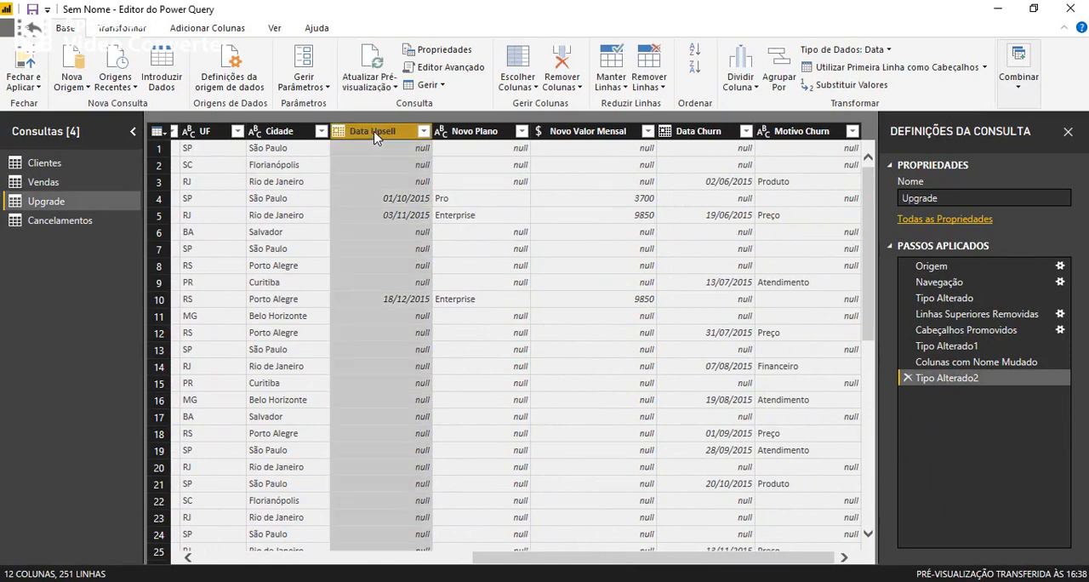
ctrl+click(478, 134)
ctrl+click(567, 136)
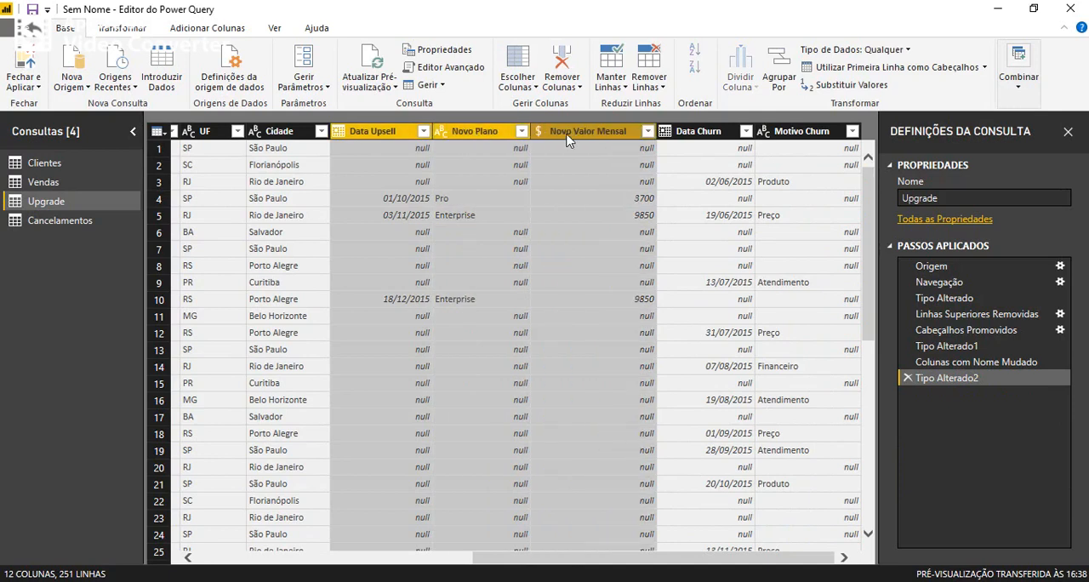
drag(517, 557, 238, 552)
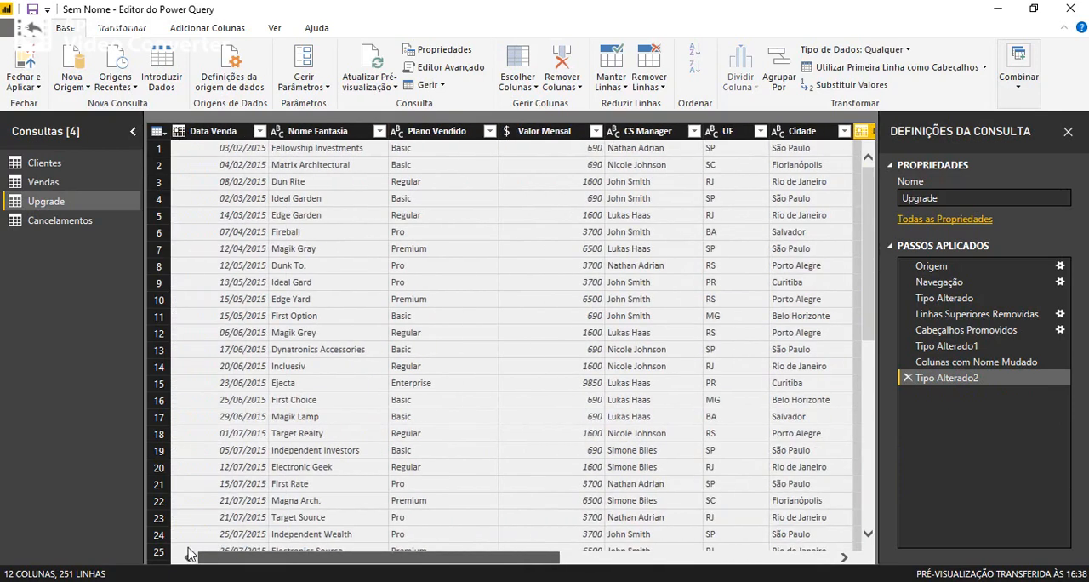
click(304, 133)
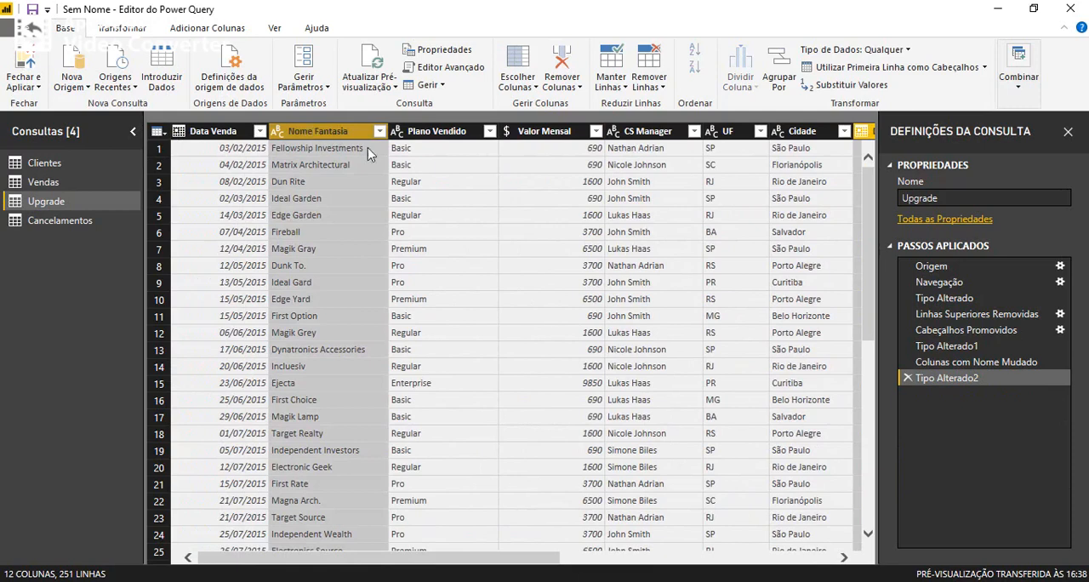
right_click(332, 130)
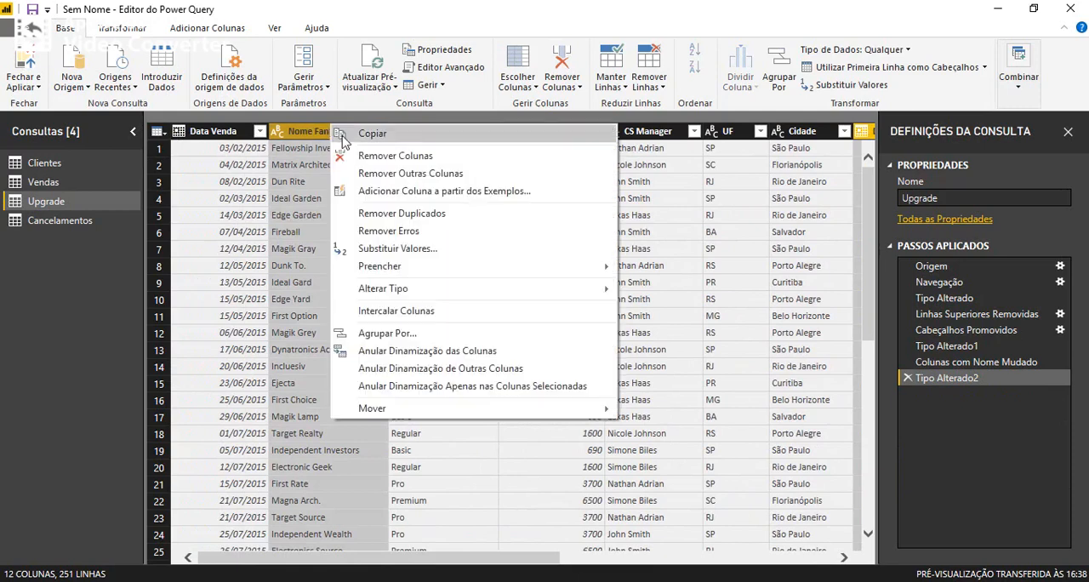
click(392, 173)
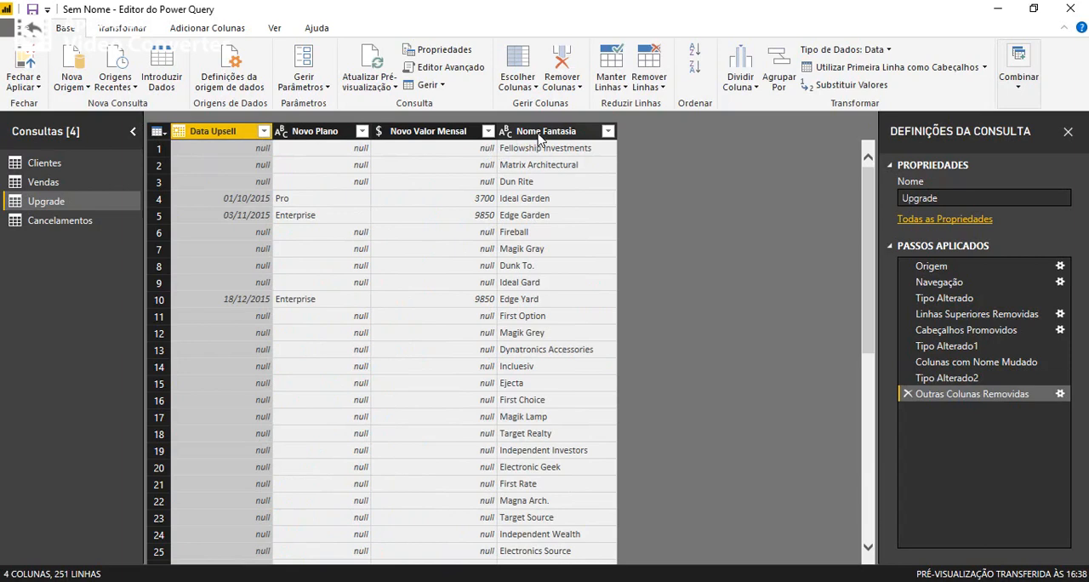
Merge the Upgrade query with Clientes, matching on Nome Fantasia in both tables with the Externa à Esquerda join.
click(1018, 81)
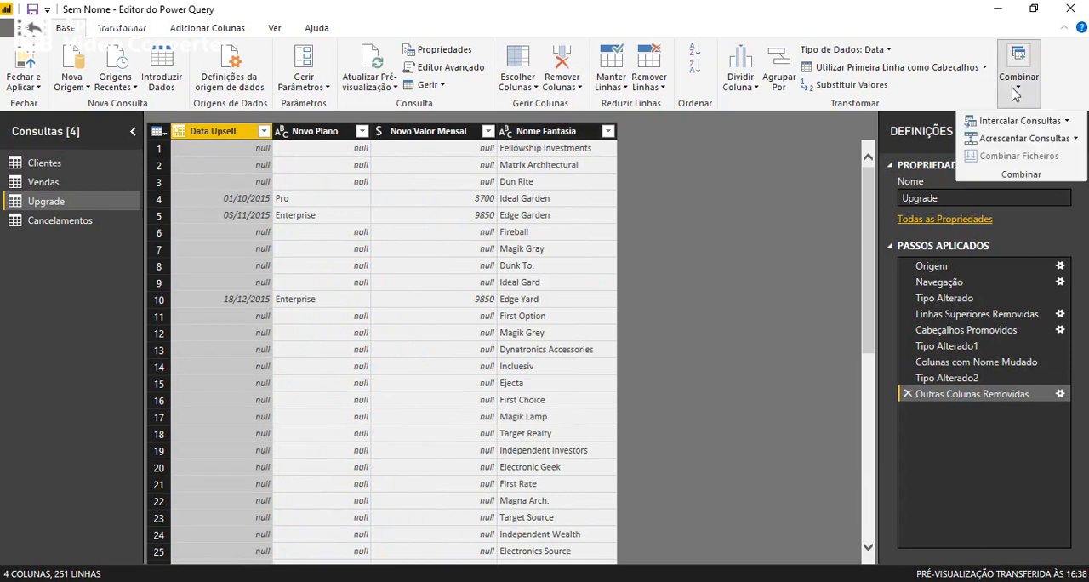
click(1032, 124)
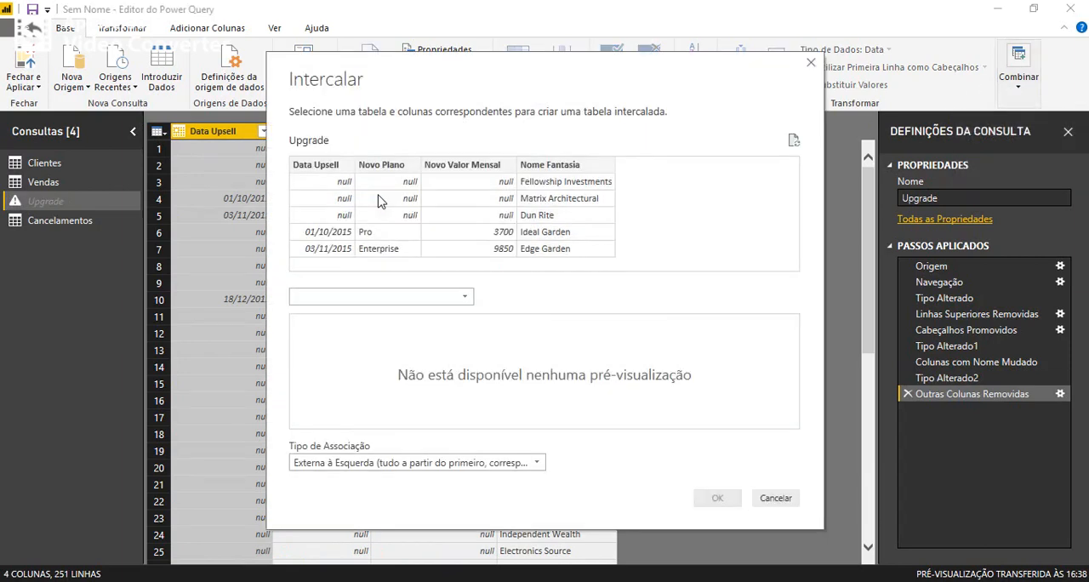
click(542, 168)
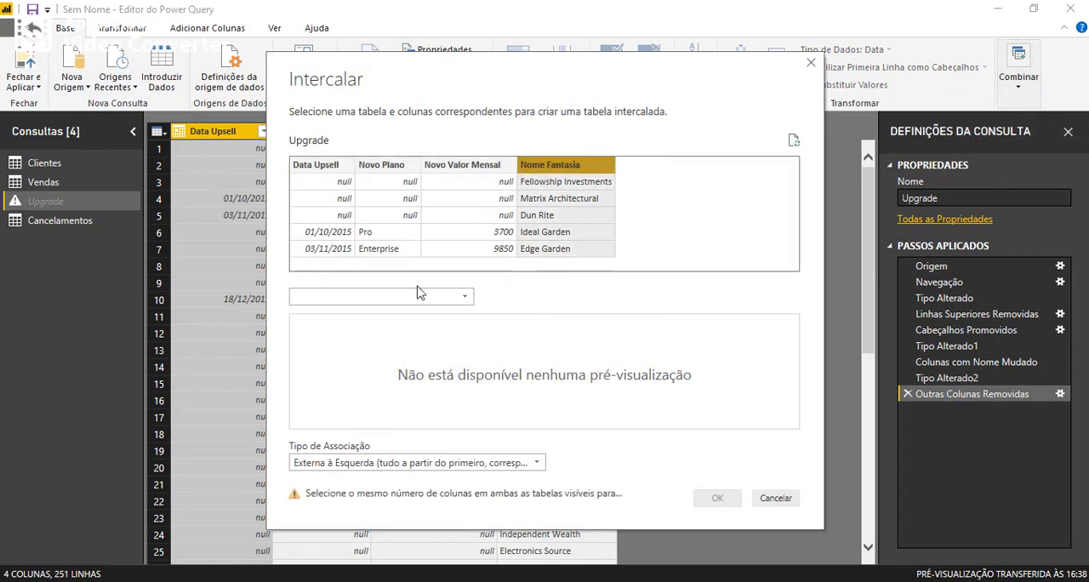
click(349, 298)
click(319, 328)
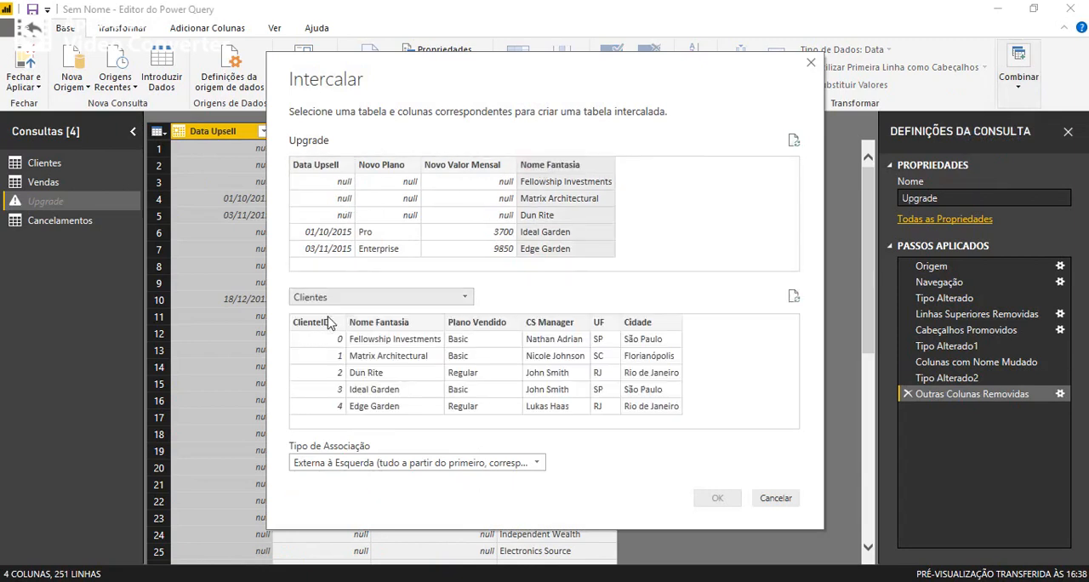
click(367, 331)
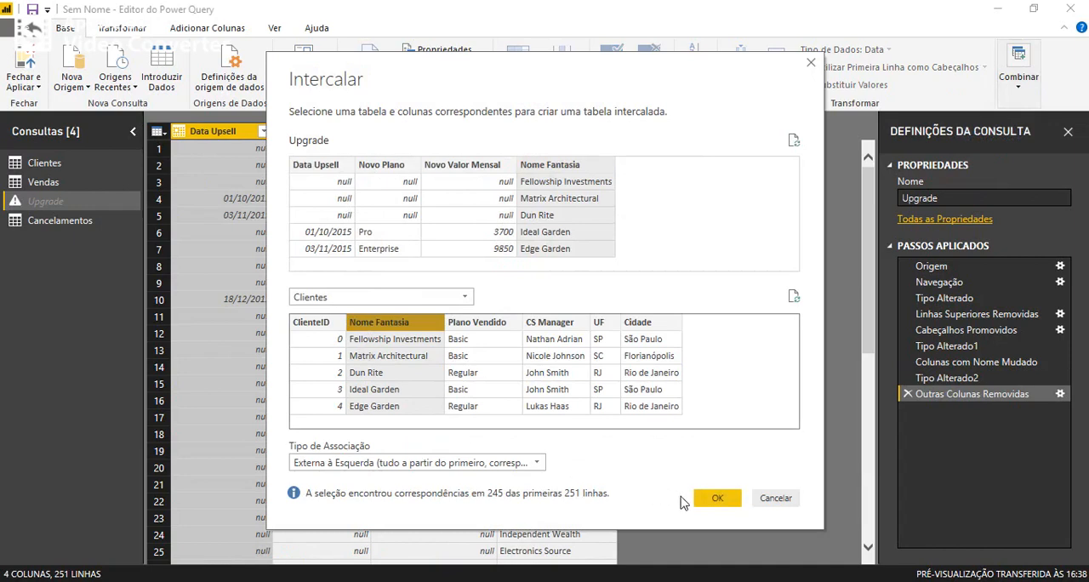
click(716, 500)
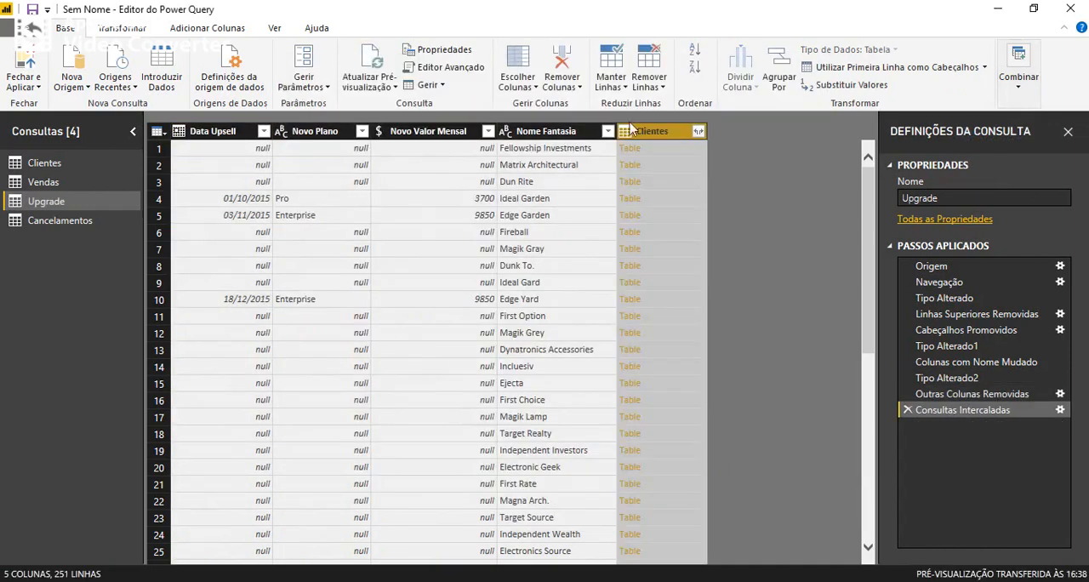
Expand the merged Clientes column in Upgrade to only its ClienteID field.
click(698, 131)
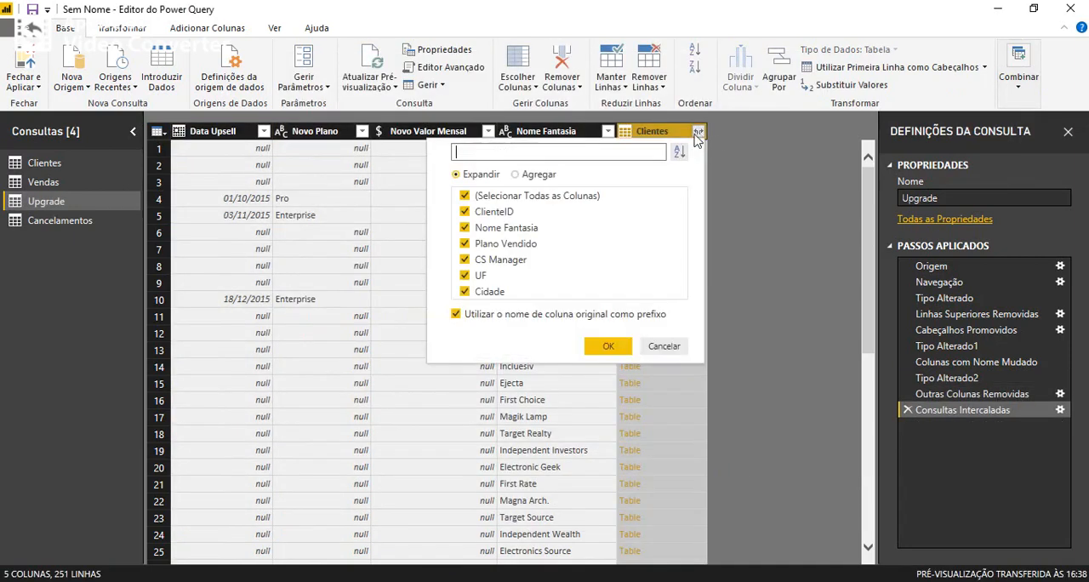
click(464, 196)
click(464, 211)
click(610, 345)
Rename the expanded column in Upgrade as ClienteID and make it the first column of the table.
double_click(690, 131)
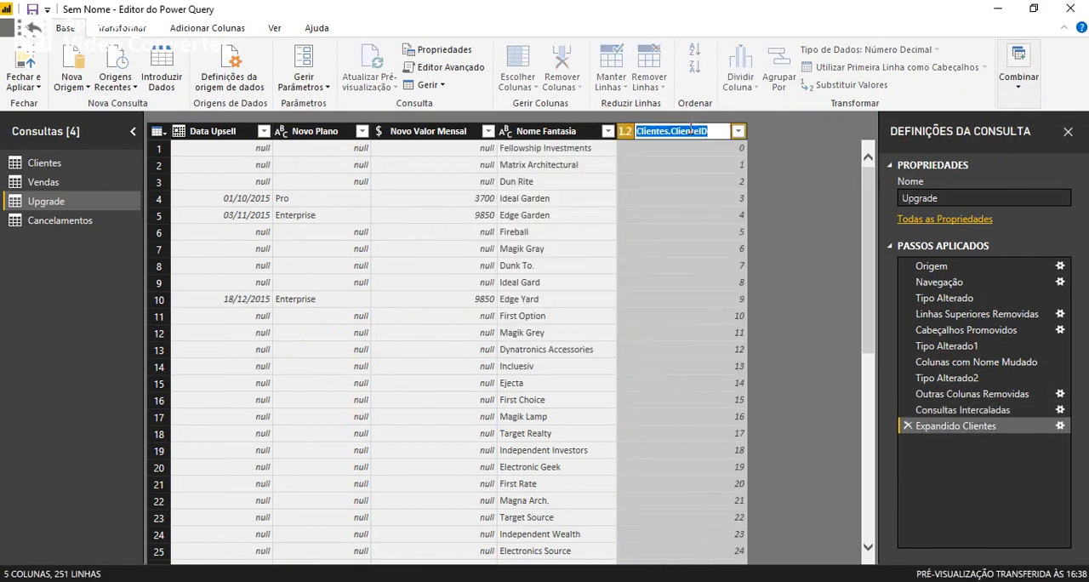
key(Left)
key(Right)
key(Right)
key(Right)
key(Right)
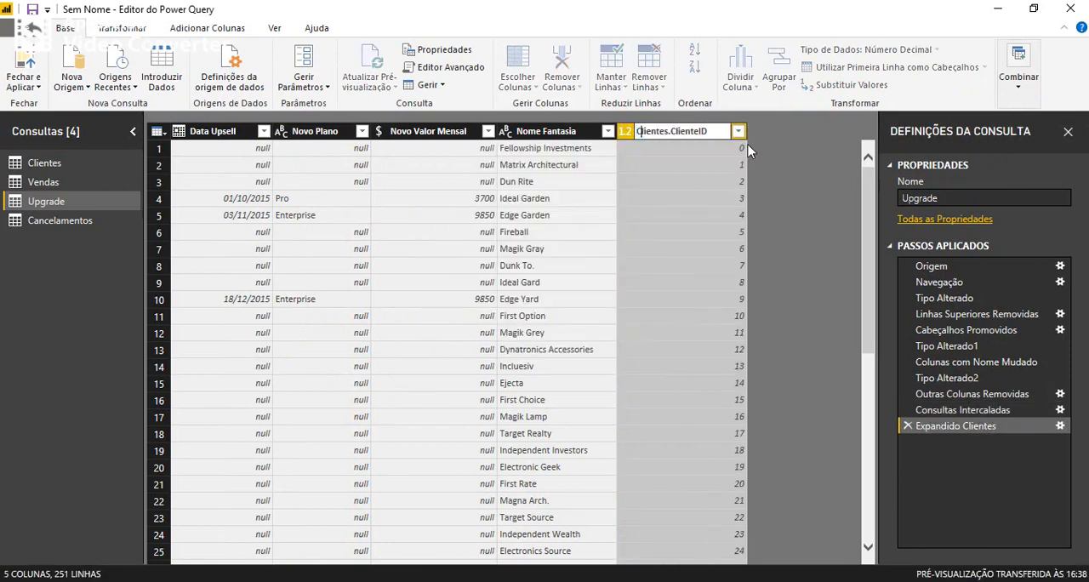
key(Right)
key(Right)
key(Right)
key(Right)
key(Right)
key(shift+Home)
key(BackSpace)
key(Return)
drag(640, 136, 228, 150)
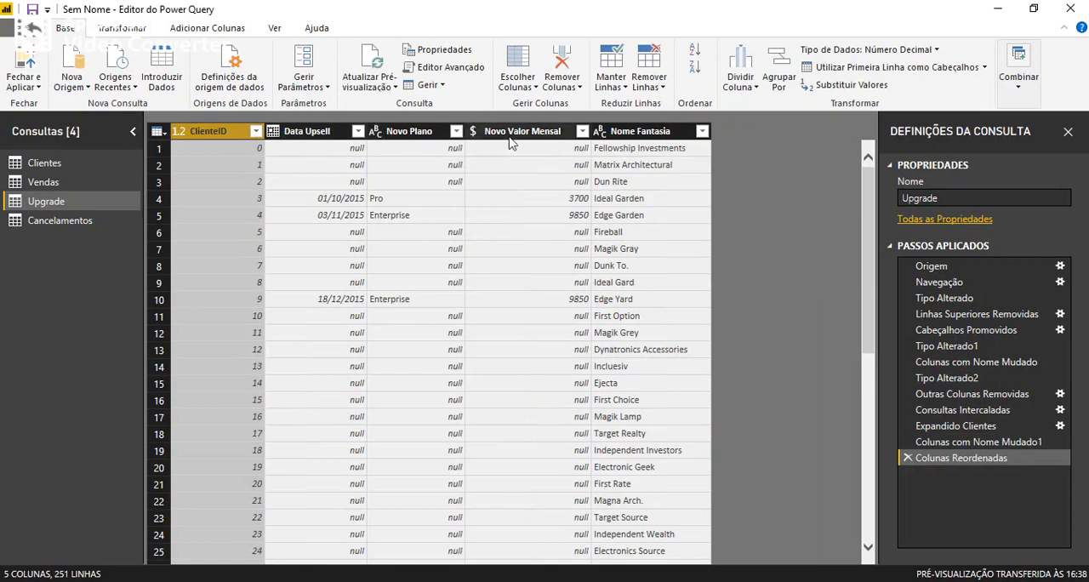
Remove the Nome Fantasia column from Upgrade and filter out rows with a blank ClienteID using Remover Vazio.
right_click(634, 134)
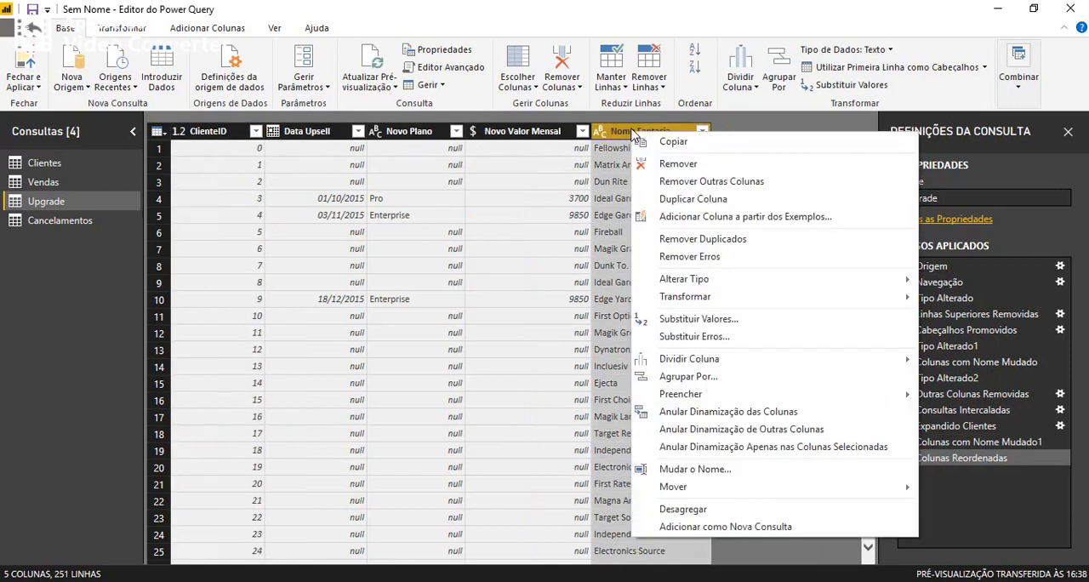
click(679, 164)
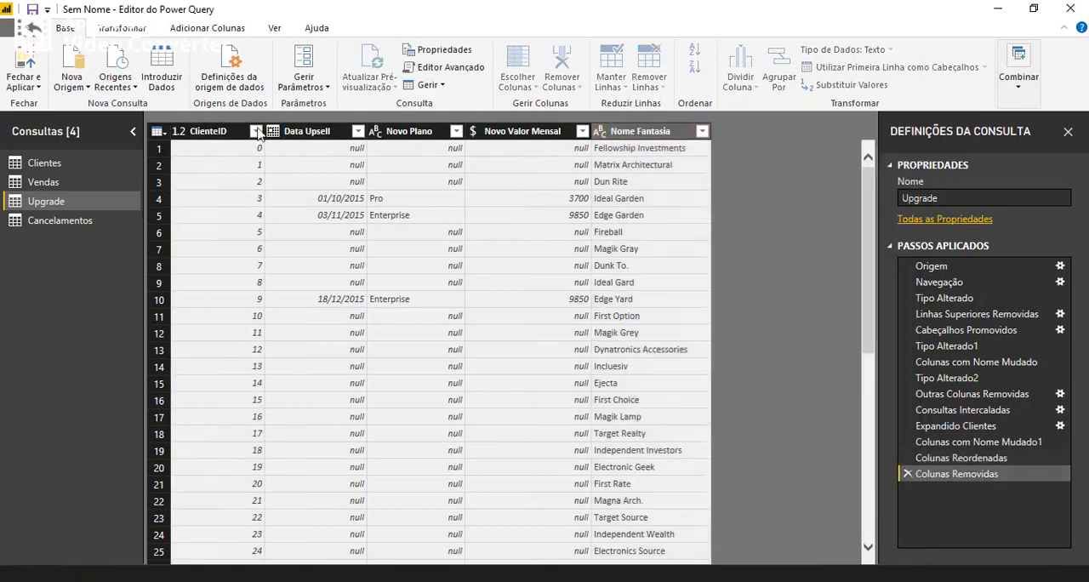
scroll(292, 366, down, 20)
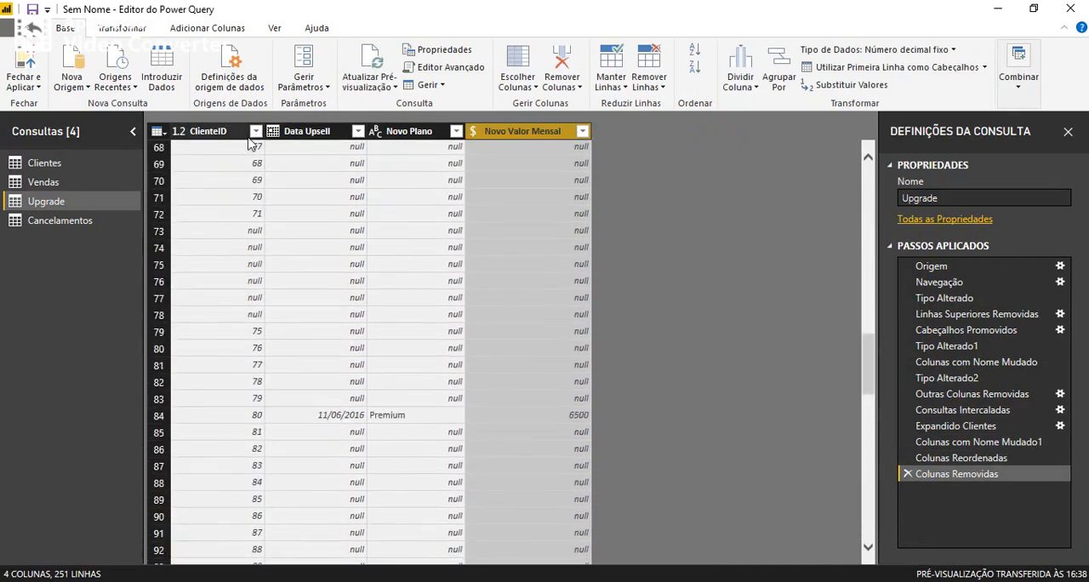
click(255, 131)
click(293, 204)
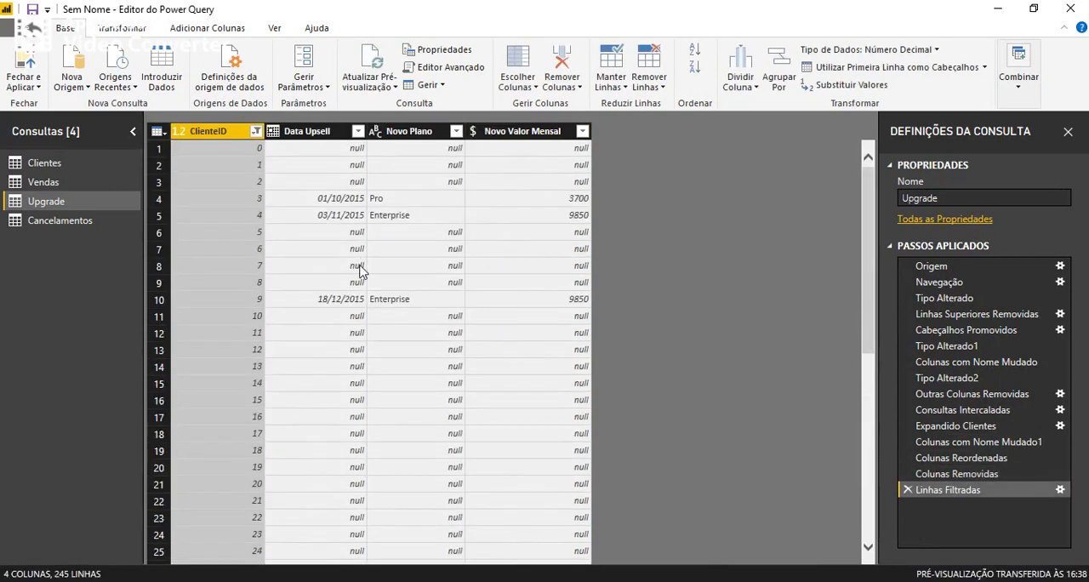
Remove the Upgrade rows without an upsell date by applying Remover Vazio to the Data Upsell column.
scroll(388, 287, down, 8)
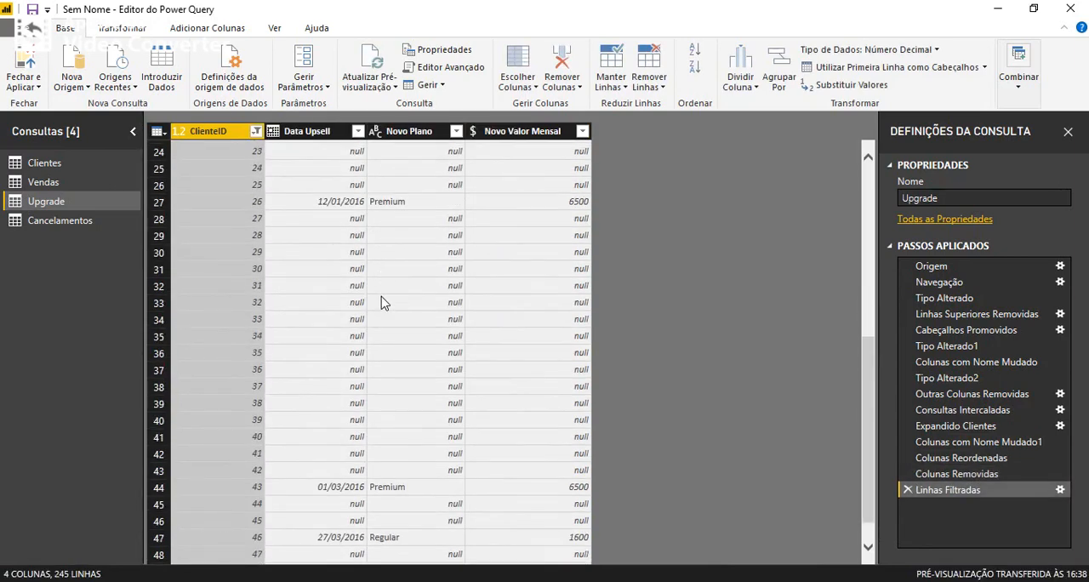
scroll(382, 305, down, 1)
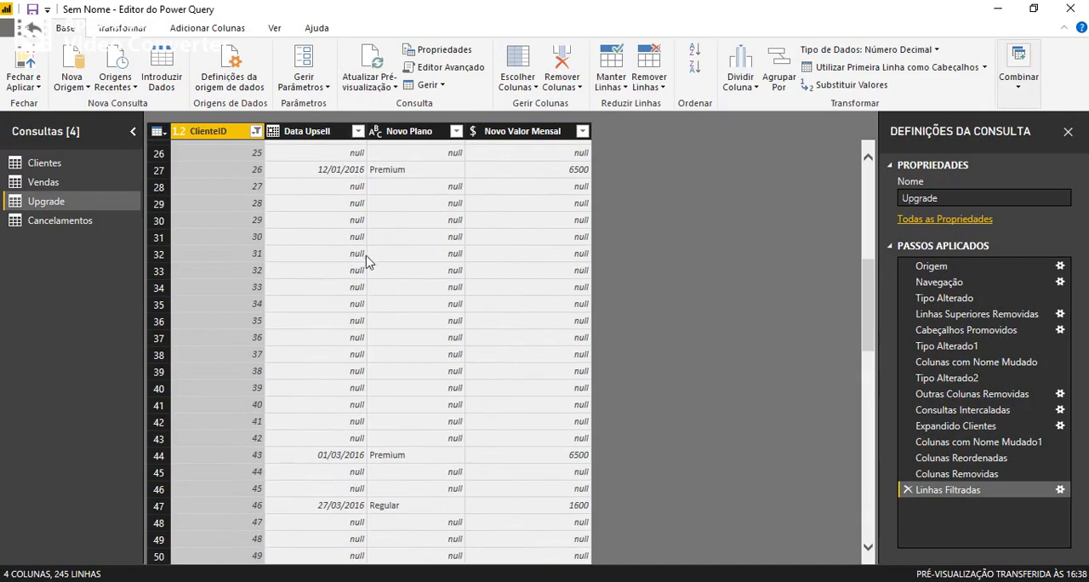
click(357, 132)
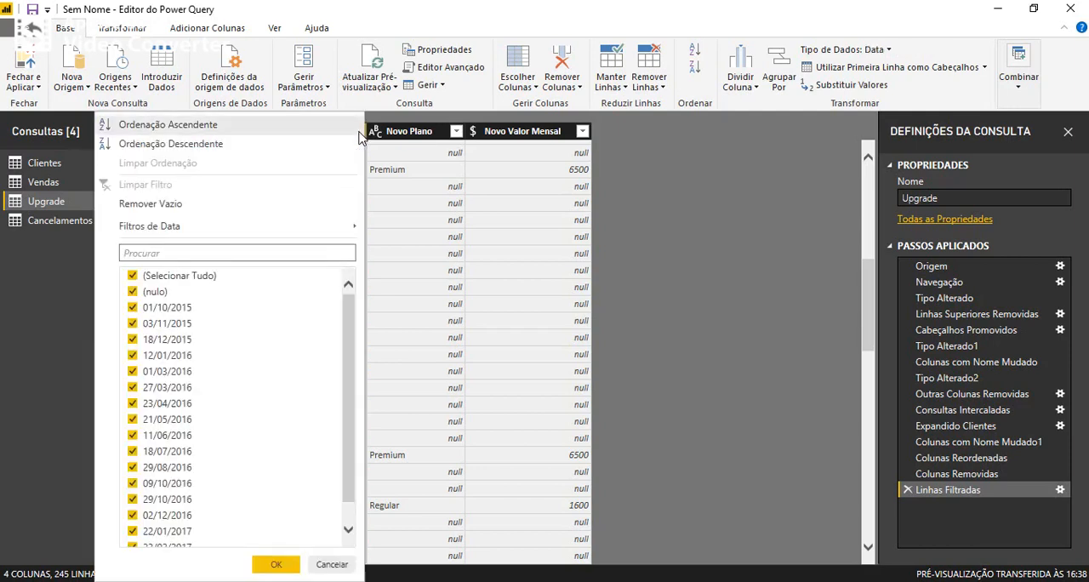
click(175, 207)
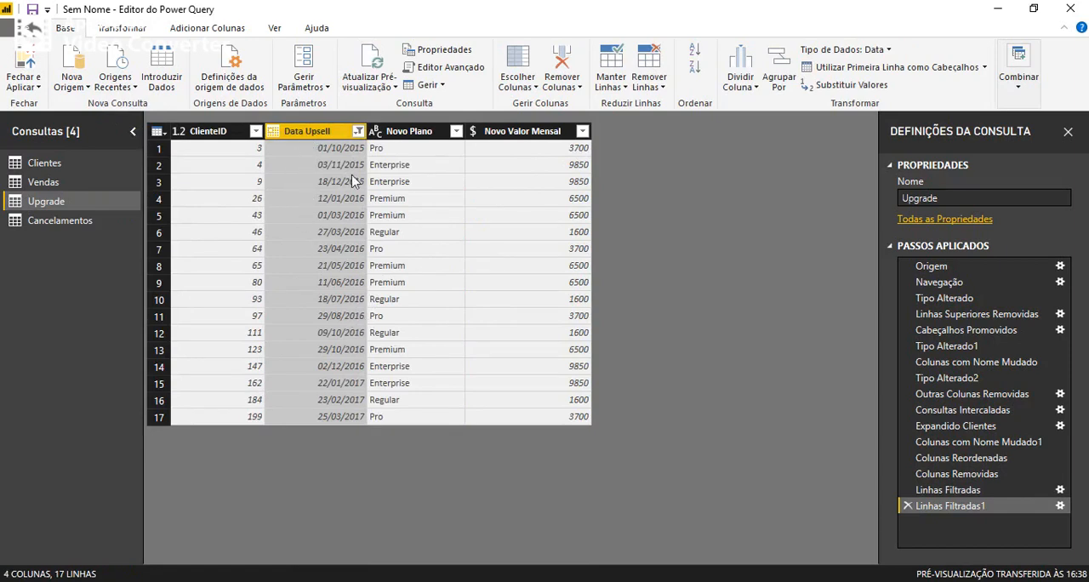
In the Cancelamentos query, keep only the Data Churn, Motivo Churn and Nome Fantasia columns and remove all others.
click(32, 223)
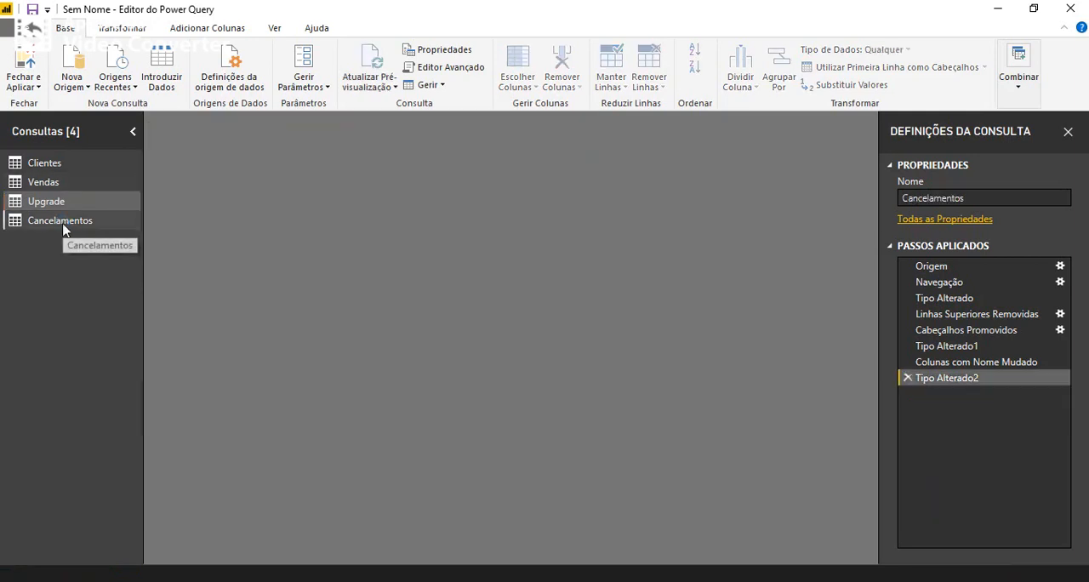
drag(382, 558, 714, 554)
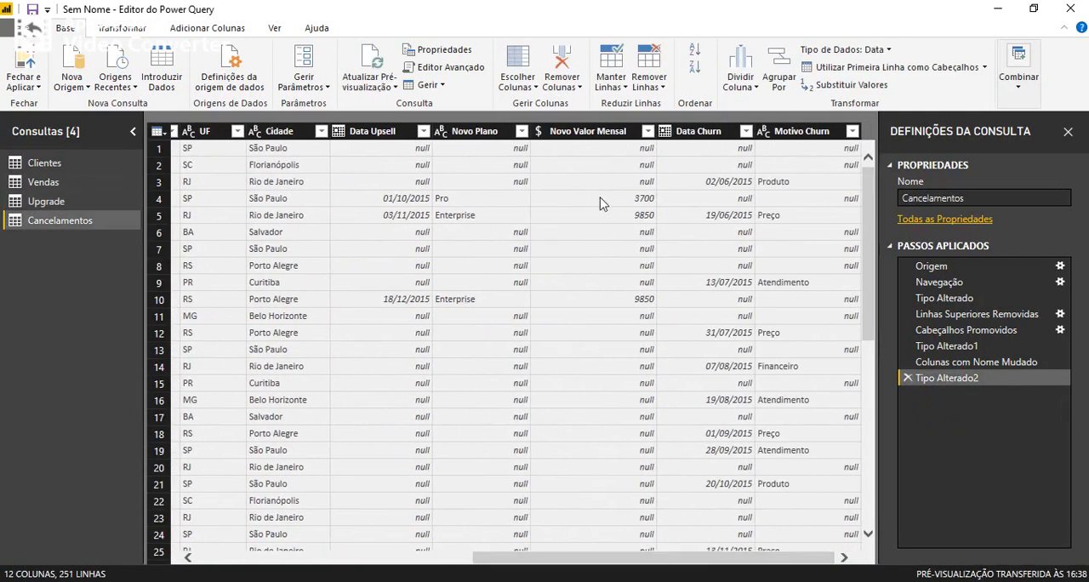
click(695, 133)
ctrl+click(782, 133)
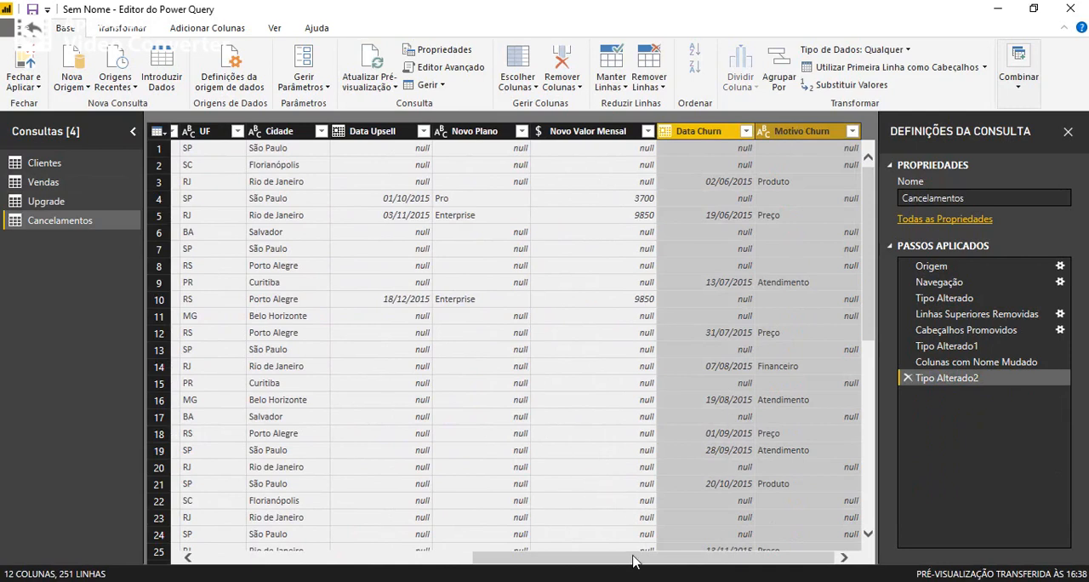
drag(628, 564, 290, 555)
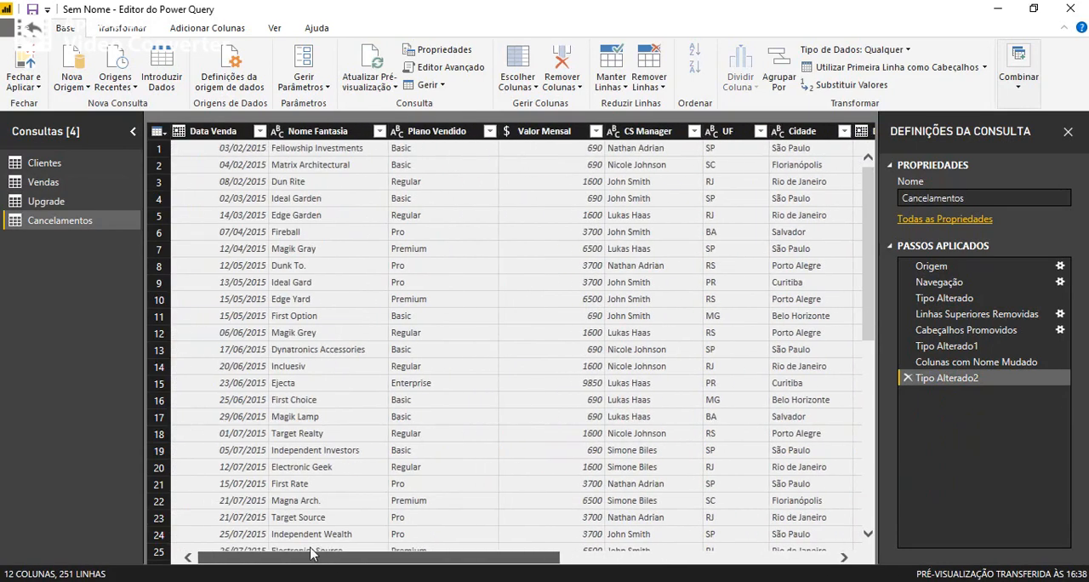
click(302, 134)
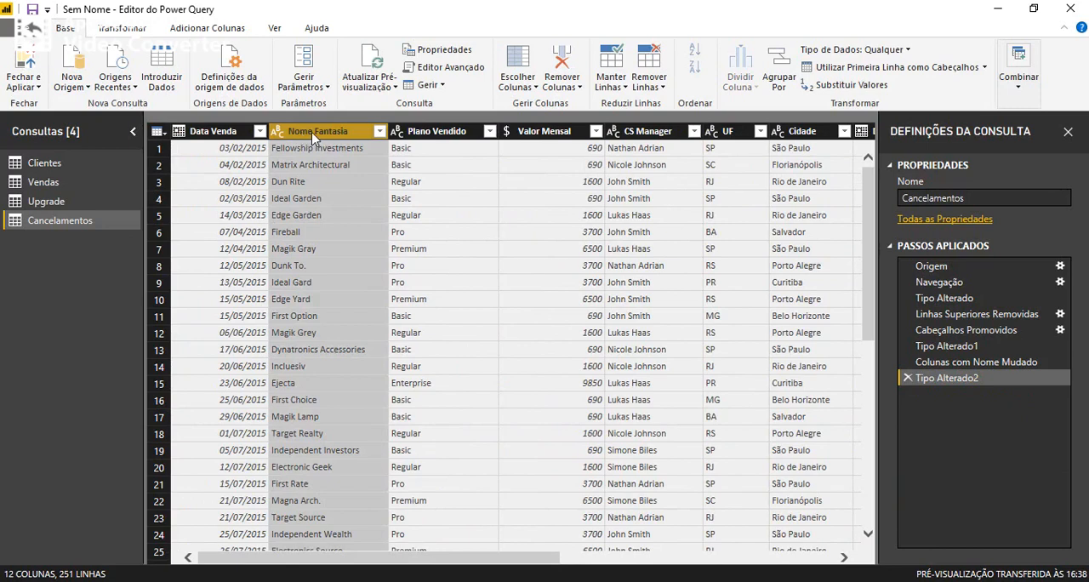
right_click(314, 133)
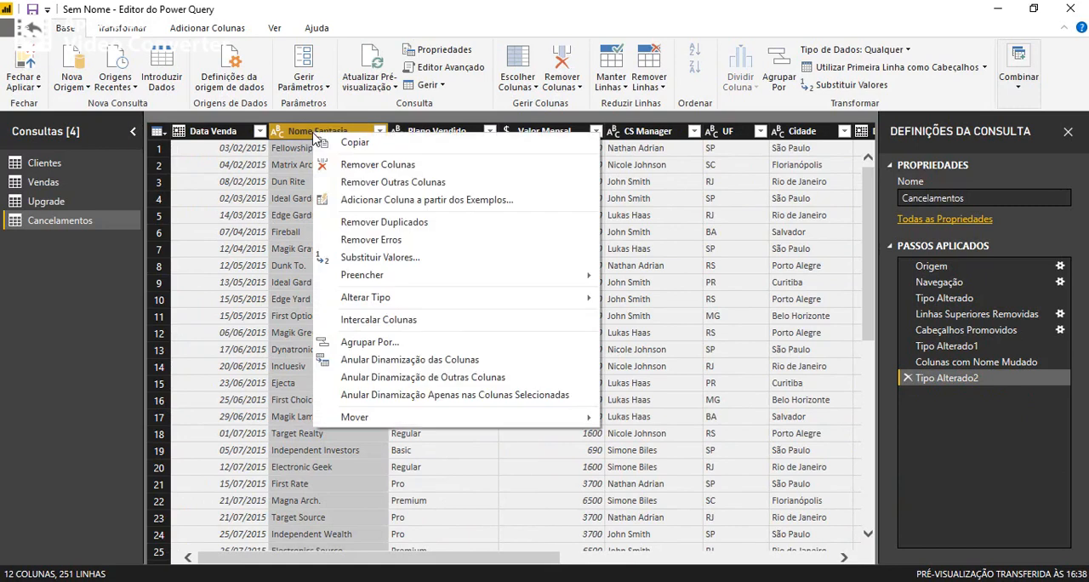
click(398, 181)
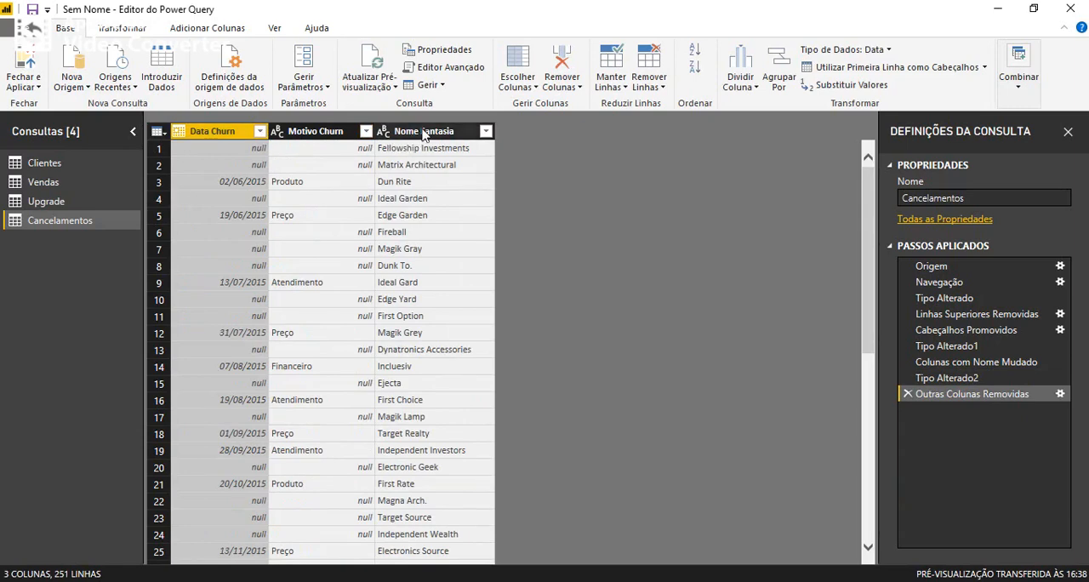
Merge Cancelamentos with the Clientes query, matching on Nome Fantasia with a left outer join.
click(1028, 81)
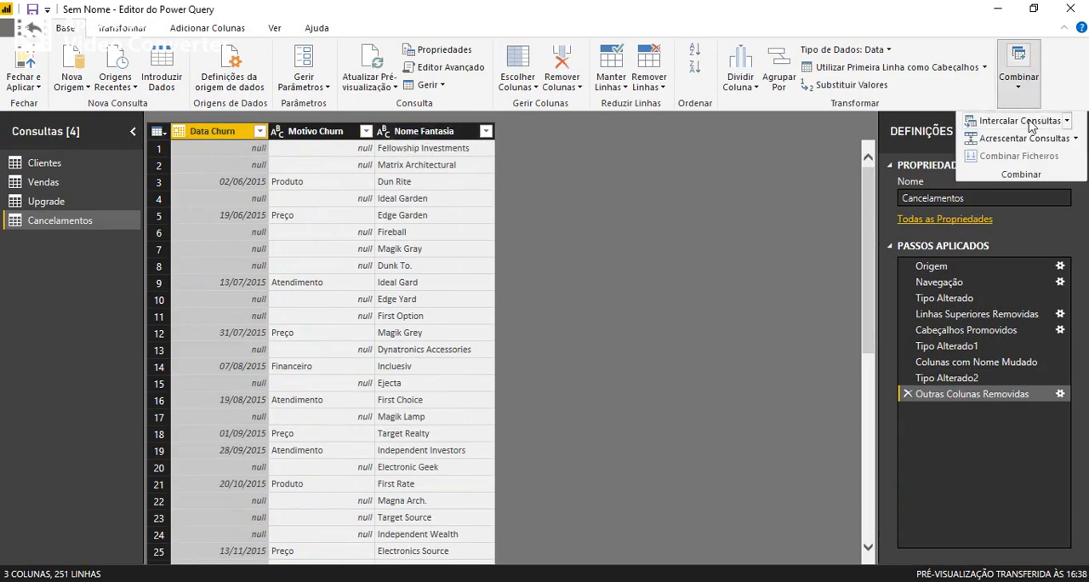
click(1026, 120)
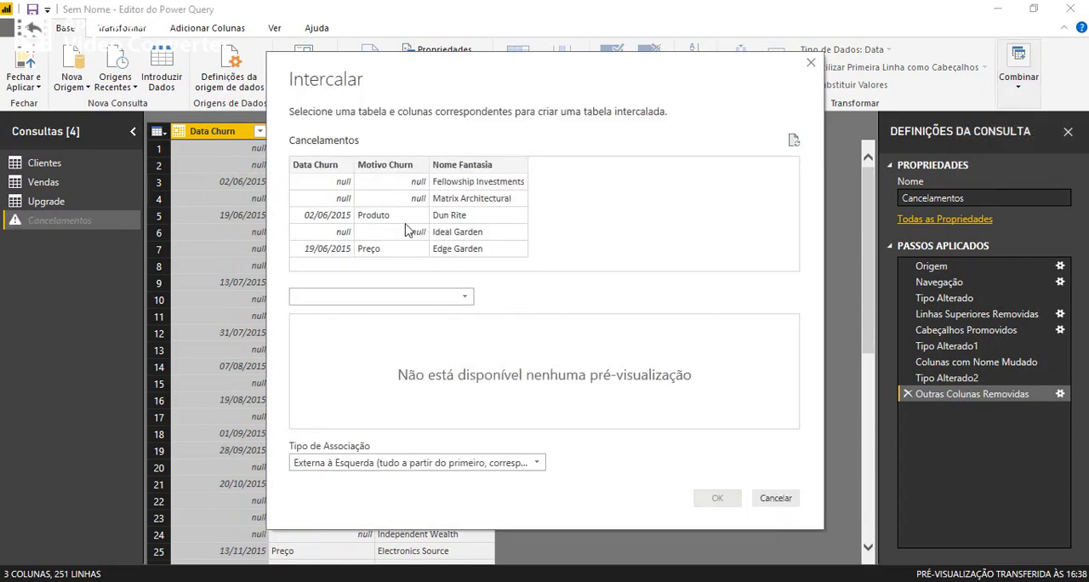
click(460, 167)
click(394, 298)
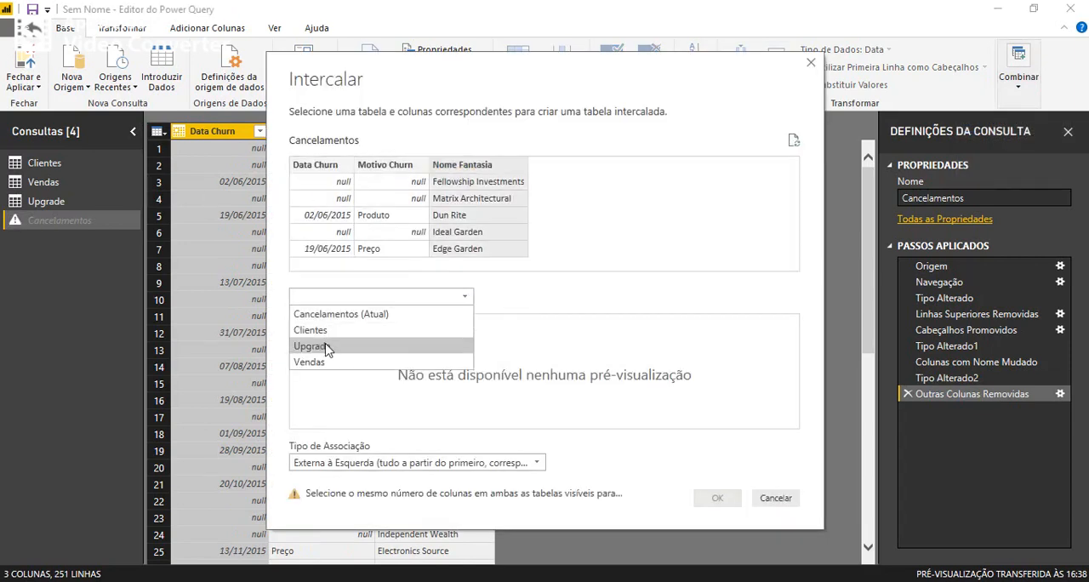
click(325, 326)
click(375, 325)
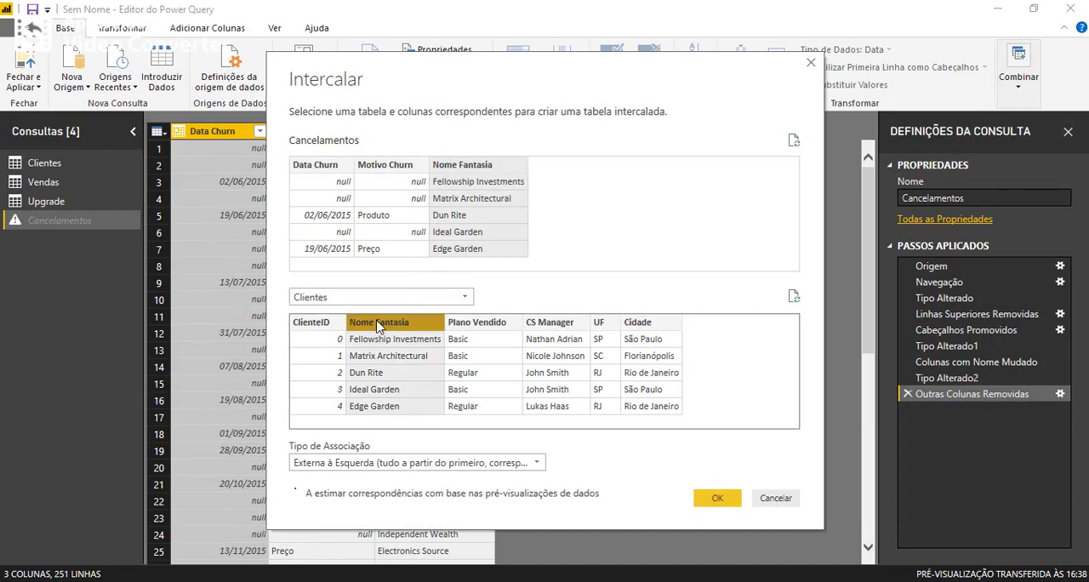
click(713, 498)
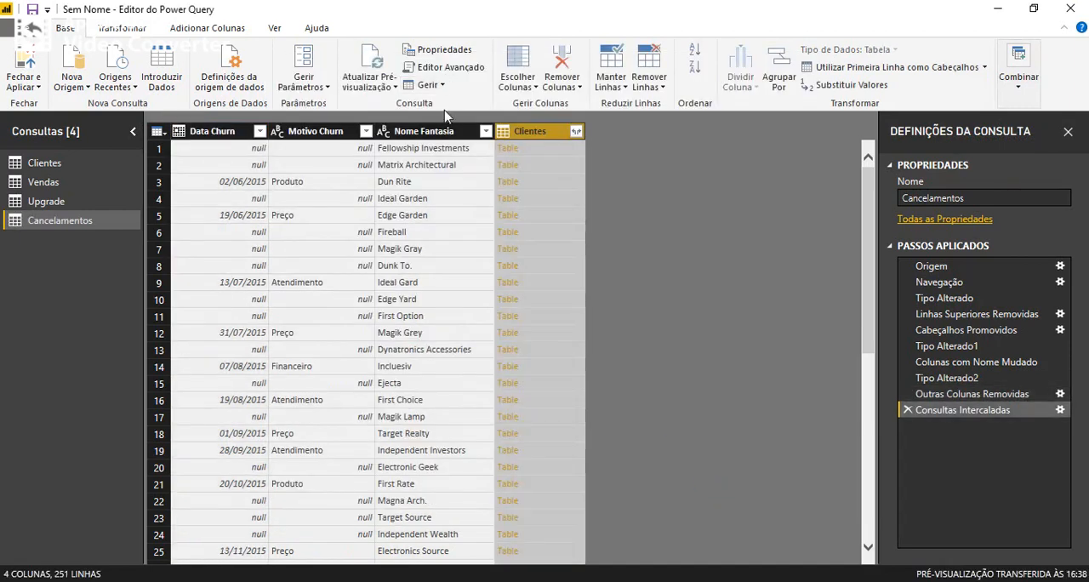
Expand the merged Clientes column in Cancelamentos to bring in only the ClienteID field.
click(577, 131)
click(345, 196)
click(362, 212)
click(486, 345)
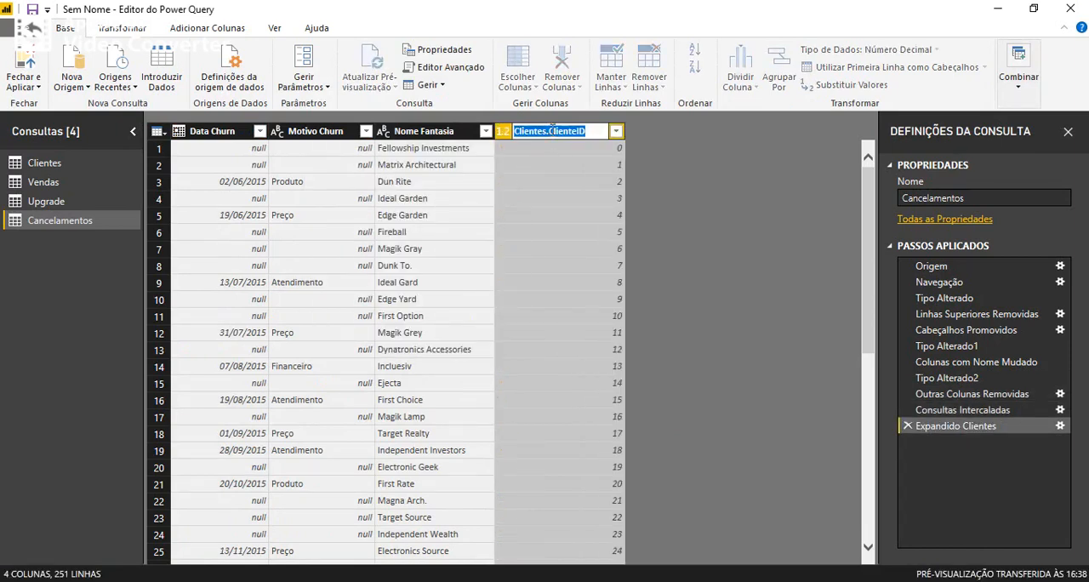
Rename the expanded column in Cancelamentos as ClienteID and move it to the start of the table.
key(ctrl+shift+Right)
key(Delete)
key(Return)
drag(545, 137, 240, 143)
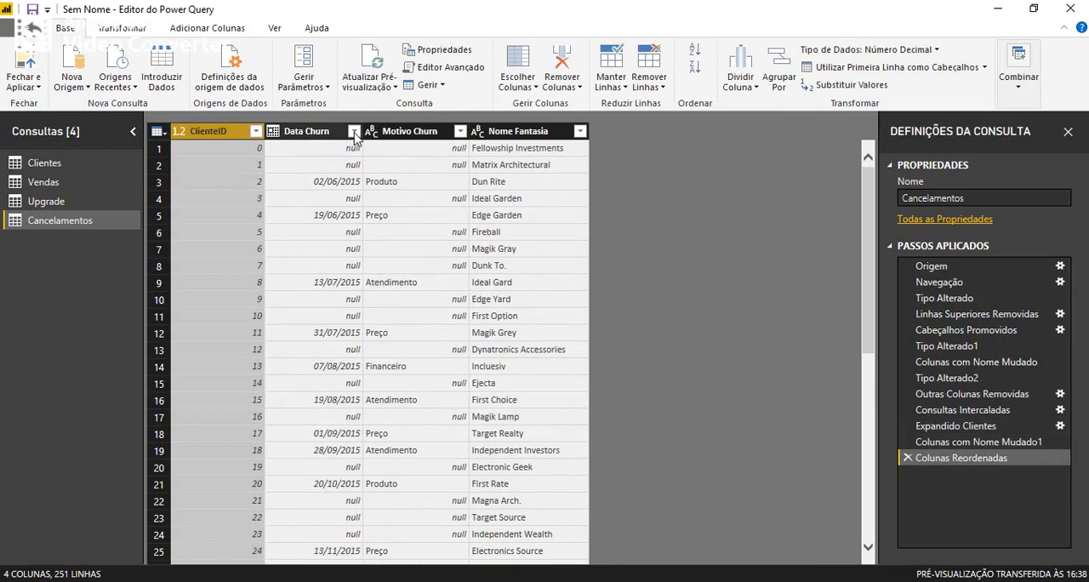
Filter out the Cancelamentos rows without a churn date by applying Remover Vazio to Data Churn.
click(355, 132)
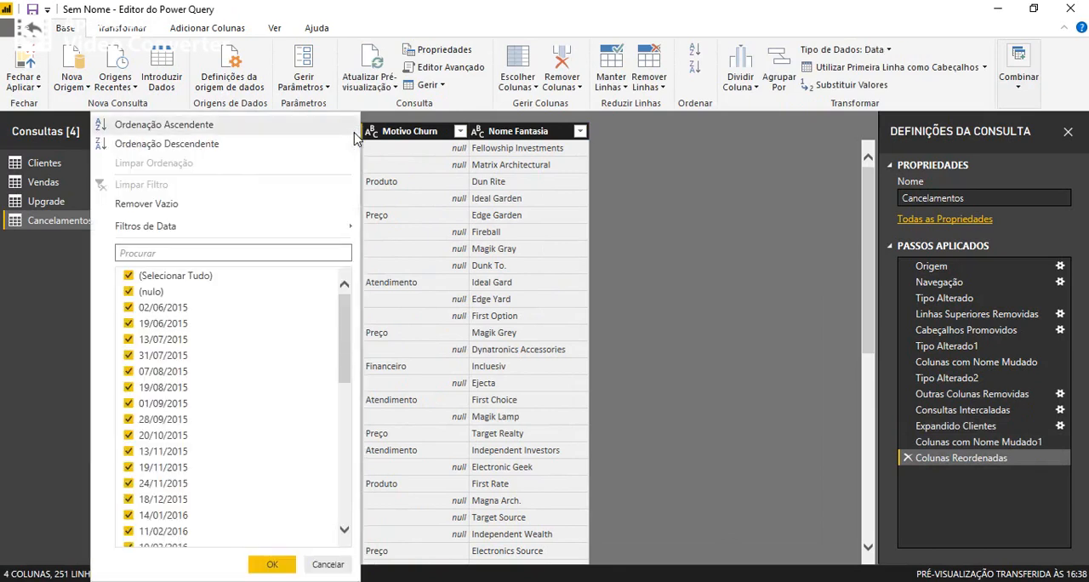
click(176, 202)
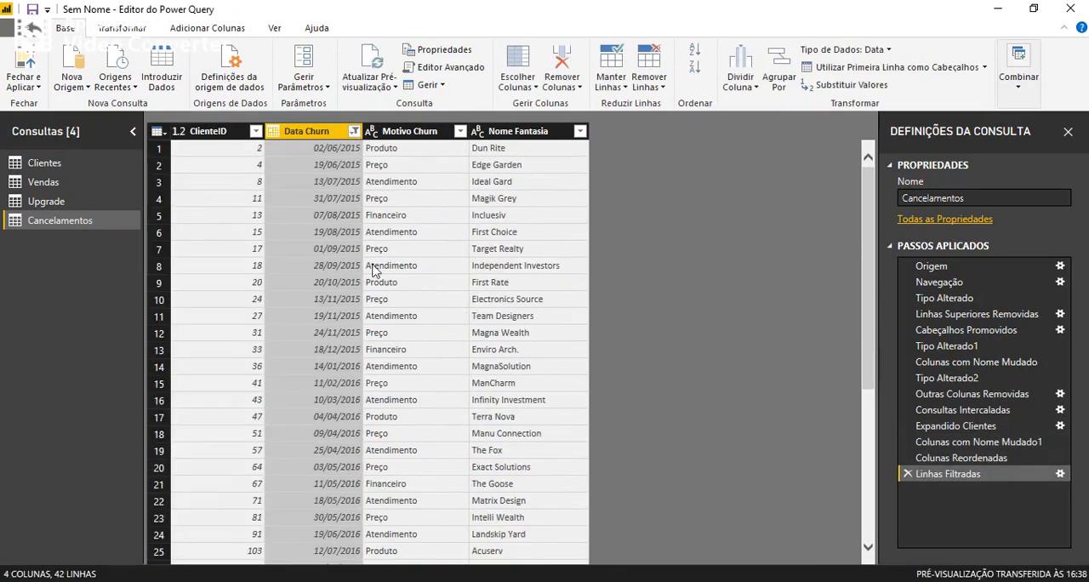
scroll(341, 352, down, 5)
scroll(348, 443, up, 5)
Merge Cancelamentos with the Vendas query, matching on ClienteID with a left outer join.
click(1026, 89)
click(1018, 136)
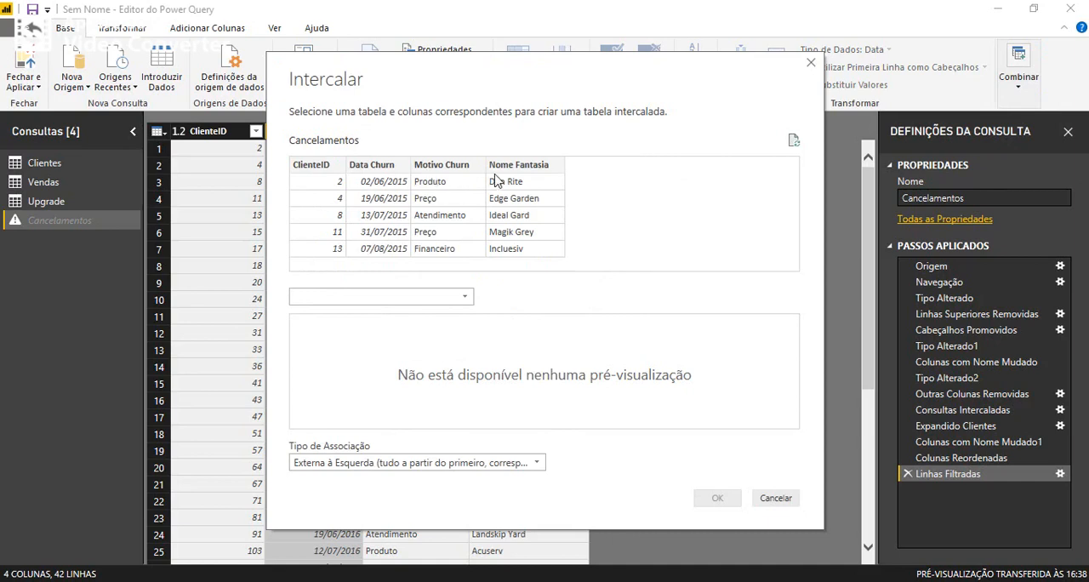
click(319, 170)
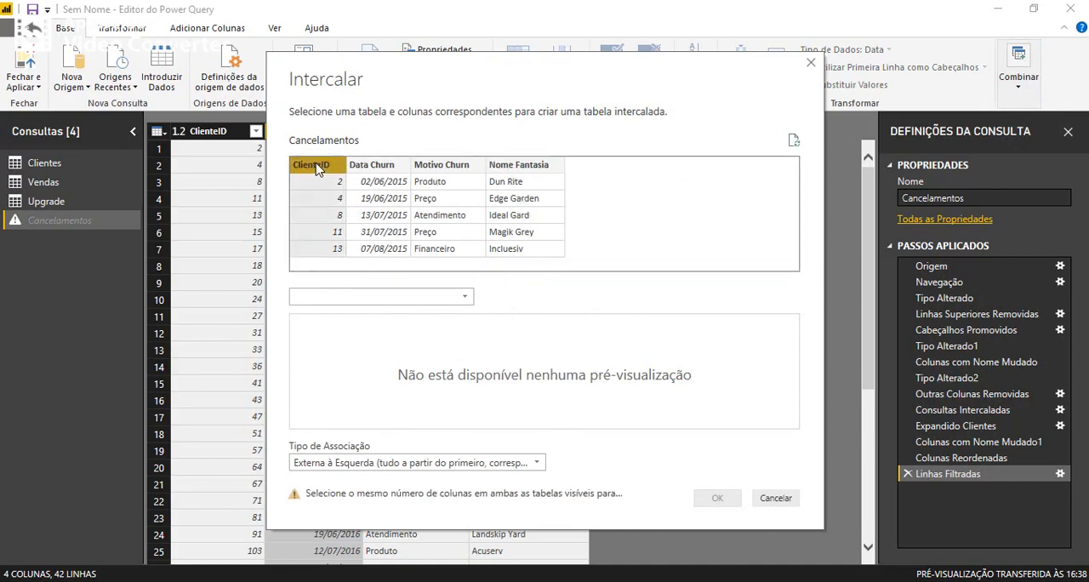
click(437, 300)
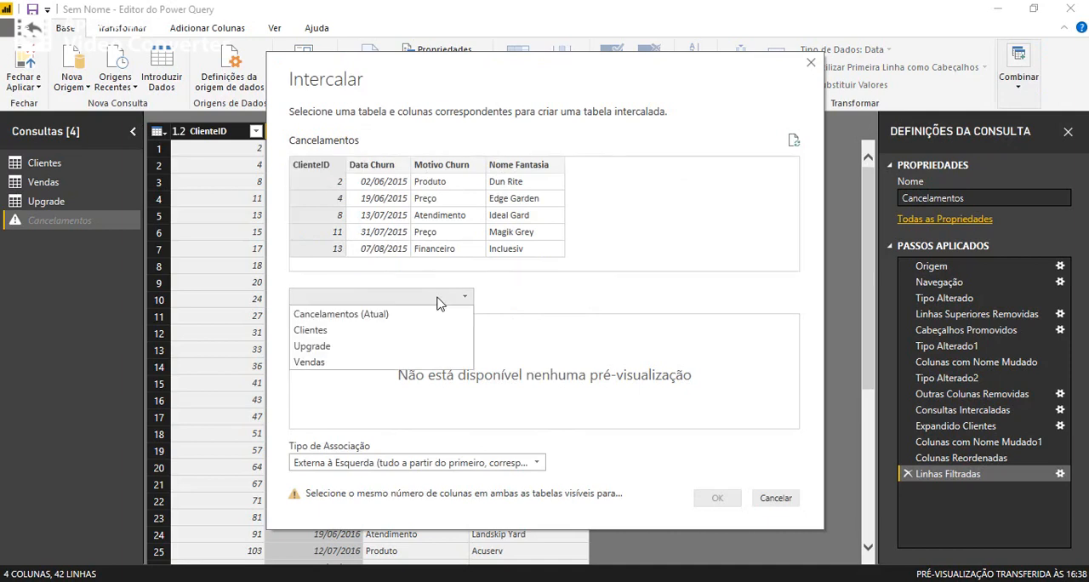
click(336, 364)
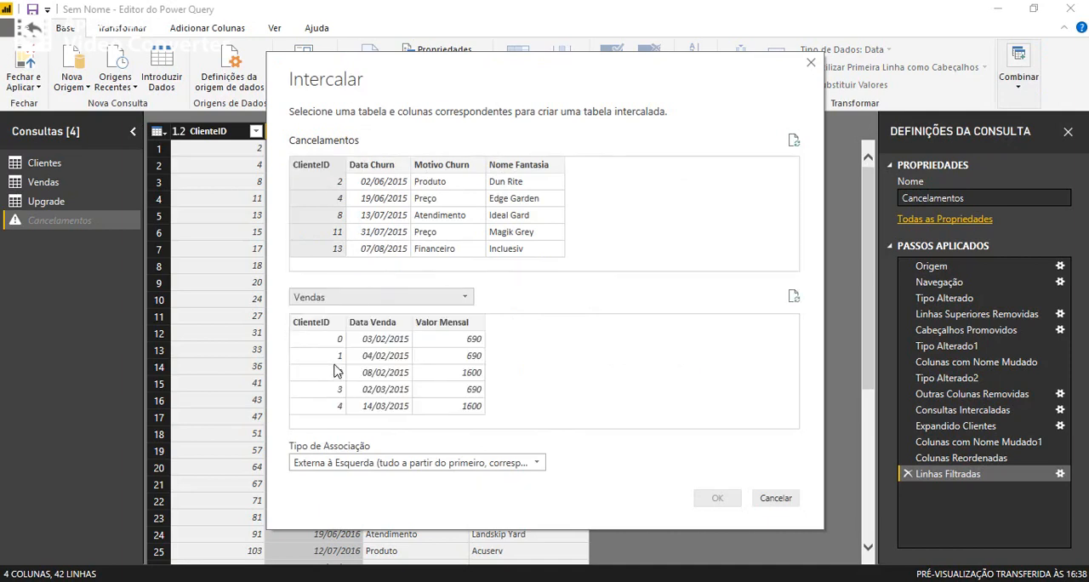
click(321, 324)
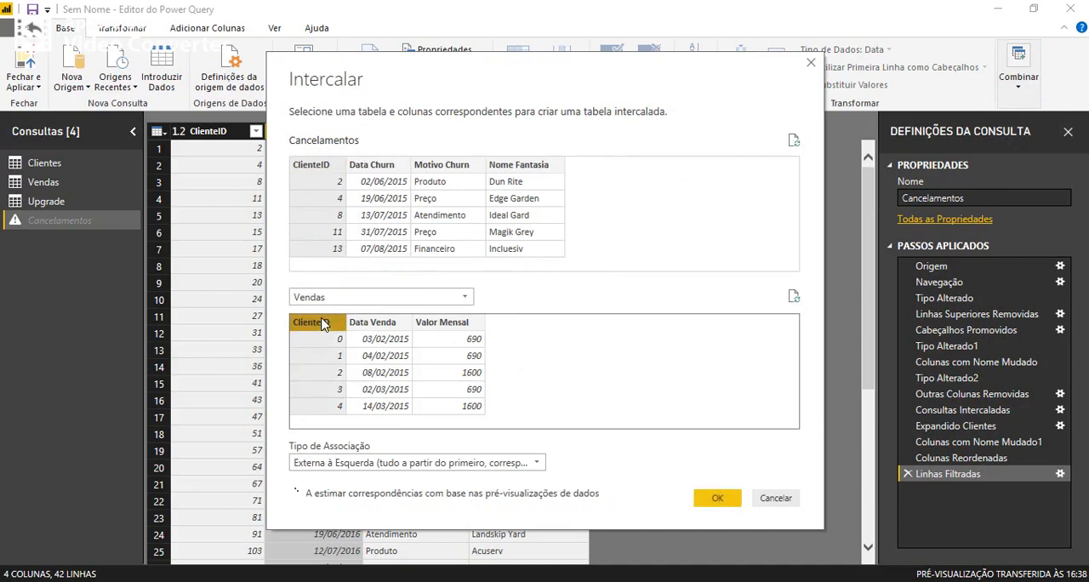
click(708, 499)
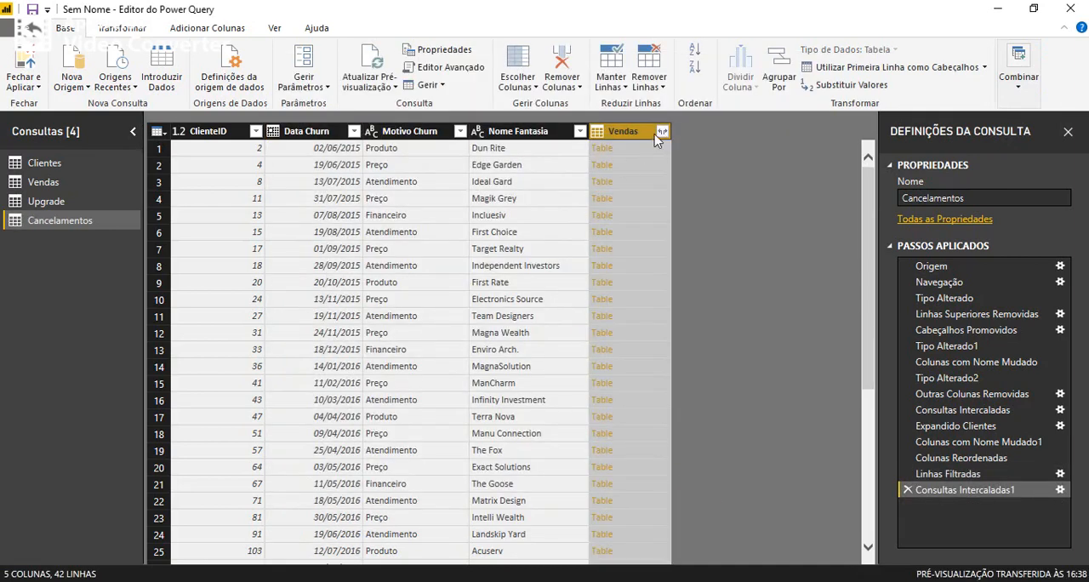
Expand the merged Vendas column in Cancelamentos to bring in only the Valor Mensal field.
click(662, 132)
click(433, 198)
click(430, 244)
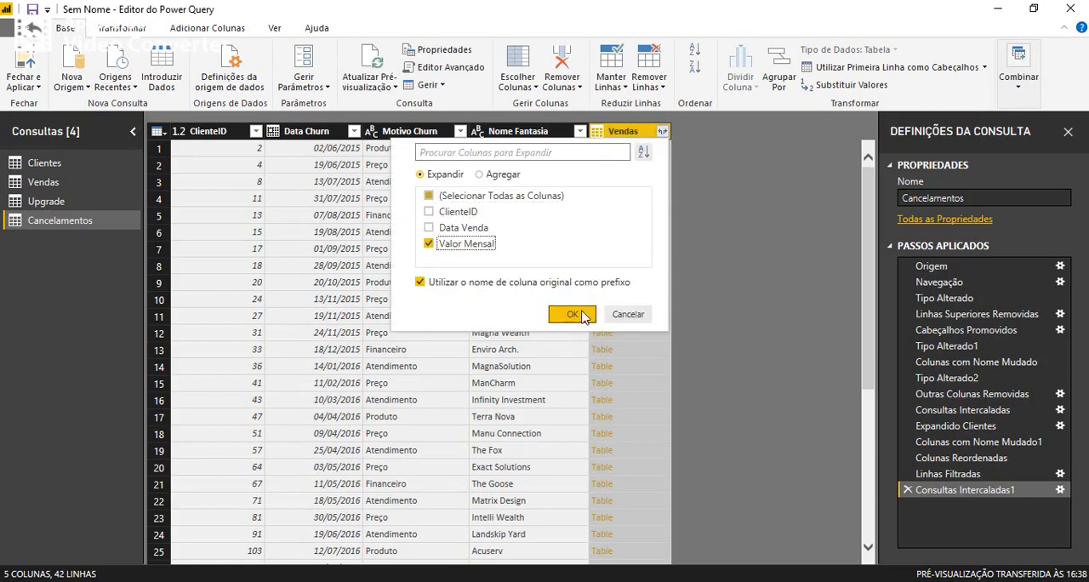
click(574, 315)
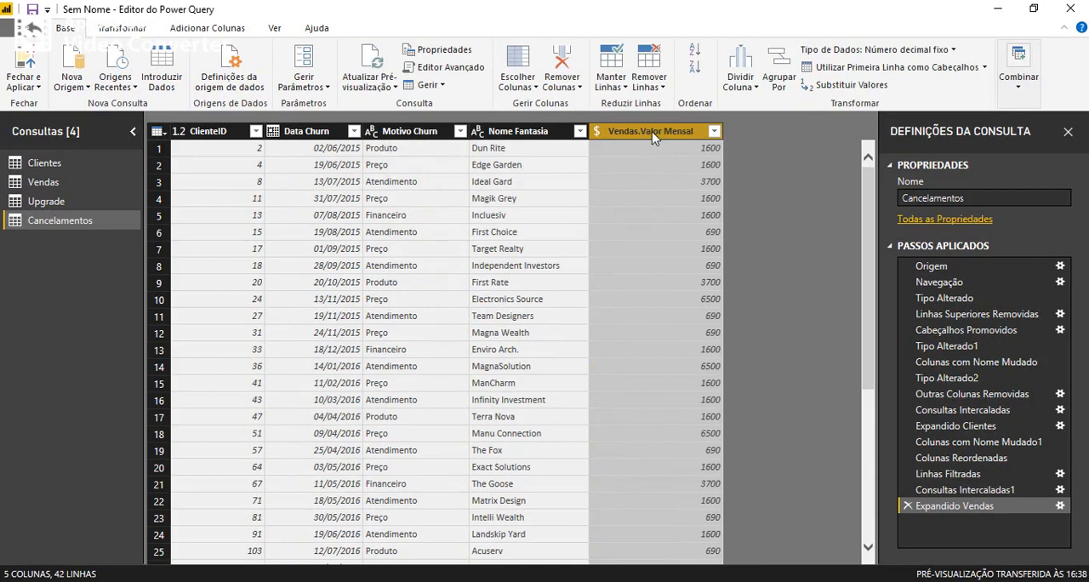
Rename the expanded Vendas.Valor Mensal column as Valor Mensal Canc.
double_click(652, 133)
key(shift+Home)
key(BackSpace)
key(Return)
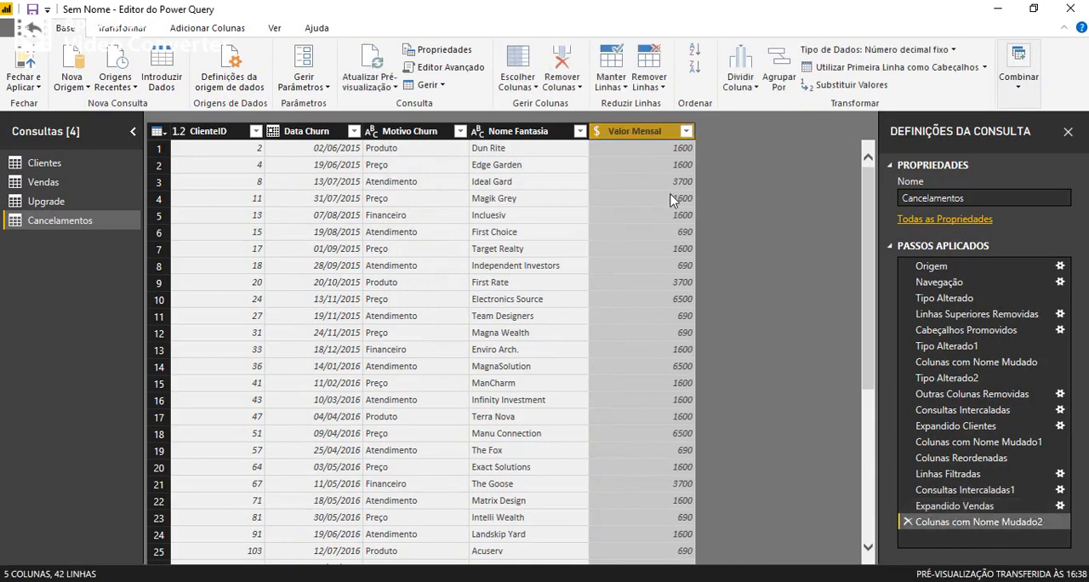
key(F2)
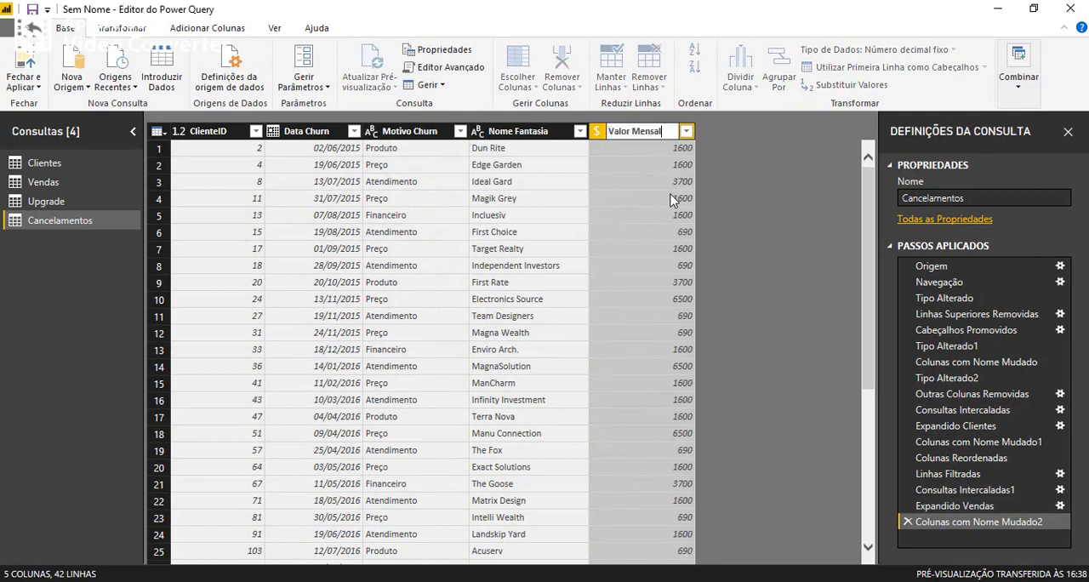
text(Canc.)
key(Return)
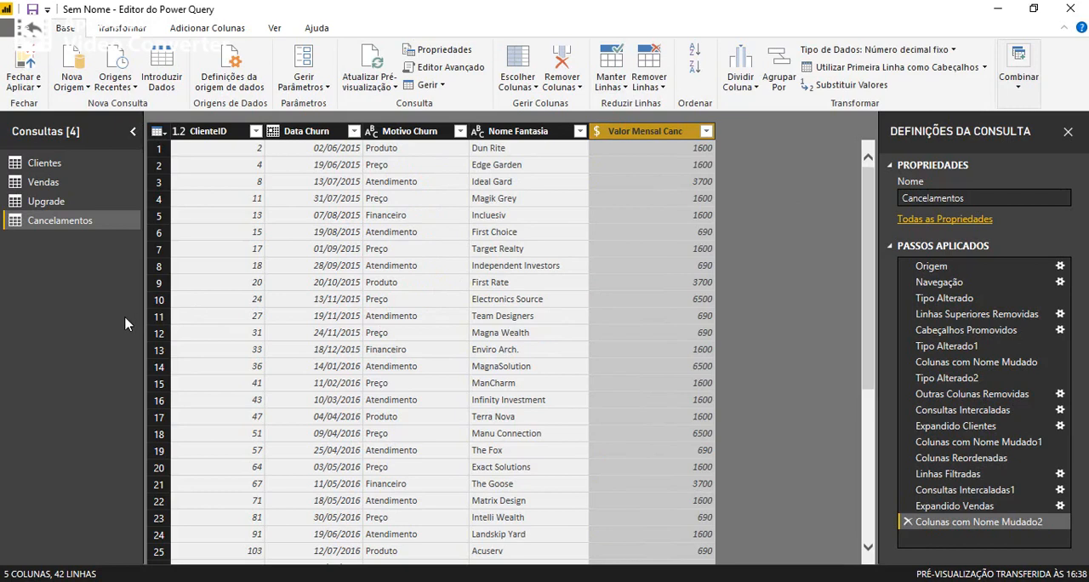
Review the columns of the Vendas, Upgrade, Cancelamentos and Clientes queries.
click(68, 182)
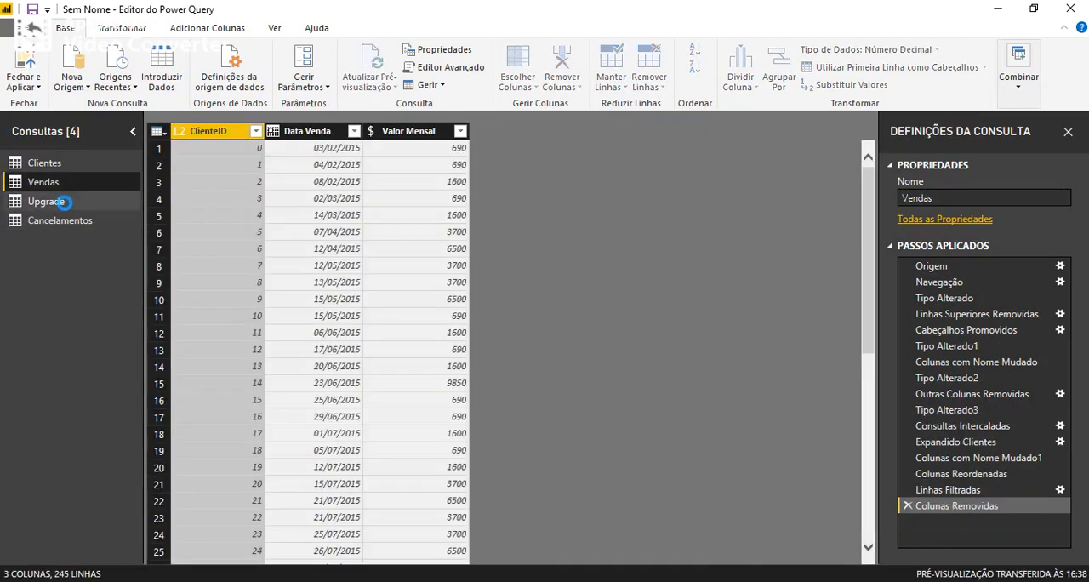
click(64, 201)
click(63, 219)
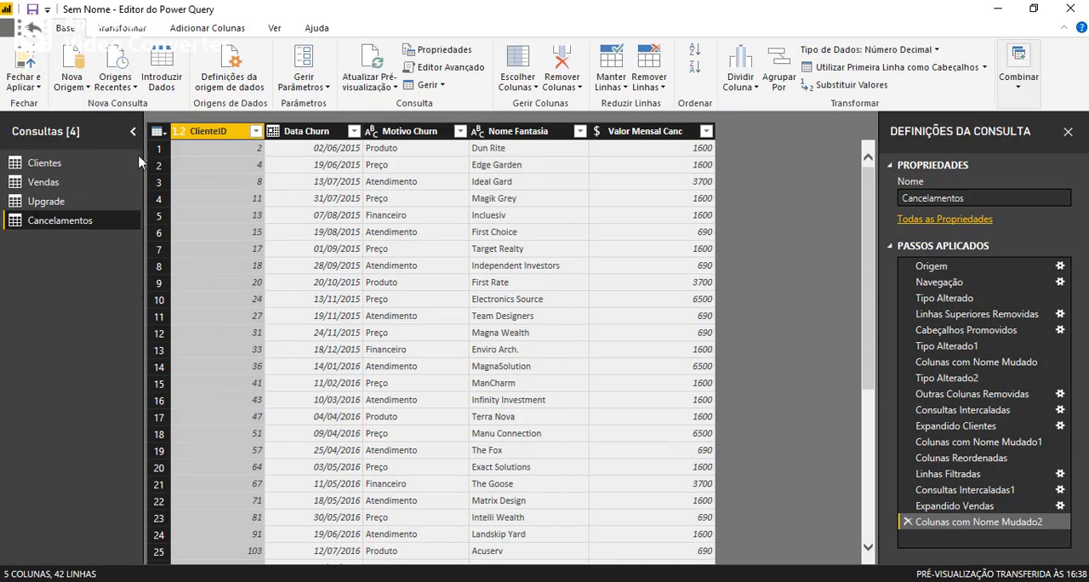
click(77, 167)
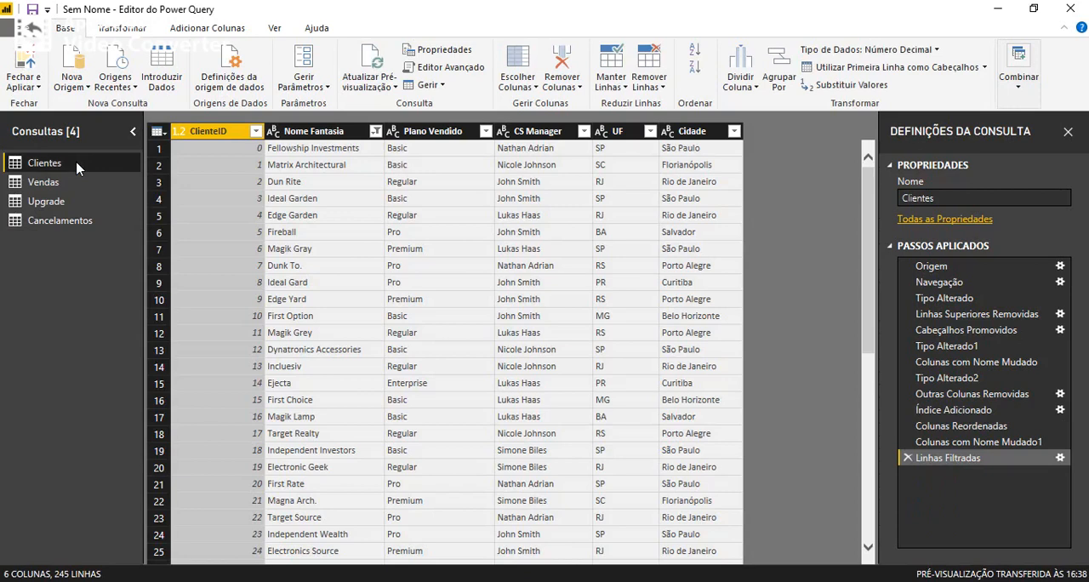
click(42, 182)
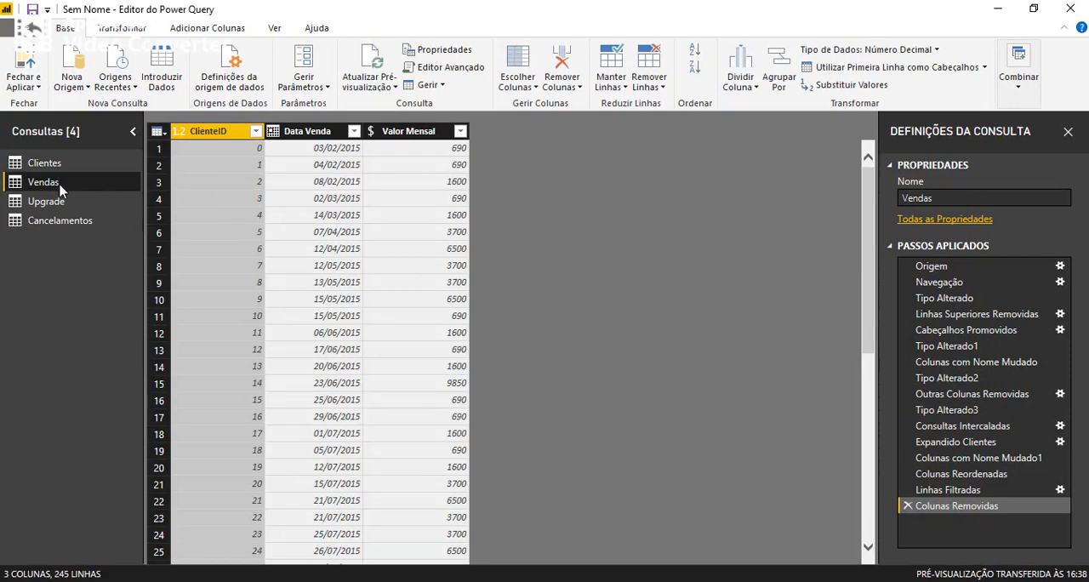
click(60, 207)
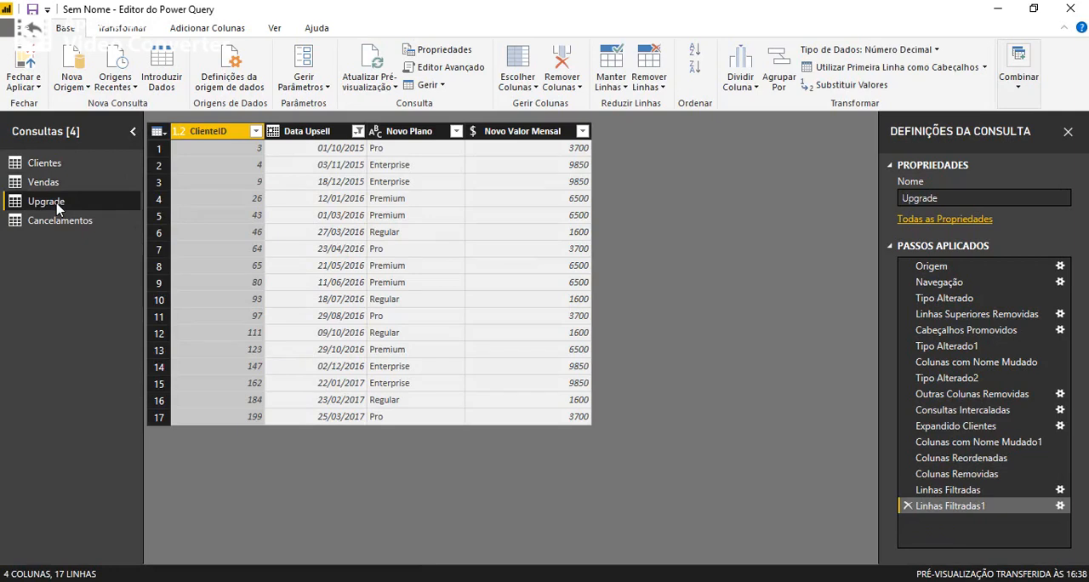
Remove the Nome Fantasia column from the Cancelamentos query.
click(47, 225)
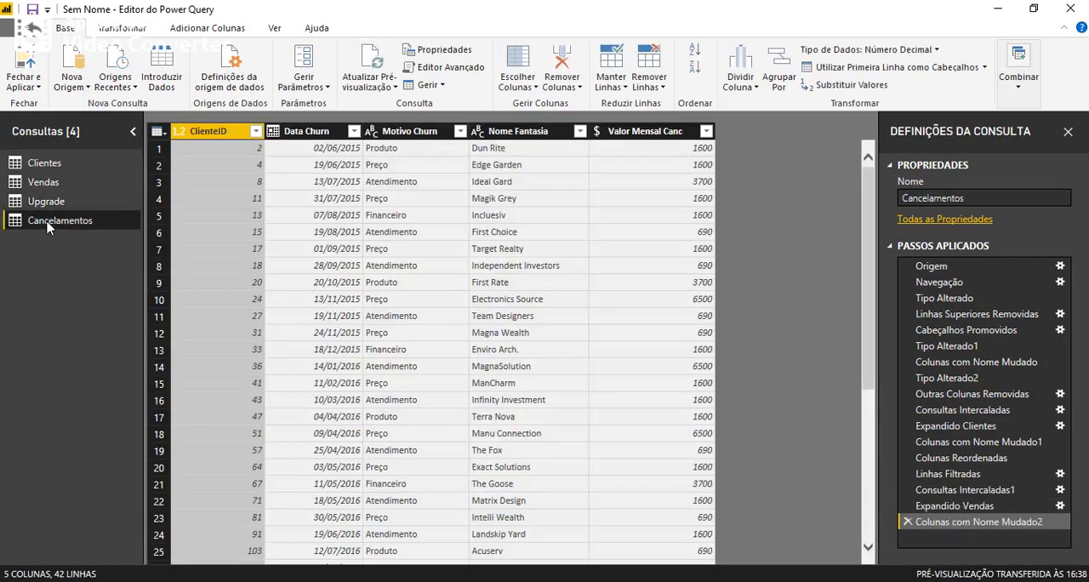
right_click(510, 133)
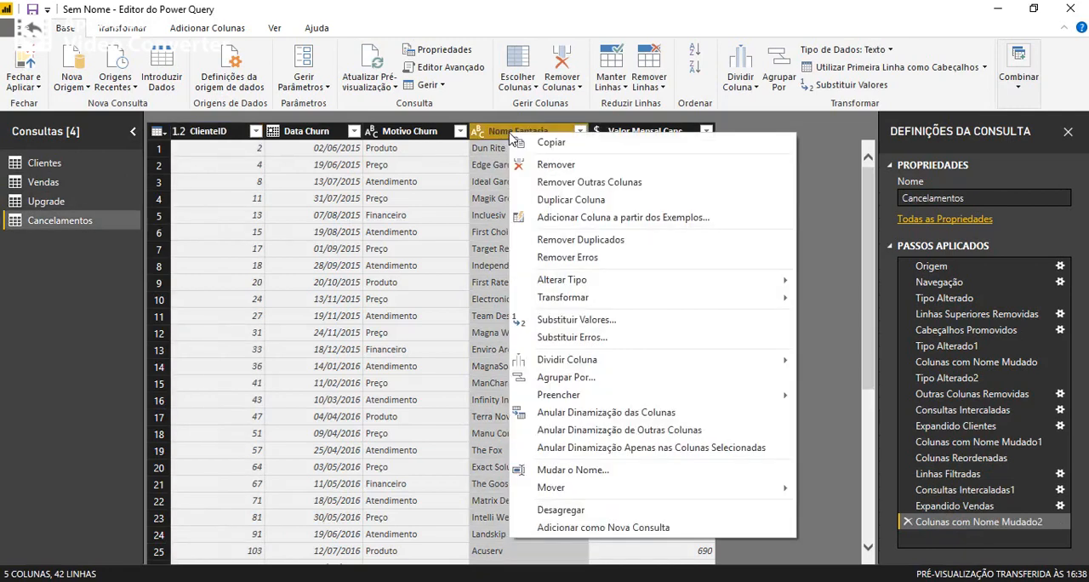
click(559, 165)
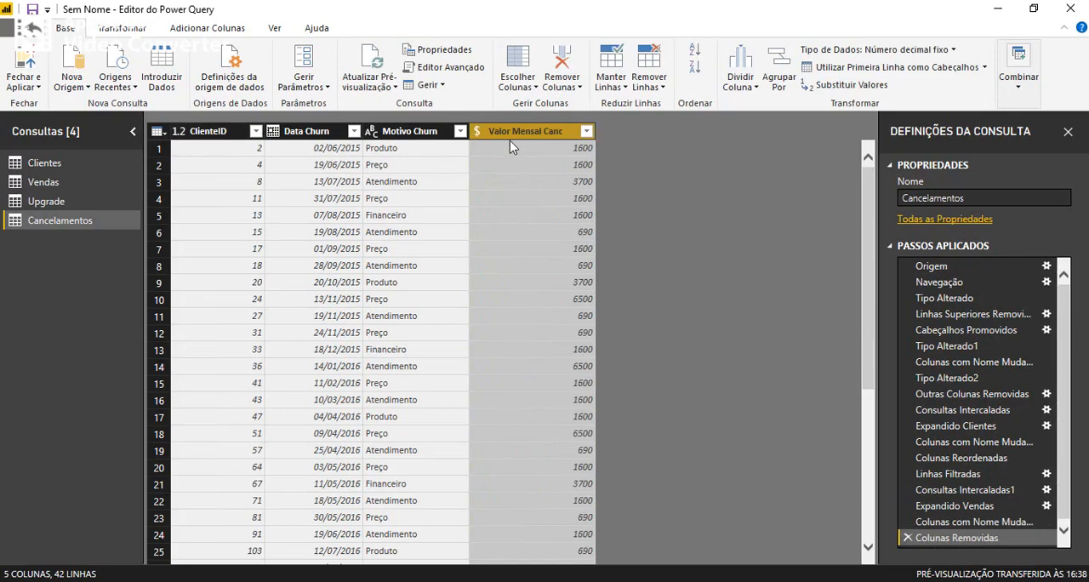
Create a new query group named Fact.
right_click(48, 272)
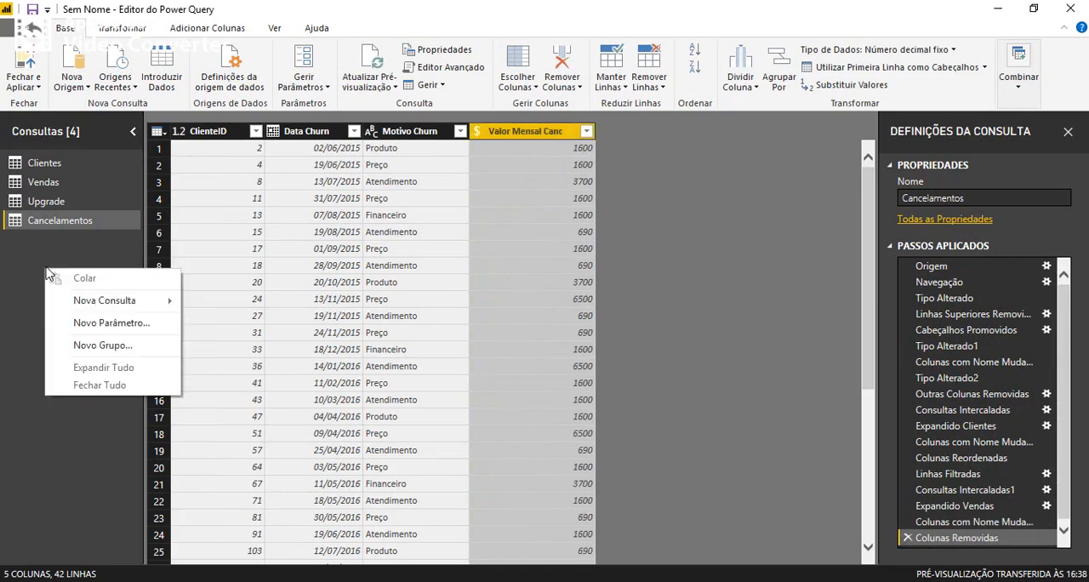
click(106, 345)
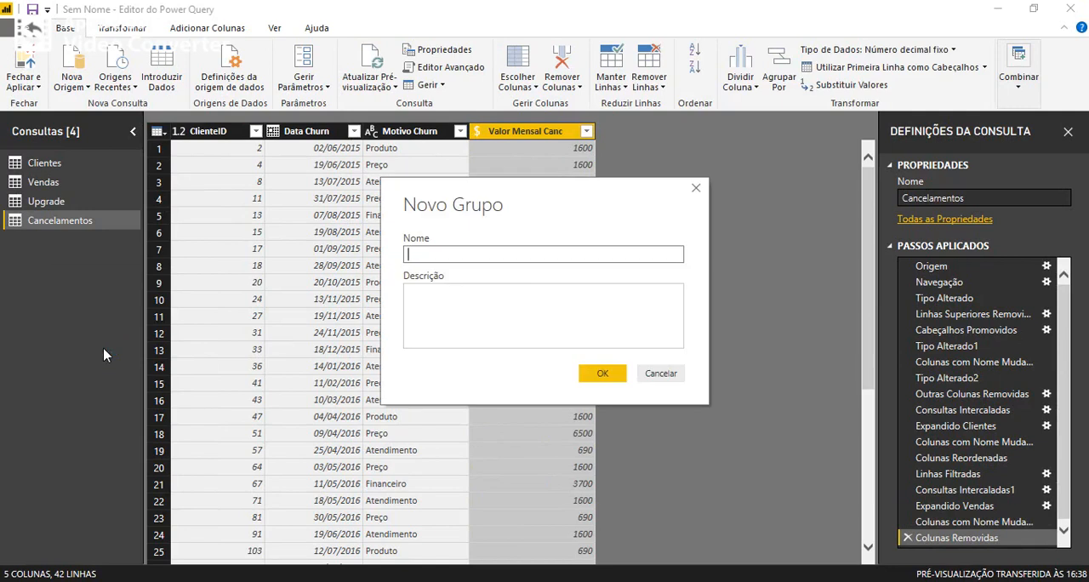
text(Fact)
click(600, 375)
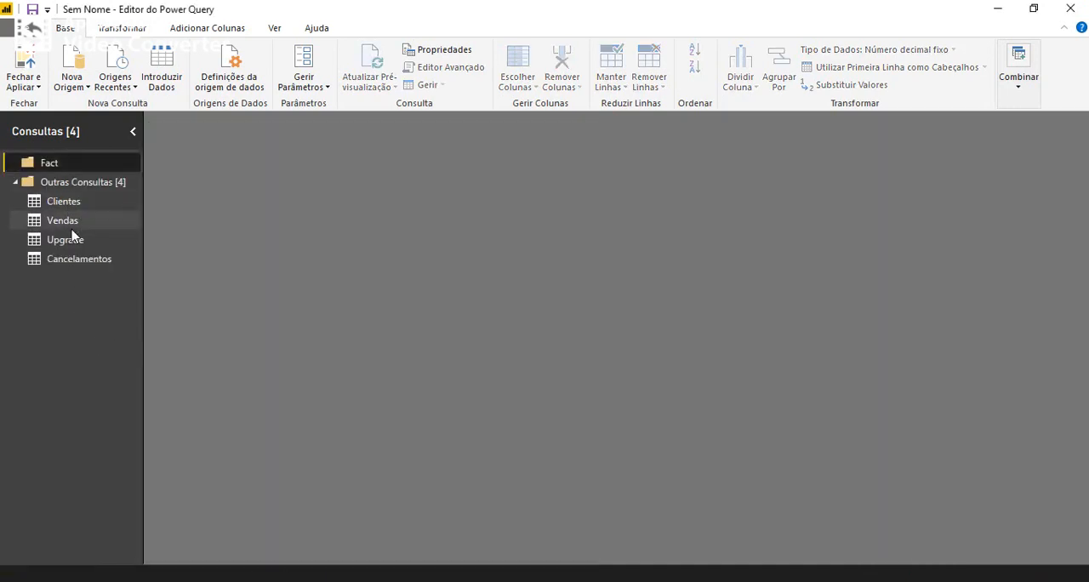
Move the Vendas, Upgrade and Cancelamentos queries into the Fact group.
drag(68, 223, 77, 158)
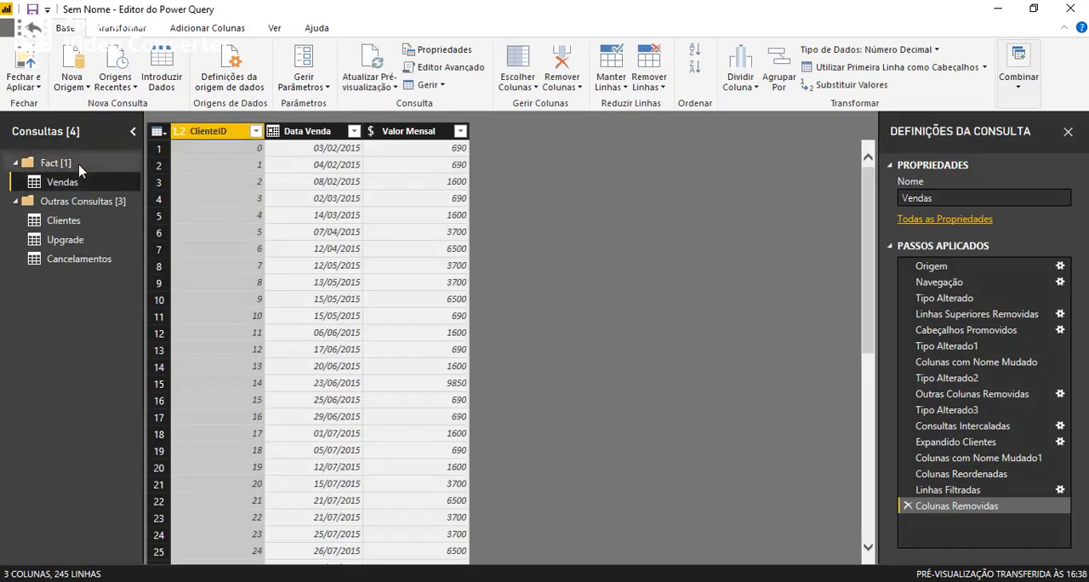
drag(74, 246, 82, 162)
drag(68, 259, 68, 170)
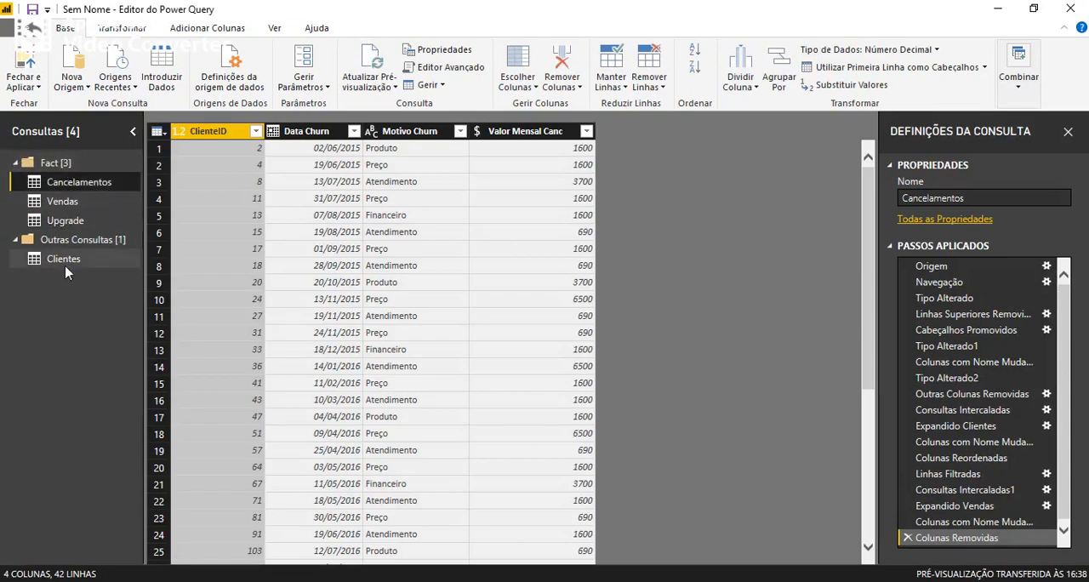
Create a new query group named Dim.
right_click(68, 311)
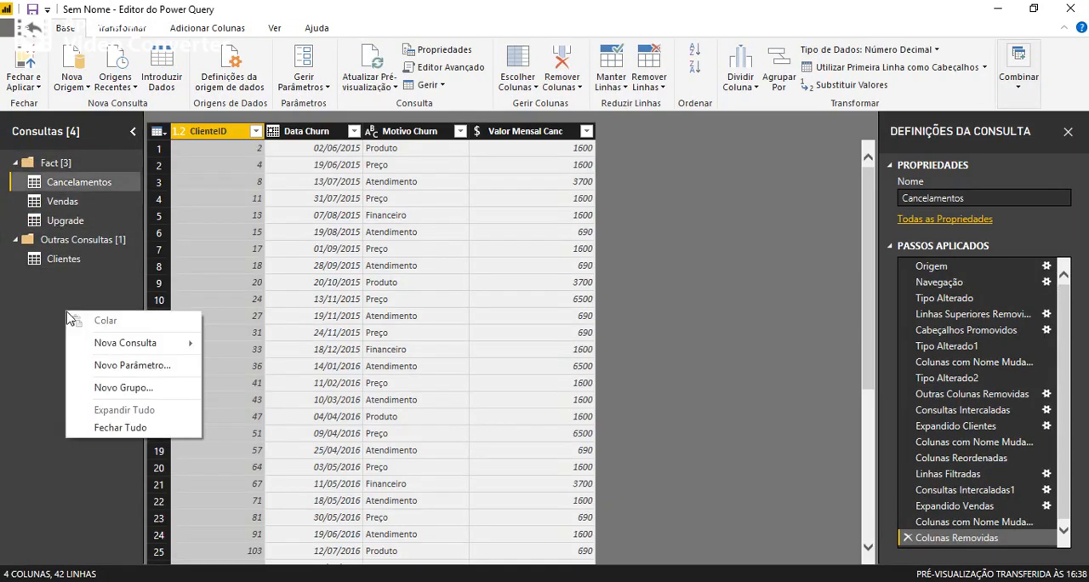
click(124, 388)
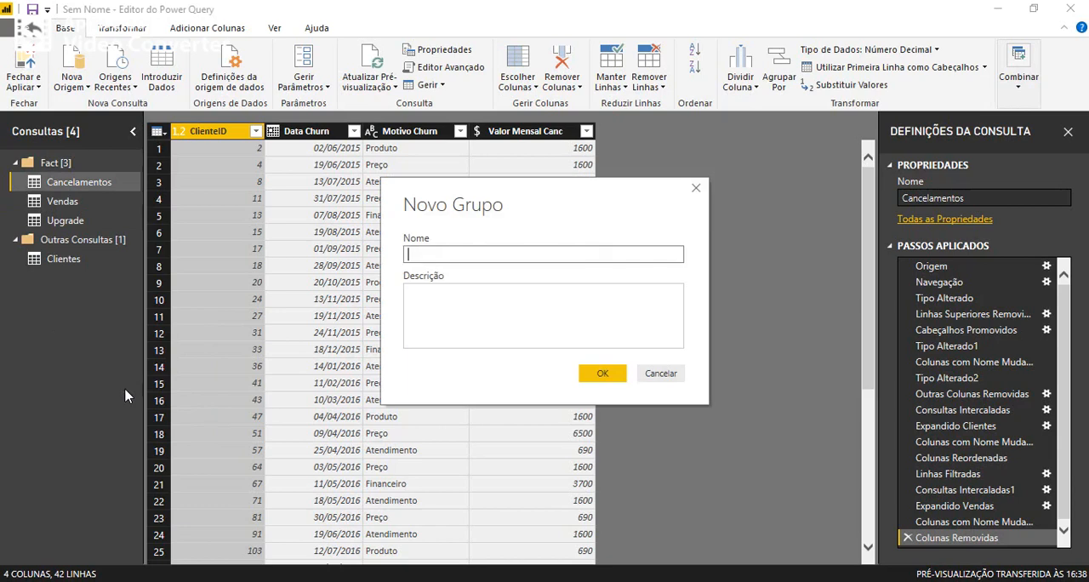
text(Dim)
click(602, 372)
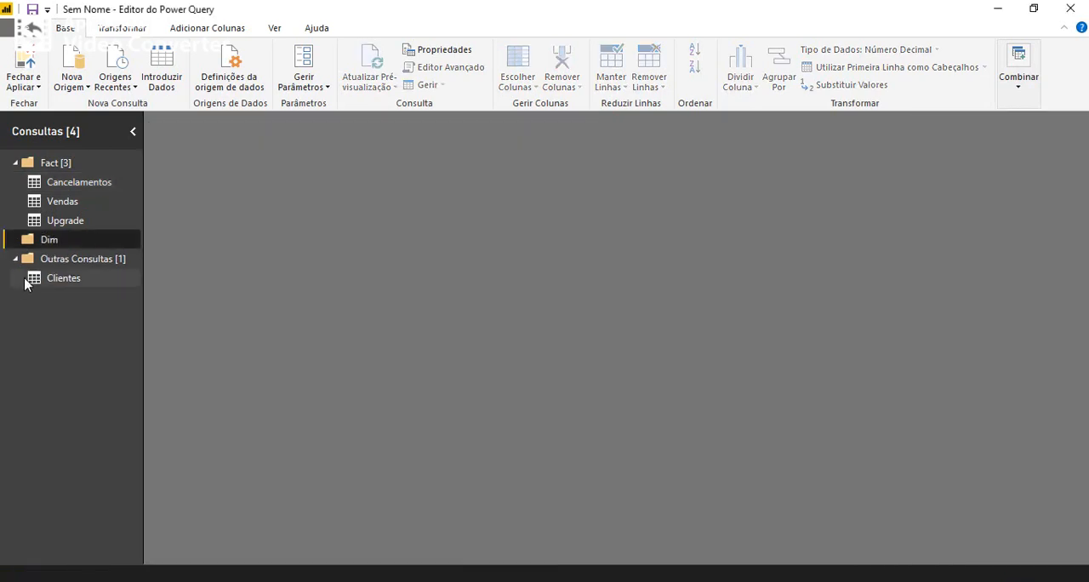
Move the Clientes query into the Dim group and apply the query changes to the report model.
drag(60, 280, 61, 246)
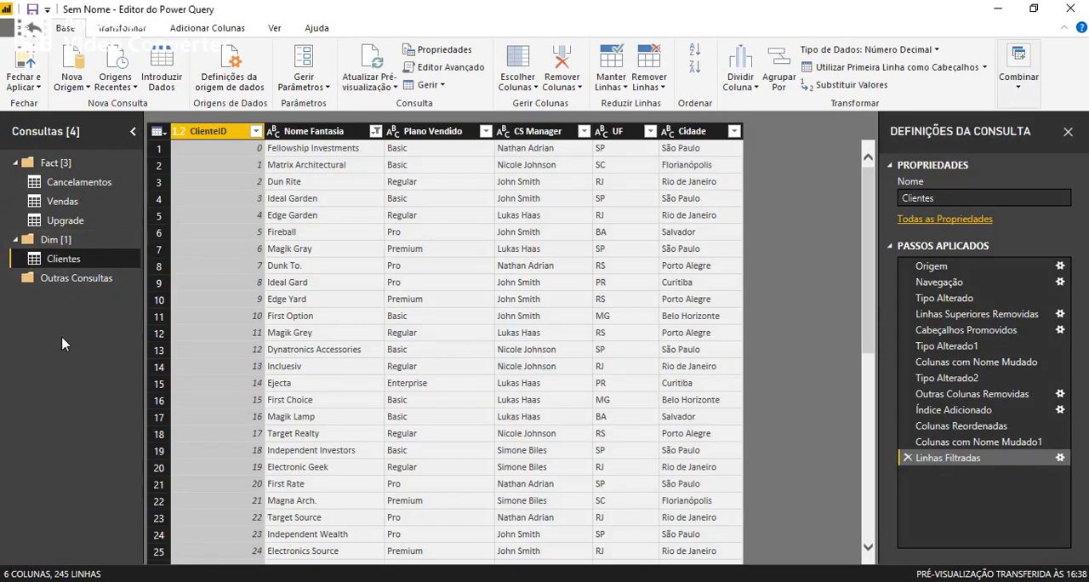
click(25, 58)
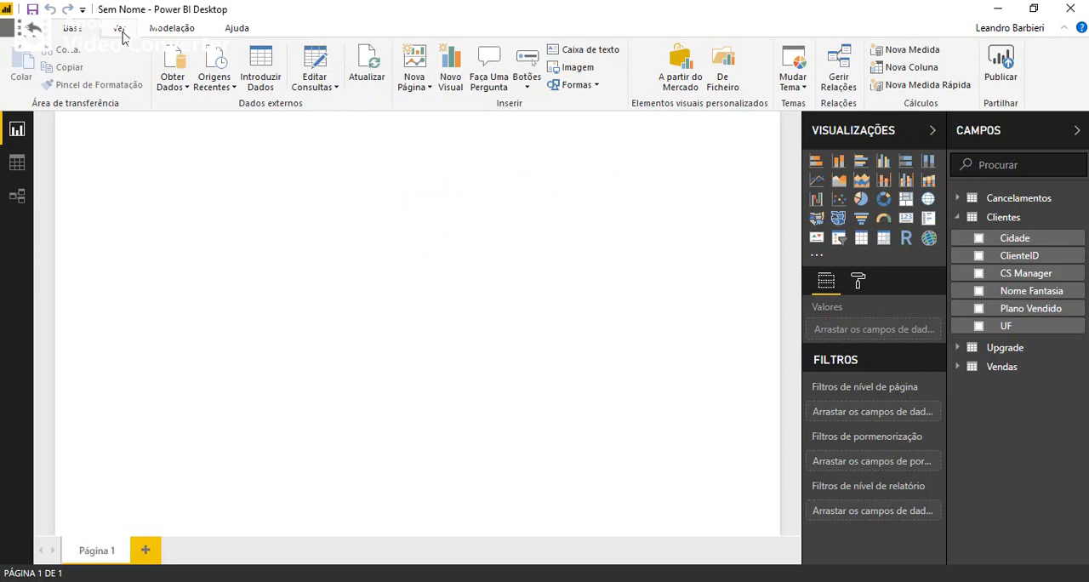
Start a new calculated table named DateTable that is built with the CALENDAR function.
click(167, 31)
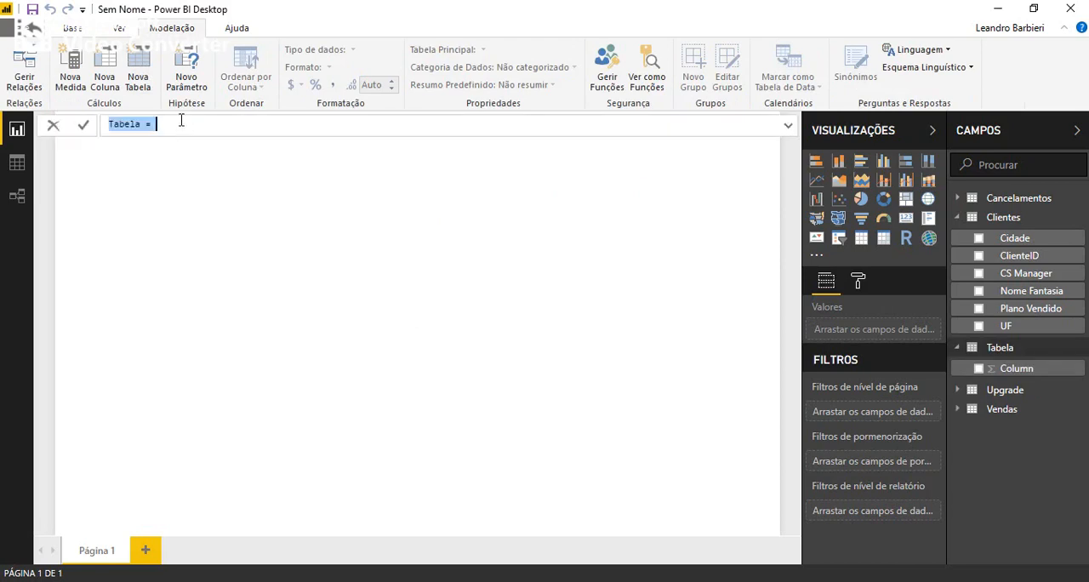
text(Ca)
key(BackSpace)
key(BackSpace)
text(Data)
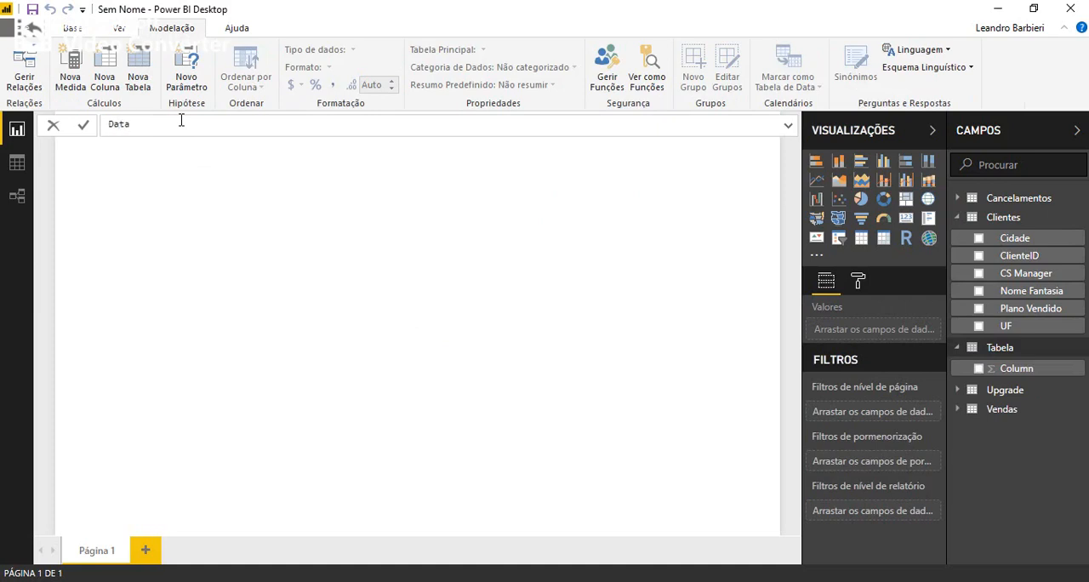
key(BackSpace)
text(e)
text(Tt)
text(ble =)
text( ca)
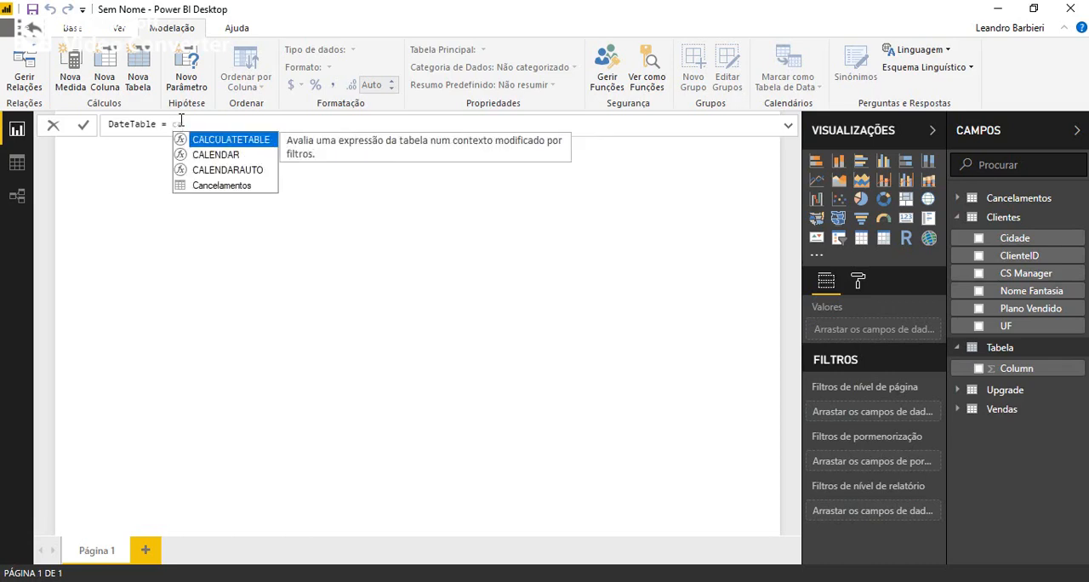
key(Down)
key(Tab)
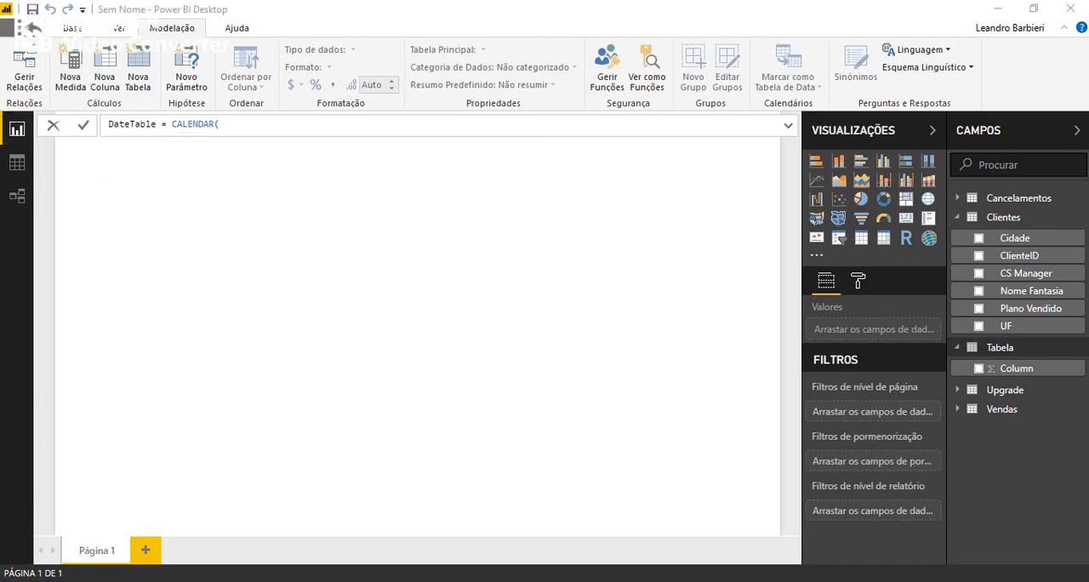
Set the start date of DateTable's CALENDAR formula to MIN(Vendas[Data Venda]).
click(312, 122)
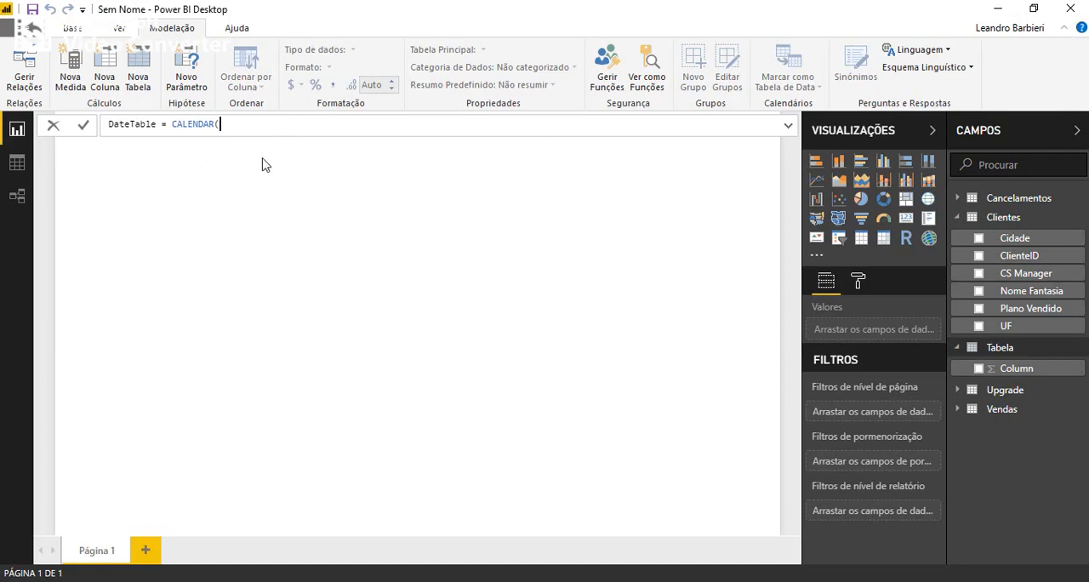
text(mi)
key(Down)
key(Down)
key(Up)
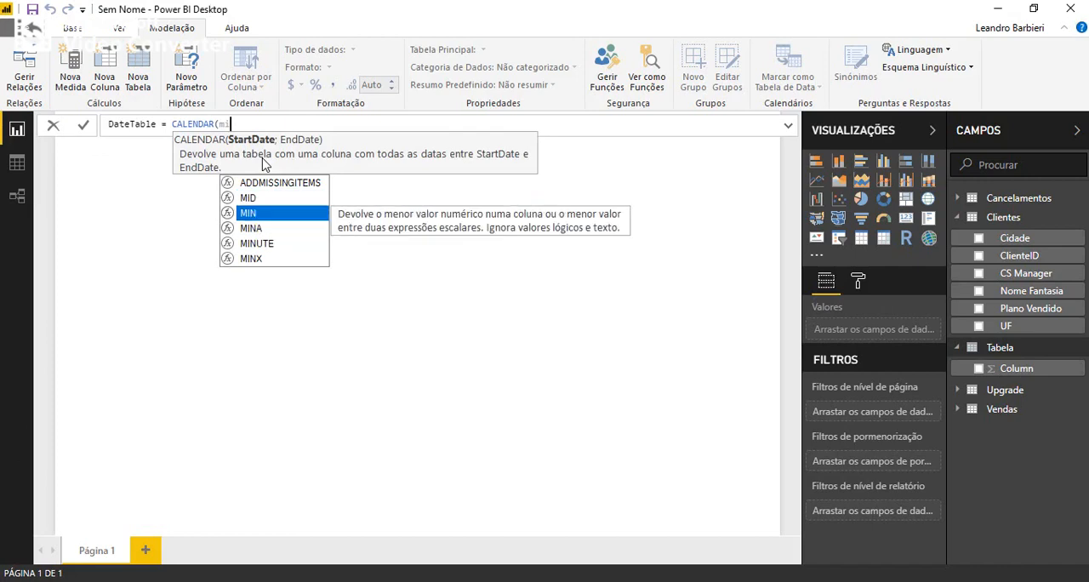
key(Tab)
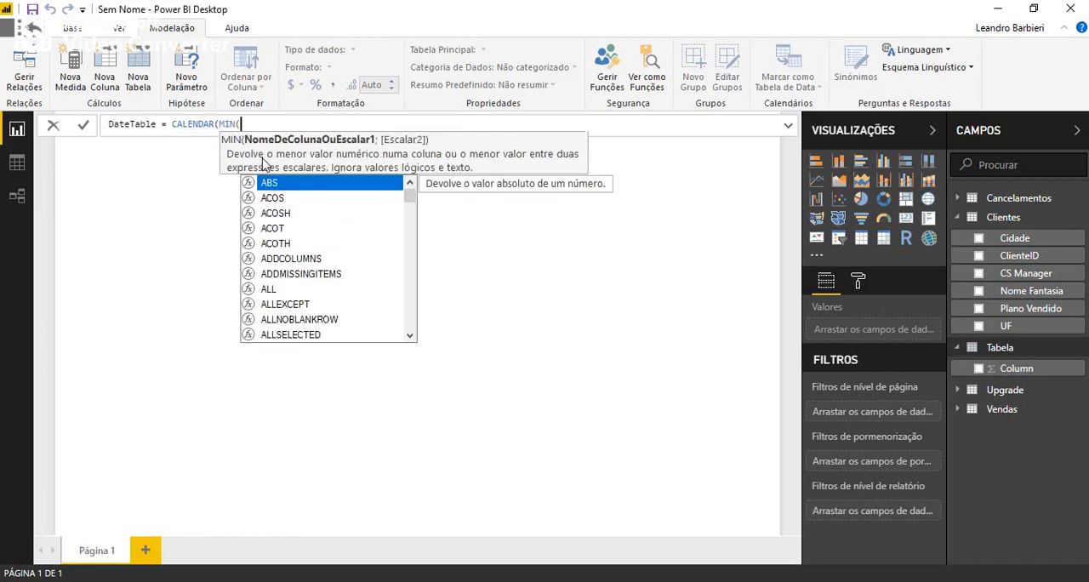
text(data)
key(Down)
key(Down)
key(Tab)
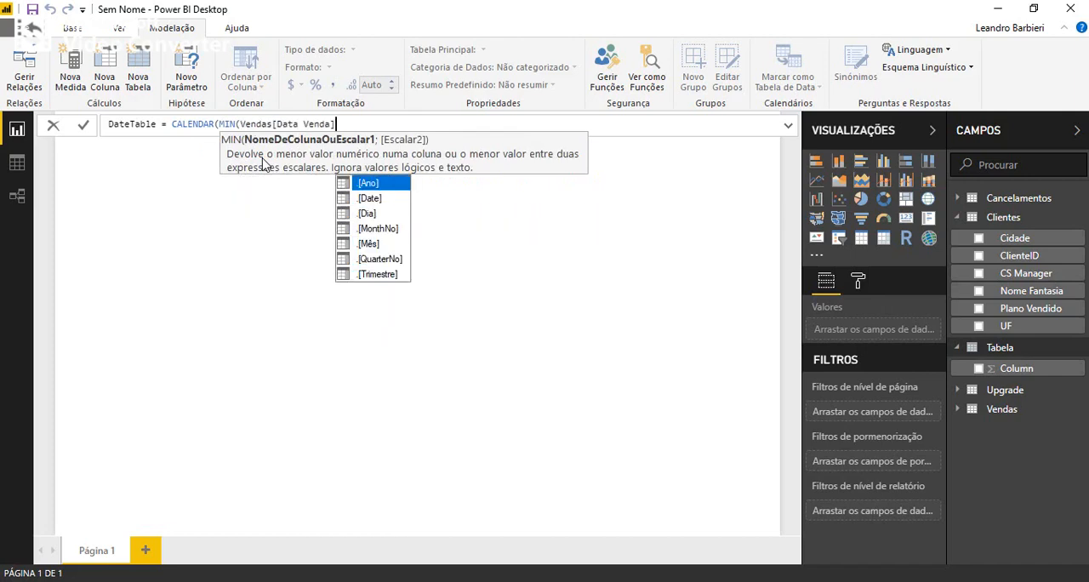
text())
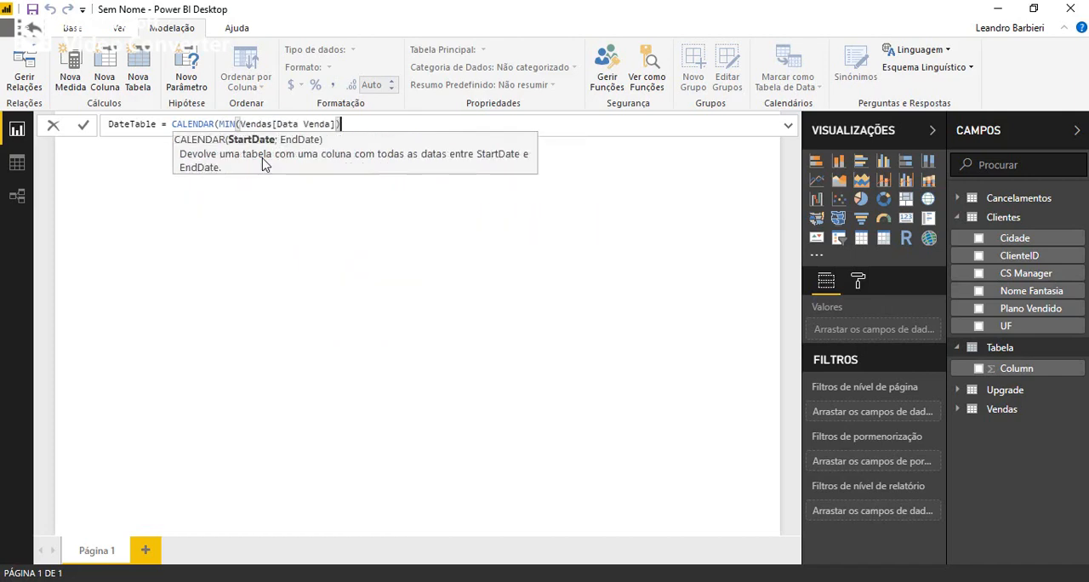
text(;)
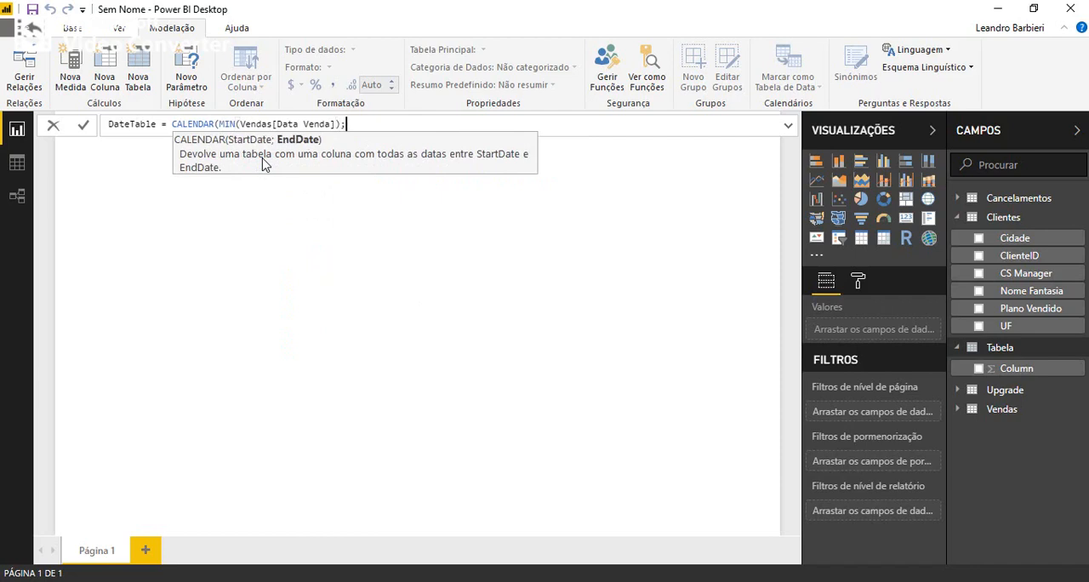
text(MAX()
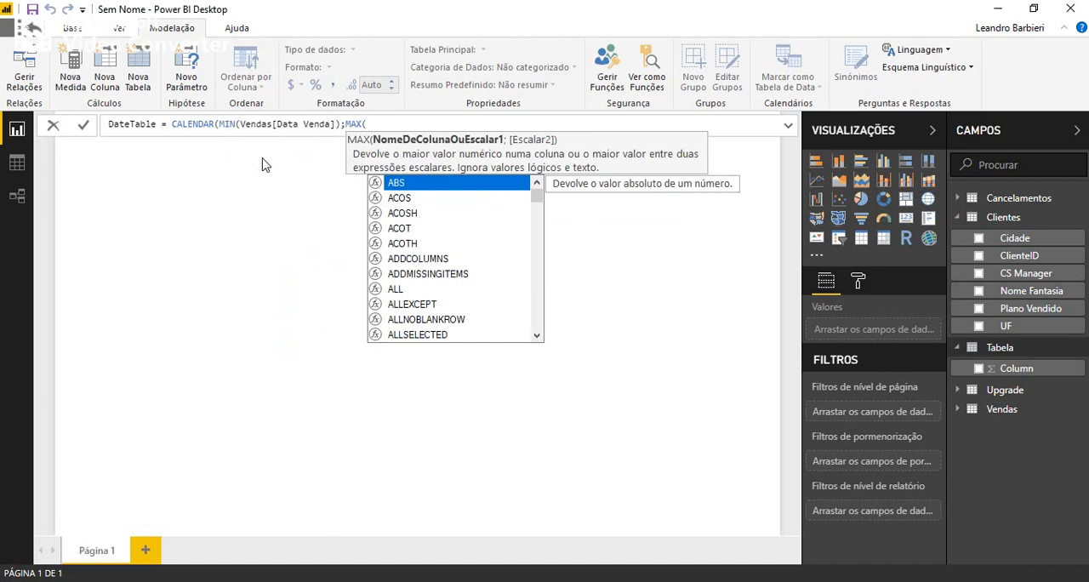
text(data)
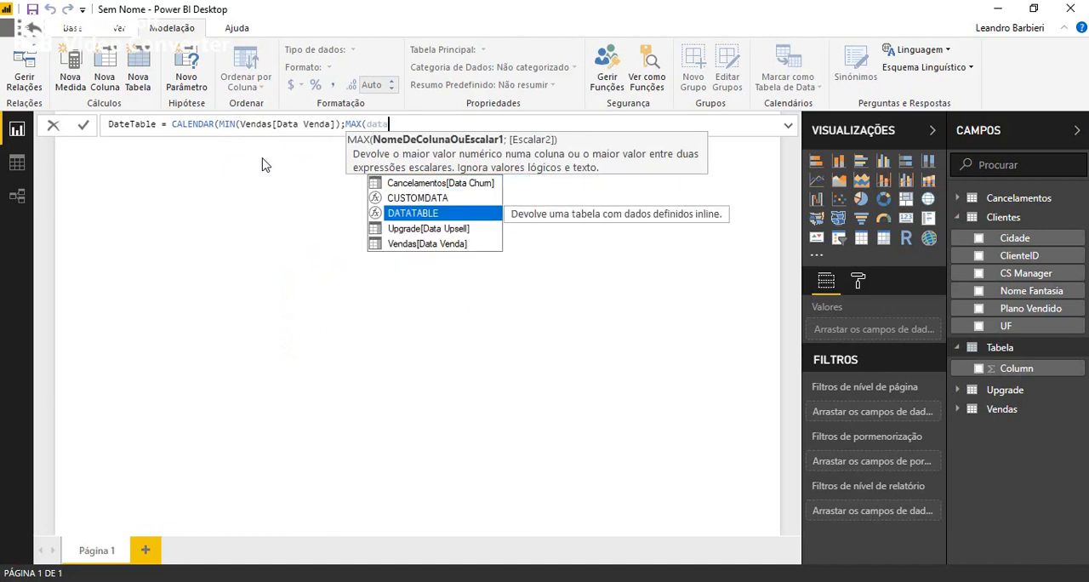
Set the end date of DateTable's CALENDAR formula to MAX(Vendas[Data Venda]) and commit the table.
key(Down)
key(Down)
key(Tab)
text()))
key(Return)
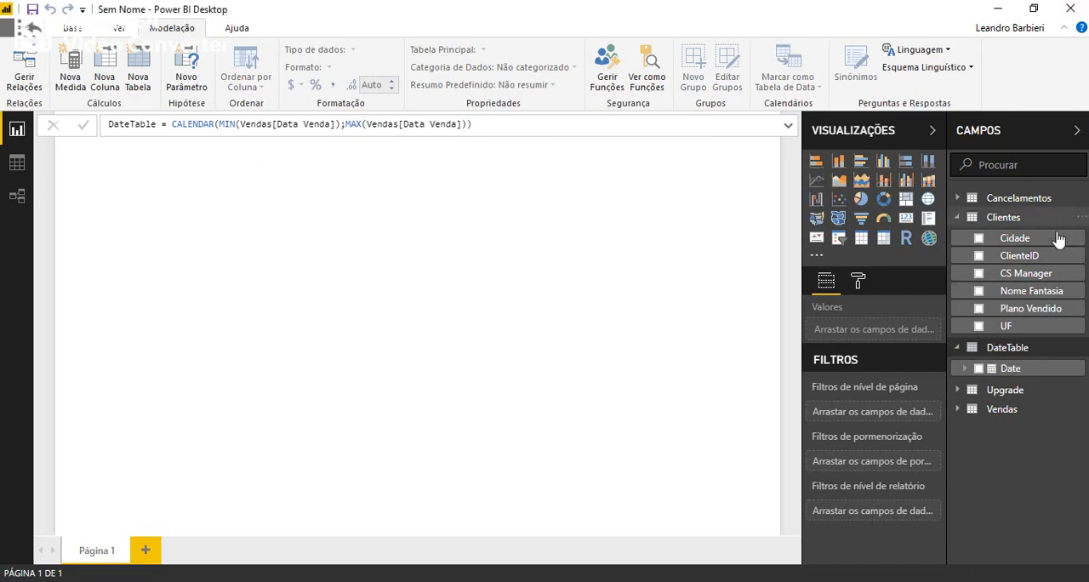
Examine the range of dates in DateTable's Date column in the data view.
click(1009, 351)
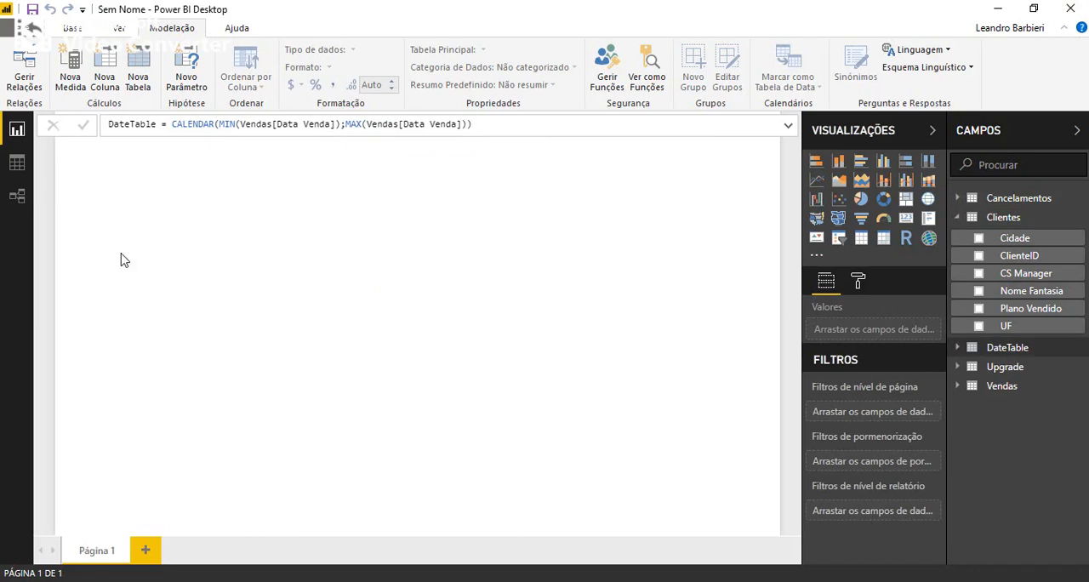
click(17, 164)
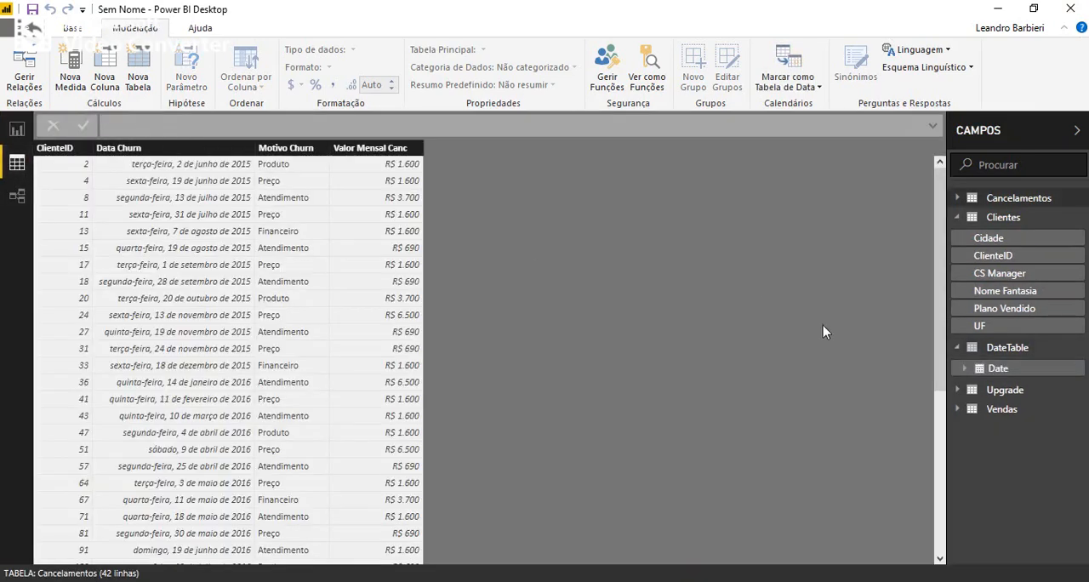
click(1024, 348)
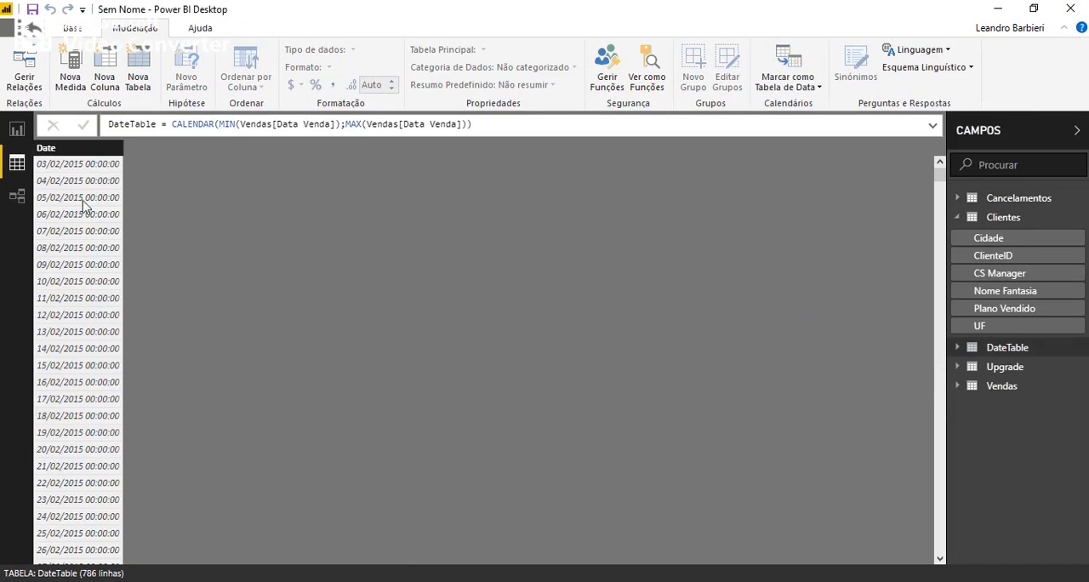
scroll(59, 170, down, 20)
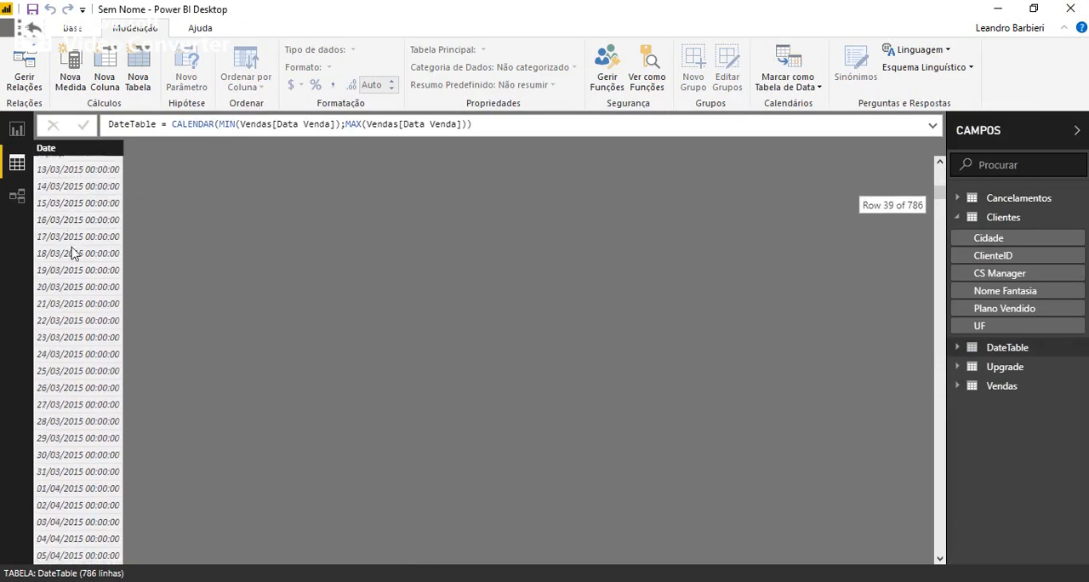
scroll(83, 324, down, 20)
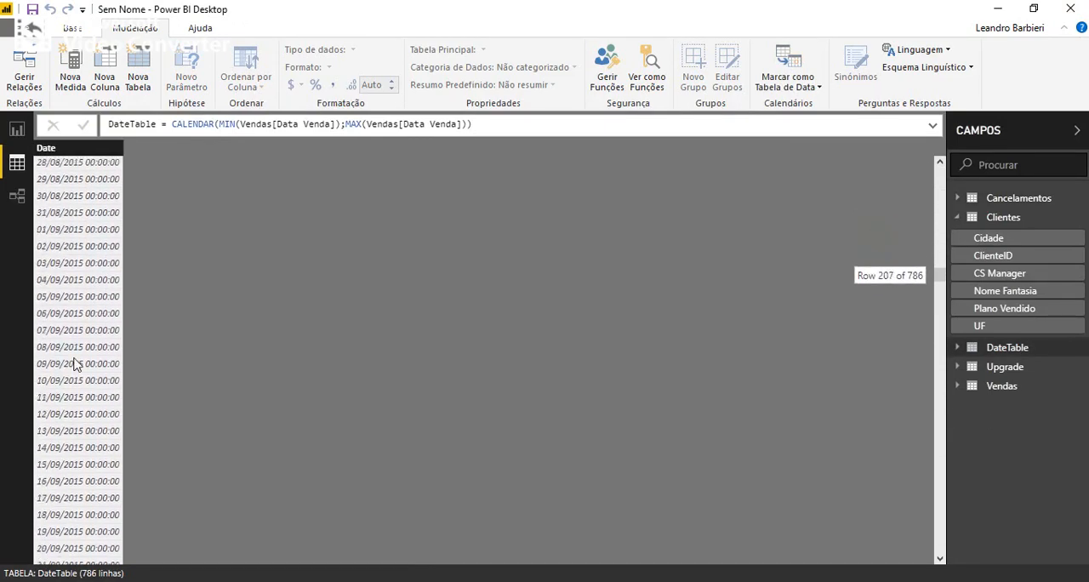
scroll(72, 428, down, 20)
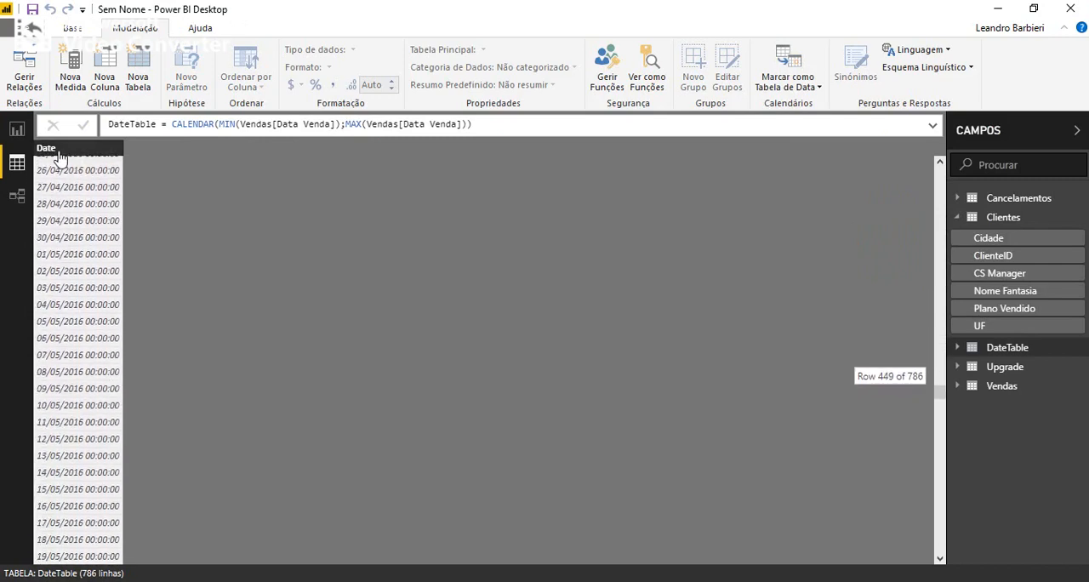
scroll(72, 157, up, 20)
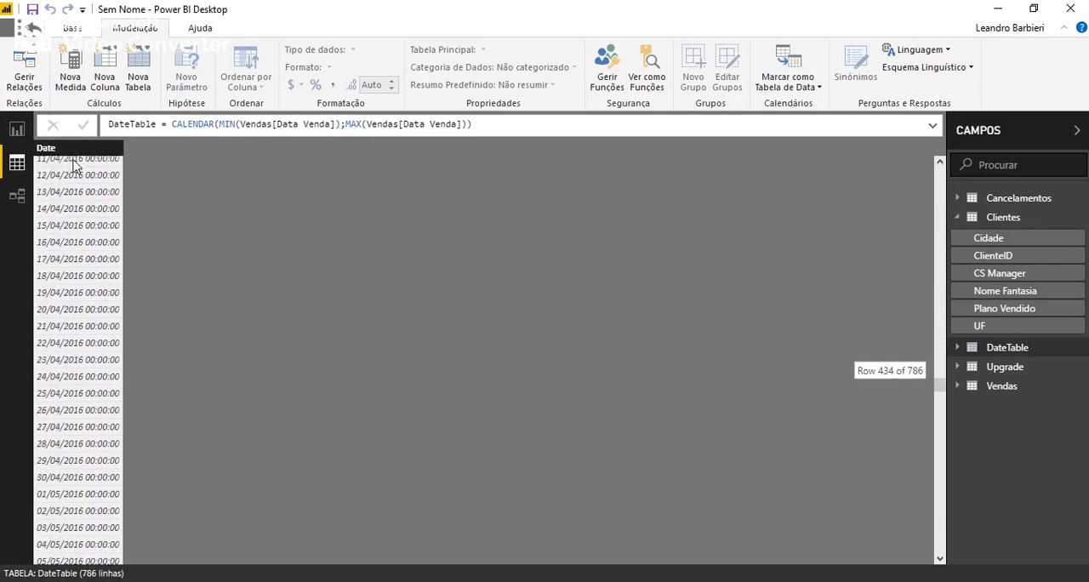
scroll(72, 166, up, 20)
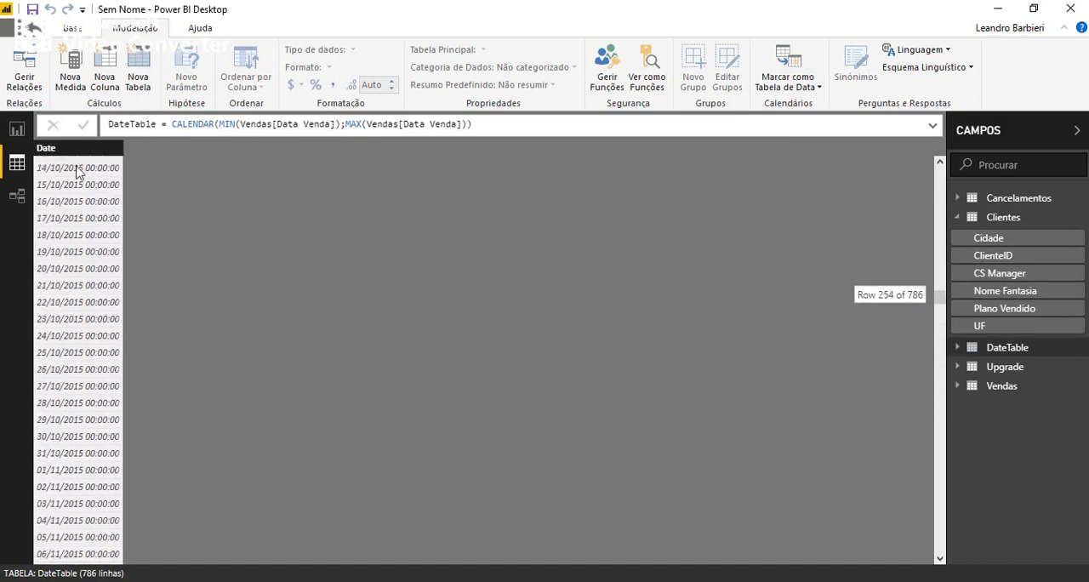
scroll(93, 200, up, 20)
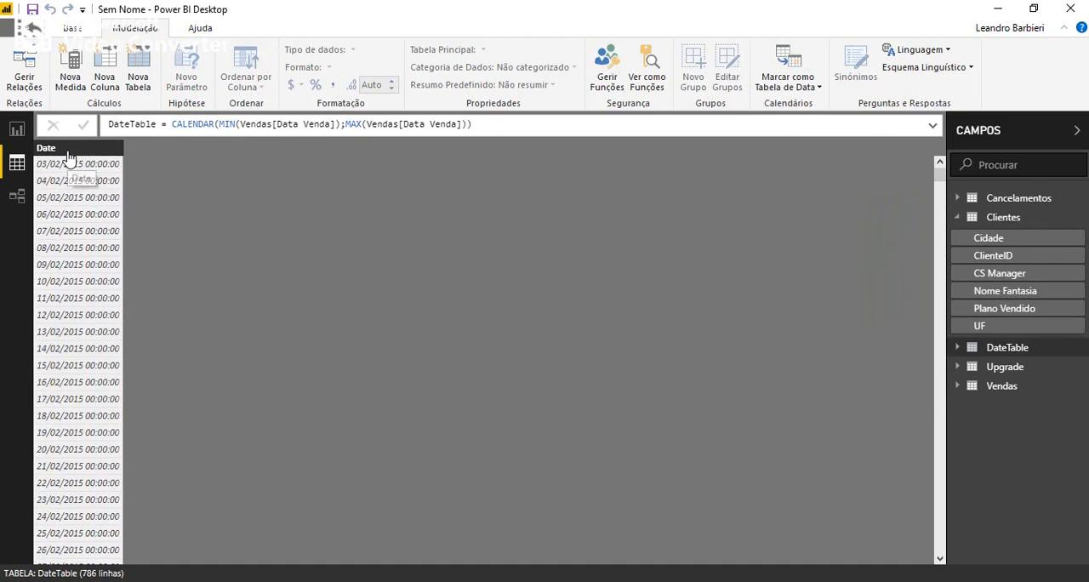
Add a new calculated column to DateTable and name it Mês.
right_click(70, 150)
click(68, 155)
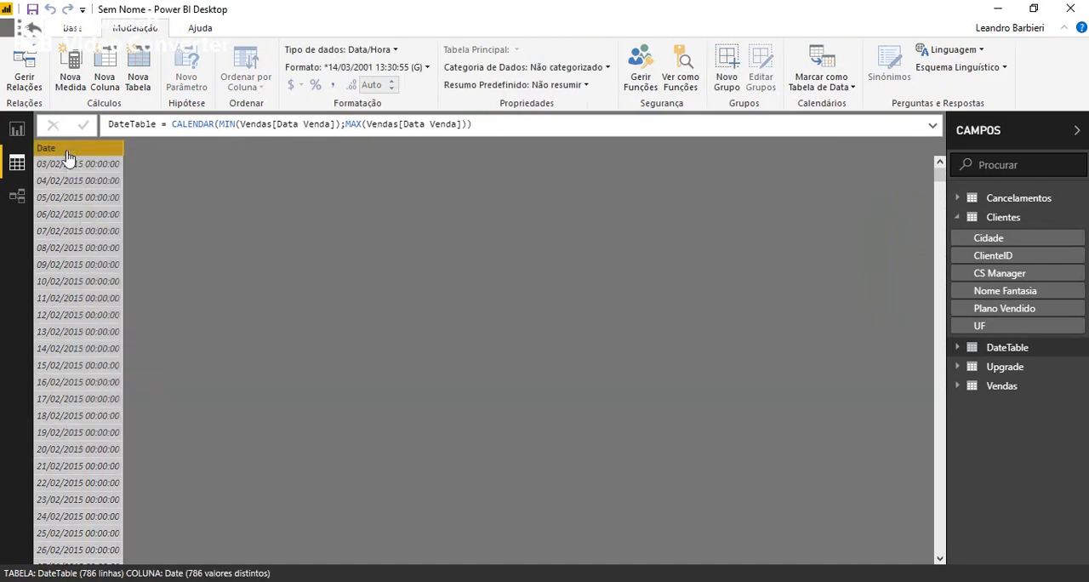
right_click(68, 156)
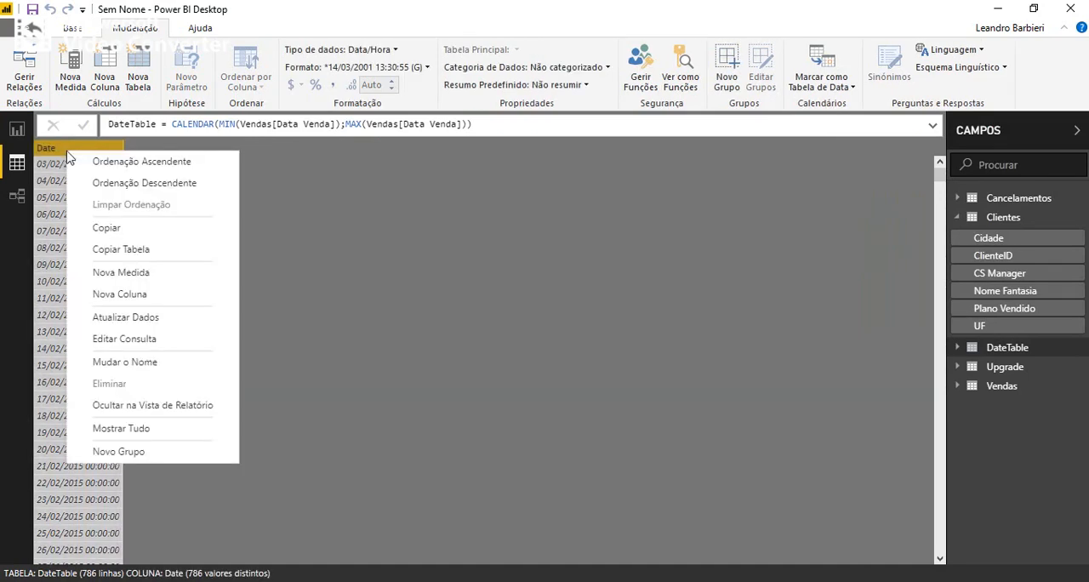
click(110, 78)
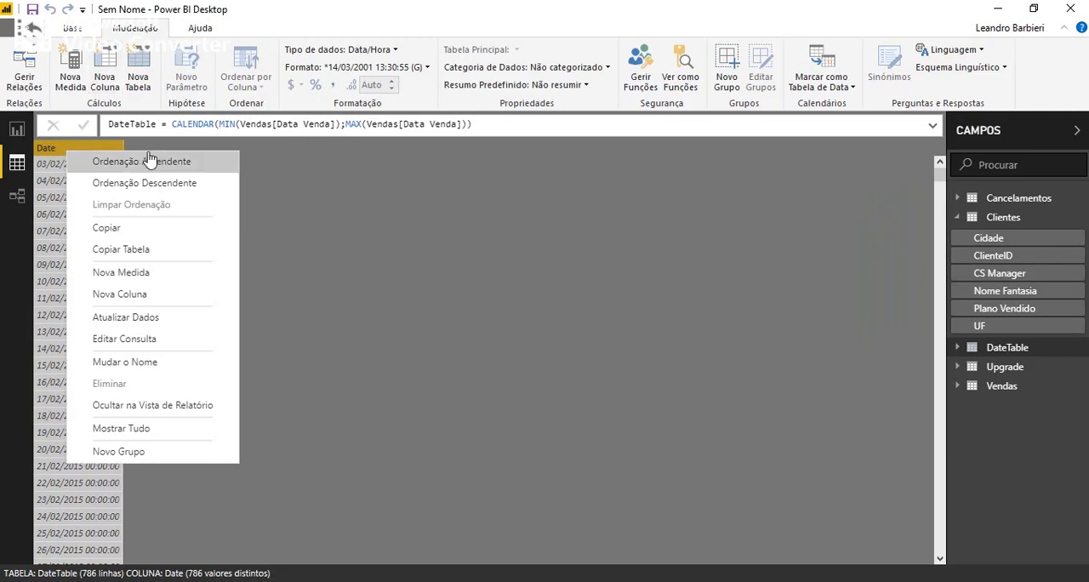
double_click(121, 125)
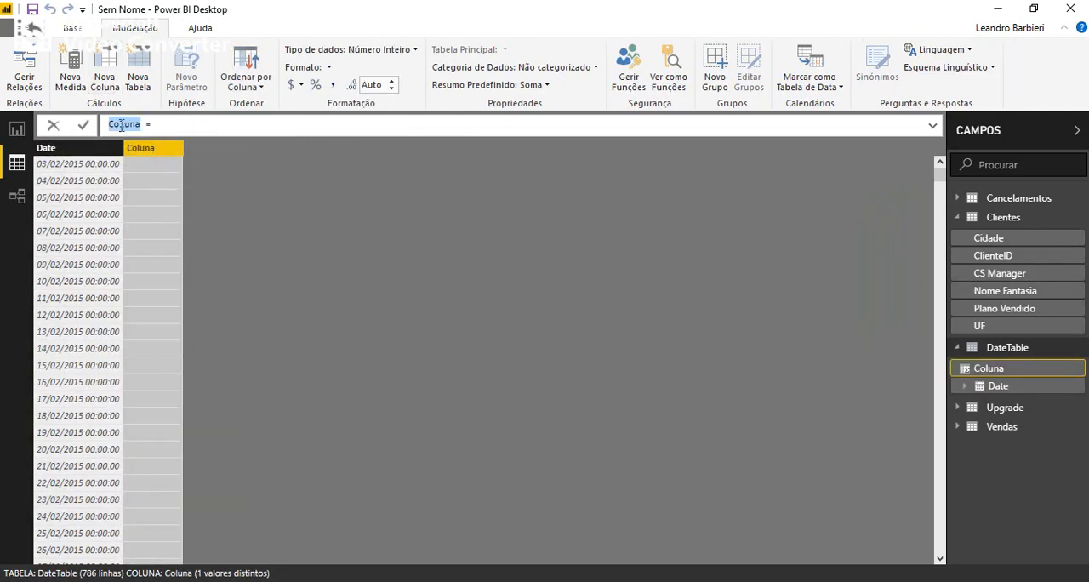
text(Mês = mo)
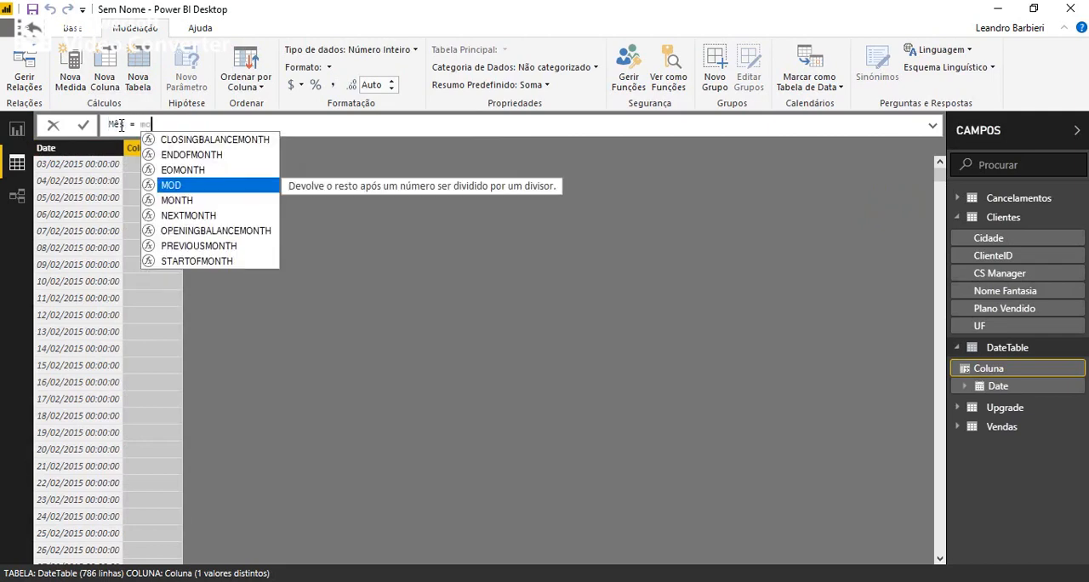
Define the Mês column as MONTH(DateTable[Date]) and commit the formula.
key(Down)
key(Tab)
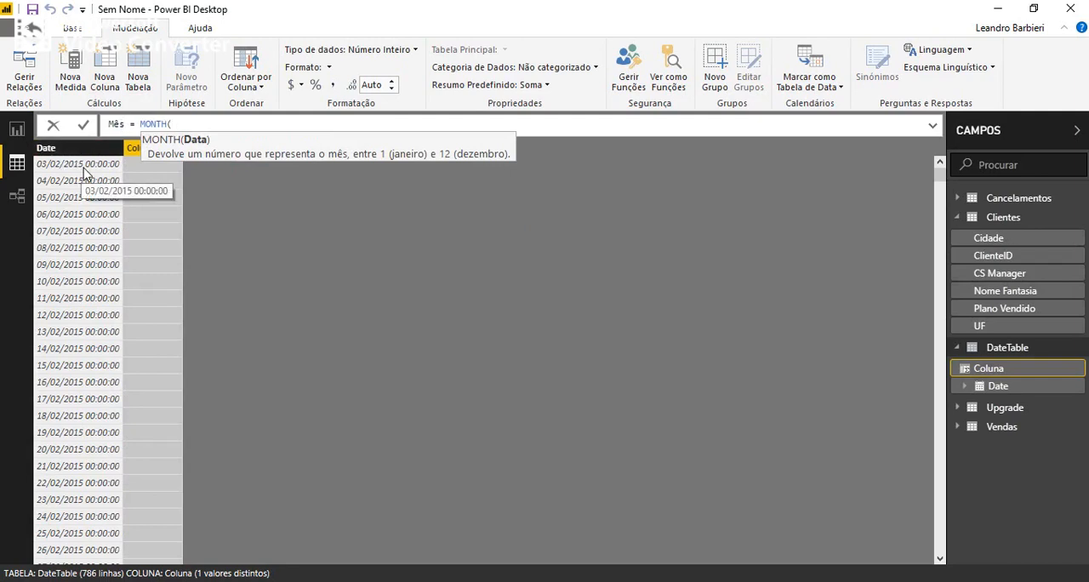
text(date)
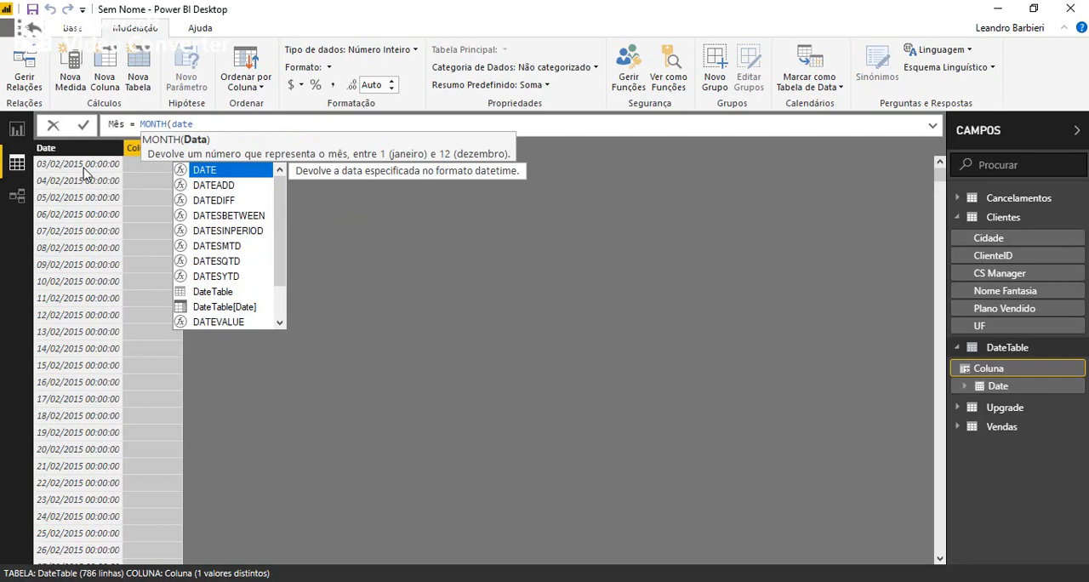
key(Down)
key(Down)
key(Down)
key(Down)
key(Down)
key(Down)
key(Down)
key(Down)
key(Down)
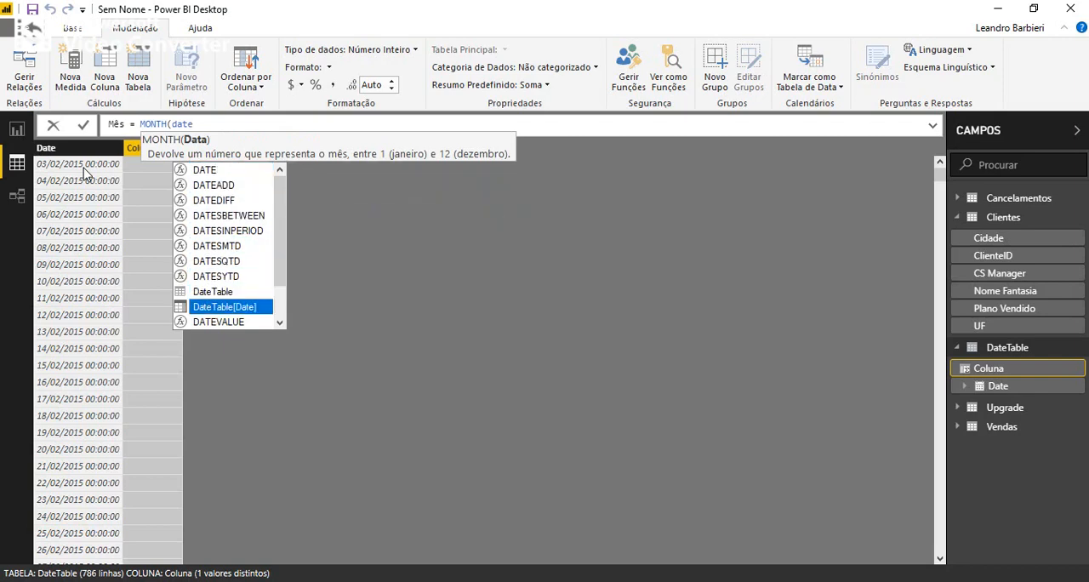
key(Tab)
text())
key(Return)
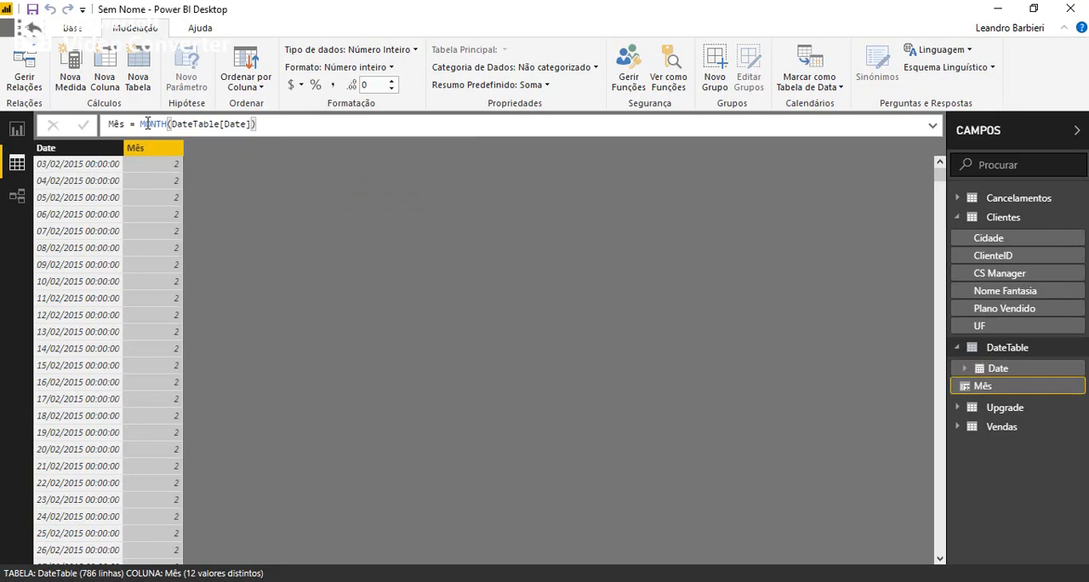
Replace the MONTH expression in Mês with the copied UPPER(LEFT(FORMAT)) & RIGHT(FORMAT) month-name formula, removing its duplicate "Mês Nome =" heading.
click(193, 127)
click(141, 125)
drag(141, 125, 259, 126)
text(Mês Nome = UPPER(LEFT(FORMAT(dCalendario[Data]; "mmmm"); 1)) & RIGHT(FORMAT(dCalendario[Data]; "mmmm"); LEN(FORMAT(dCalendario[Data]; "mmmm"))-1))
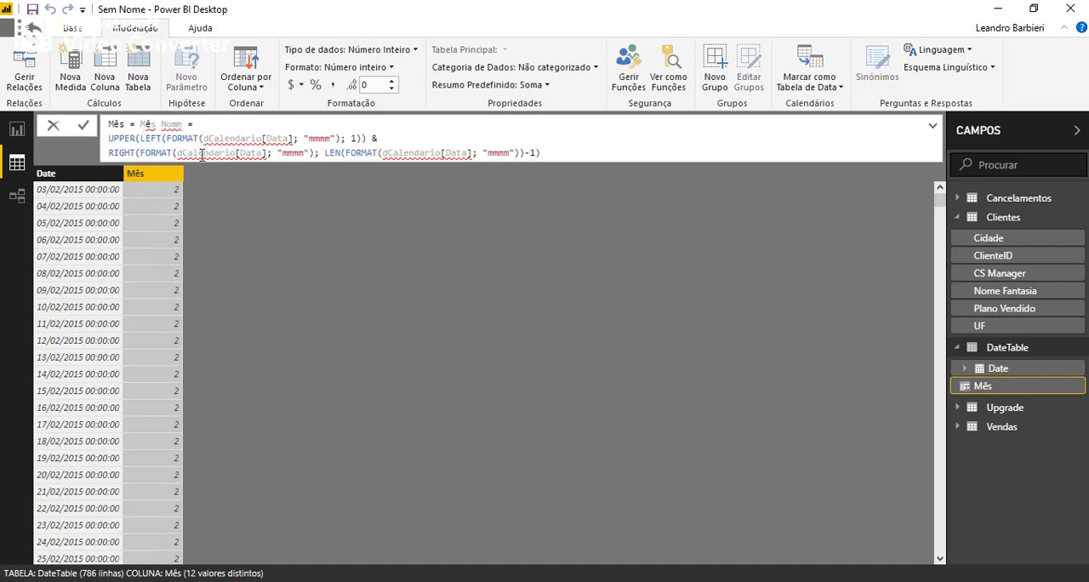
key(Delete)
key(Delete)
key(Delete)
key(Delete)
key(Delete)
key(Delete)
key(Delete)
key(Delete)
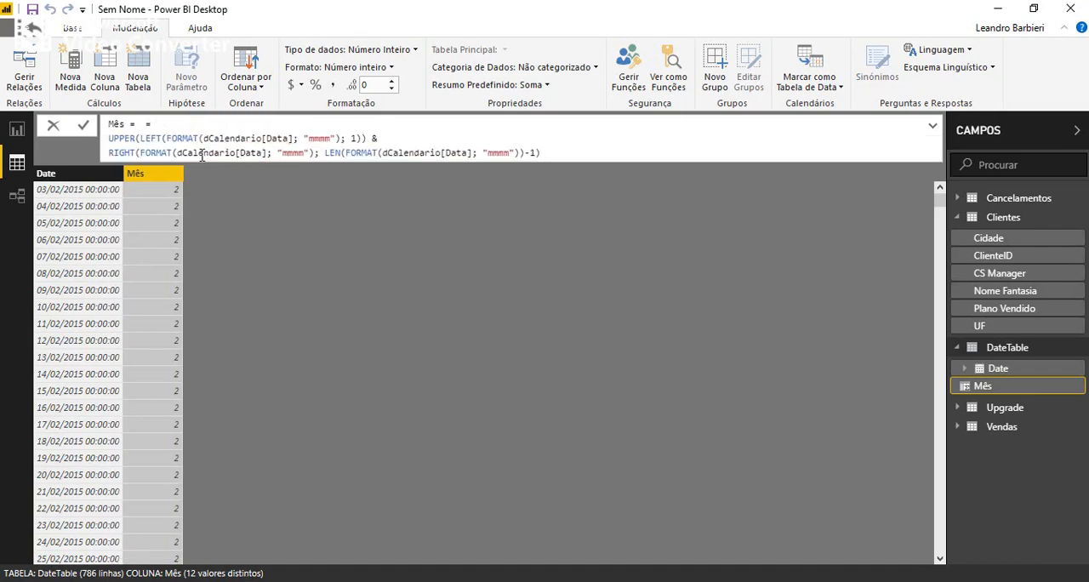
key(Delete)
Replace dCalendario[Data] with DateTable[Date] inside the UPPER(LEFT(FORMAT)) part of the Mês formula.
key(Down)
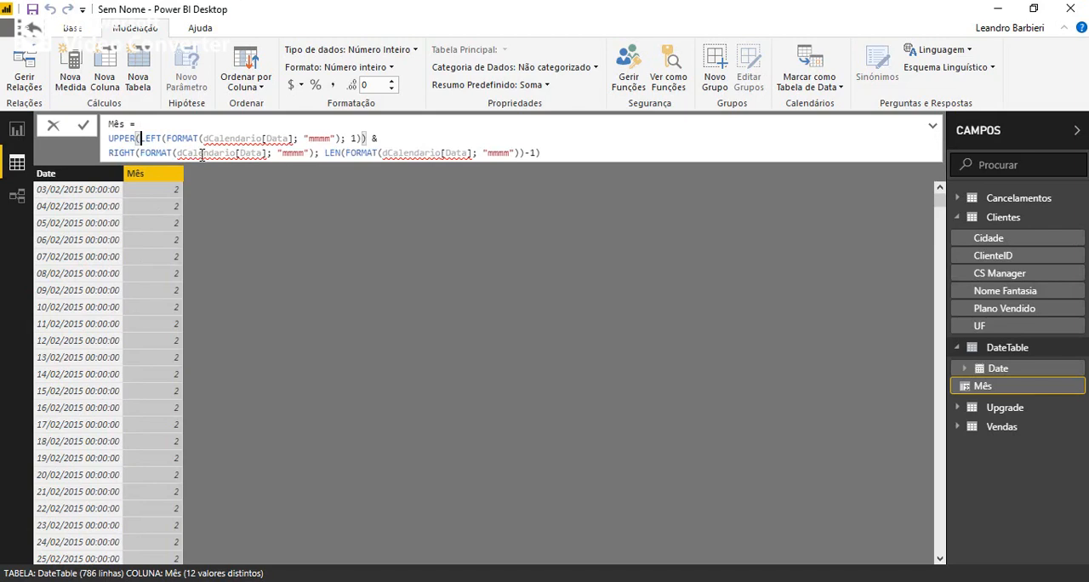
key(Right)
key(Right)
key(Right)
key(Right)
key(Right)
key(Right)
key(Right)
key(Right)
key(Right)
key(Right)
key(Right)
key(Right)
key(shift+Right)
key(shift+Right)
key(shift+Right)
key(shift+Right)
key(shift+Right)
key(shift+Right)
key(shift+Right)
key(shift+Right)
key(shift+Right)
key(shift+Right)
key(shift+Right)
key(shift+Right)
key(shift+Right)
key(shift+Right)
key(shift+Right)
key(shift+Right)
key(shift+Right)
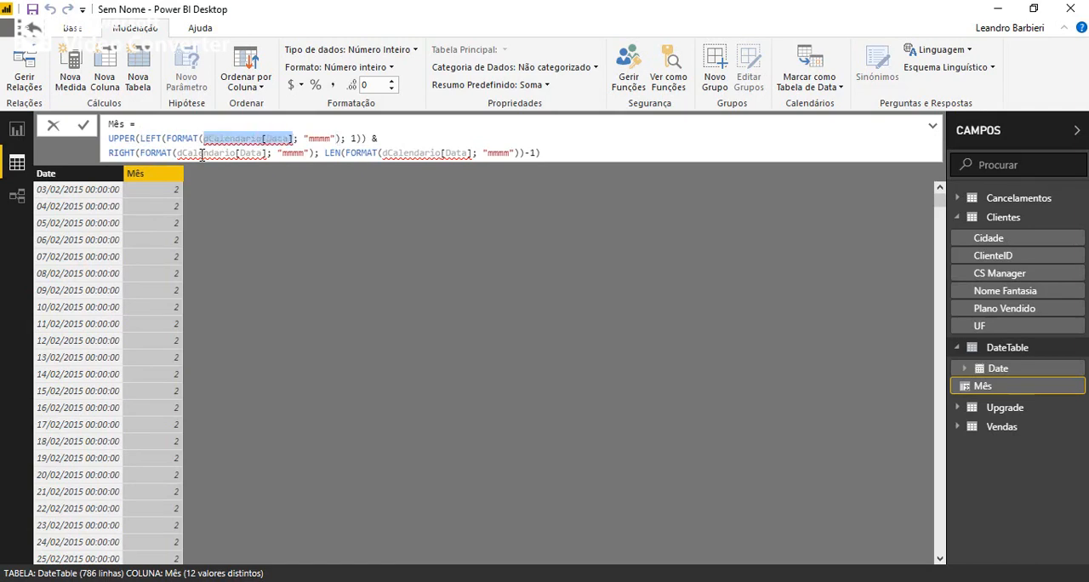
text(date)
key(Down)
key(Down)
key(Down)
key(Down)
key(Down)
key(Down)
key(Down)
key(Down)
key(Down)
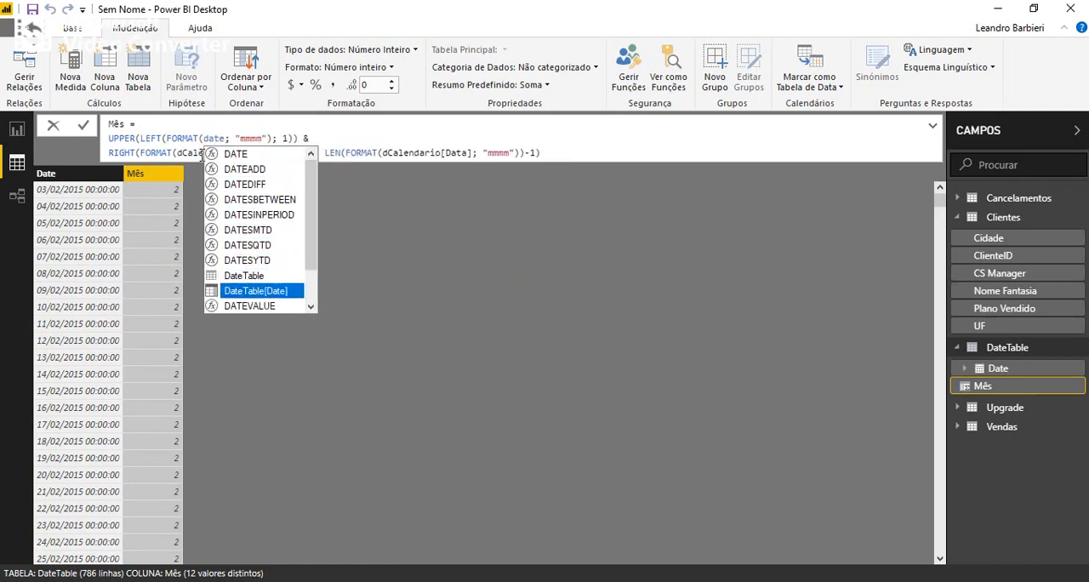
key(Tab)
Replace dCalendario[Data] with DateTable[Date] in the FORMAT call that is the first argument of RIGHT.
key(Left)
key(Left)
key(Left)
key(Left)
key(Left)
key(Left)
key(Left)
key(Left)
key(Left)
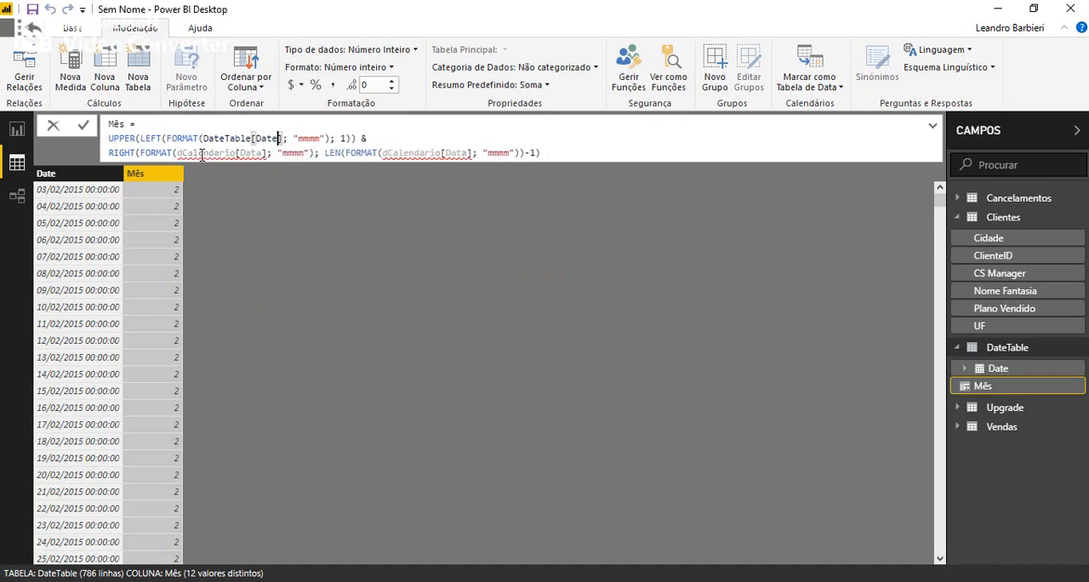
key(Right)
key(Right)
key(Right)
key(Right)
key(Right)
key(Right)
key(Right)
key(Right)
key(Right)
key(Right)
key(Right)
key(shift+Right)
key(shift+Right)
key(shift+Right)
key(shift+Right)
key(Right)
key(Right)
key(Right)
key(Right)
key(Right)
key(Right)
key(Right)
key(Right)
key(Right)
key(Right)
key(Right)
key(Right)
key(Right)
key(Right)
key(Right)
key(Right)
key(Right)
key(Right)
key(Right)
key(Right)
key(Right)
key(Right)
key(Right)
key(ctrl+shift+Right)
key(ctrl+shift+Right)
key(ctrl+shift+Right)
key(ctrl+shift+Right)
key(shift+Left)
key(shift+Left)
key(shift+Left)
key(shift+Left)
key(shift+Left)
key(shift+Left)
key(shift+Left)
key(shift+Left)
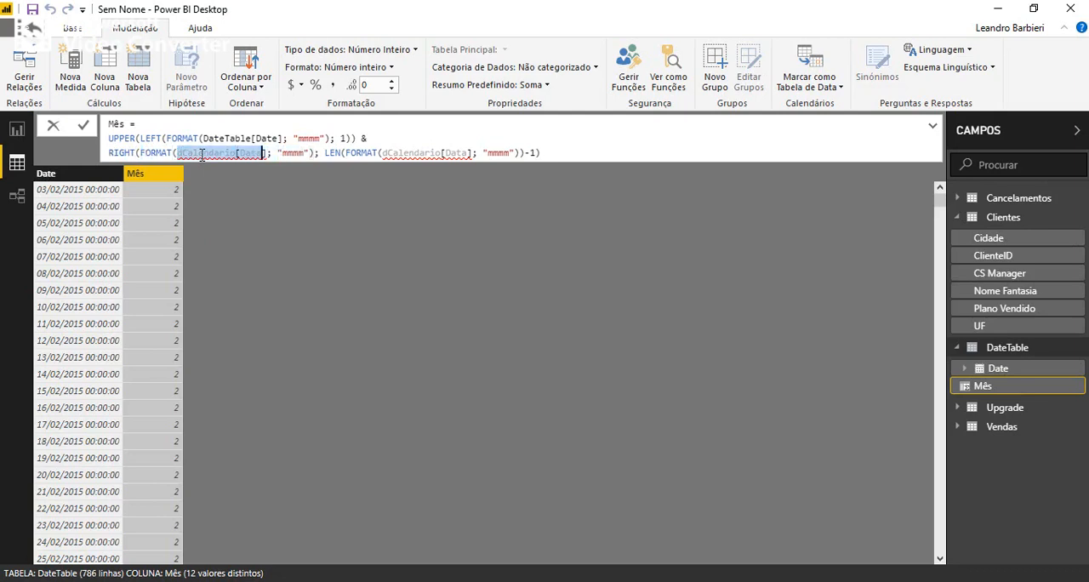
text(dat)
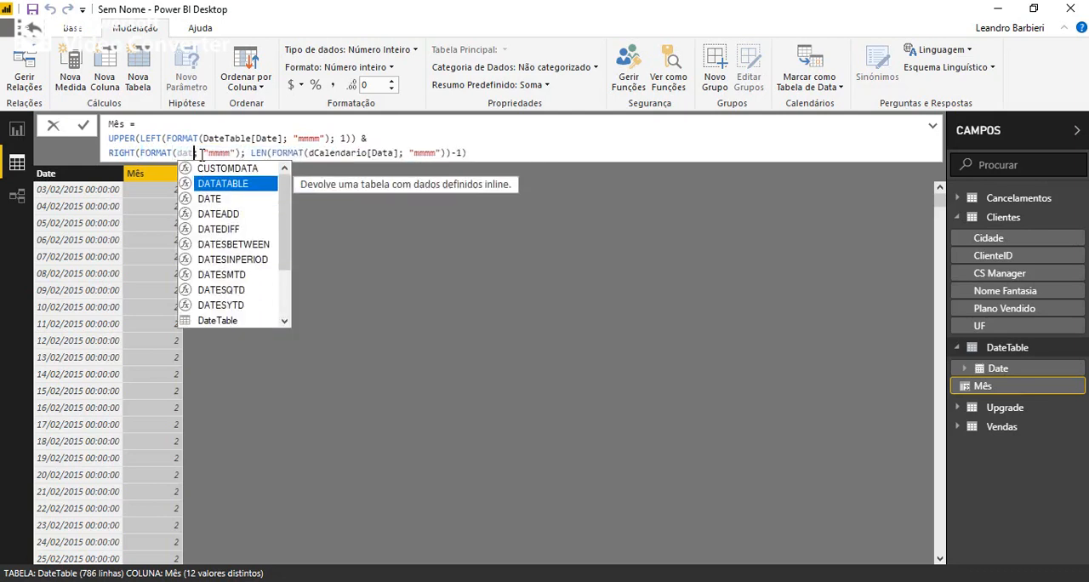
text(e)
key(Down)
key(Down)
key(Down)
key(Down)
key(Down)
key(Down)
key(Down)
key(Down)
key(Down)
key(Tab)
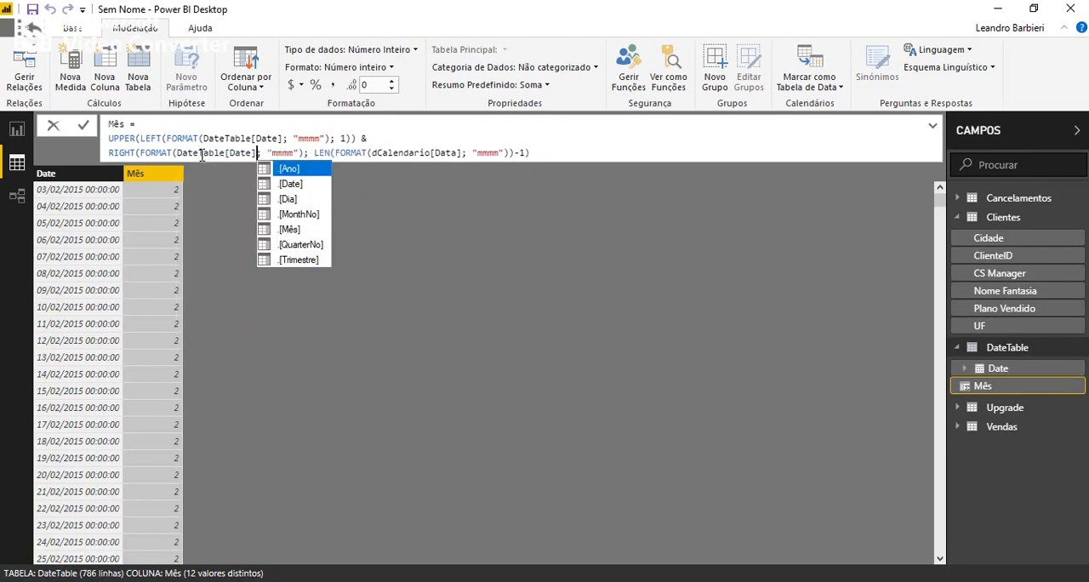
Replace the remaining dCalendario[Data] with DateTable[Date] in the LEN(FORMAT) part of the Mês formula.
key(Right)
key(Right)
key(Right)
key(Right)
key(Right)
key(Right)
key(Right)
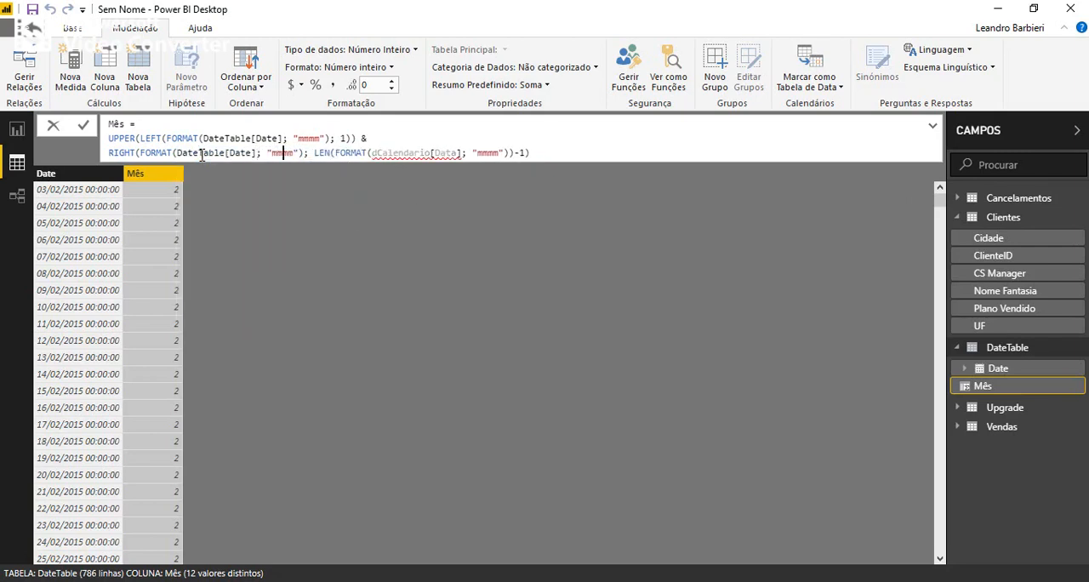
key(Right)
key(Right)
key(Right)
key(Right)
key(Right)
key(Right)
key(Right)
key(Right)
key(Right)
key(Right)
key(Right)
key(Right)
key(Right)
key(Right)
key(Right)
key(Right)
key(ctrl+shift+Right)
key(ctrl+shift+Right)
key(ctrl+shift+Right)
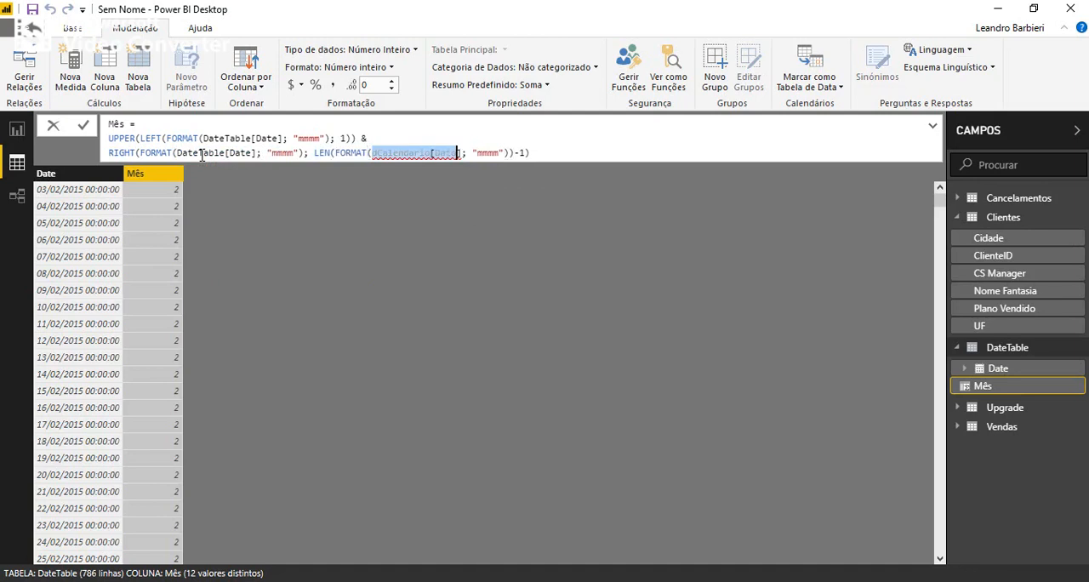
text(date)
key(Down)
key(Down)
key(Down)
key(Down)
key(Down)
key(Down)
key(Down)
key(Down)
key(Down)
key(Tab)
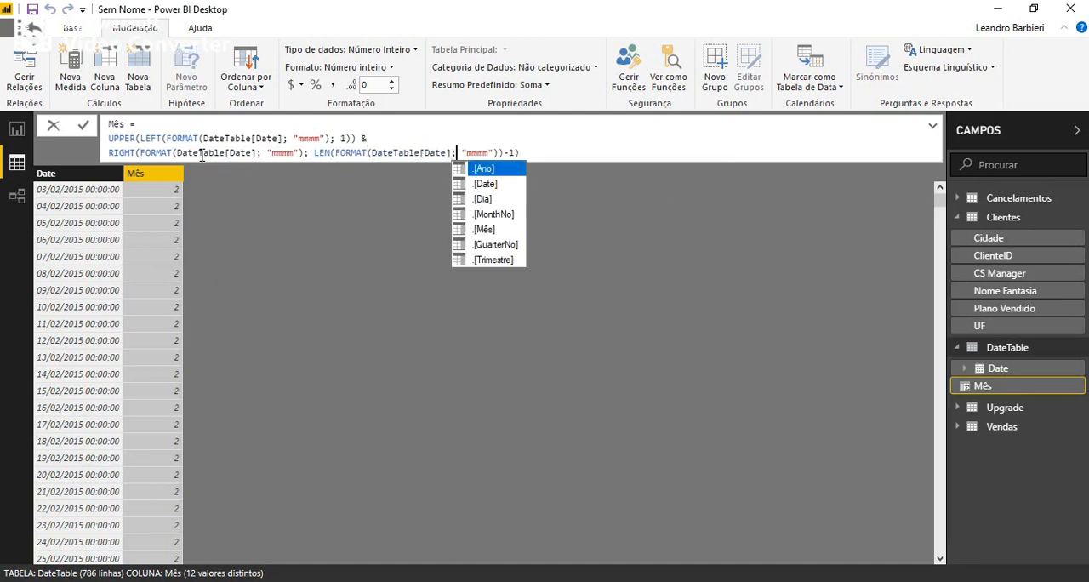
key(Right)
key(End)
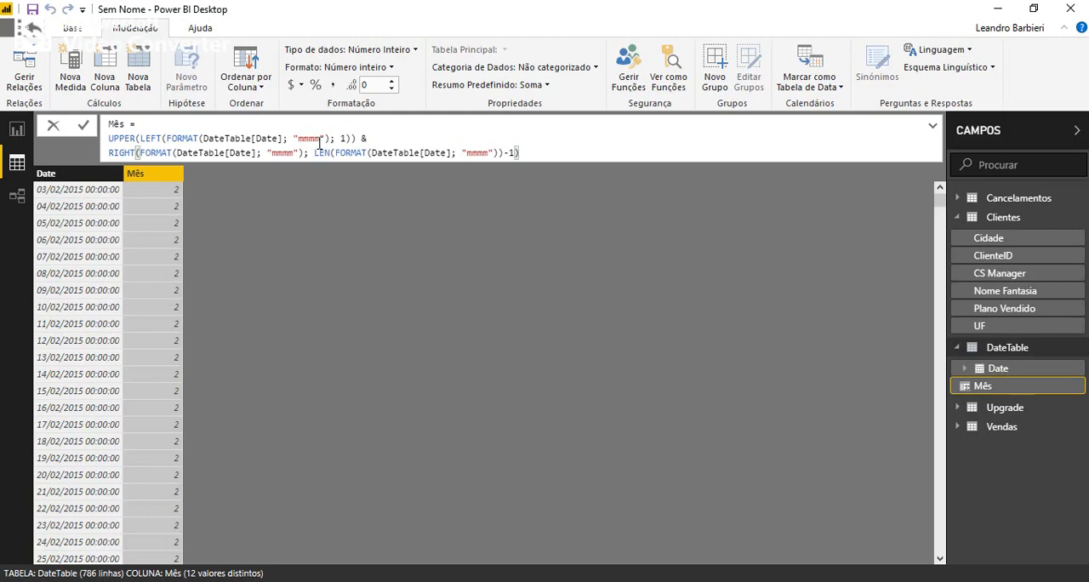
Apply the edited Mês formula and check the month names down the DateTable rows.
key(Return)
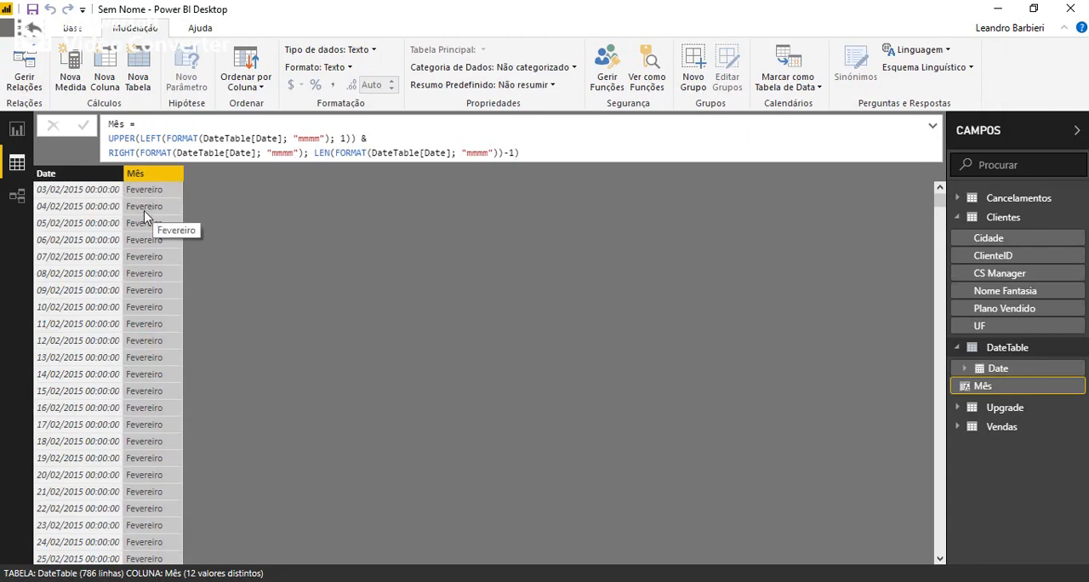
scroll(142, 306, down, 10)
scroll(137, 340, down, 5)
scroll(137, 339, up, 4)
Copy the FORMAT expression from the Mês formula into a new DateTable column, mes1 = FORMAT(DateTable[Date]; "mmmm").
drag(168, 138, 331, 138)
key(ctrl+c)
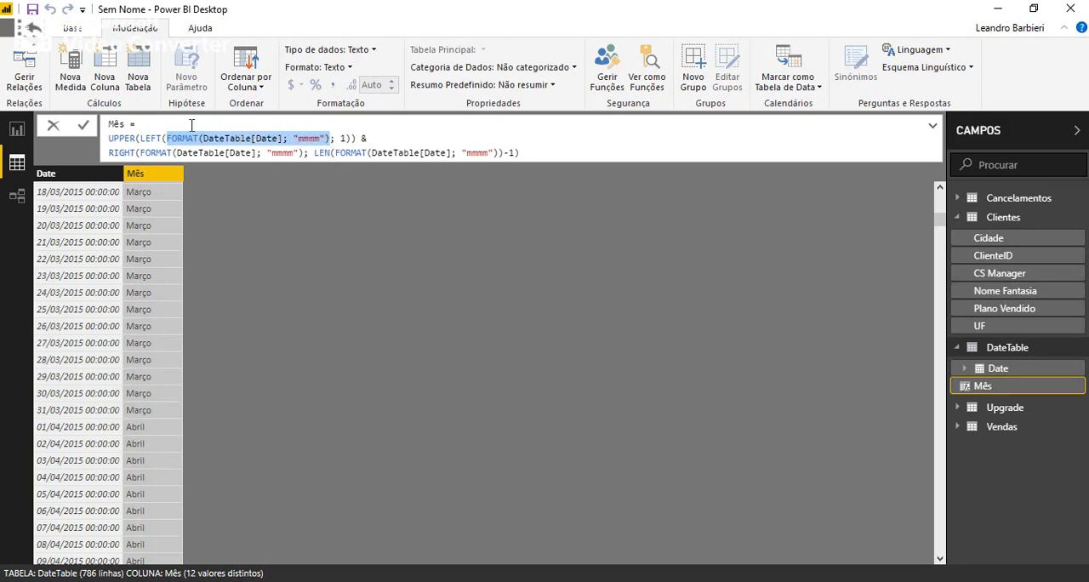
click(104, 80)
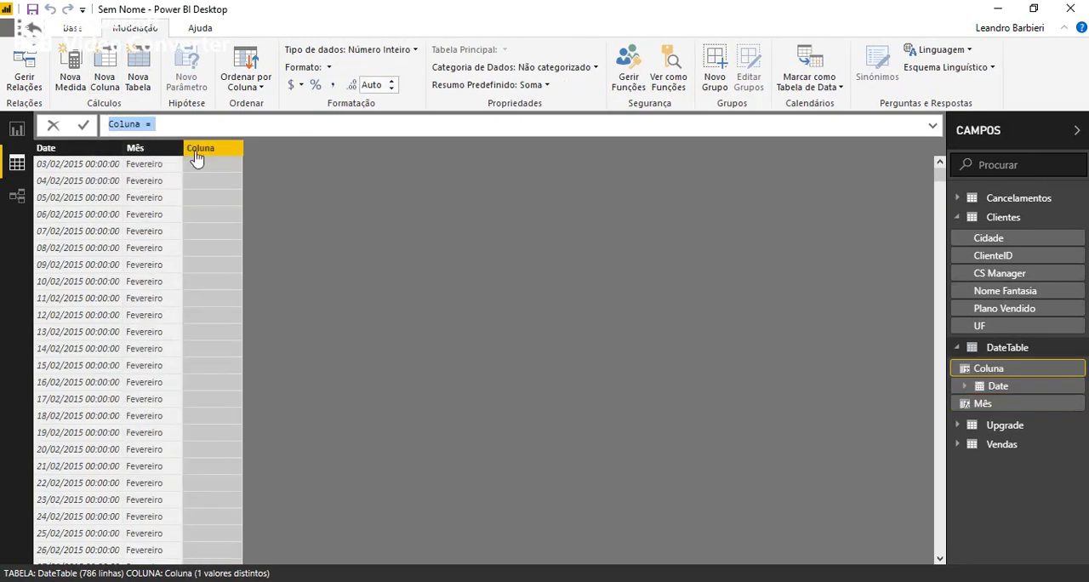
key(ctrl+v)
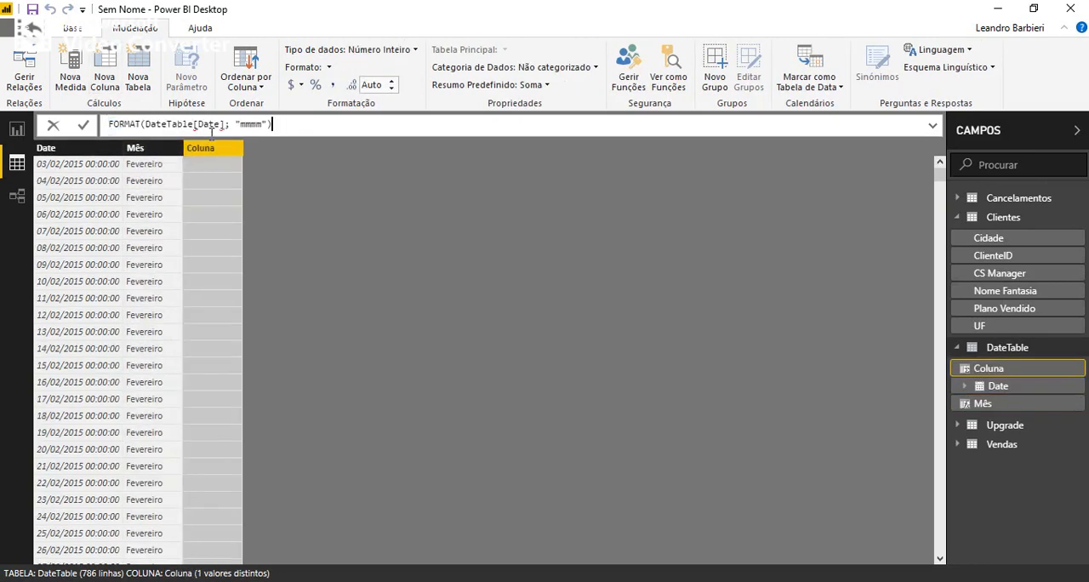
text(mes  )
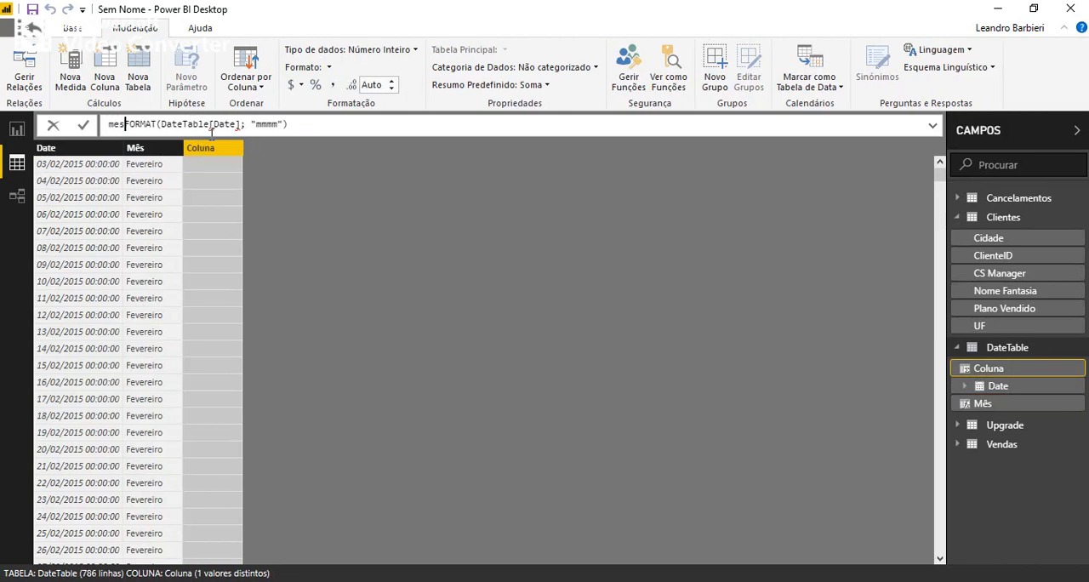
text(=)
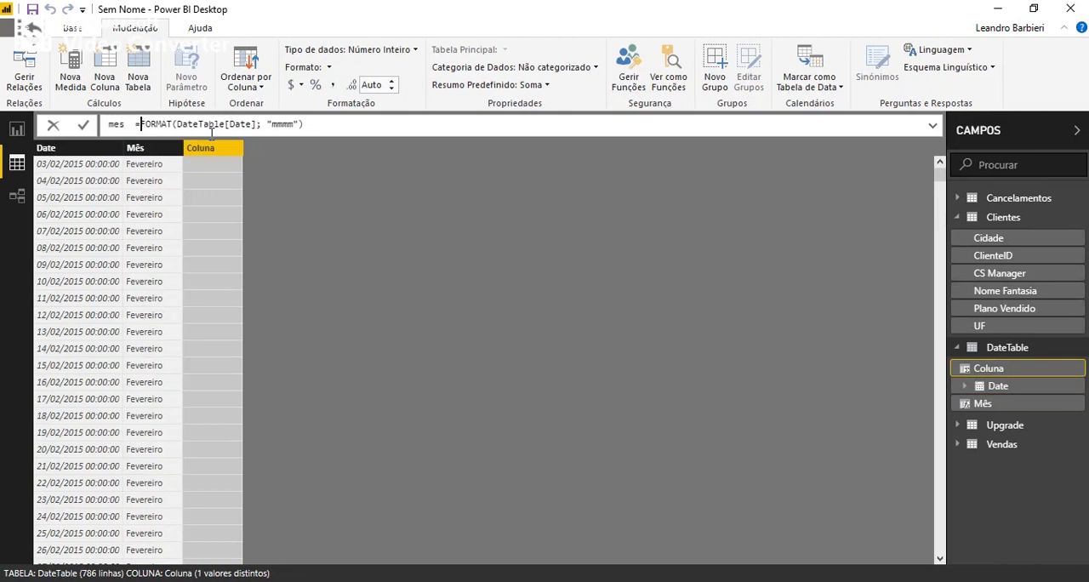
key(Home)
key(Right)
key(Right)
text(1)
key(Return)
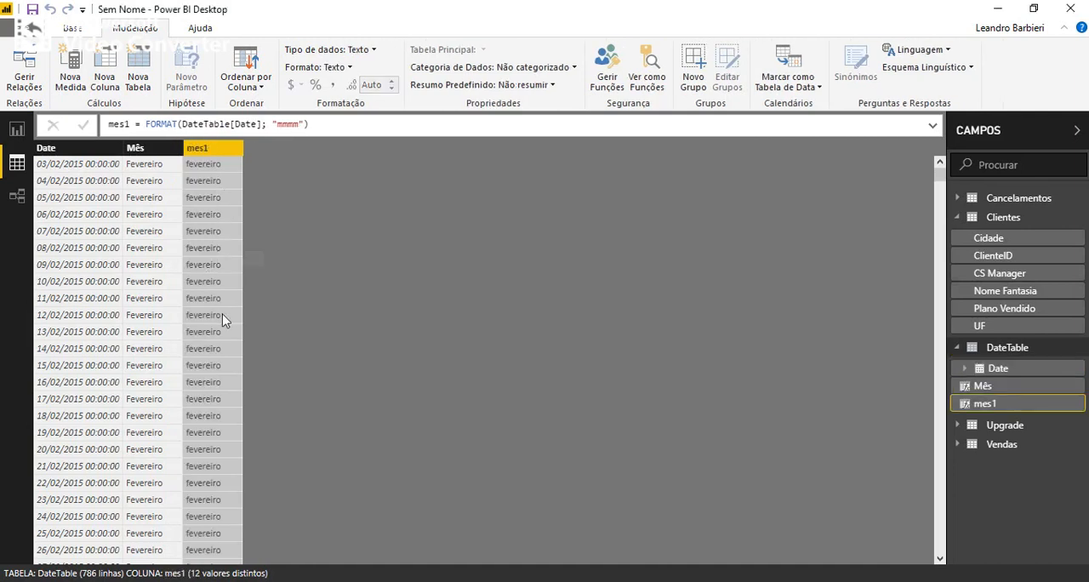
Delete the mes1 column from DateTable and confirm the deletion.
right_click(205, 154)
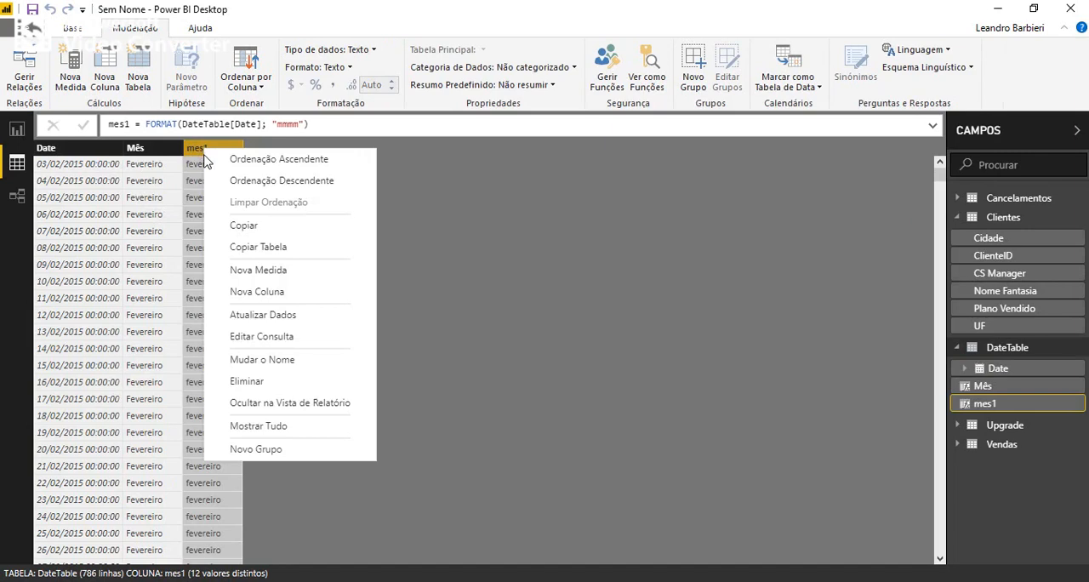
click(258, 381)
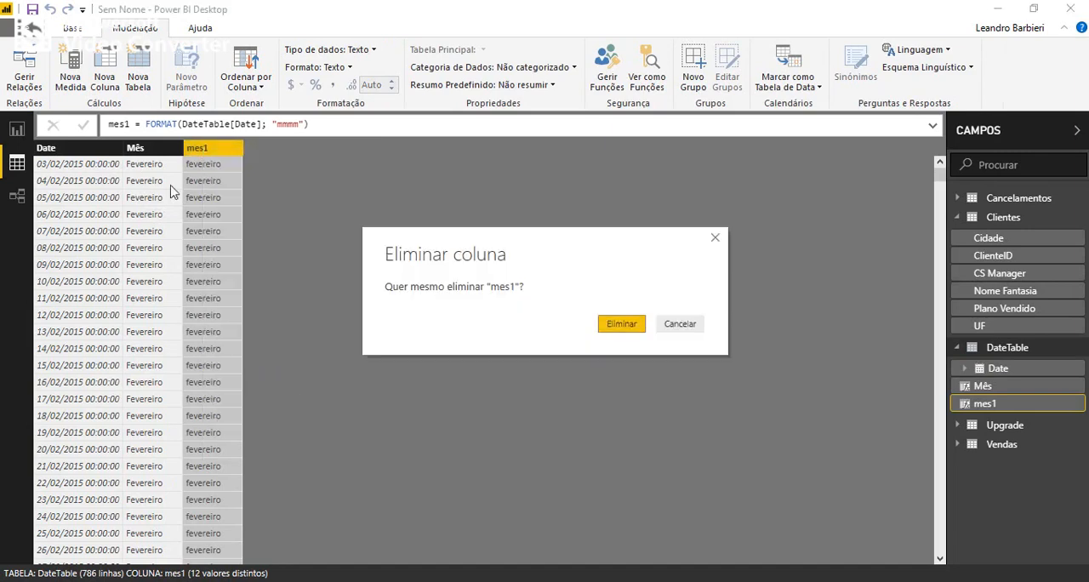
click(622, 325)
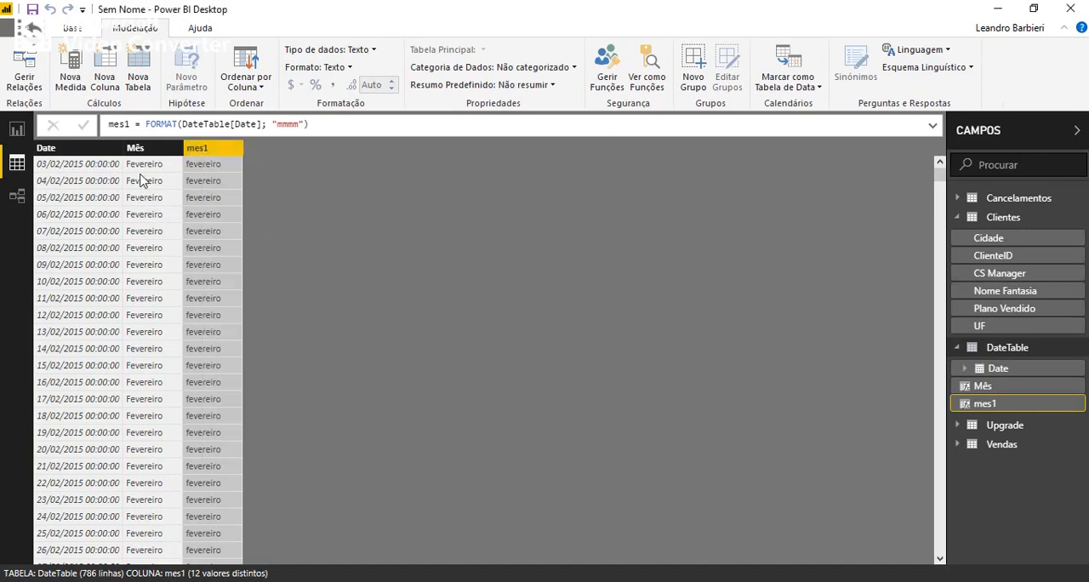
Add a calculated column to DateTable with the formula Ano = YEAR(DateTable[Date]).
click(100, 78)
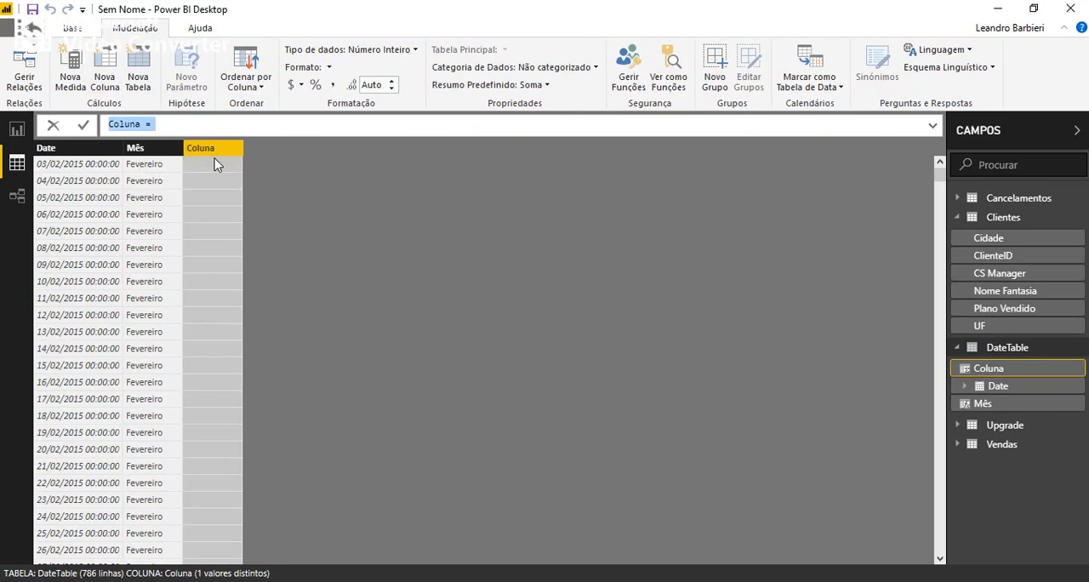
double_click(123, 126)
text(Ano)
text(year)
key(Tab)
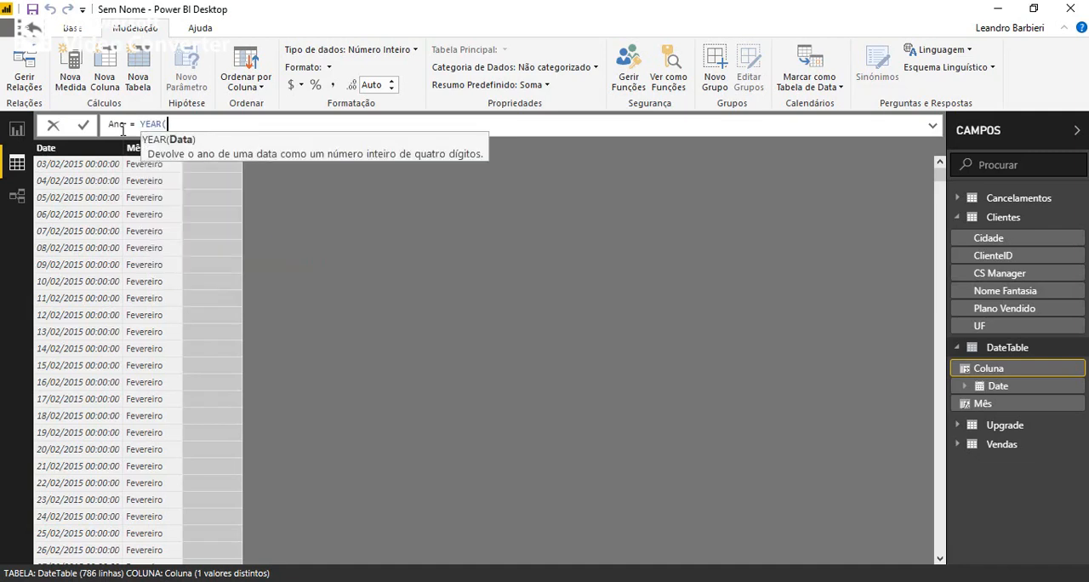
text(date)
key(Down)
key(Down)
key(Down)
key(Down)
key(Down)
key(Down)
key(Down)
key(Down)
key(Down)
key(Tab)
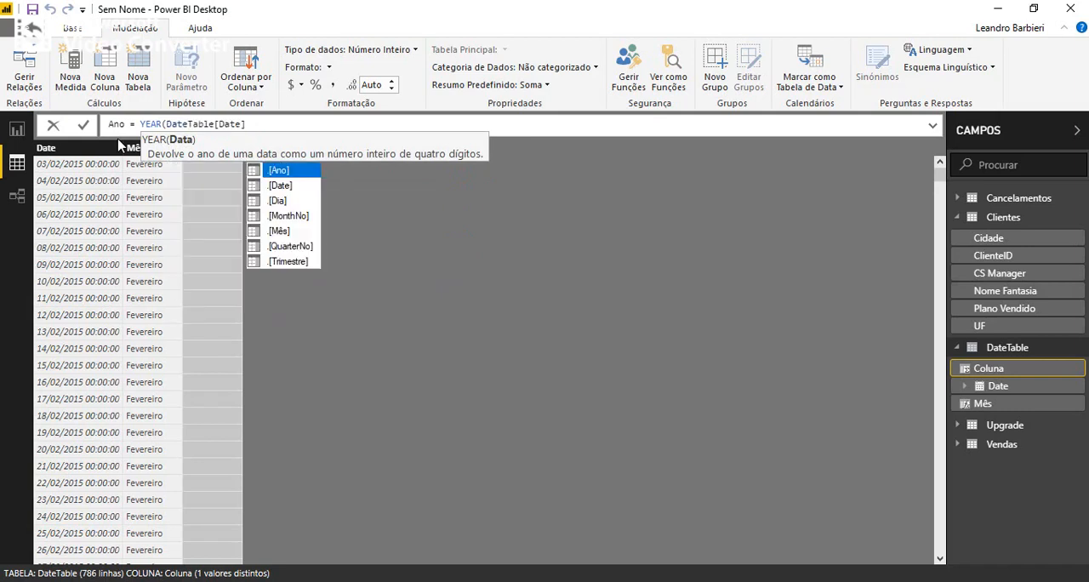
text())
key(Return)
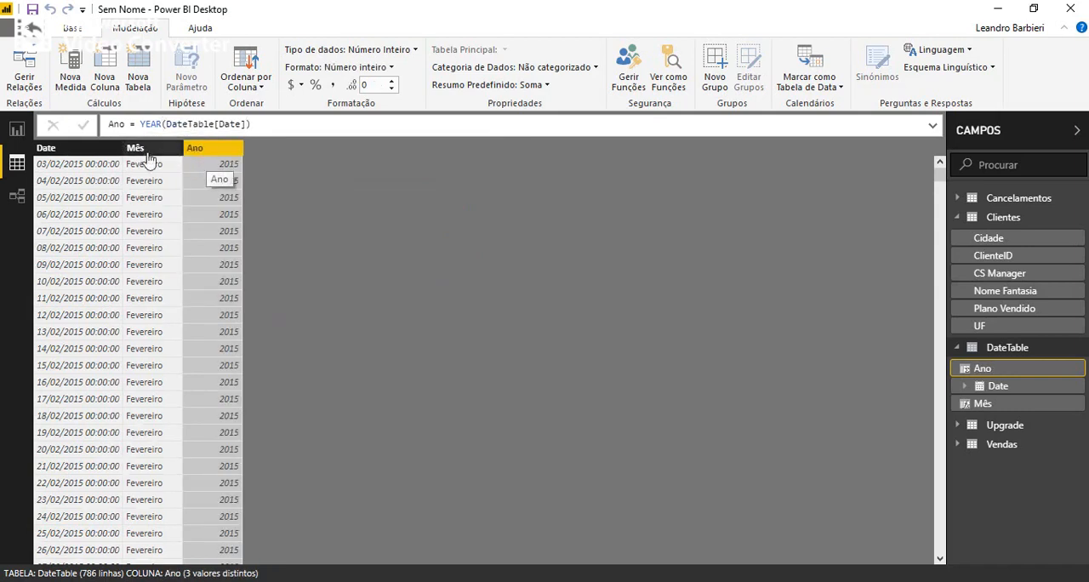
Set the Date column's data type to Data and its format to 14/3/2001 (d/M/yyyy).
click(86, 151)
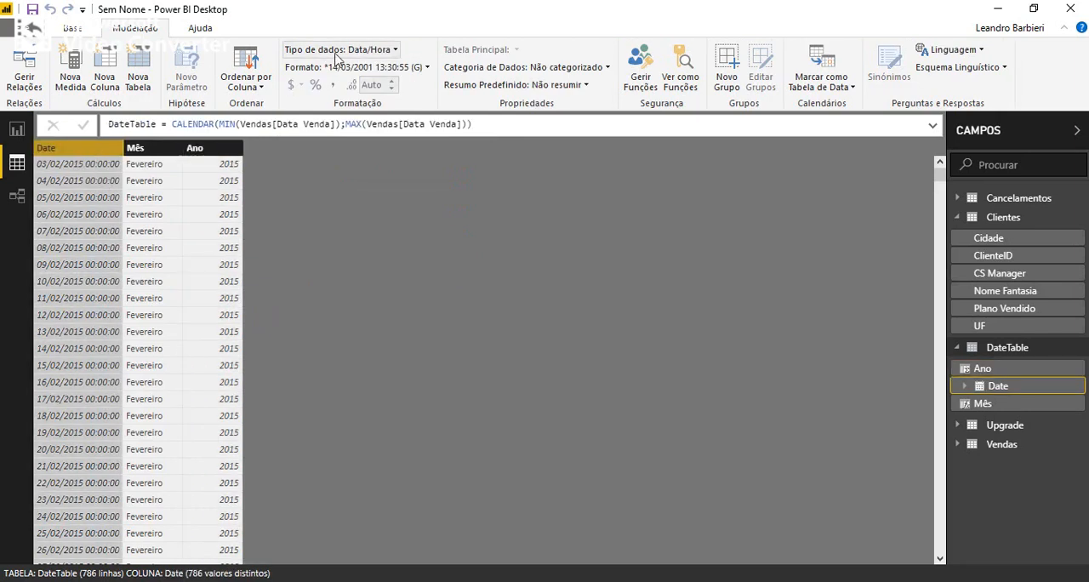
click(361, 53)
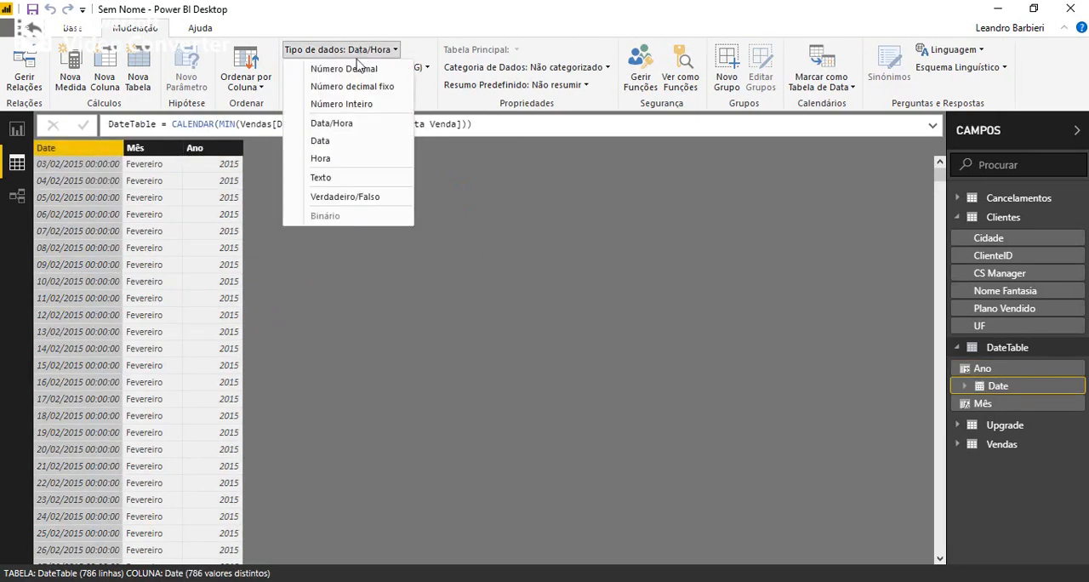
click(348, 143)
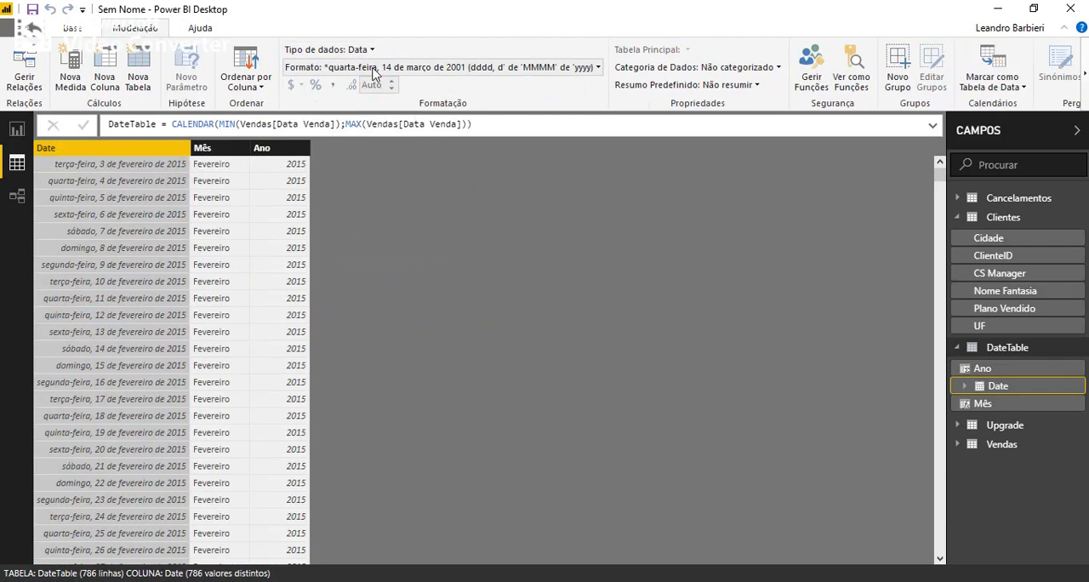
click(375, 70)
mouse_move(383, 124)
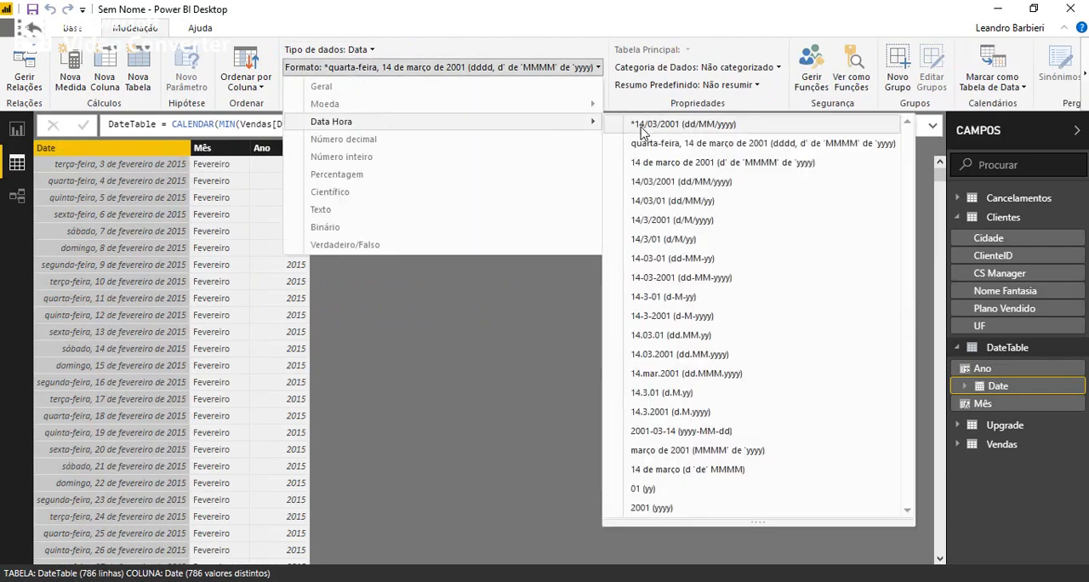
click(702, 223)
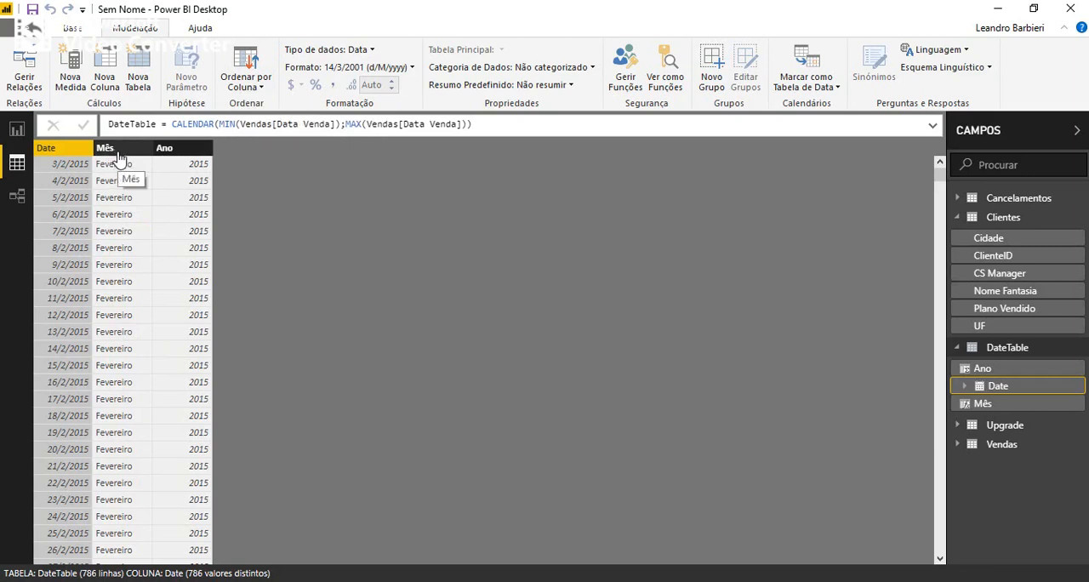
Add a calculated column to DateTable with the formula nMes = MONTH(DateTable[Date]).
click(104, 73)
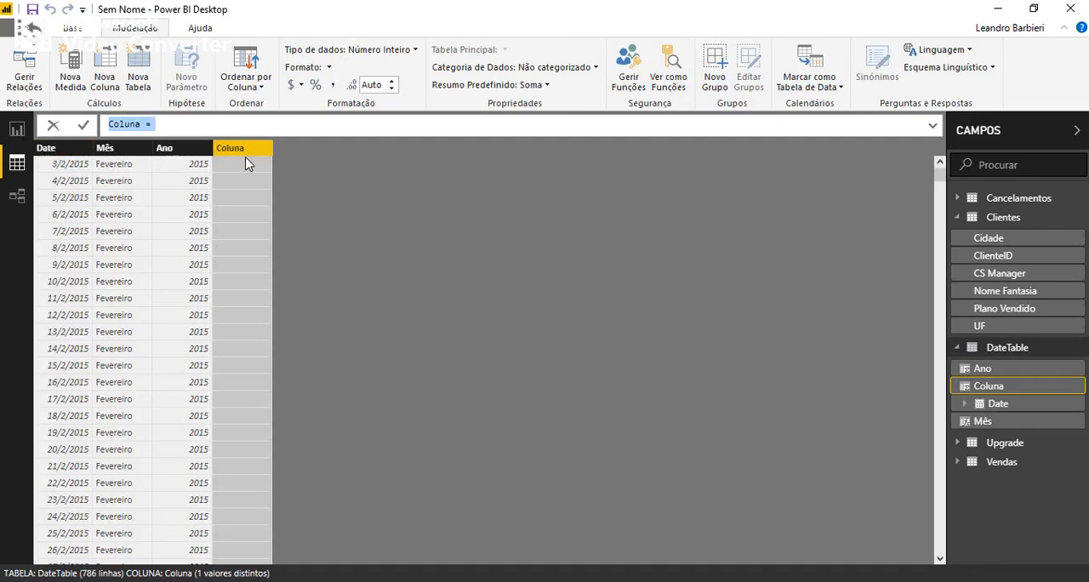
double_click(126, 124)
text(nMes = )
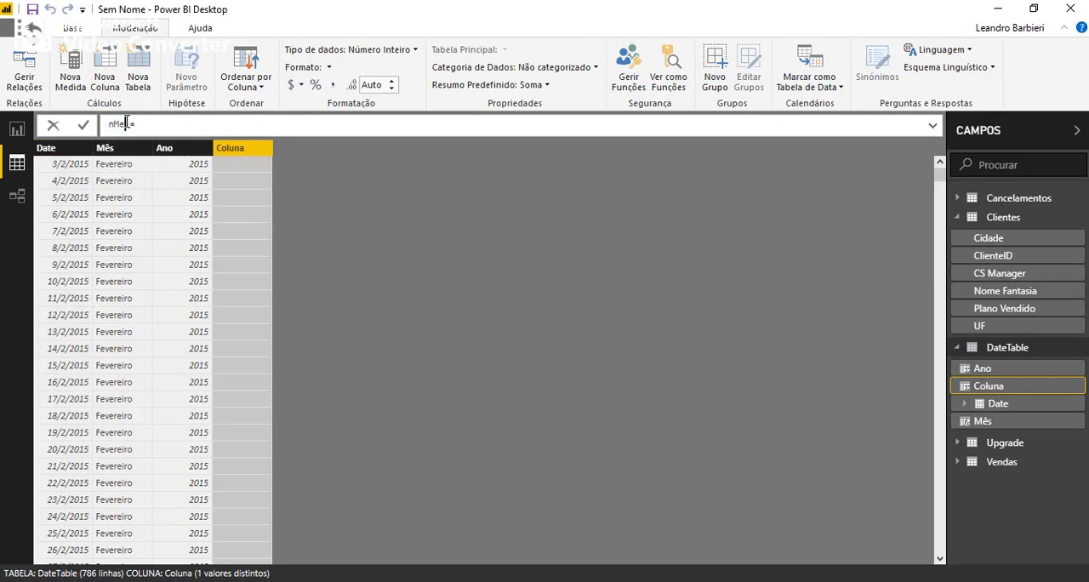
text(MONTH()
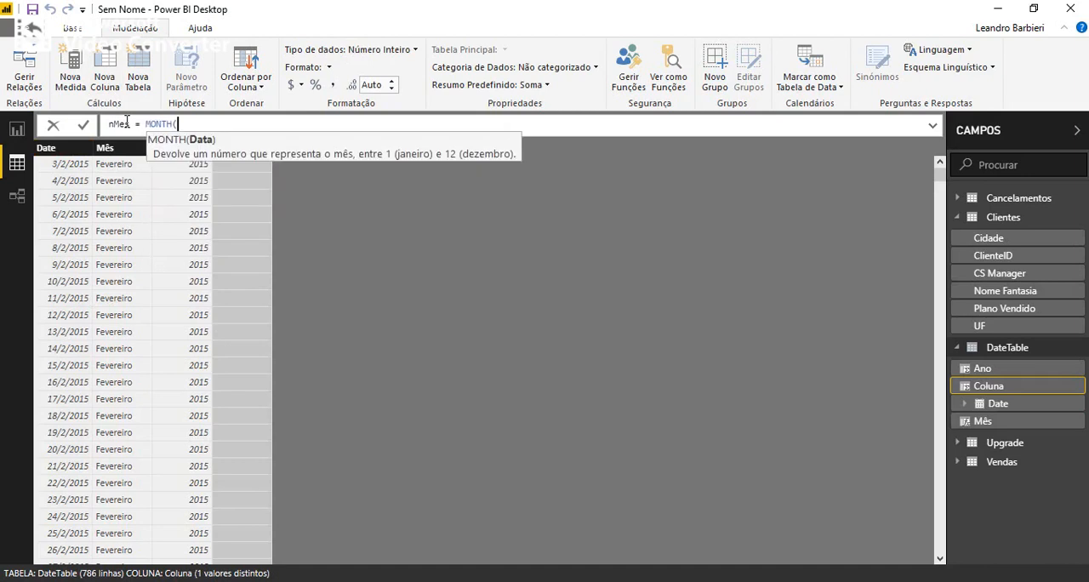
text(date)
key(Down)
key(Down)
key(Down)
key(Down)
key(Down)
key(Down)
key(Down)
key(Down)
key(Down)
key(Down)
key(Tab)
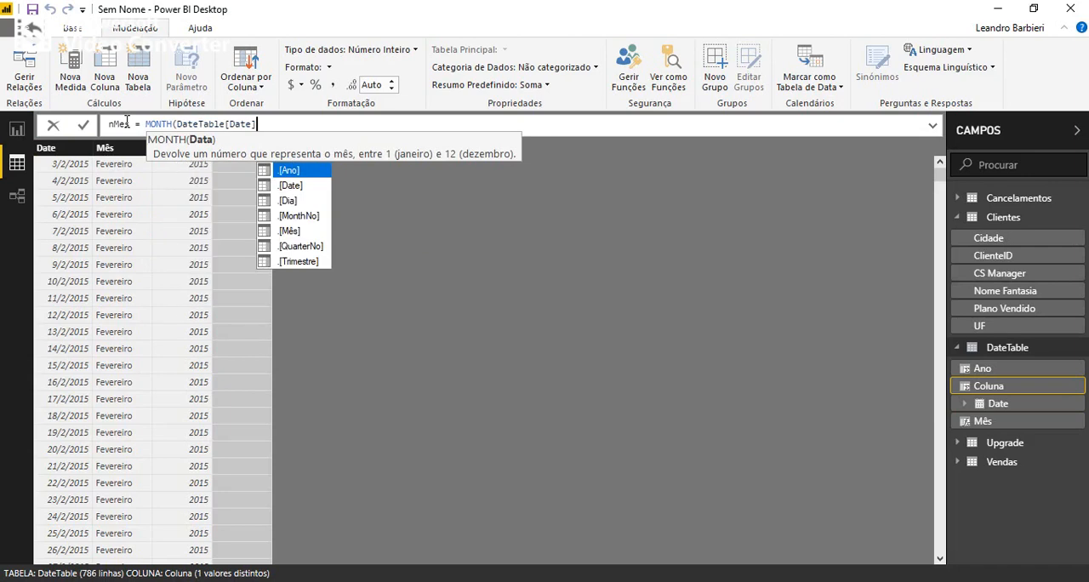
text(]))
key(Return)
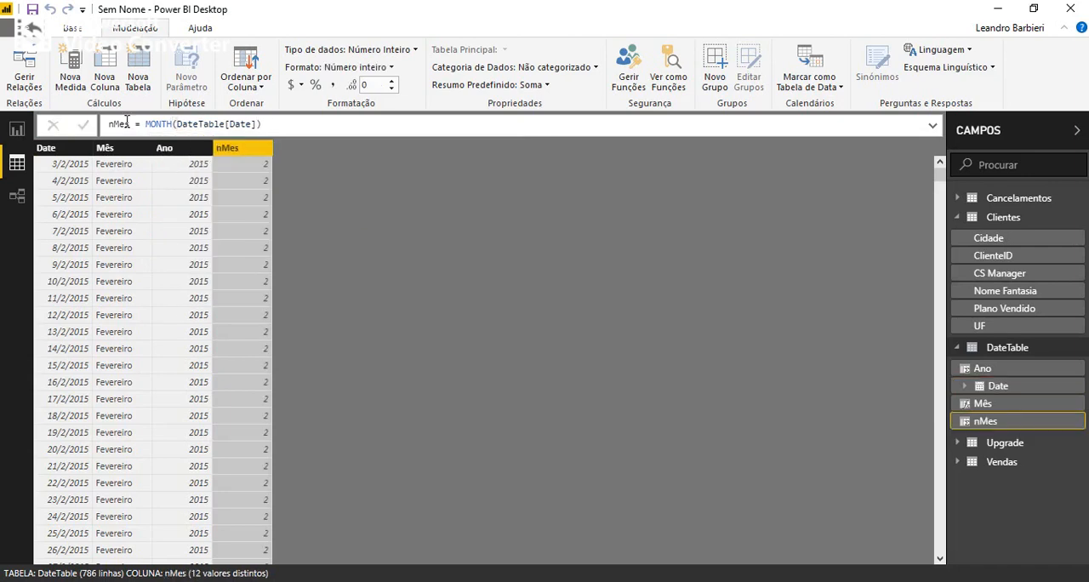
Hide the nMes column in the report view and sort the Mês column by nMes.
right_click(245, 153)
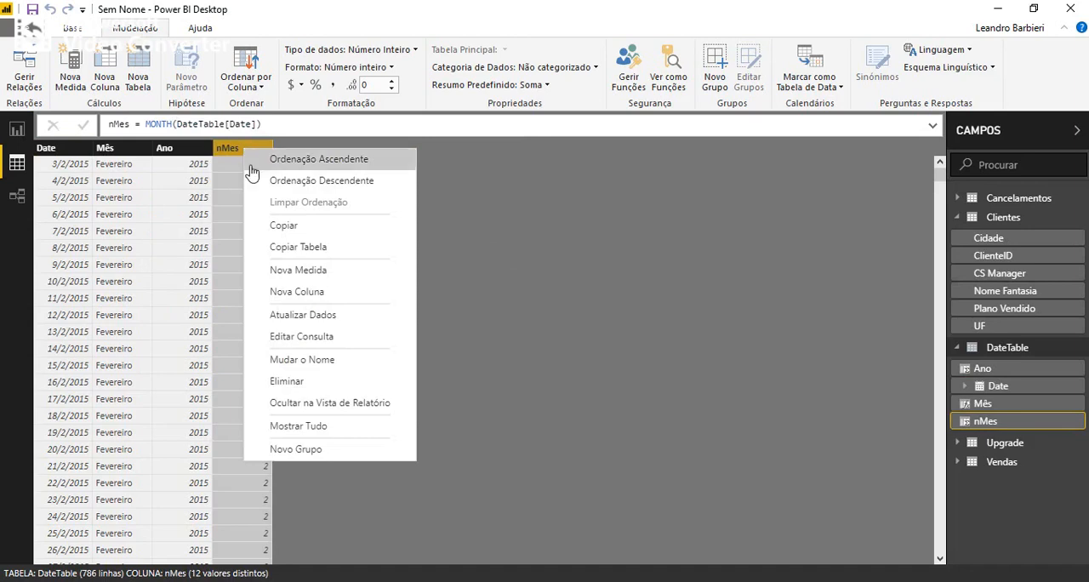
click(352, 404)
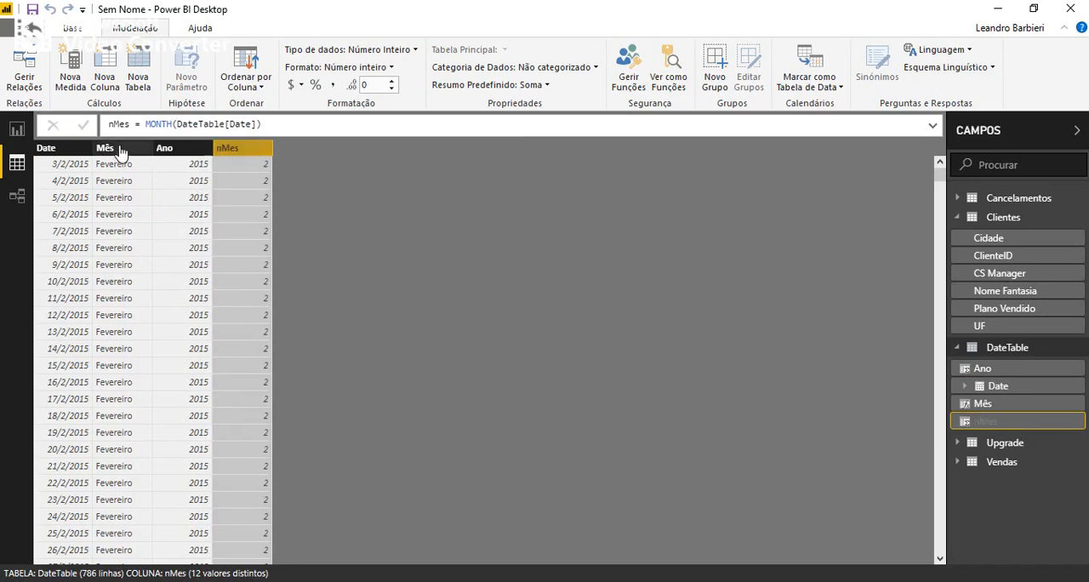
click(119, 148)
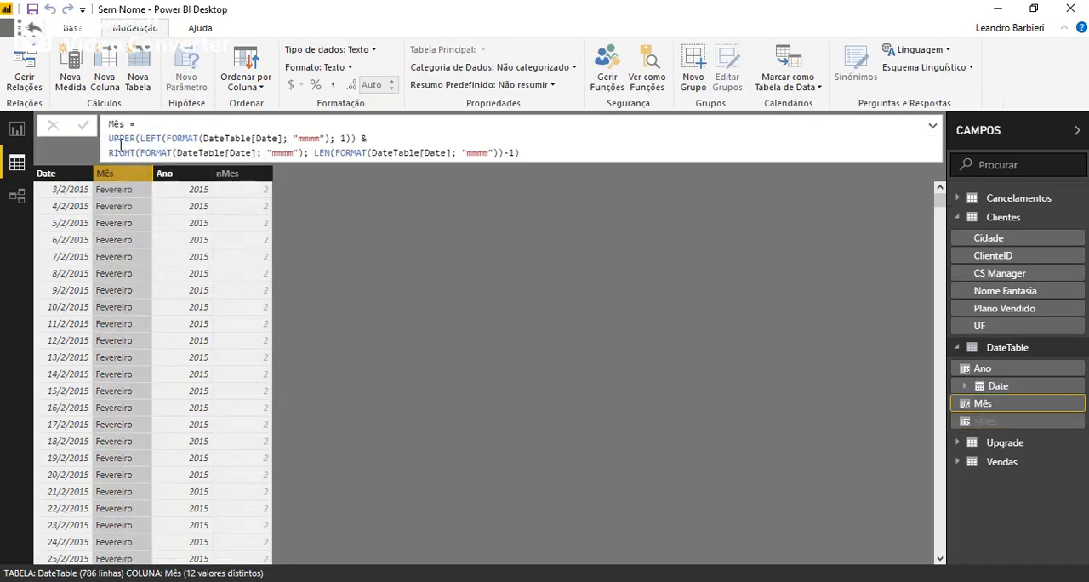
click(249, 88)
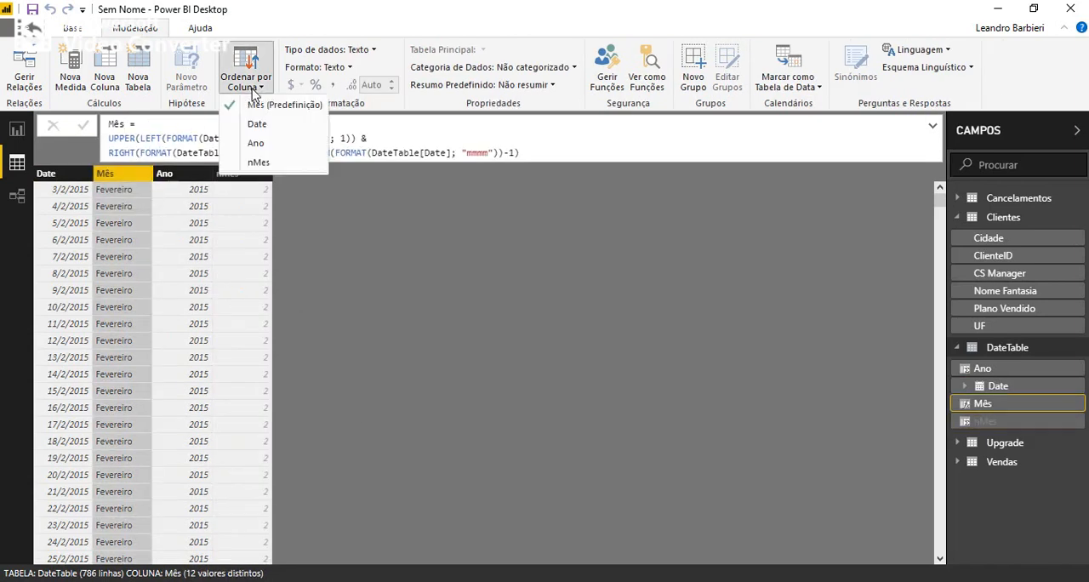
click(262, 163)
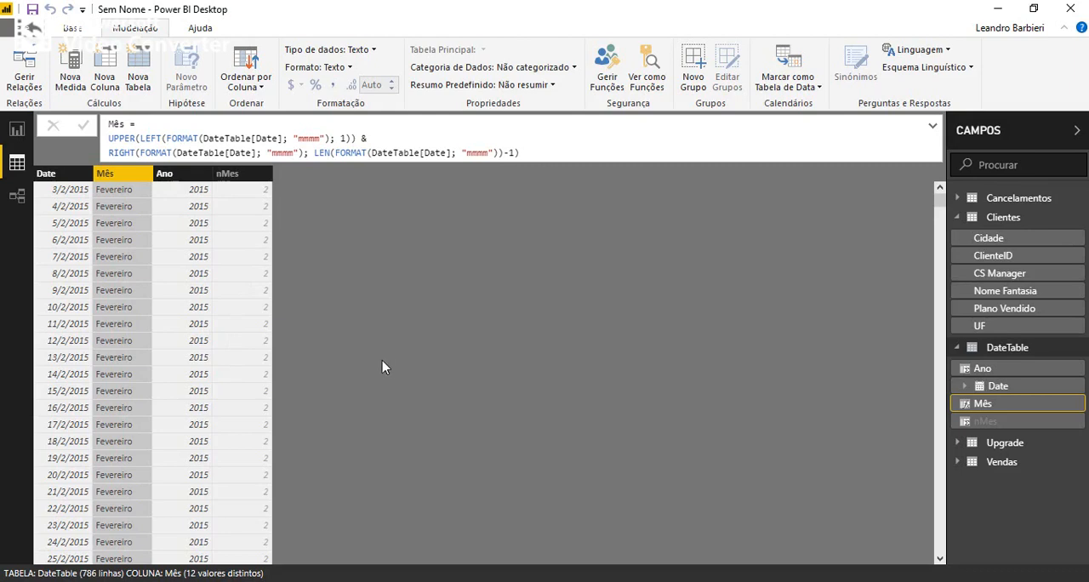
In the relationship diagram, stack DateTable above Clientes and arrange Vendas and Cancelamentos in a column above and below Upgrade.
click(17, 196)
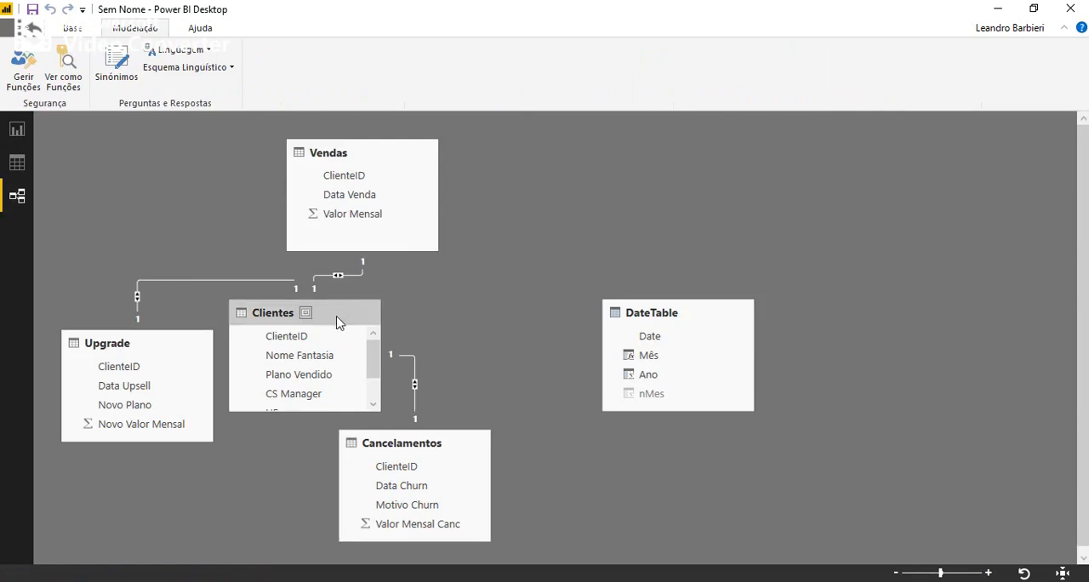
scroll(528, 306, down, 2)
scroll(527, 304, down, 1)
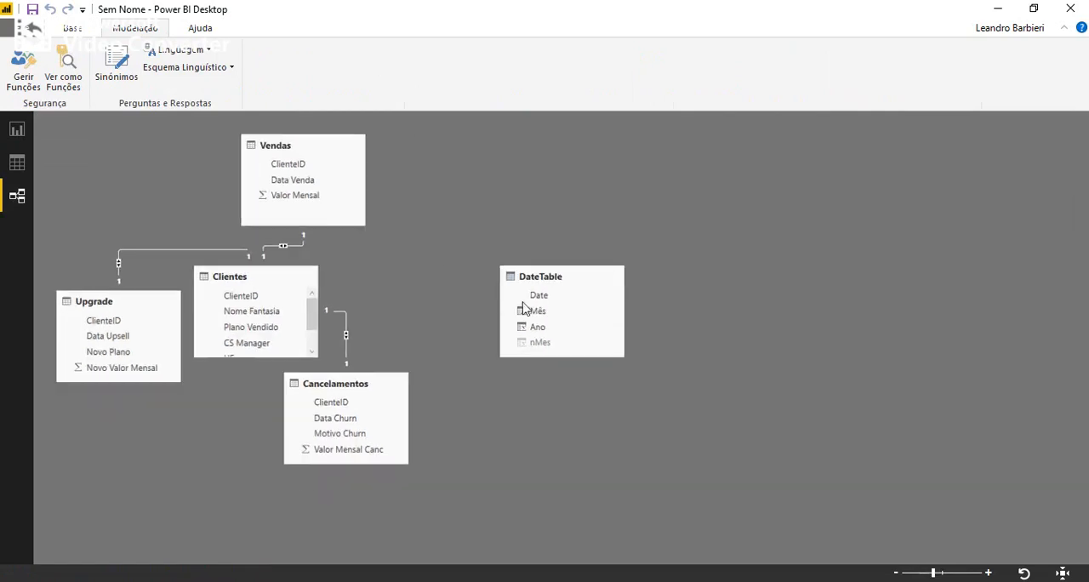
drag(543, 280, 472, 151)
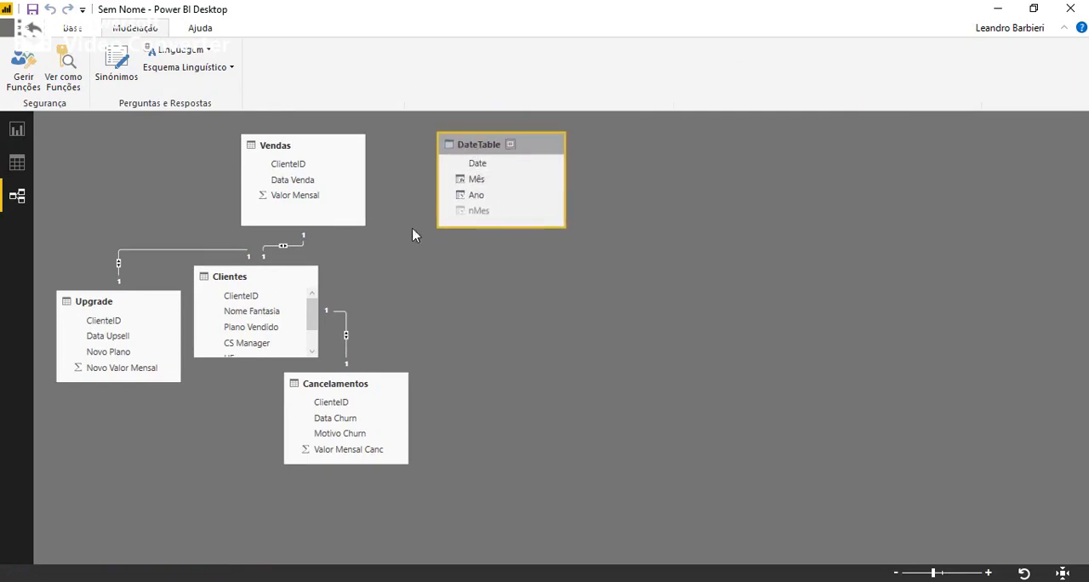
drag(213, 284, 459, 287)
drag(274, 153, 141, 162)
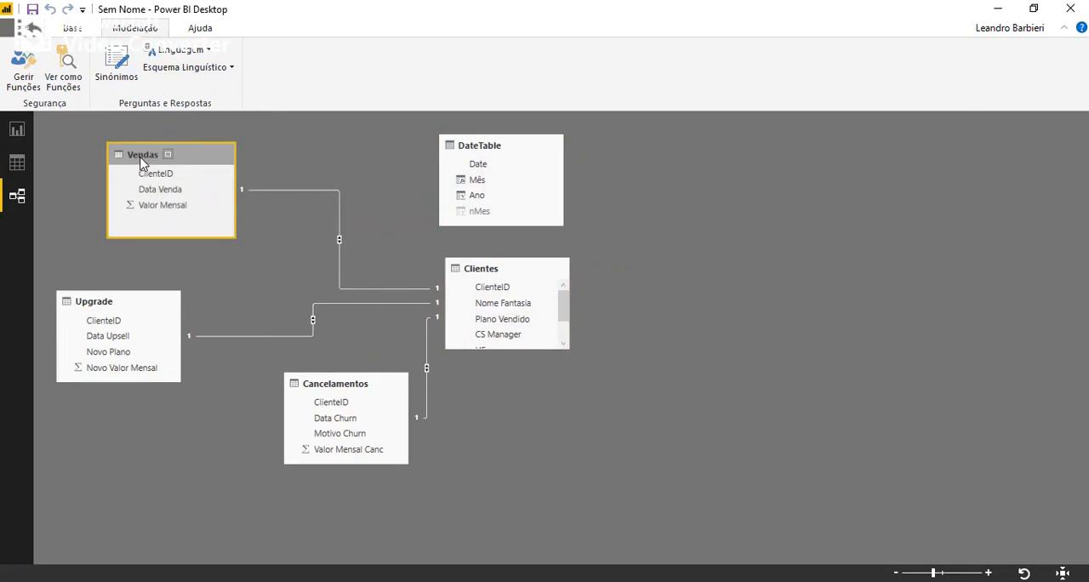
drag(340, 392, 149, 425)
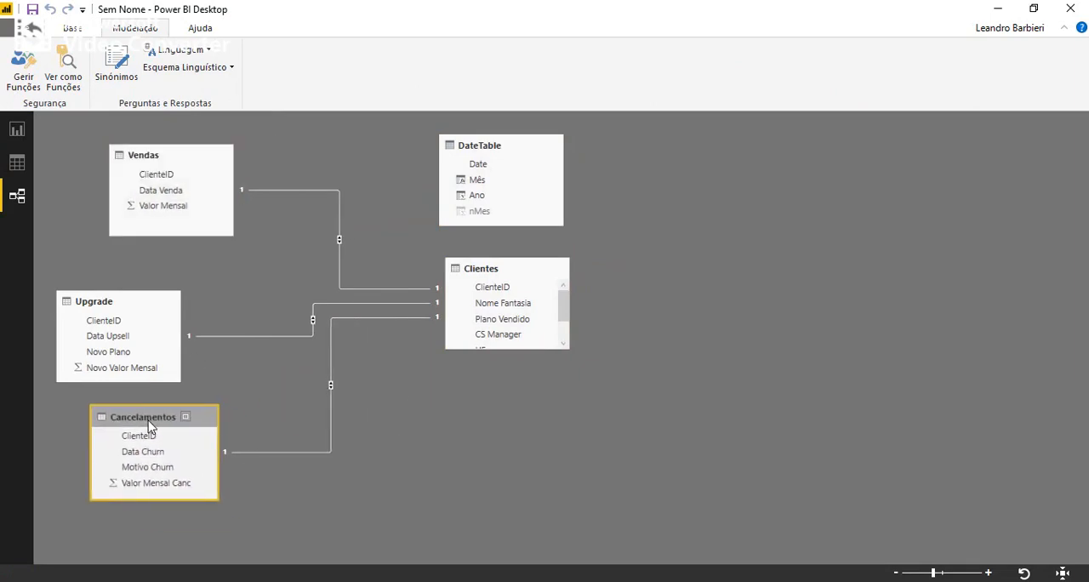
click(340, 279)
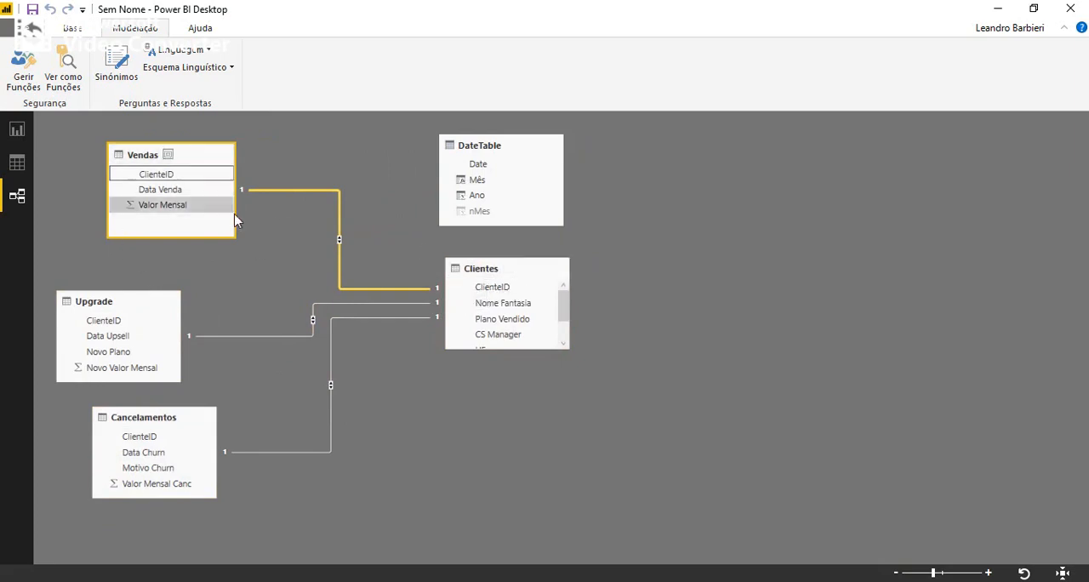
Set the cardinality of the Vendas–Clientes relationship to Muitos para um (*:1).
double_click(368, 289)
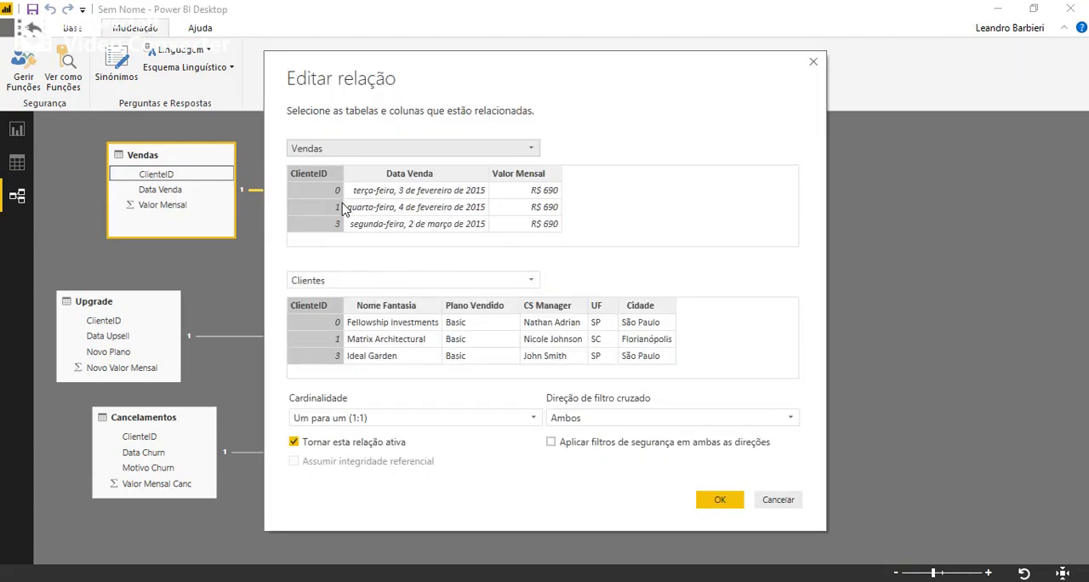
click(383, 425)
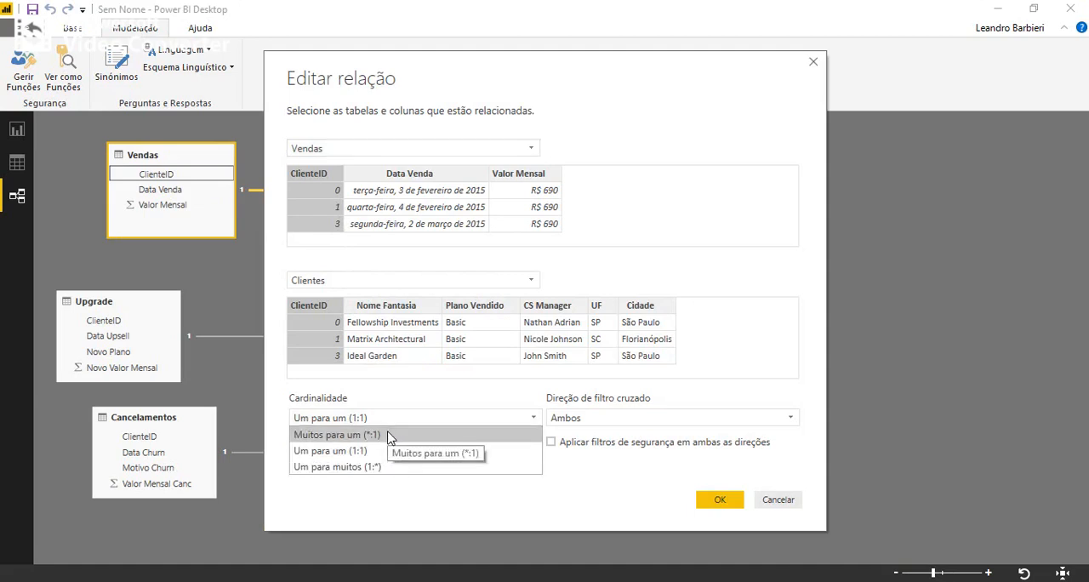
click(389, 436)
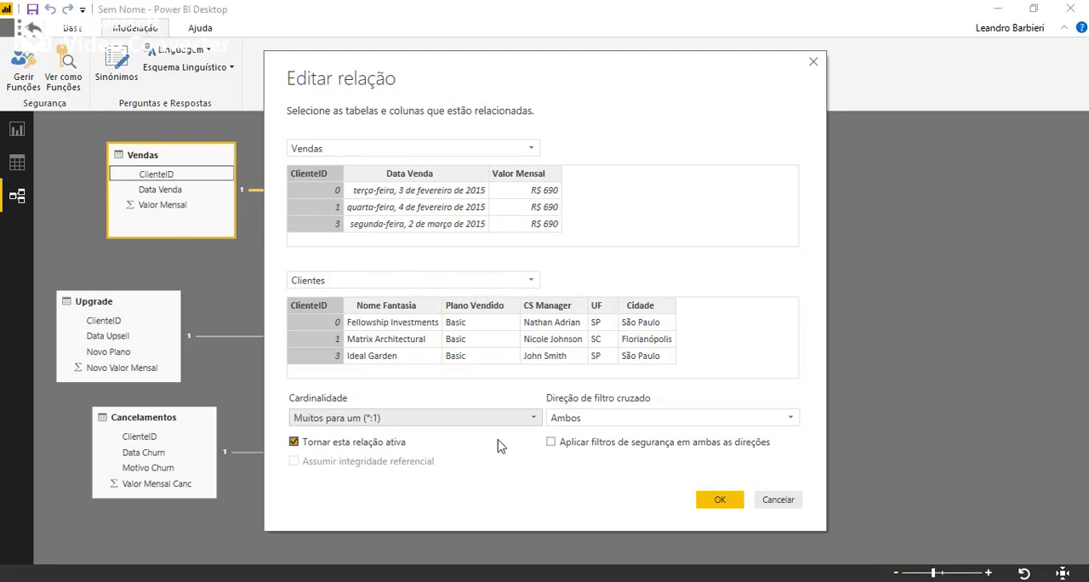
click(728, 502)
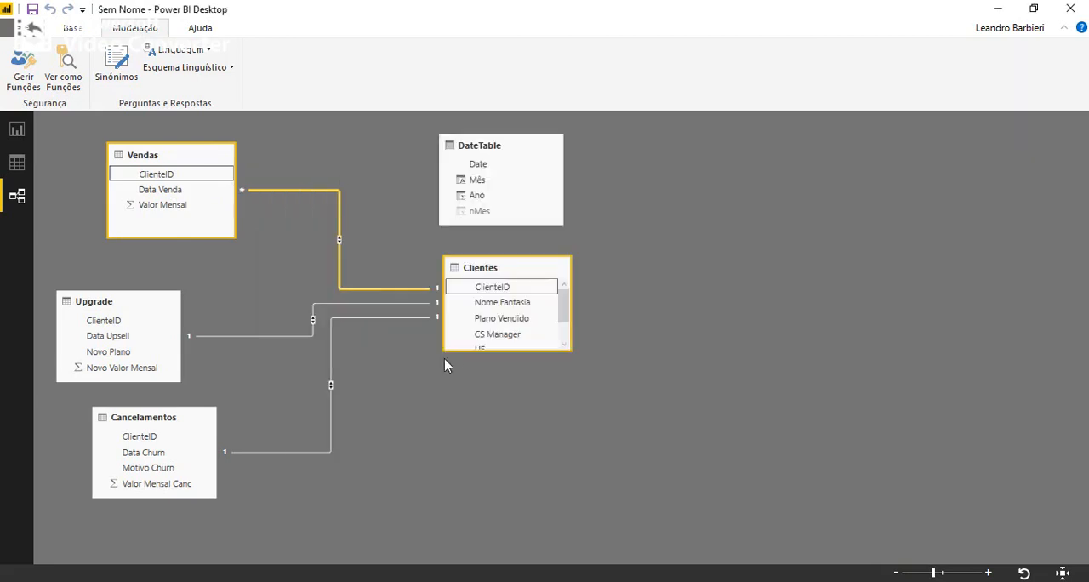
Set the cardinality of the Upgrade–Clientes relationship to Muitos para um (*:1).
double_click(300, 337)
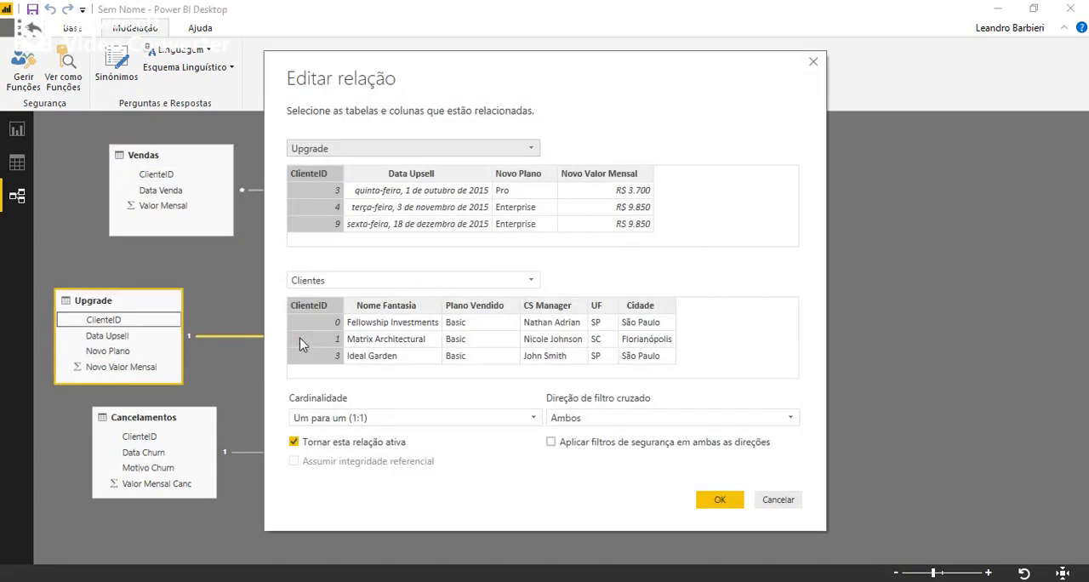
click(353, 417)
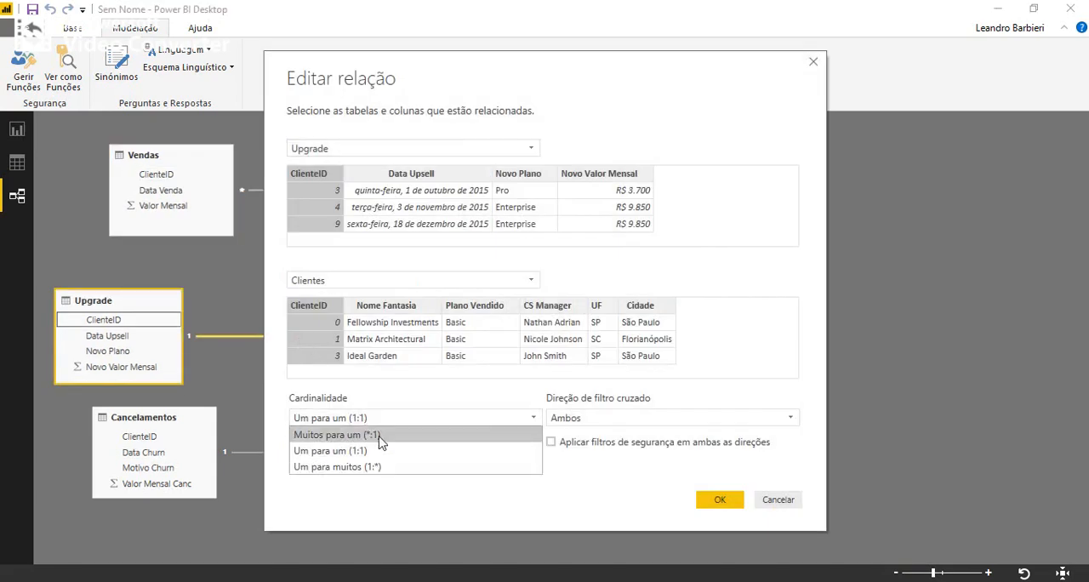
click(379, 436)
click(720, 501)
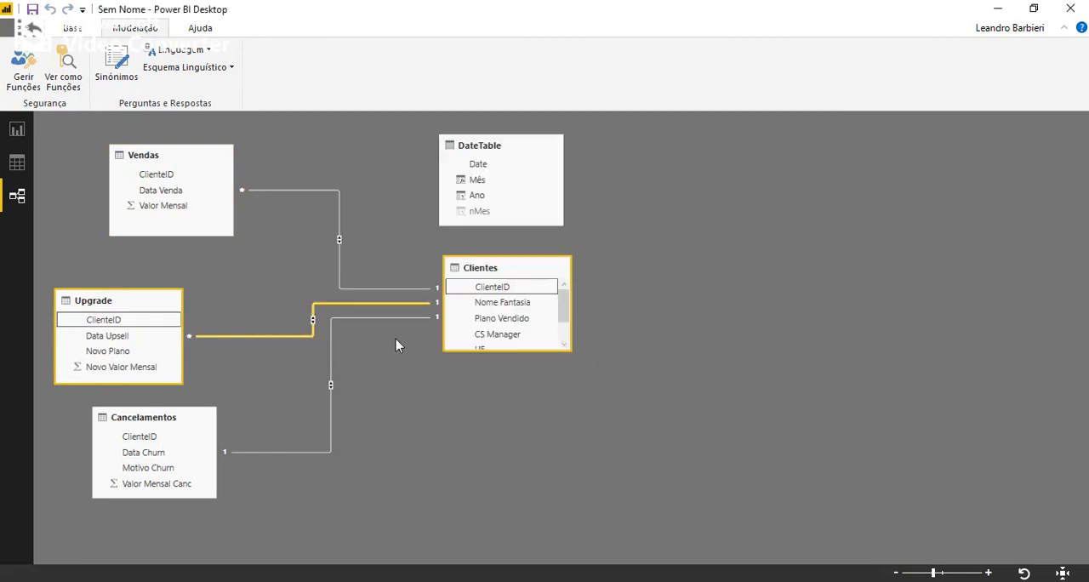
Set the cardinality of the Cancelamentos–Clientes relationship to Muitos para um (*:1).
double_click(287, 452)
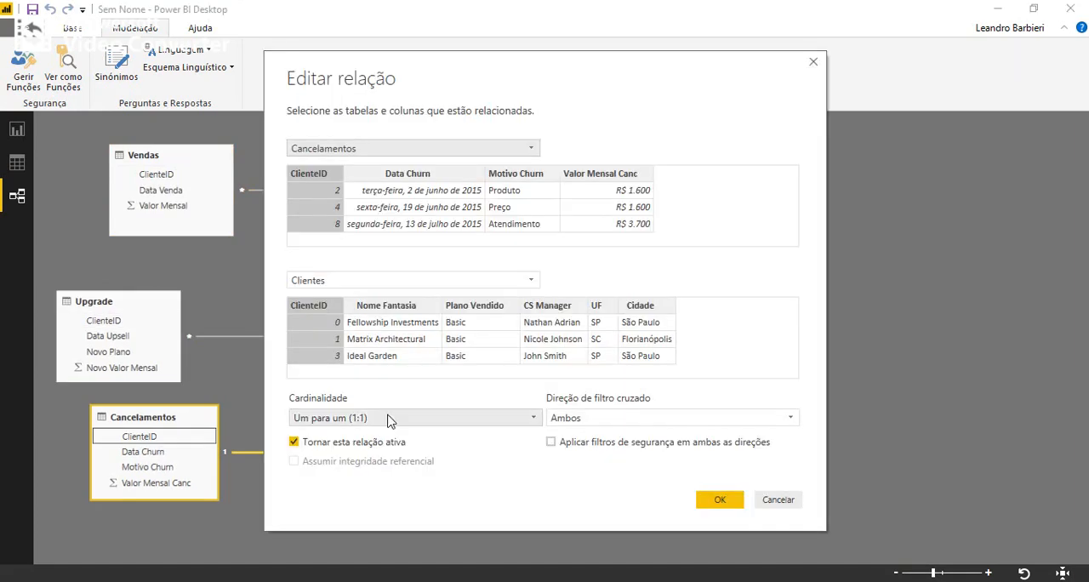
click(389, 417)
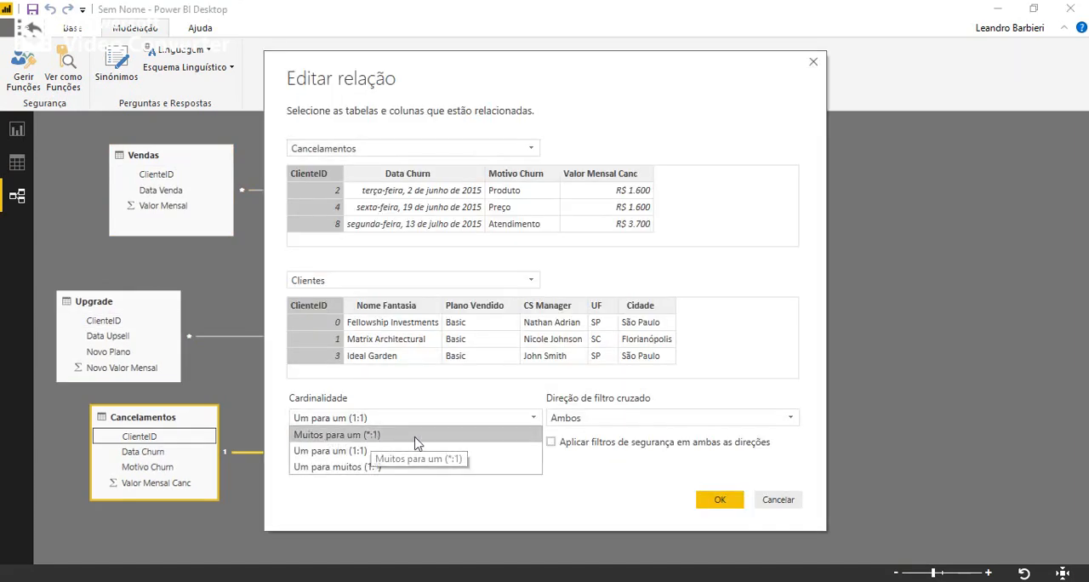
click(413, 438)
click(720, 502)
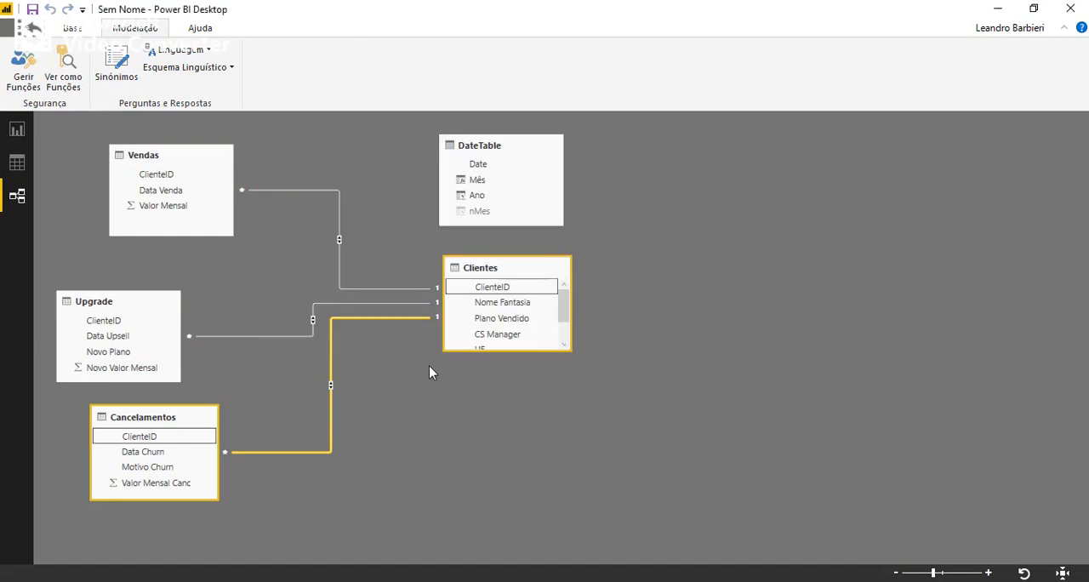
Arrange Vendas, Upgrade and Cancelamentos in a column between DateTable and Clientes, with DateTable on the opposite side from Clientes and slightly taller.
drag(472, 145, 5, 236)
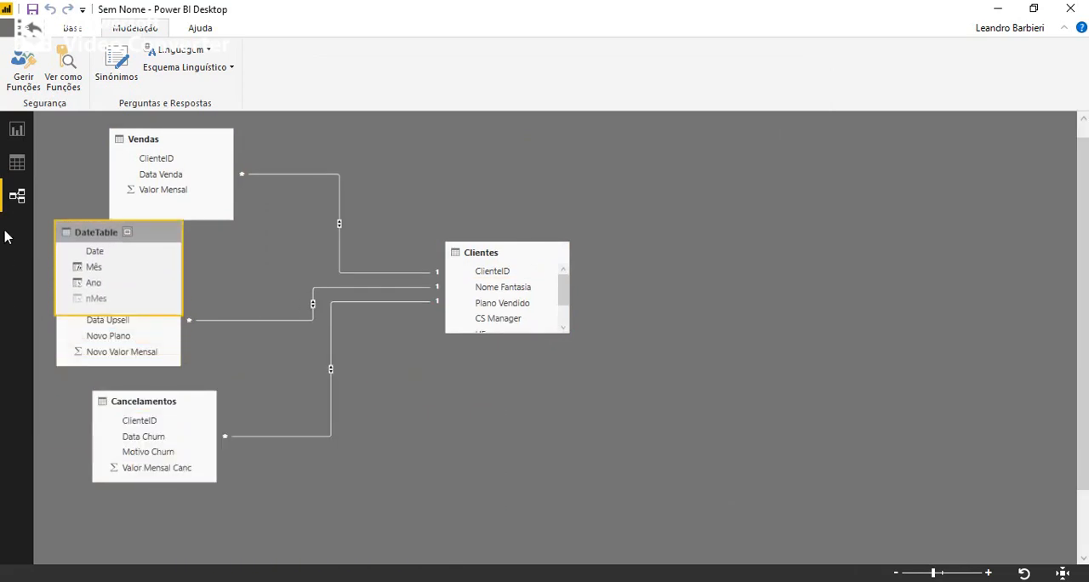
drag(147, 163, 290, 170)
click(162, 372)
drag(136, 300, 332, 276)
drag(150, 423, 311, 391)
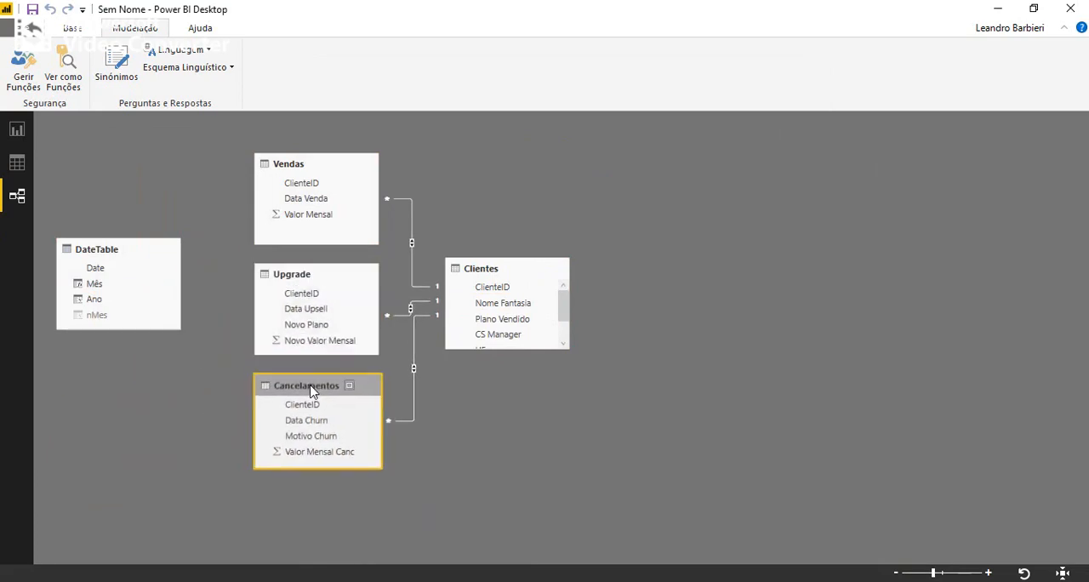
click(110, 266)
drag(111, 331, 112, 365)
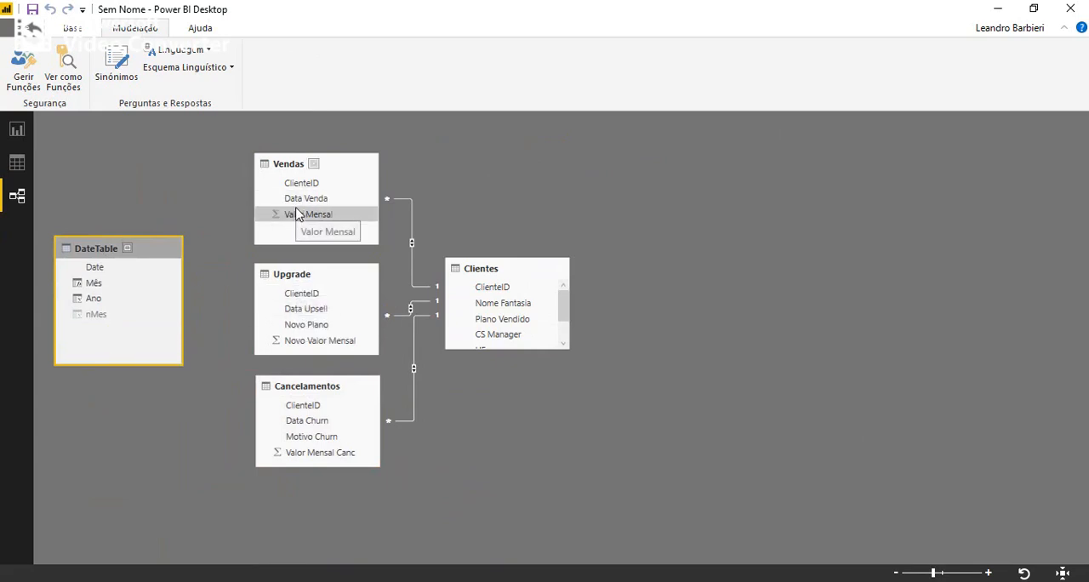
Relate Data Venda, Data Upsell and Data Churn to the Date column of DateTable, and shift DateTable slightly down.
drag(299, 201, 101, 271)
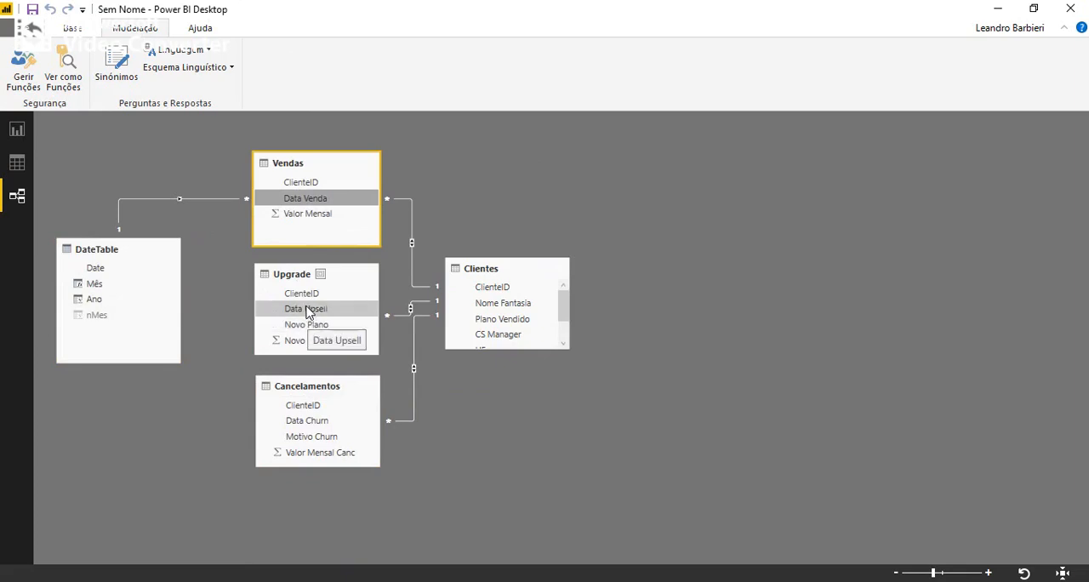
drag(315, 318, 96, 272)
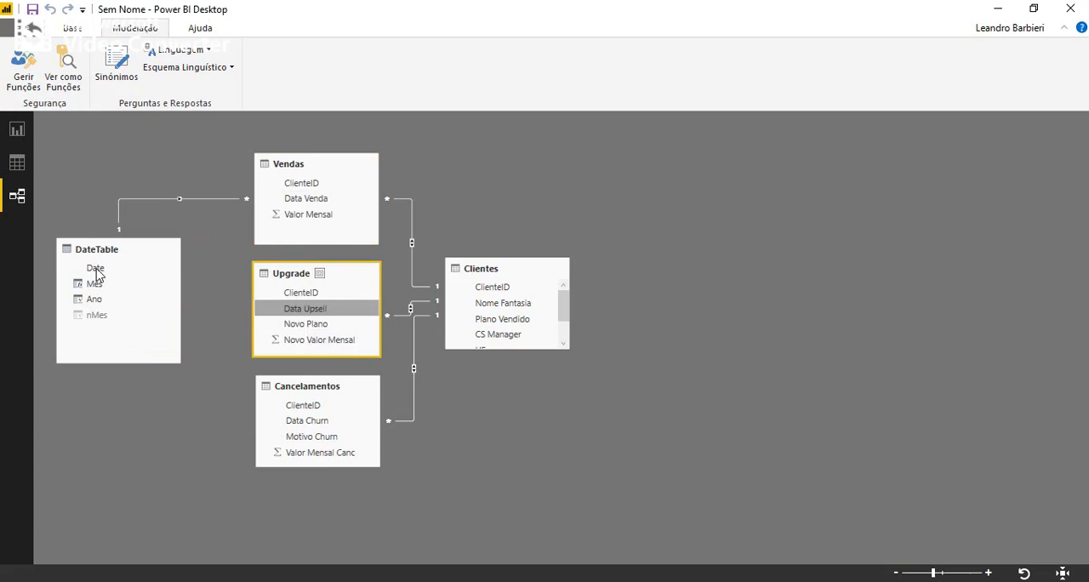
drag(314, 421, 96, 270)
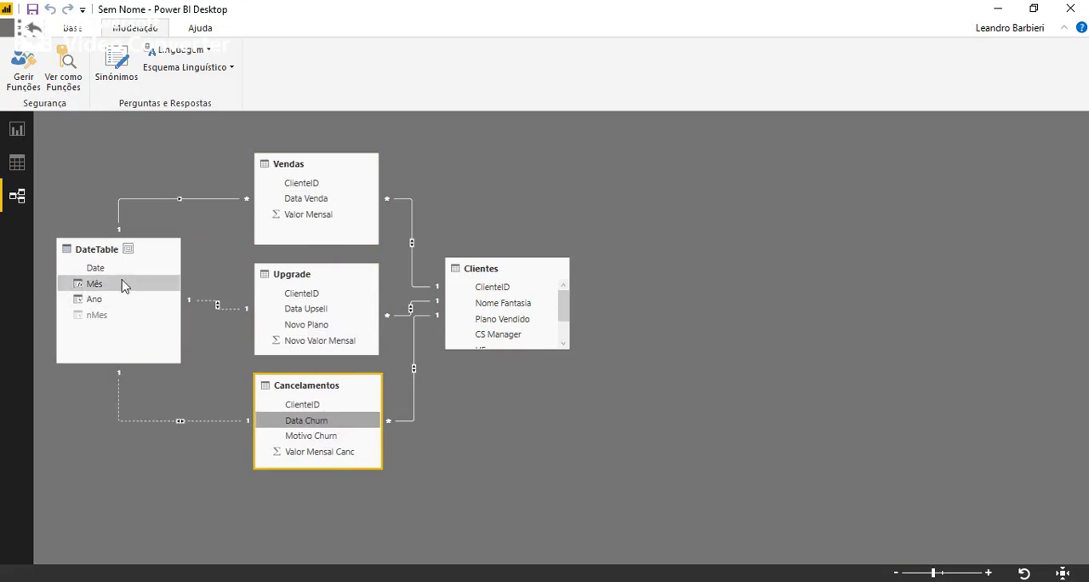
click(97, 250)
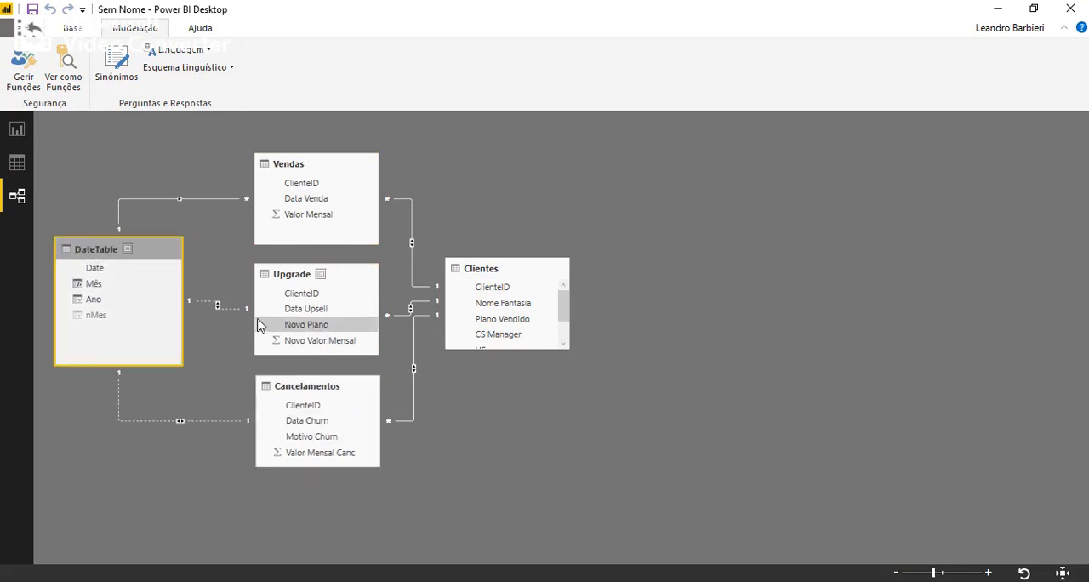
click(231, 308)
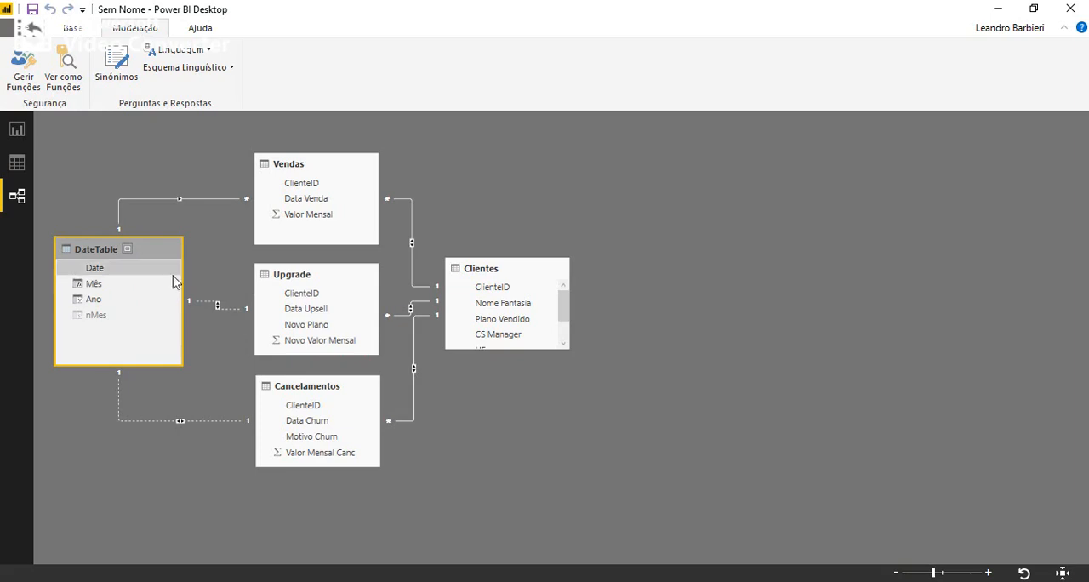
mouse_move(75, 254)
mouse_down()
mouse_move(74, 265)
mouse_move(58, 261)
mouse_up()
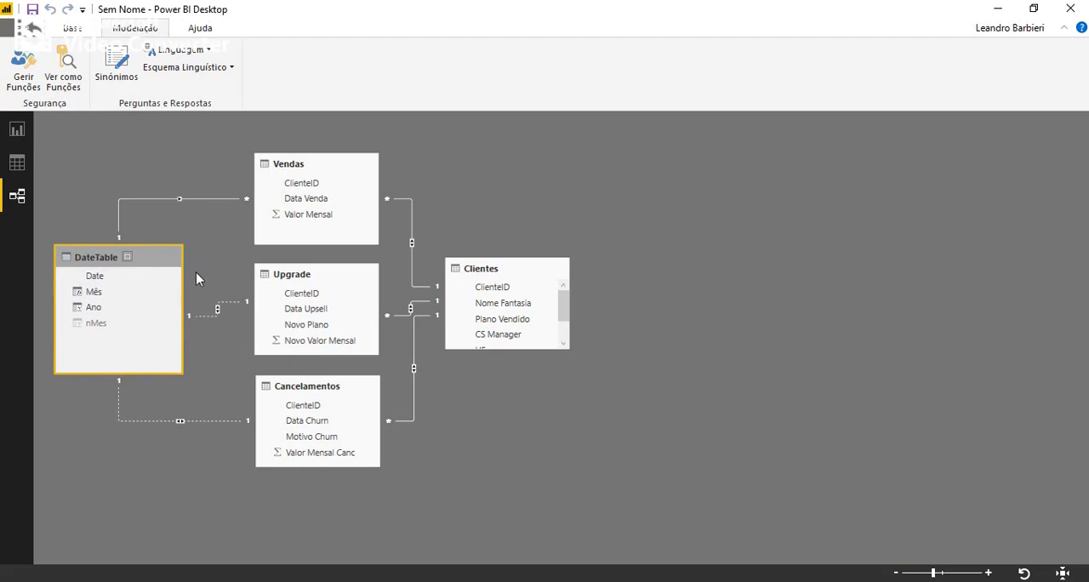
Set the cardinality of the Upgrade–DateTable relationship to Muitos para um (*:1).
double_click(211, 317)
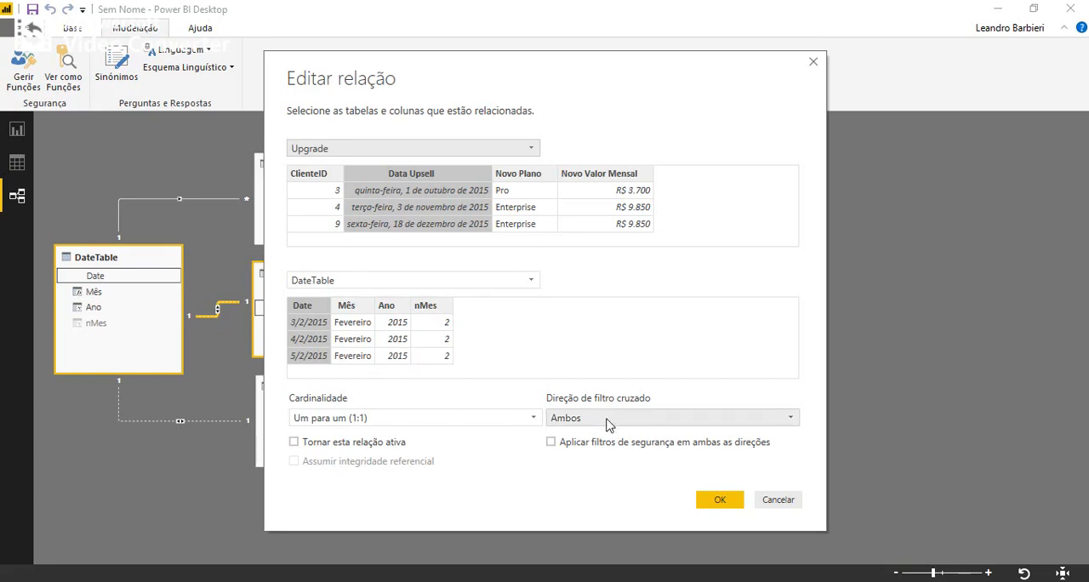
drag(553, 76, 795, 128)
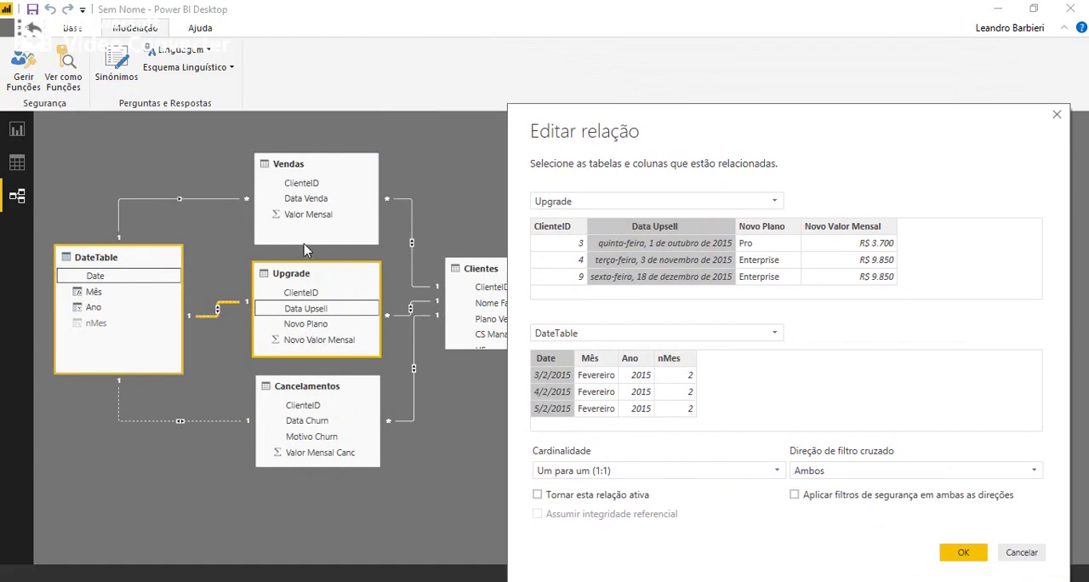
drag(695, 112, 629, 30)
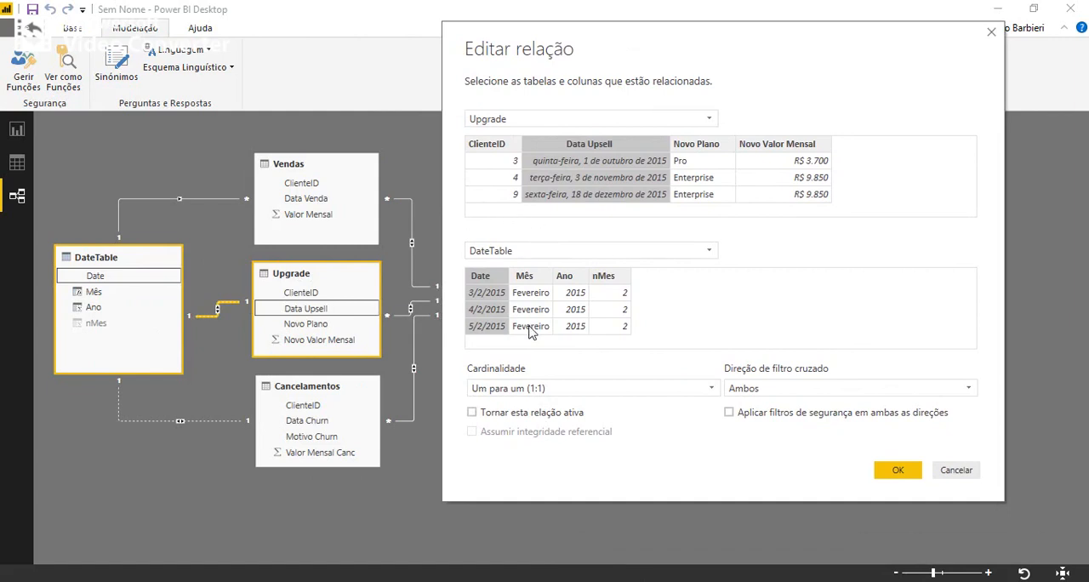
click(566, 390)
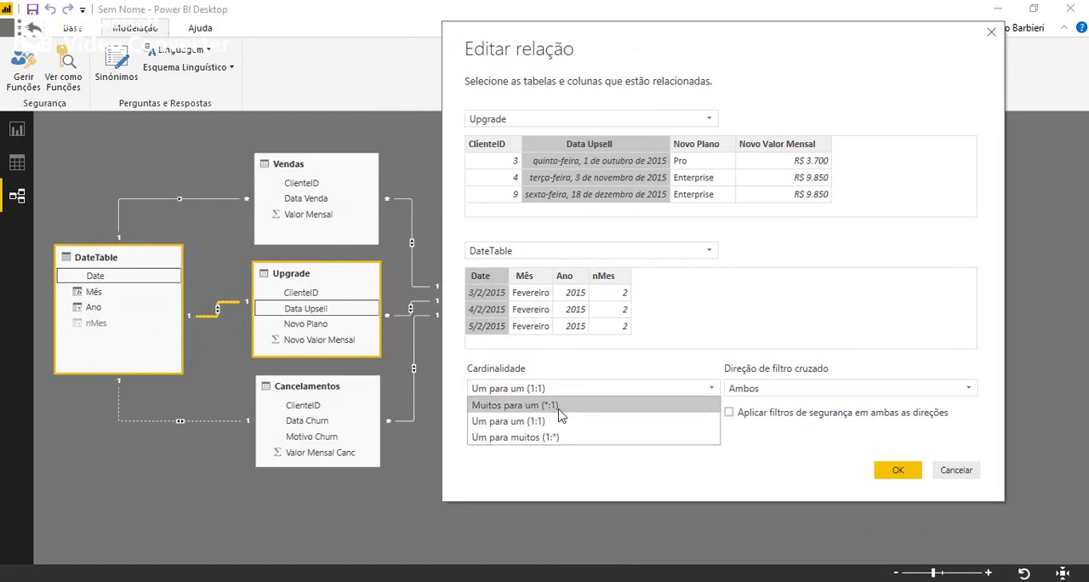
click(560, 408)
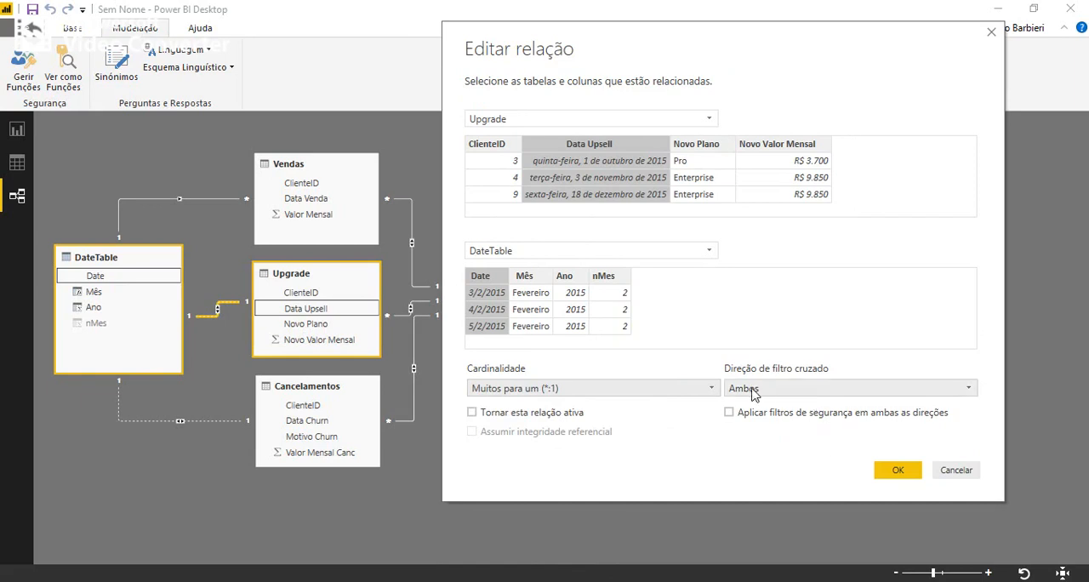
click(895, 472)
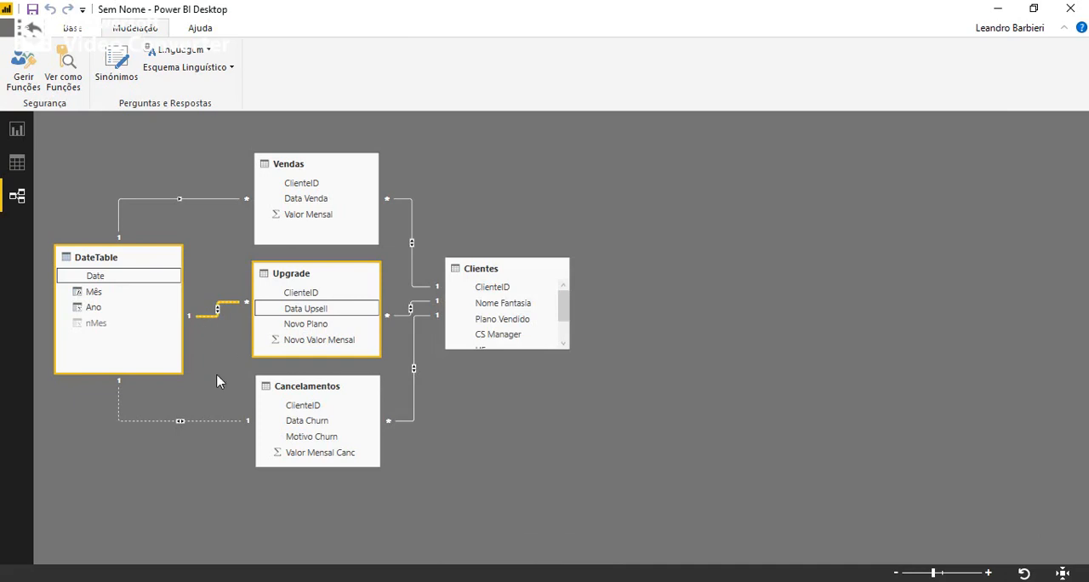
Set the cardinality of the Cancelamentos–DateTable relationship to Muitos para um (*:1).
double_click(214, 420)
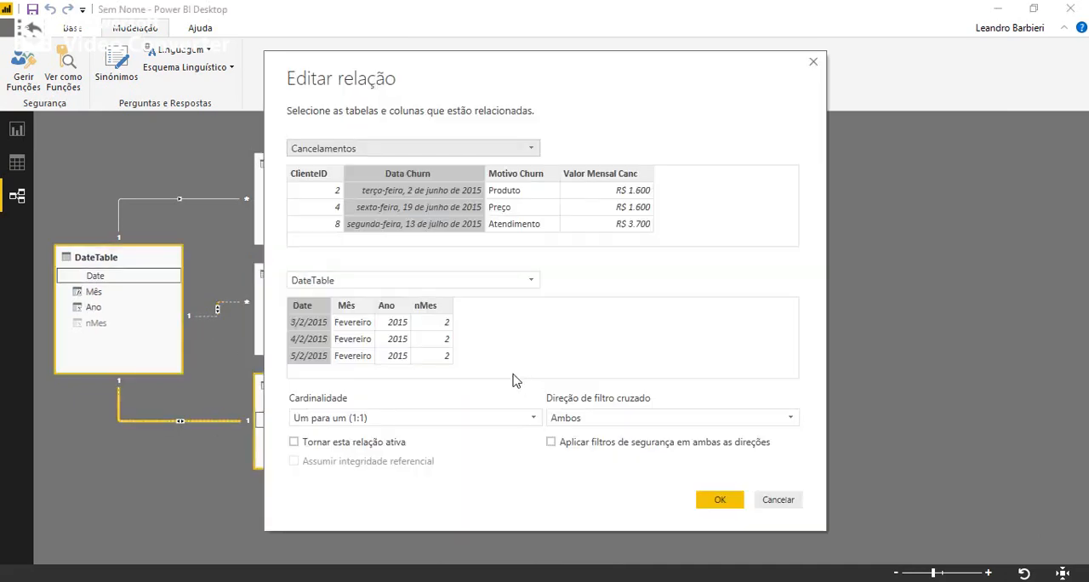
click(425, 418)
click(360, 435)
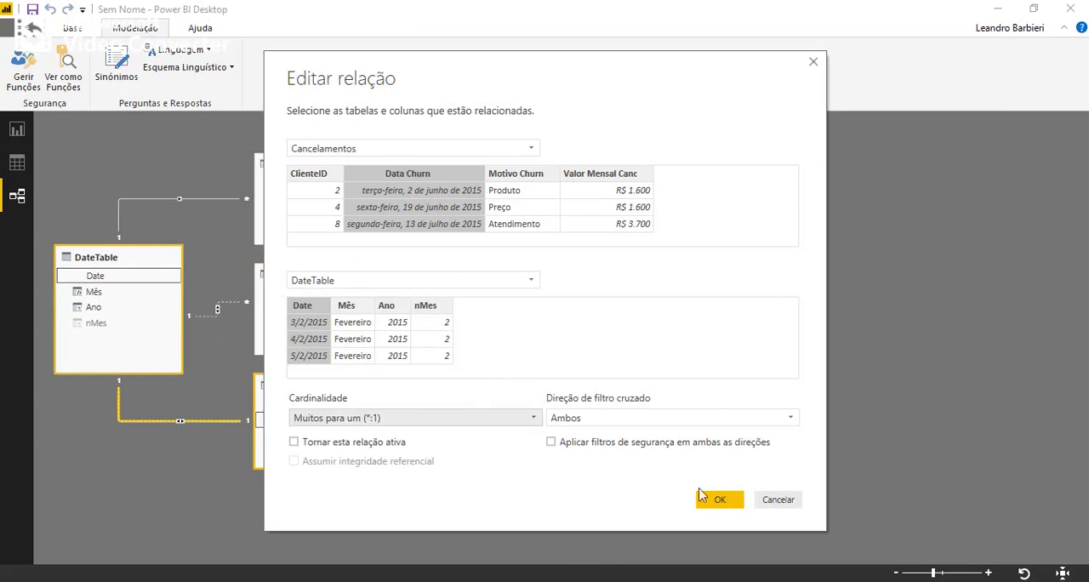
click(717, 501)
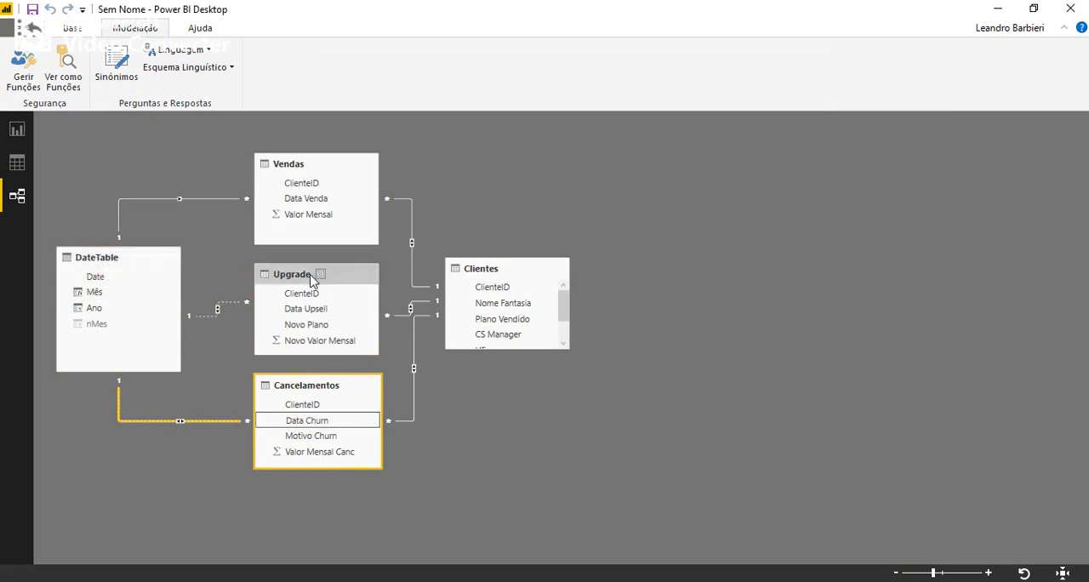
Set the Upgrade–DateTable relationship's cross-filter direction to Único, try making the relationship active, and apply it as inactive.
double_click(206, 317)
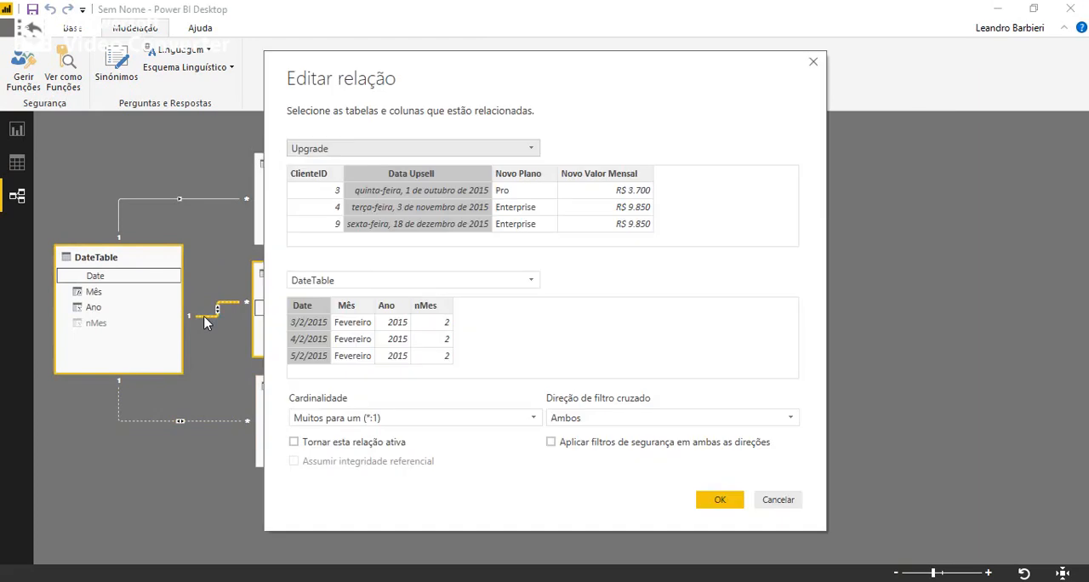
click(603, 417)
click(601, 435)
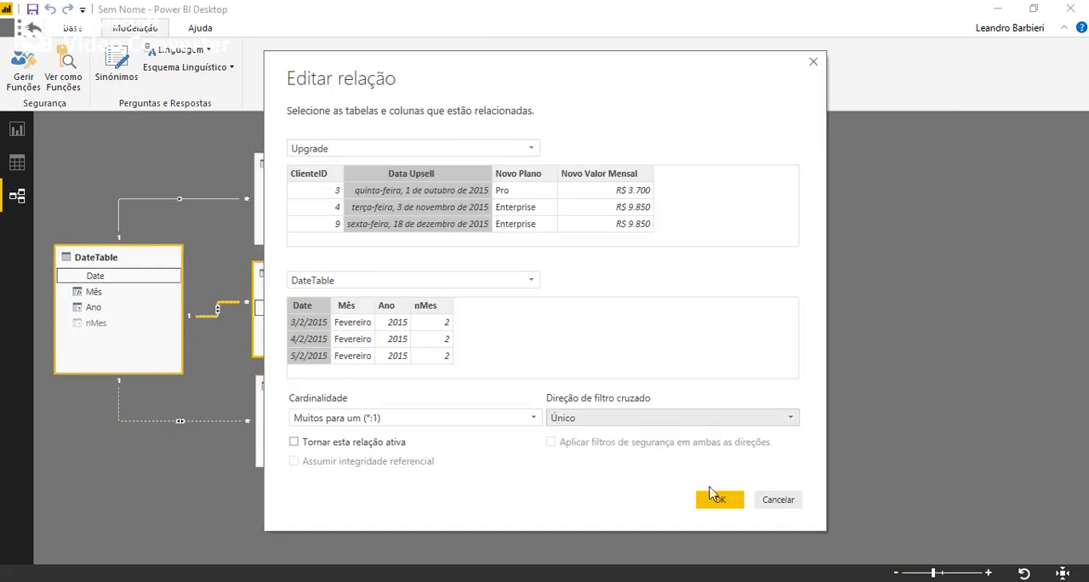
click(306, 445)
click(306, 444)
click(306, 444)
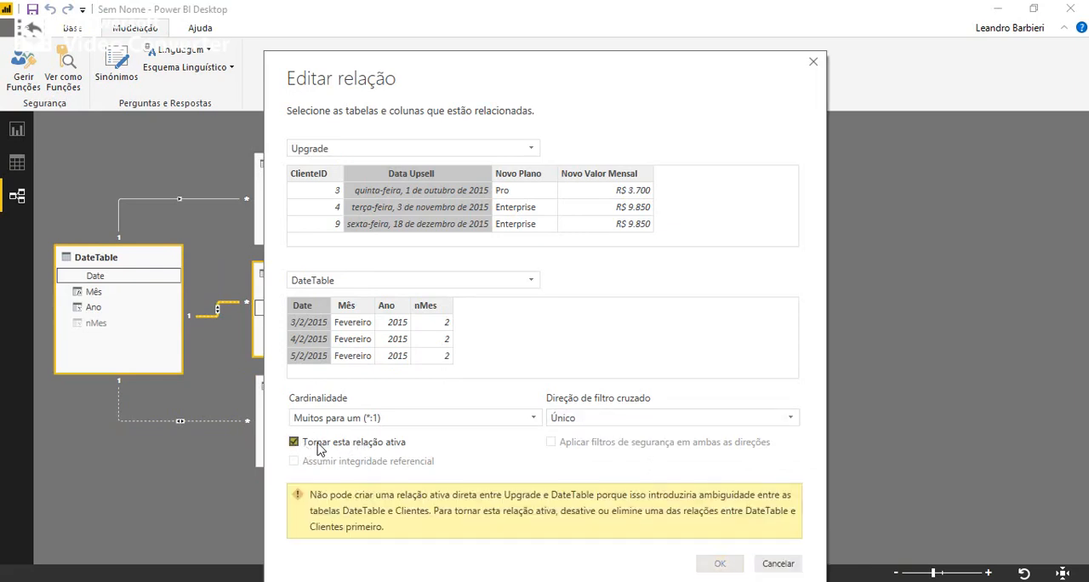
click(298, 443)
click(714, 502)
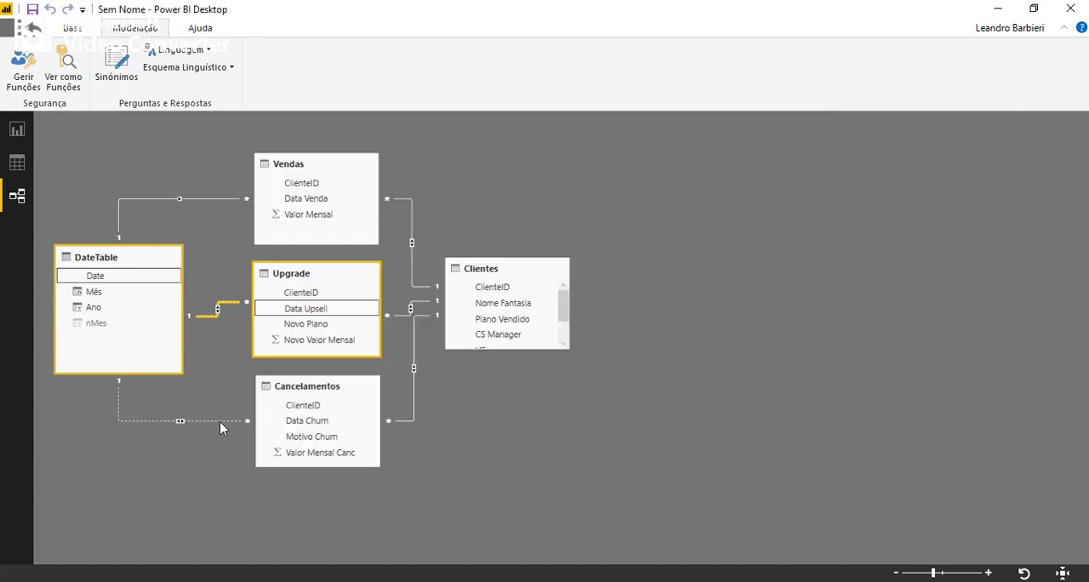
Set the Cancelamentos–DateTable relationship's cross-filter direction to Único, try making the relationship active, and apply it as inactive.
double_click(220, 421)
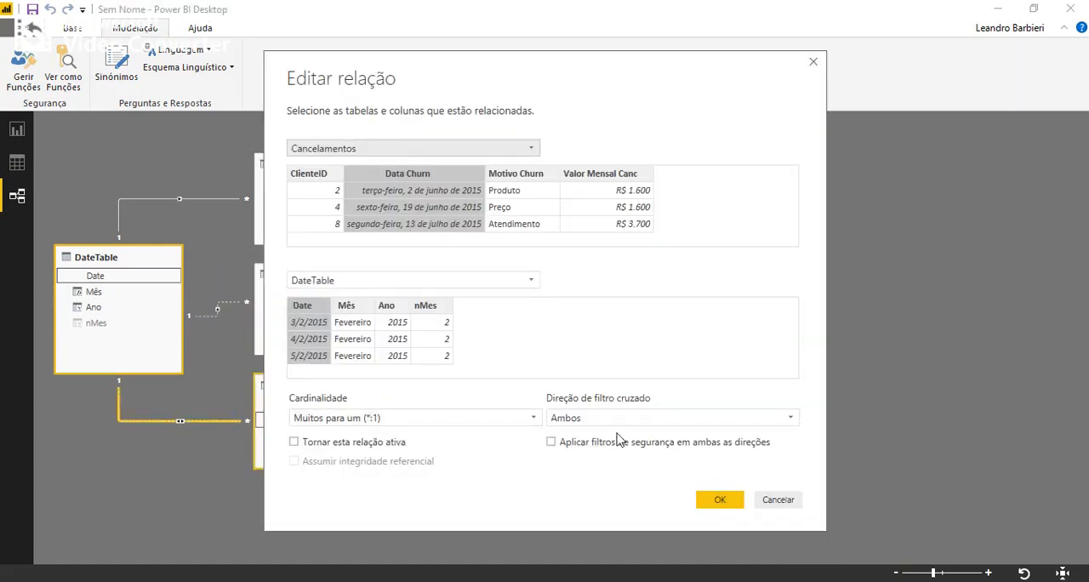
click(596, 417)
click(568, 436)
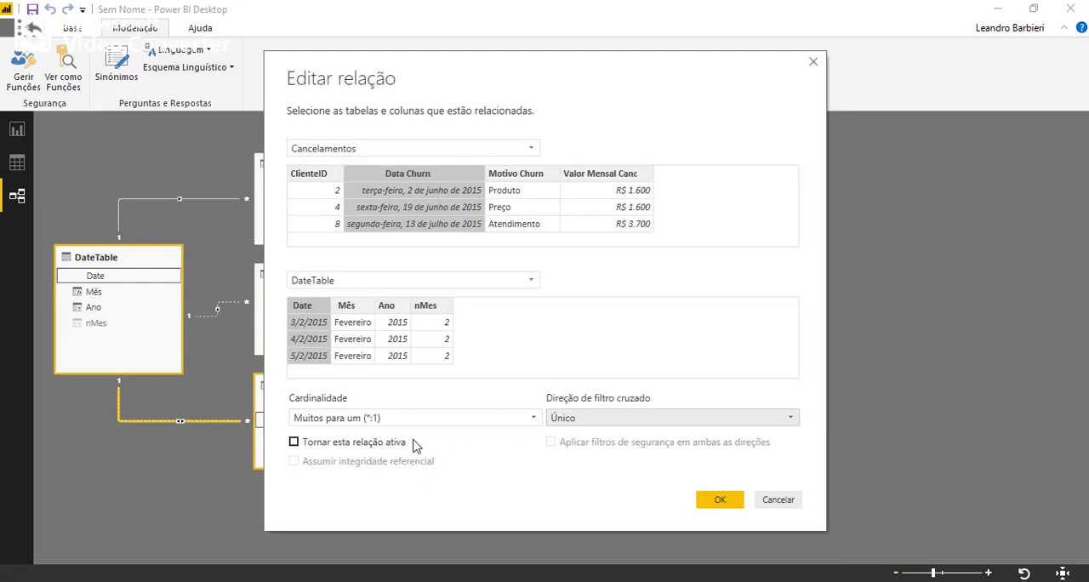
click(415, 443)
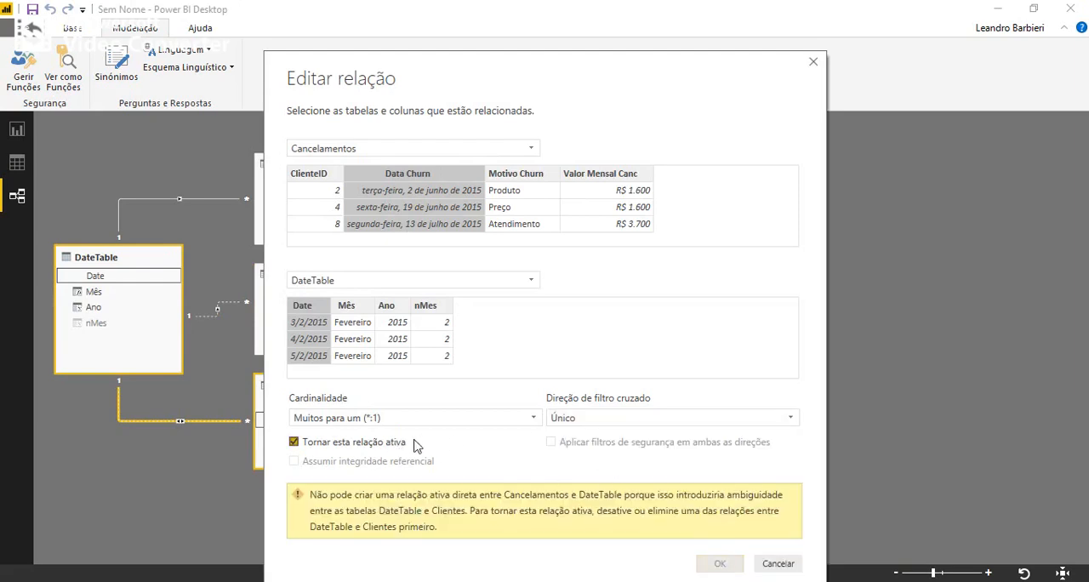
click(393, 443)
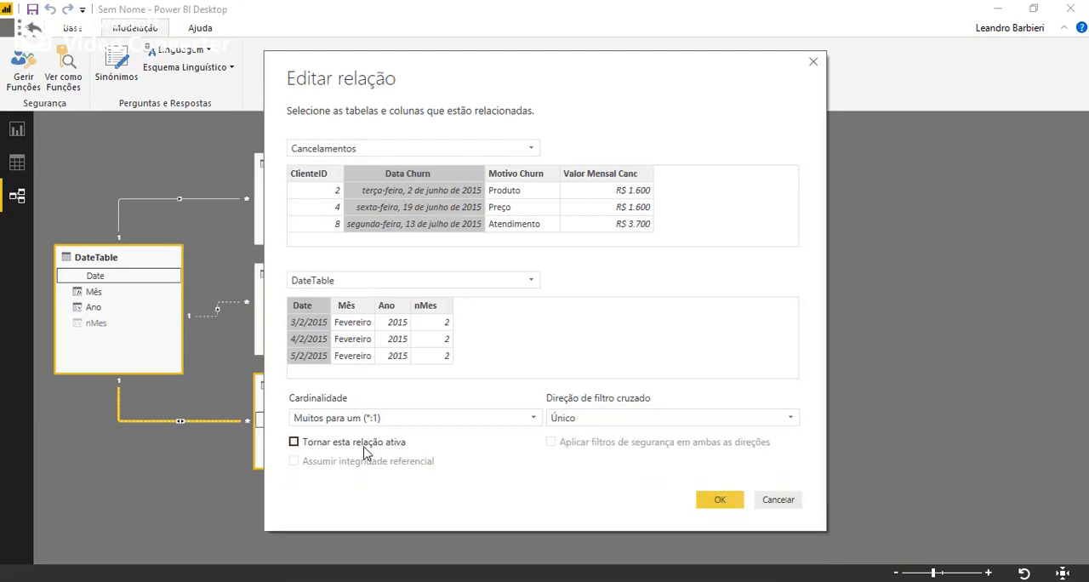
click(719, 502)
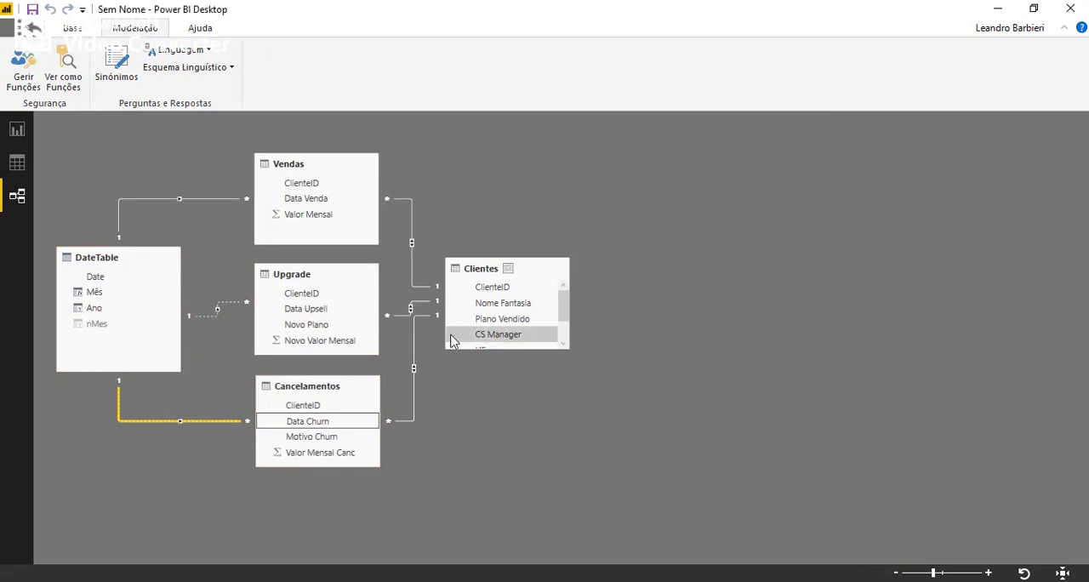
Move Clientes farther away from the fact tables and set the Vendas–Clientes relationship's cross-filter direction to Único.
drag(483, 278, 606, 281)
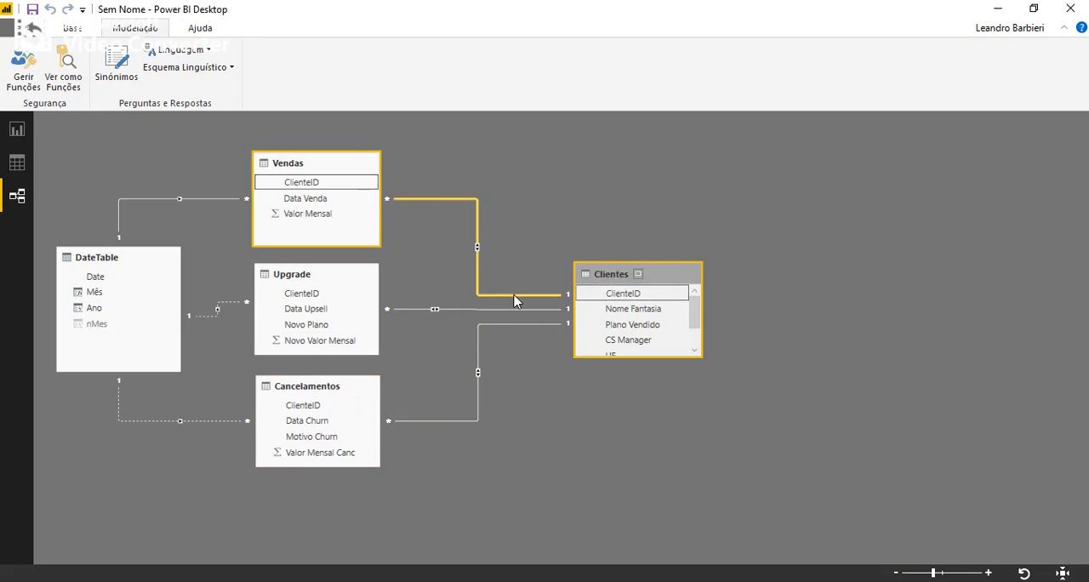
double_click(478, 270)
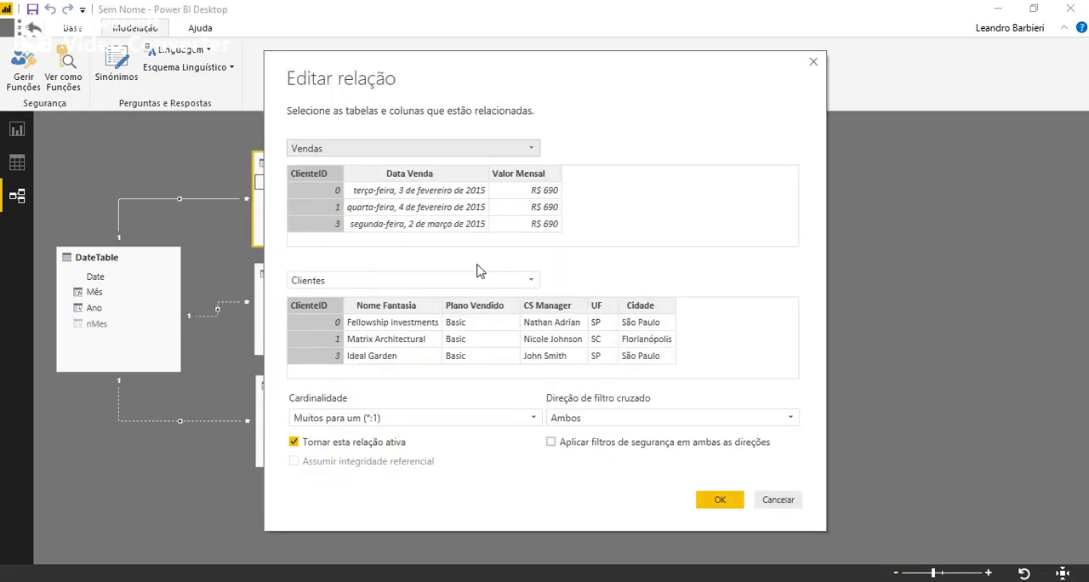
click(595, 418)
click(596, 436)
click(719, 499)
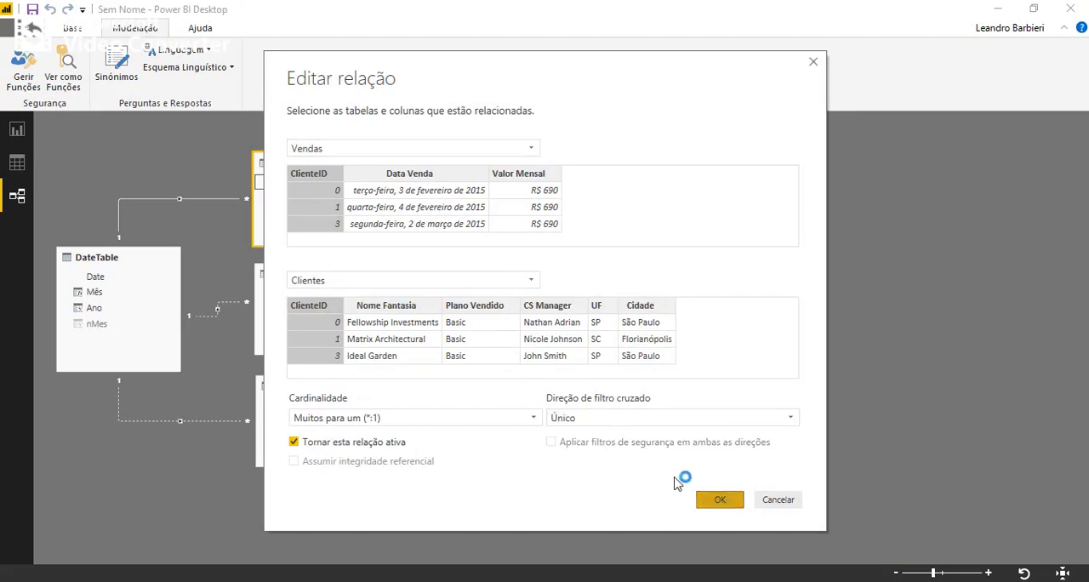
Set the cross-filter direction of the Upgrade–Clientes relationship to Único.
double_click(503, 310)
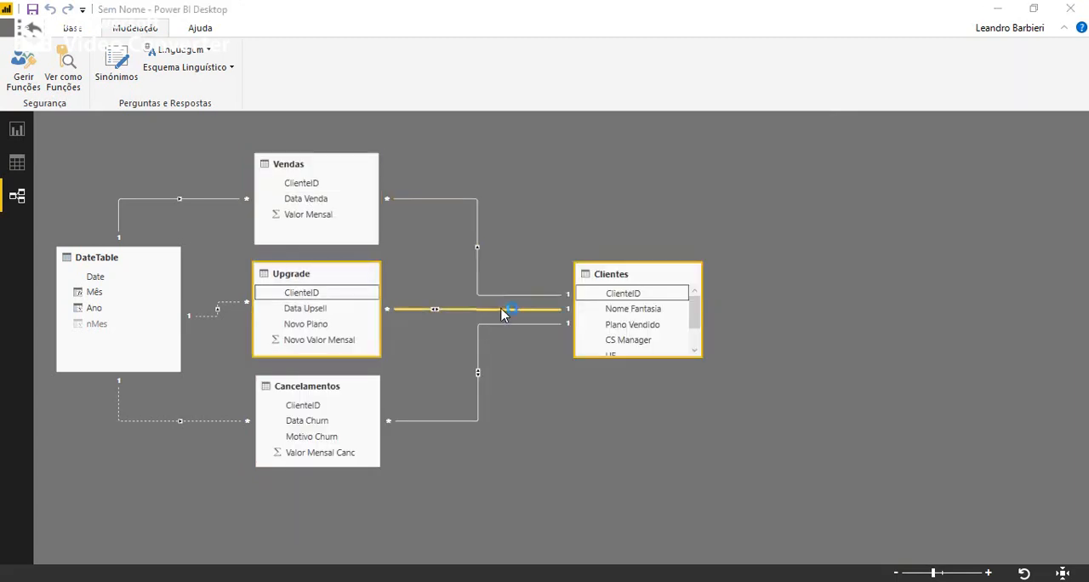
click(570, 416)
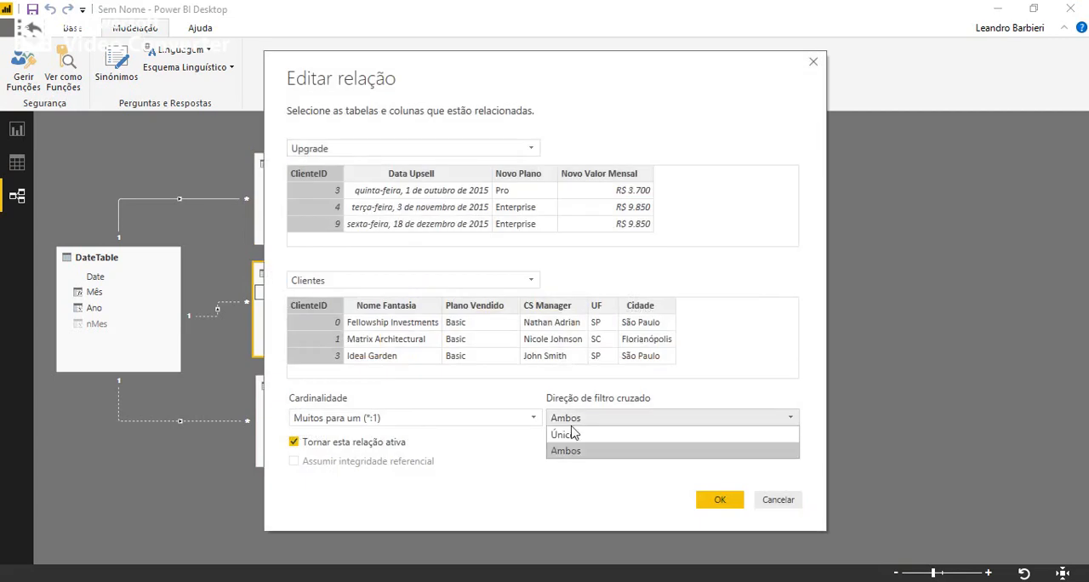
click(574, 432)
click(725, 502)
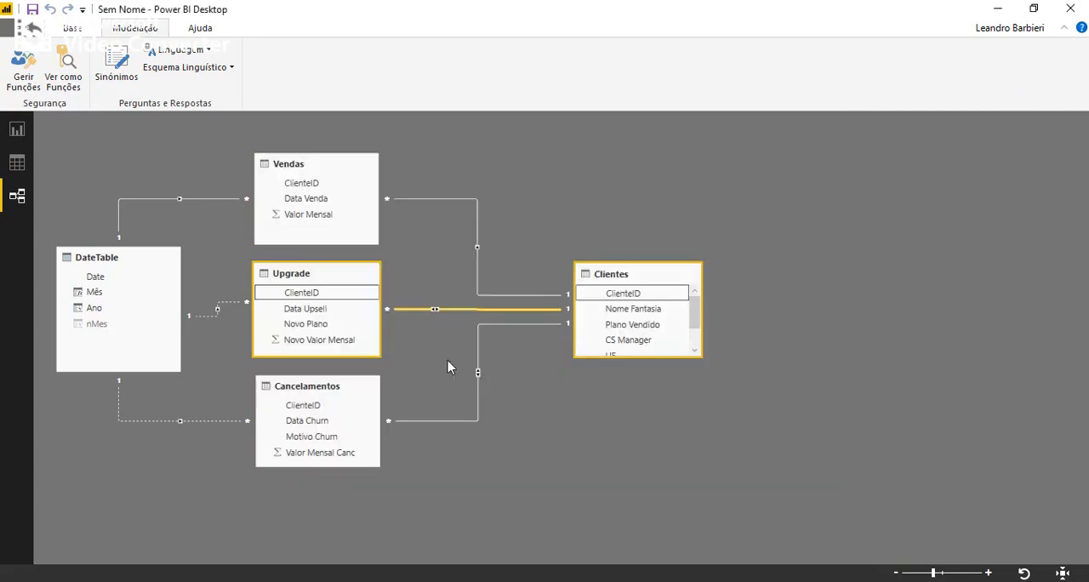
Set the cross-filter direction of the Cancelamentos–Clientes relationship to Único.
click(478, 352)
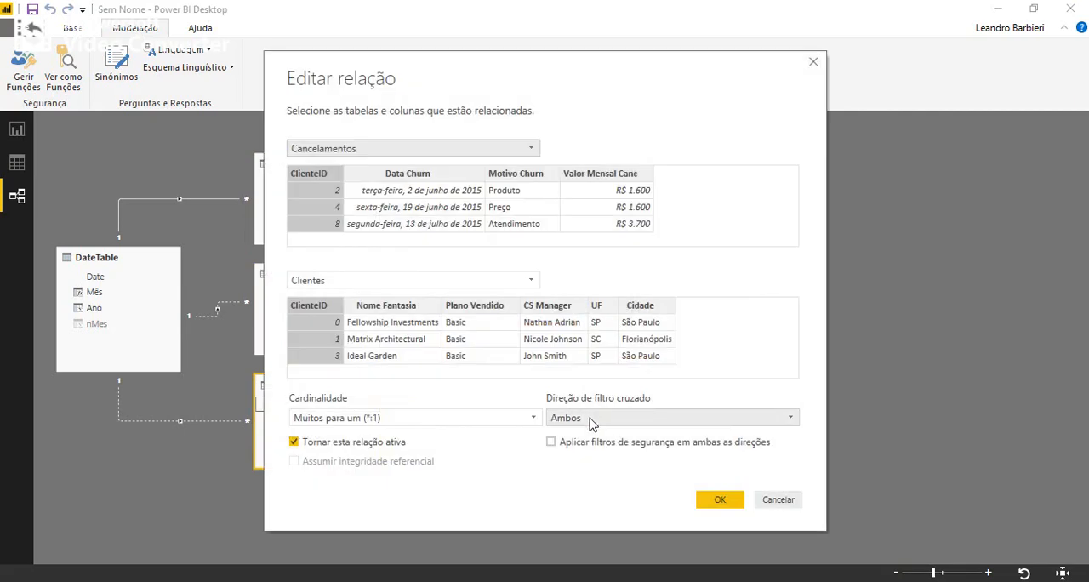
click(593, 421)
click(583, 440)
click(720, 500)
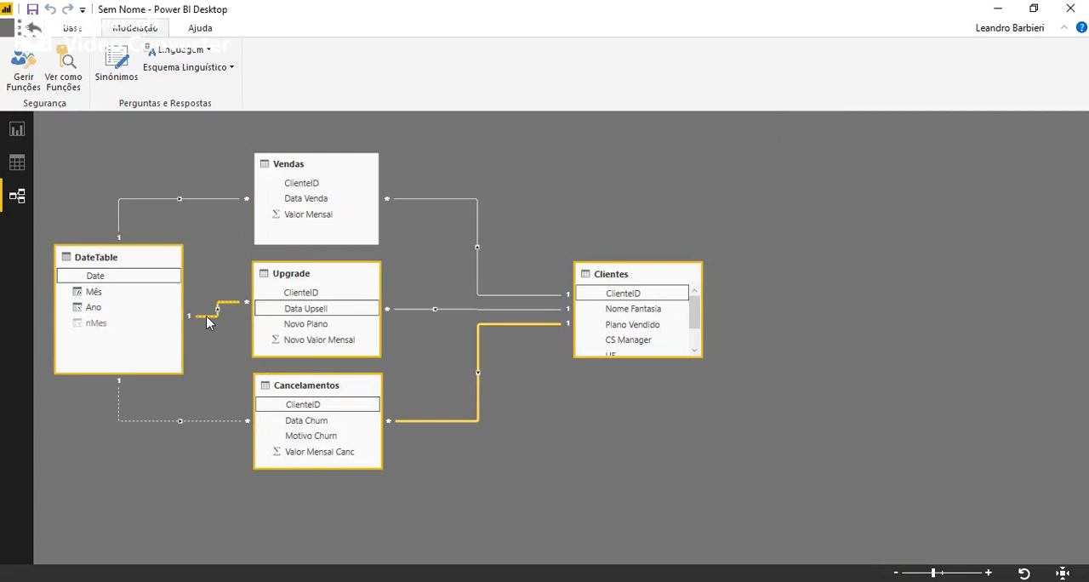
Make the relationship between Upgrade's Data Upsell and DateTable's Date active.
double_click(206, 315)
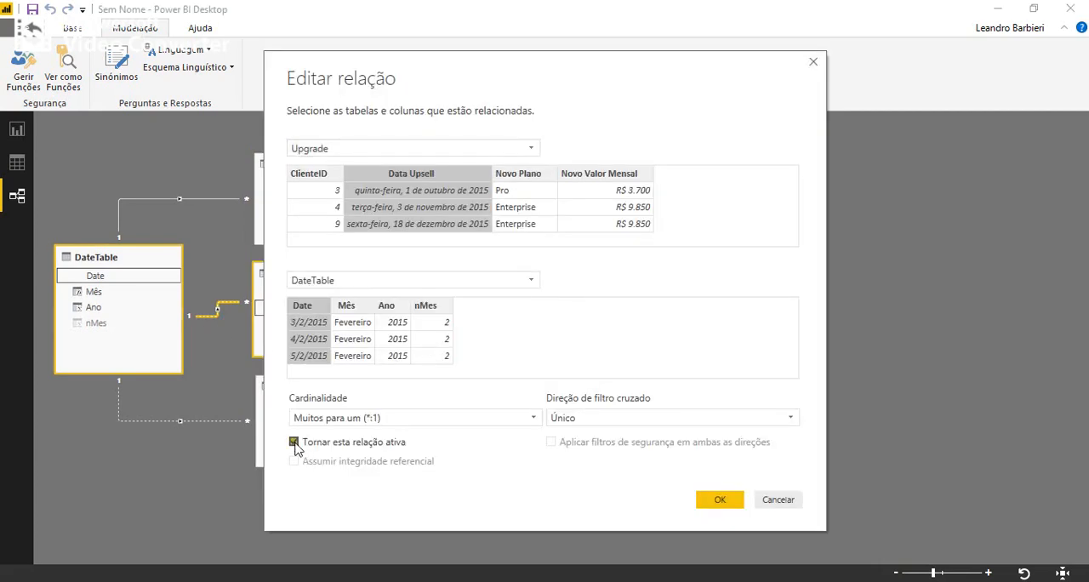
click(718, 506)
click(717, 501)
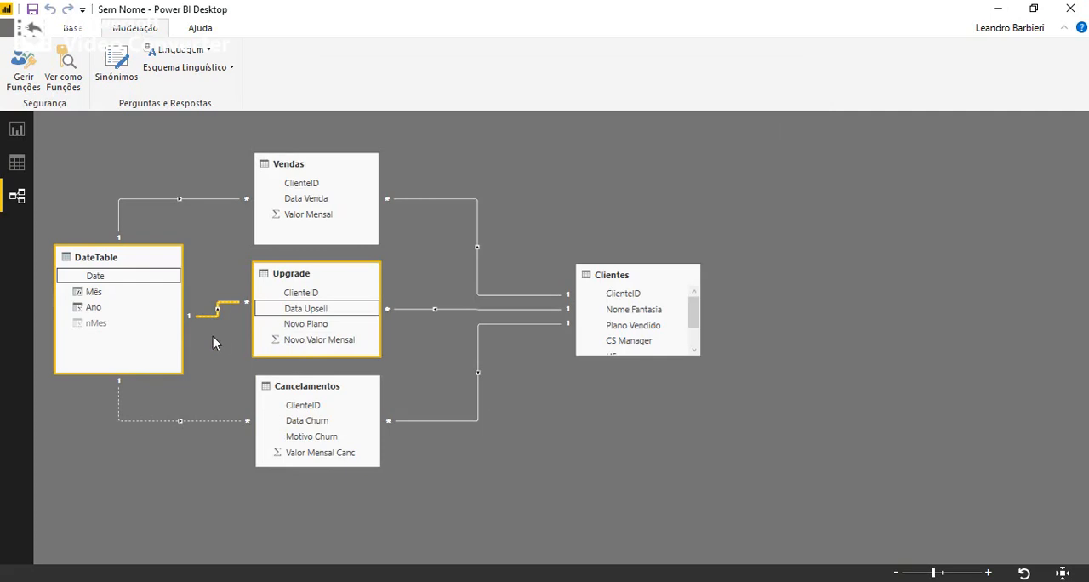
Make the relationship between Cancelamentos' Data Churn and DateTable's Date active.
double_click(212, 421)
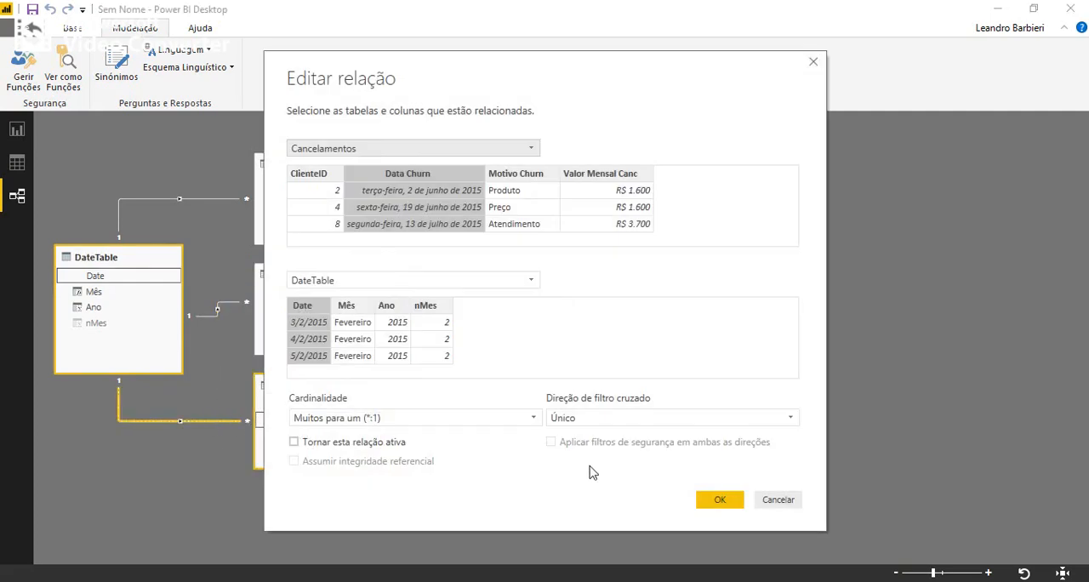
click(390, 446)
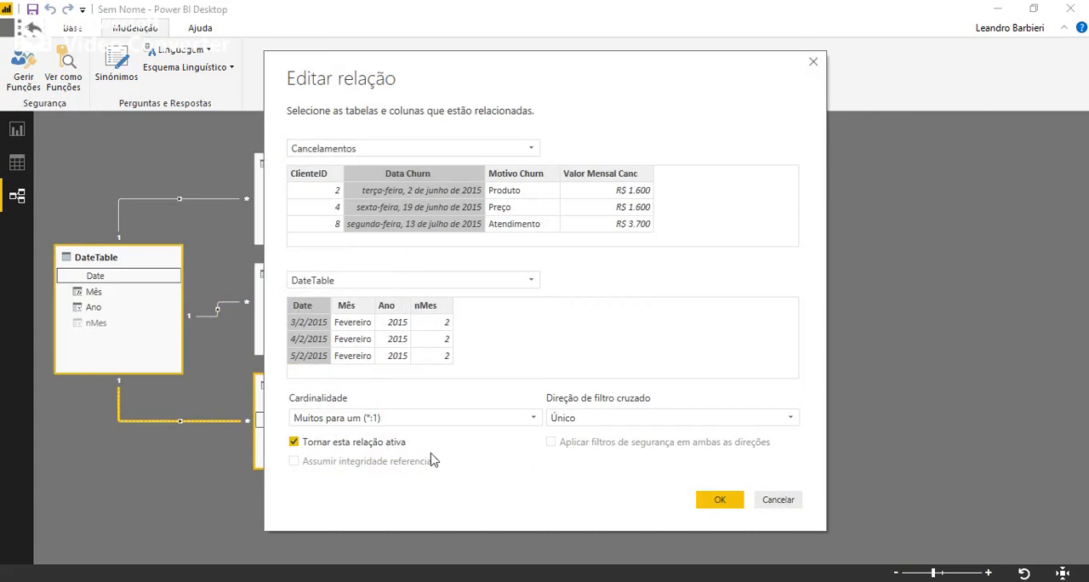
click(715, 504)
click(713, 502)
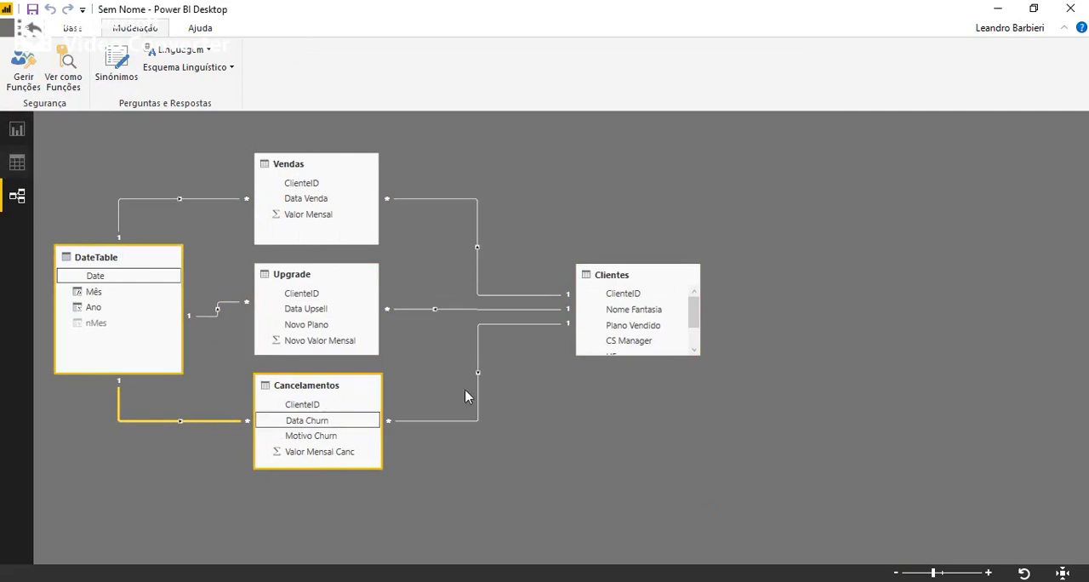
Space out the Vendas, Upgrade and Cancelamentos tables vertically in the relationship diagram.
drag(307, 411, 302, 451)
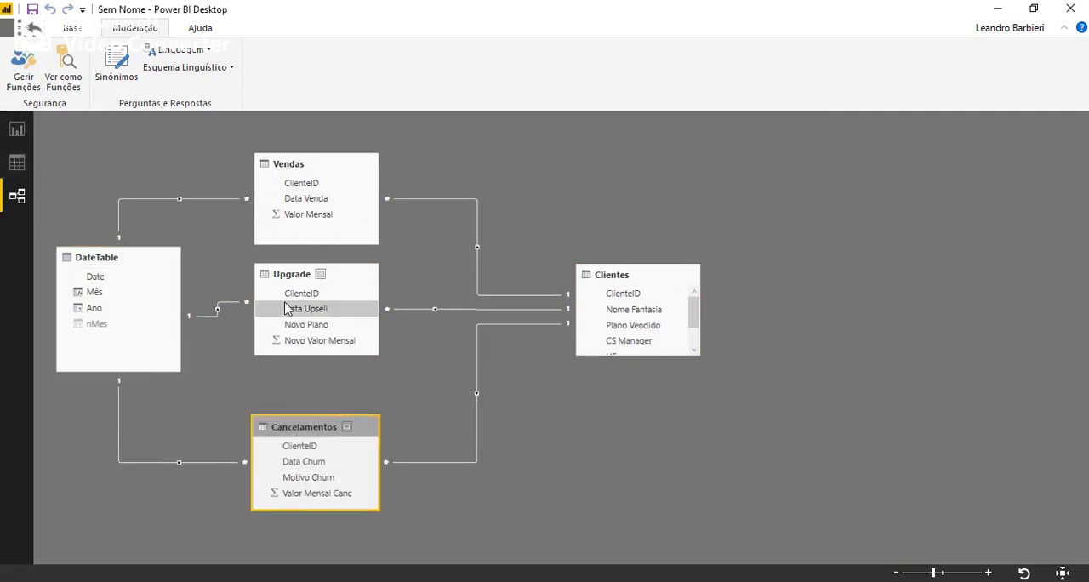
drag(288, 282, 286, 309)
mouse_move(286, 166)
mouse_down()
mouse_move(287, 155)
mouse_move(288, 169)
mouse_up()
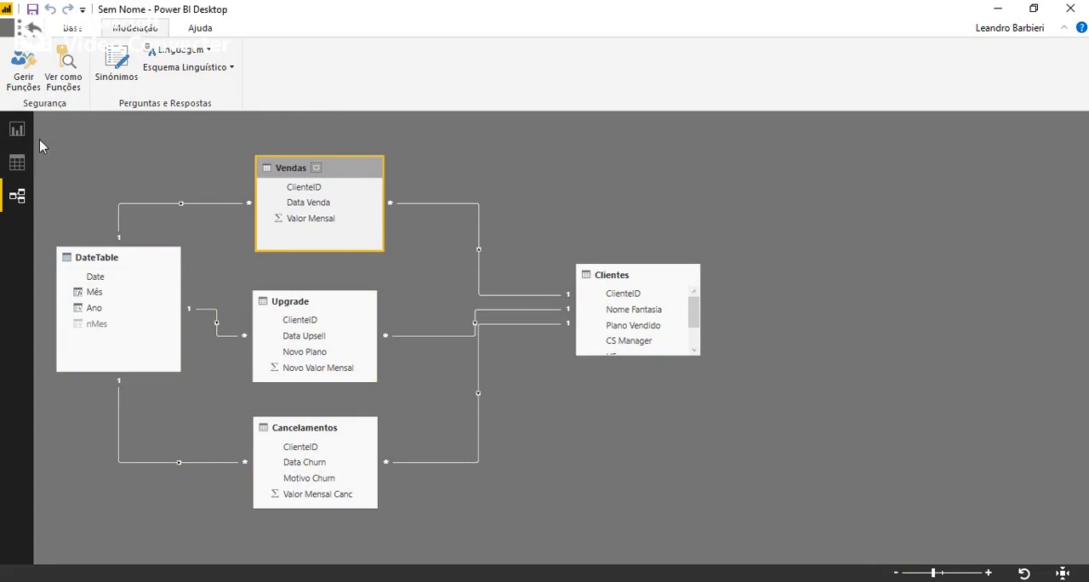
Insert a table visual on the report page Página 1, move and enlarge it, and add DateTable's Ano field.
click(16, 132)
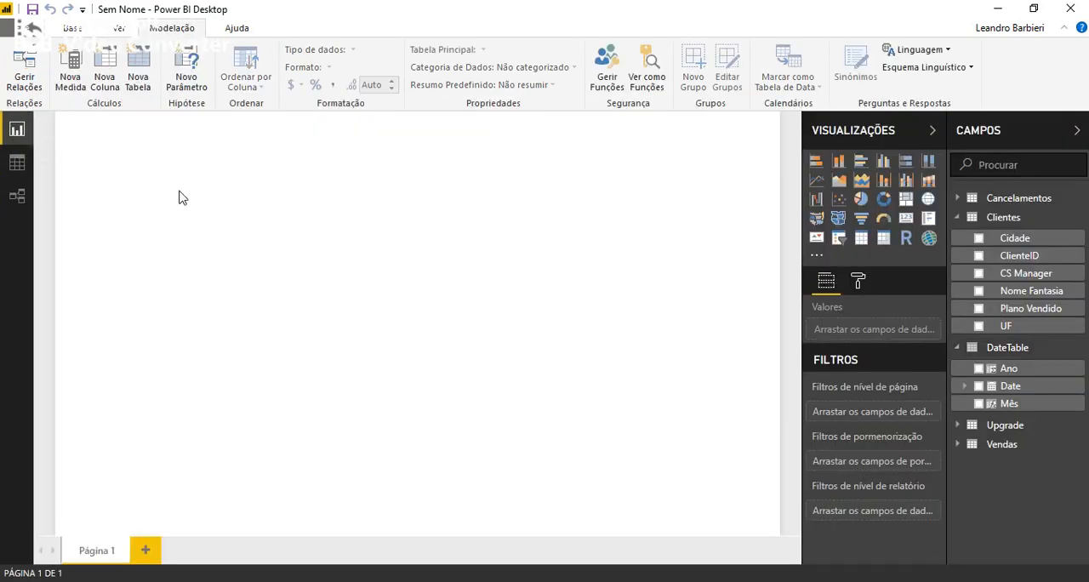
click(862, 242)
drag(104, 138, 125, 244)
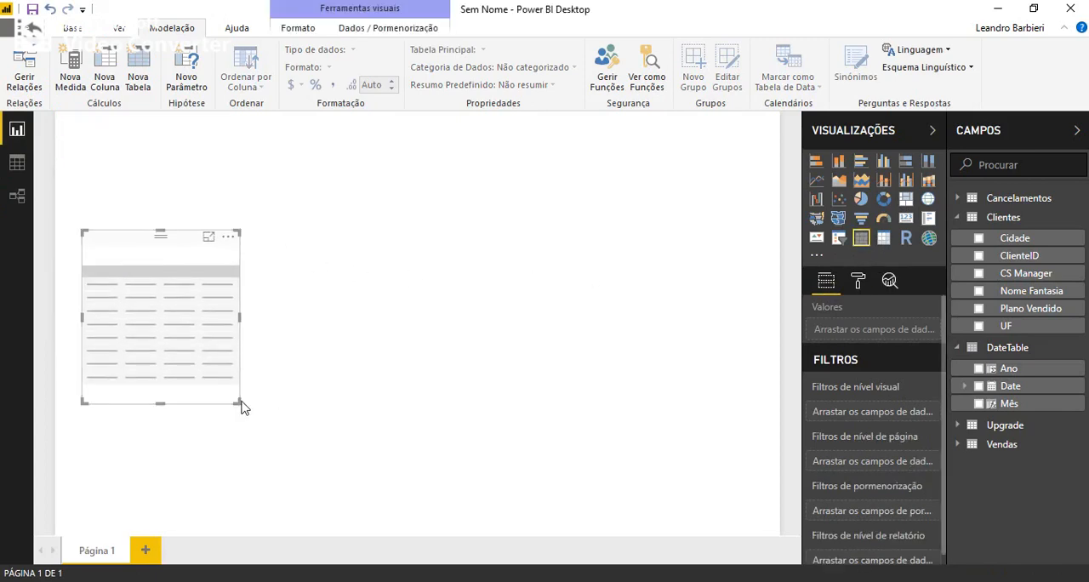
drag(238, 404, 330, 461)
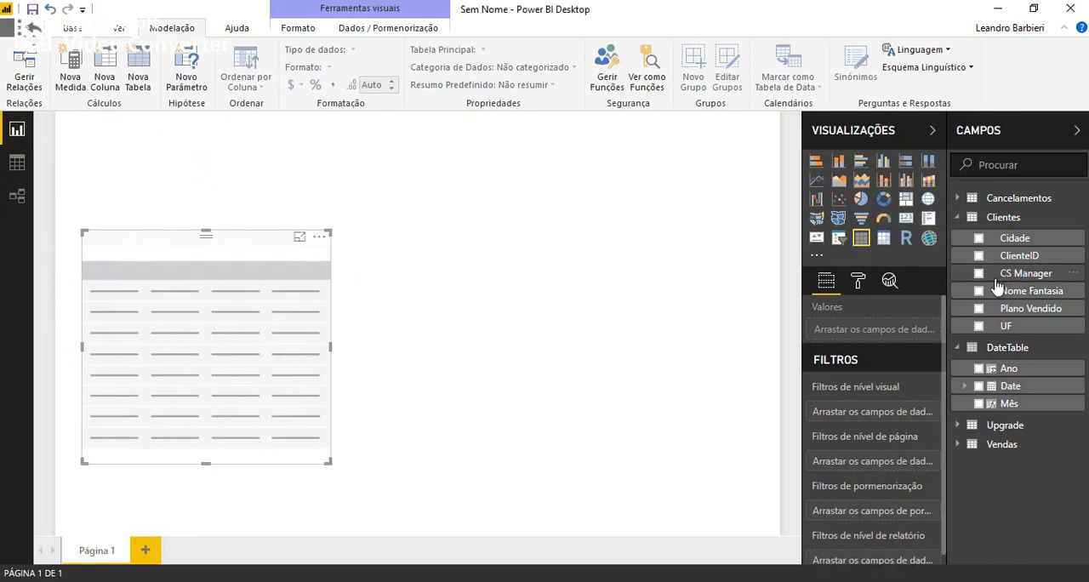
click(979, 370)
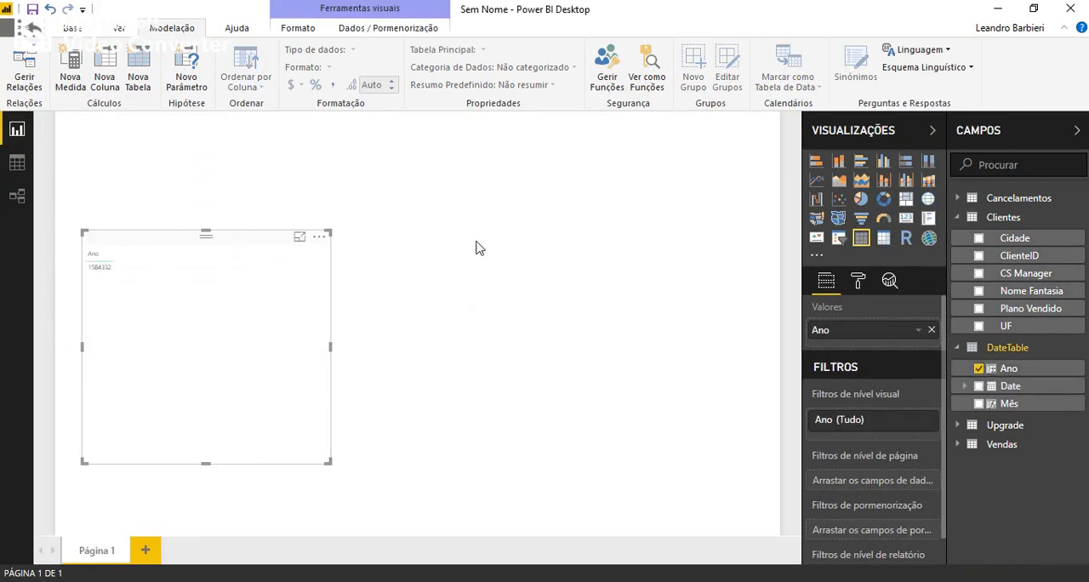
Set the default summarization of DateTable's Ano column to Não resumir.
click(1025, 371)
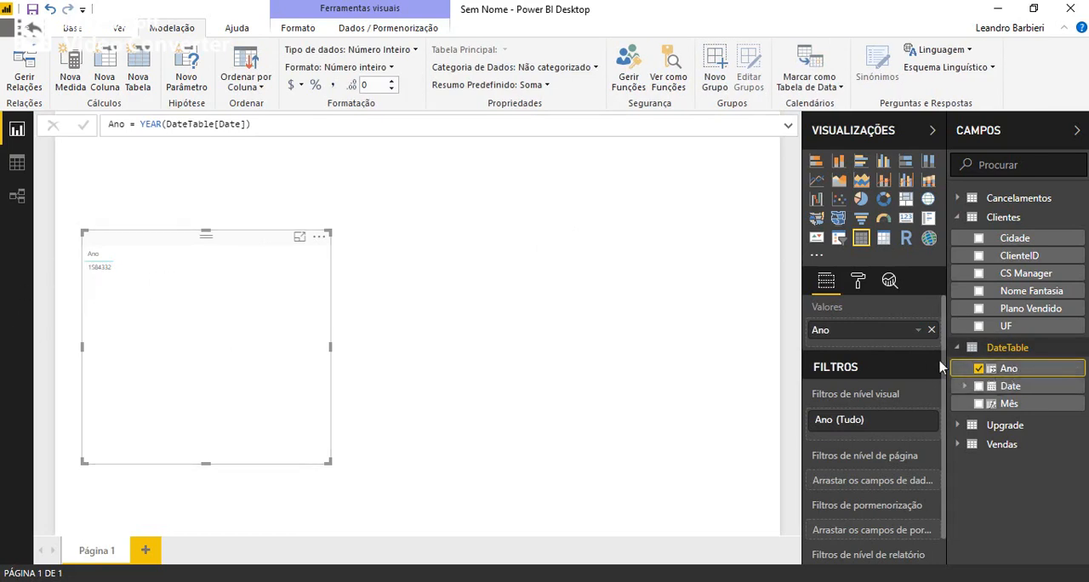
click(16, 170)
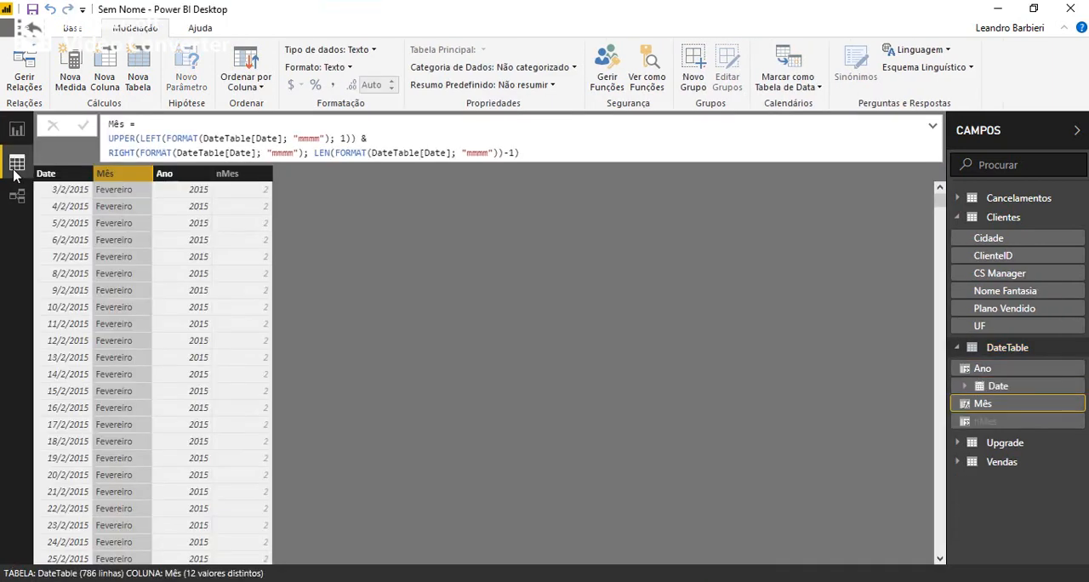
click(174, 179)
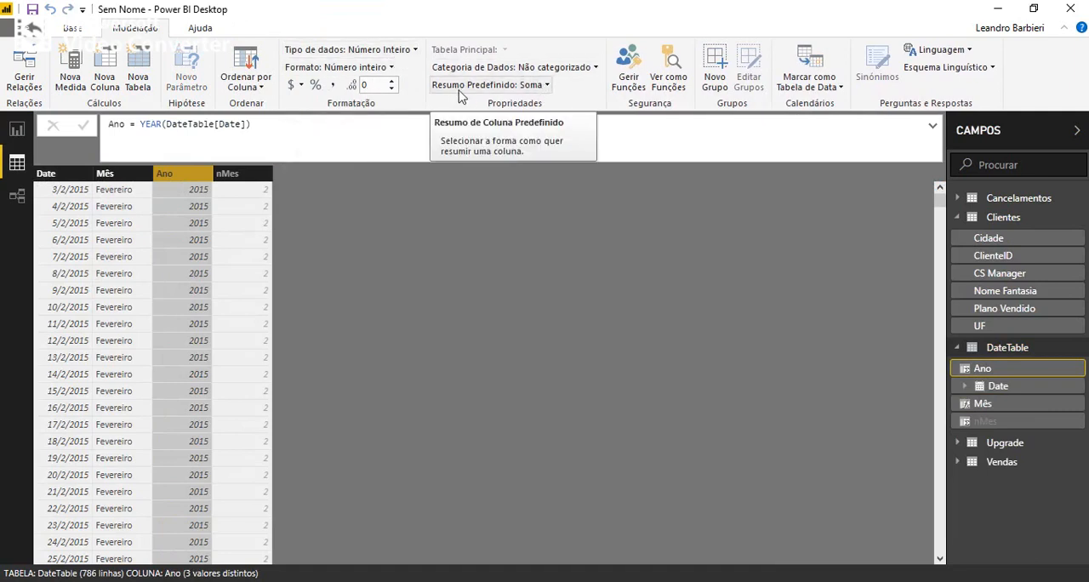
click(486, 89)
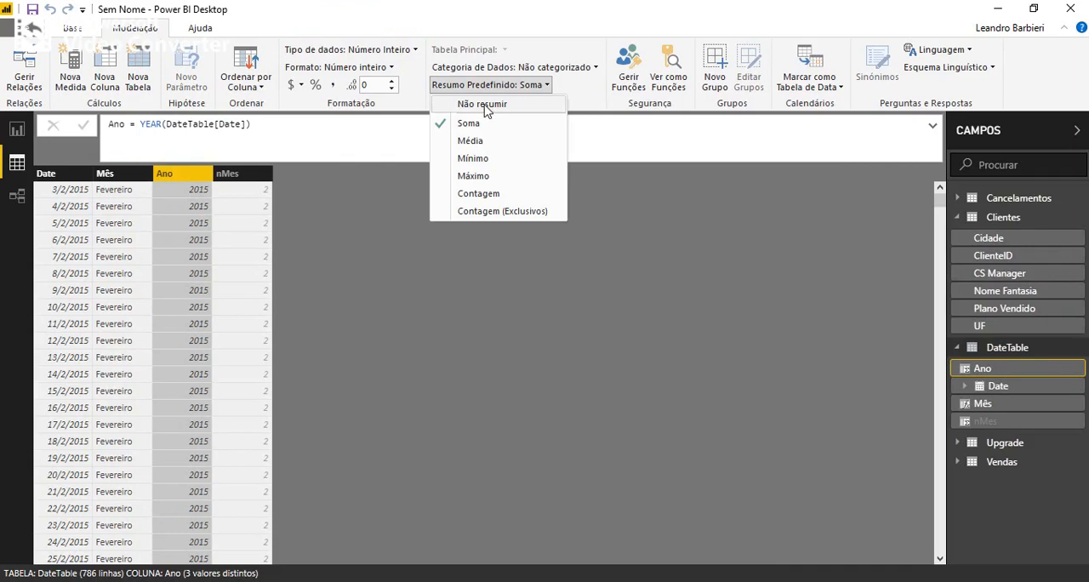
click(487, 105)
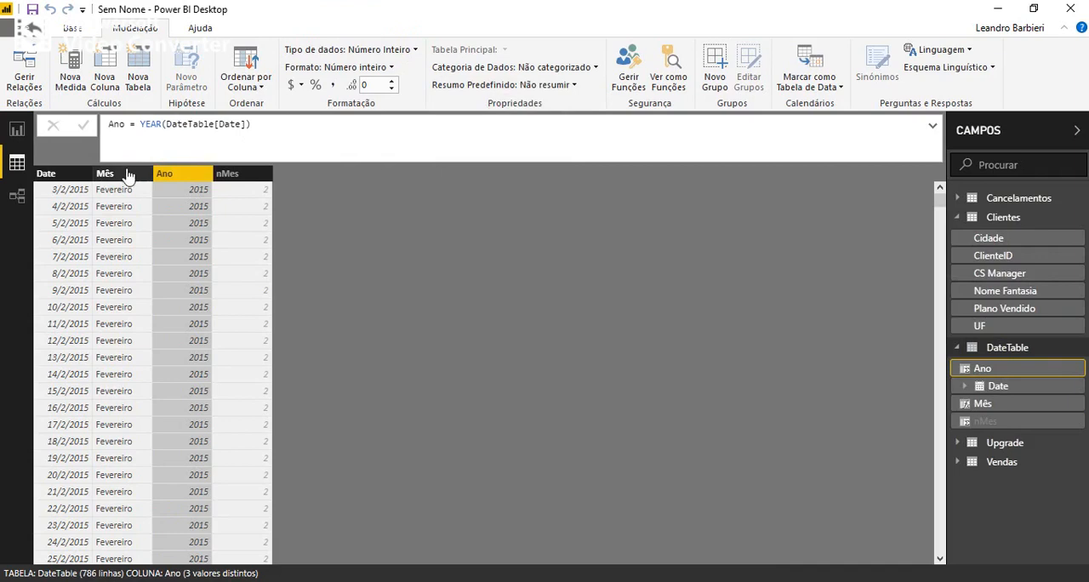
Remove the summed Ano field from the report's table visual and add Ano again as an unsummarized table column.
click(14, 129)
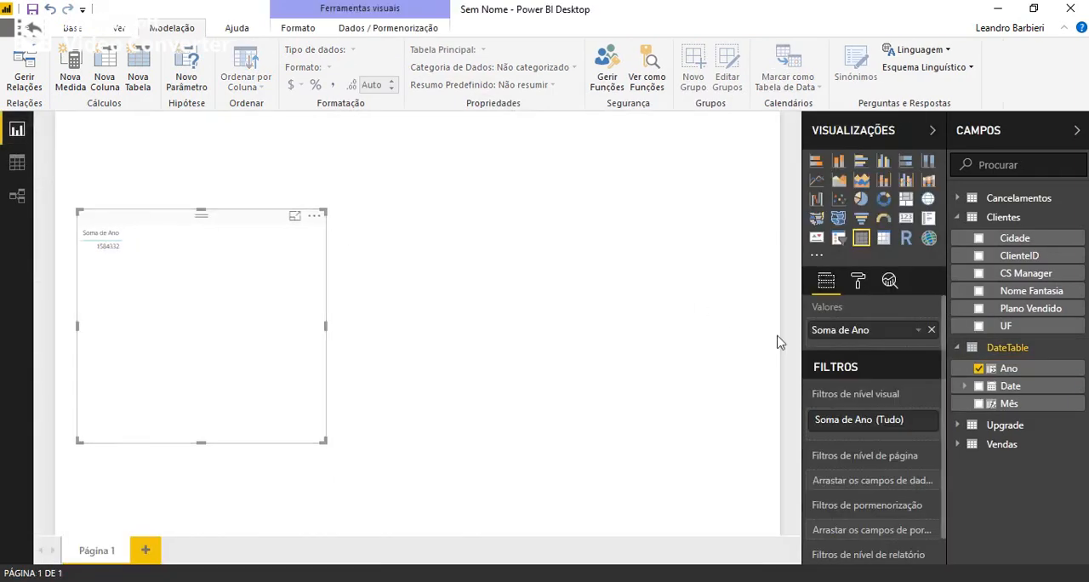
click(919, 331)
click(932, 331)
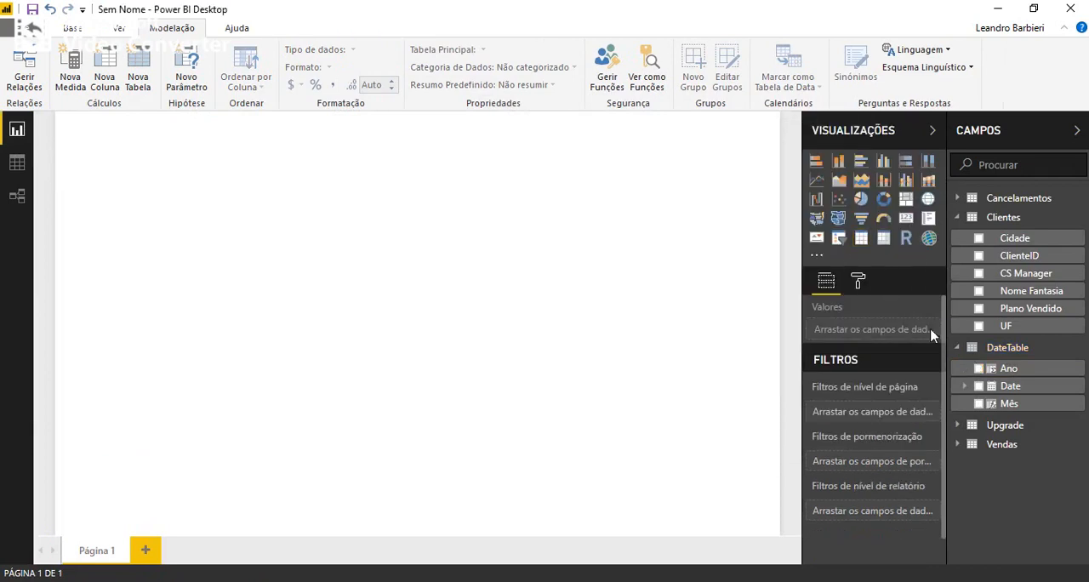
drag(1036, 375, 878, 339)
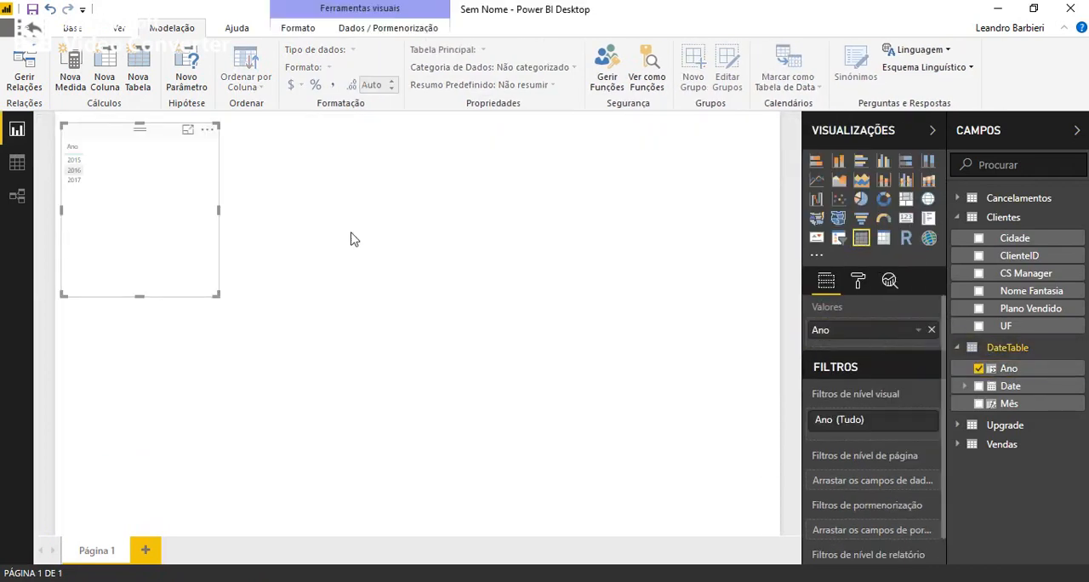
Set the text size of the table visual's values to 18 and move the table slightly lower on the page.
click(859, 283)
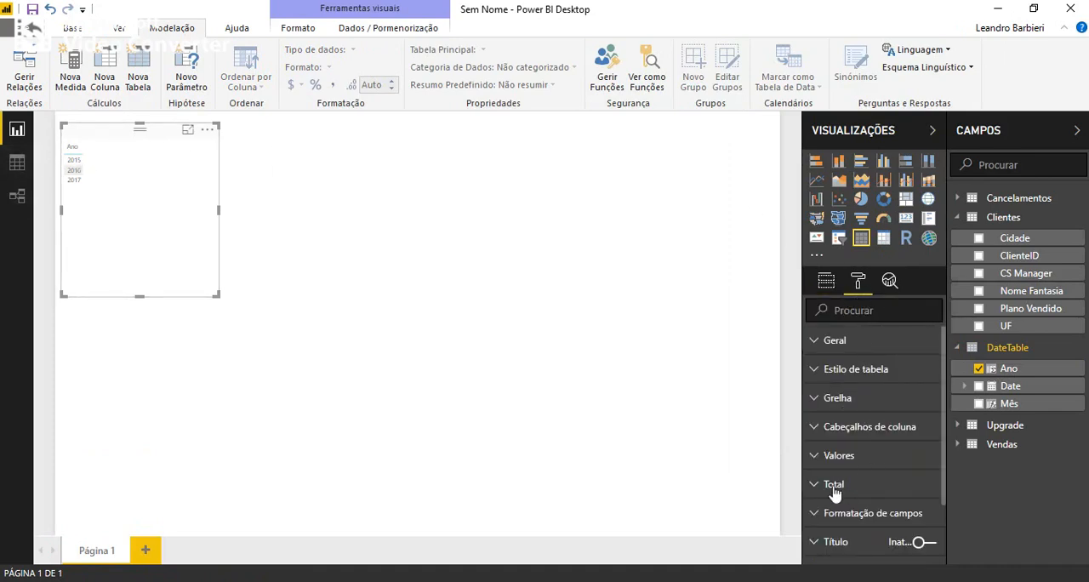
scroll(839, 460, down, 3)
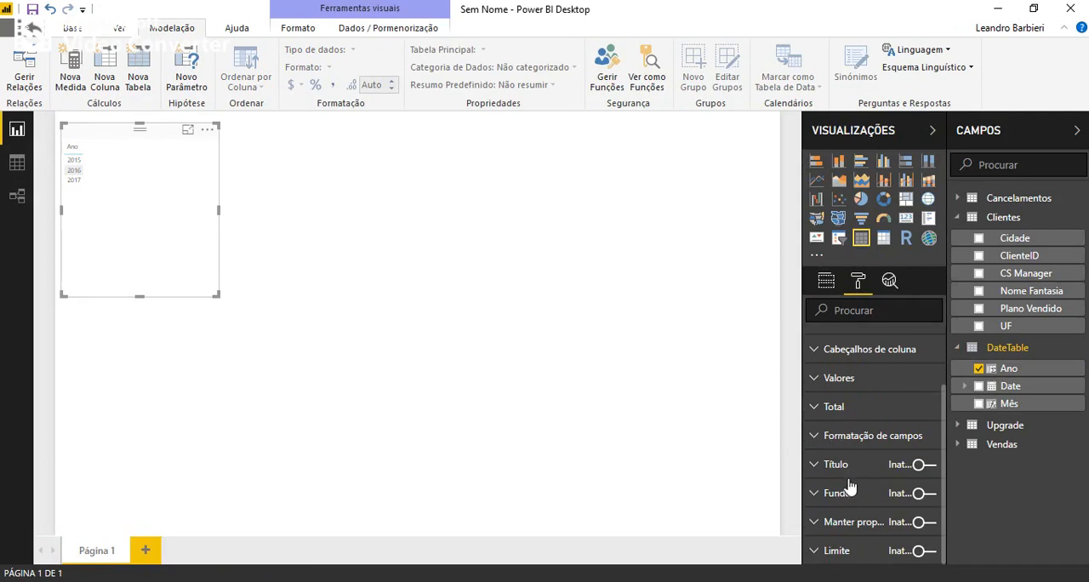
click(815, 379)
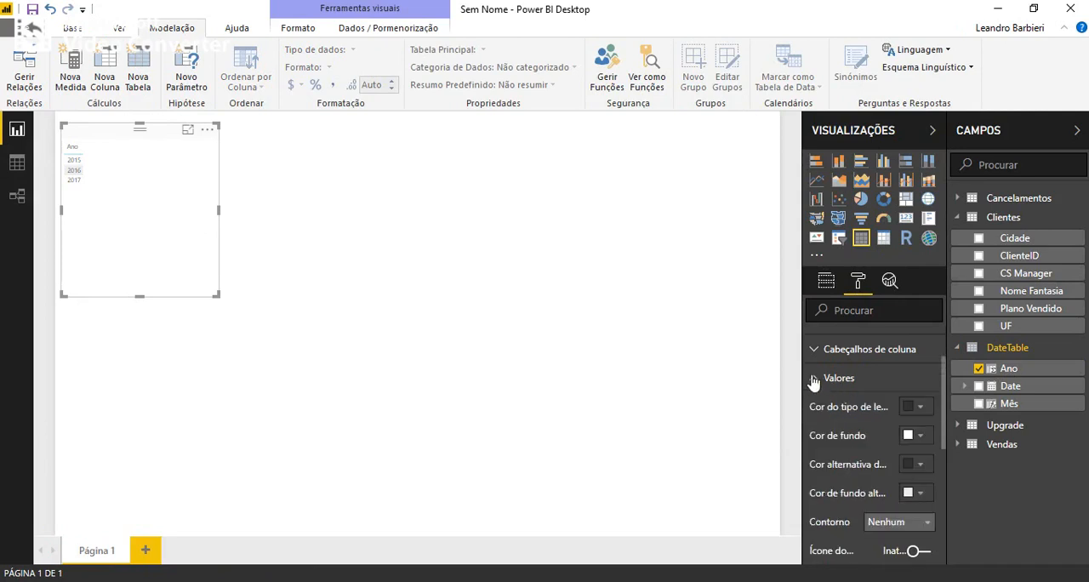
scroll(927, 472, down, 2)
scroll(914, 506, down, 2)
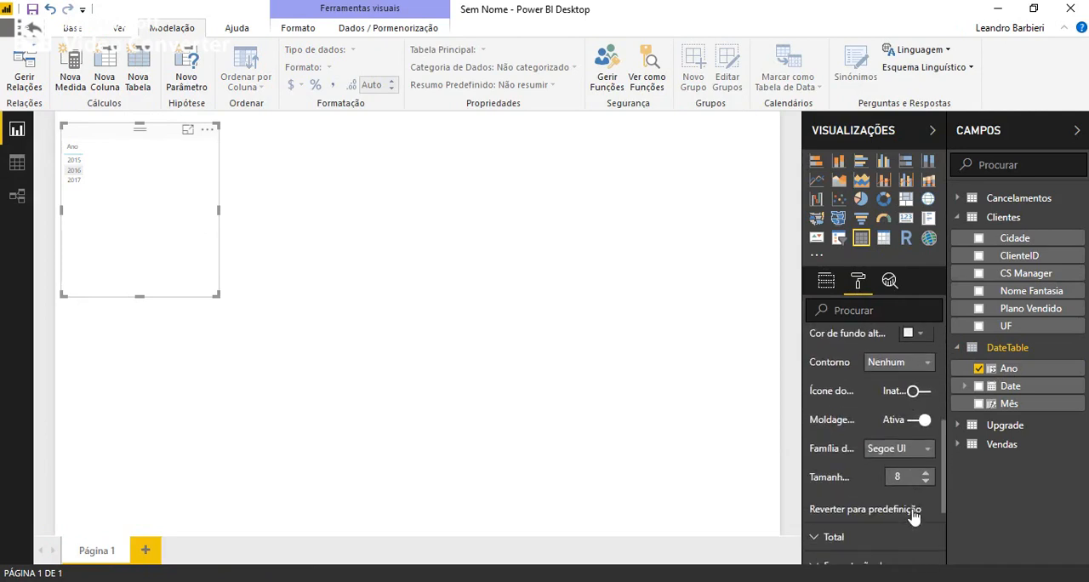
click(926, 473)
click(926, 473)
click(925, 473)
click(926, 473)
click(926, 473)
click(926, 473)
click(926, 474)
click(926, 473)
click(926, 473)
click(925, 473)
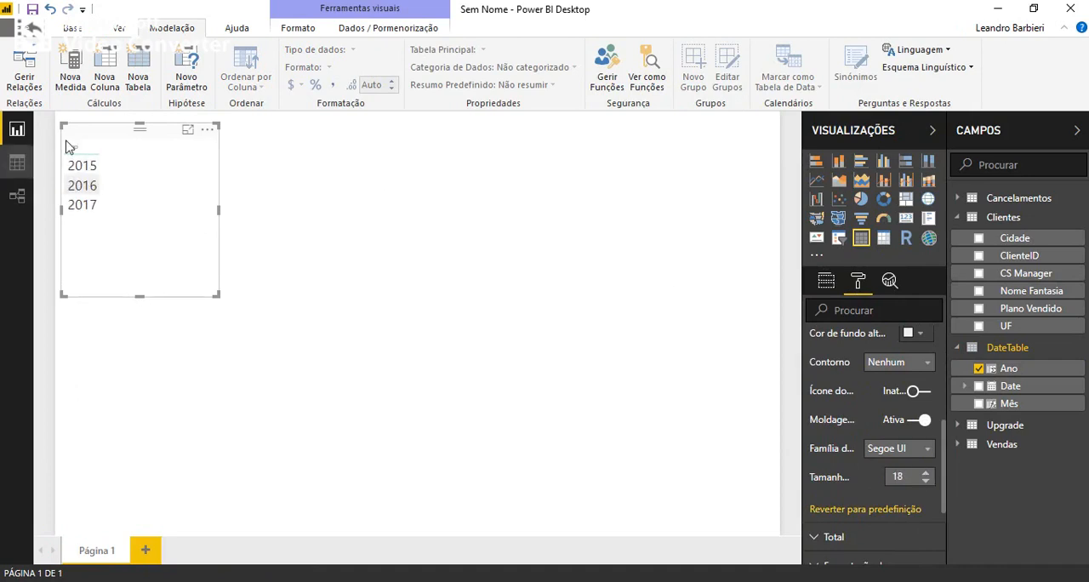
drag(96, 150, 96, 166)
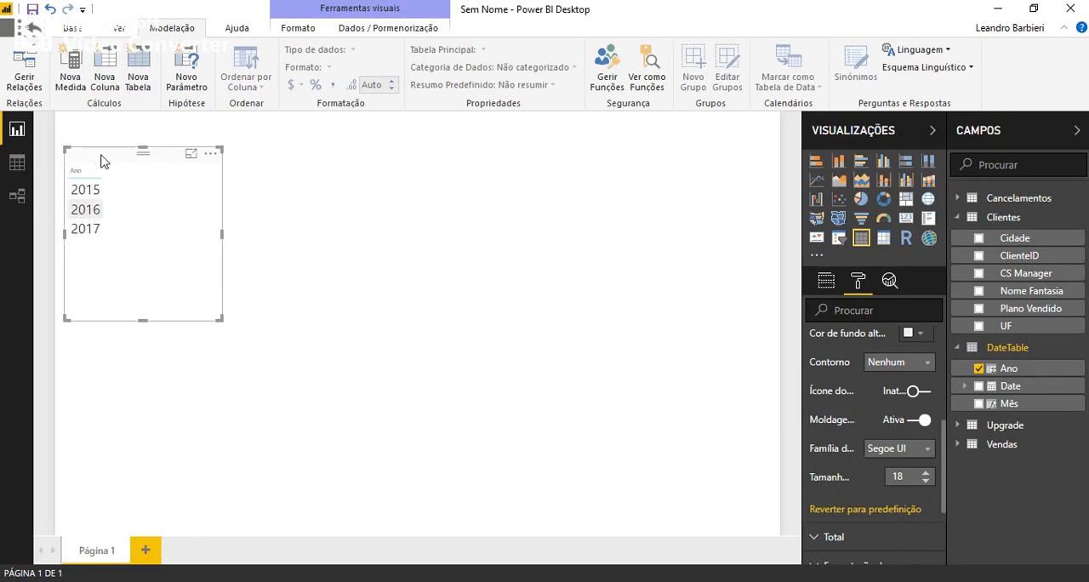
Collapse the DateTable and Clientes field lists and add the Valor Mensal field from Vendas to the table visual.
click(955, 348)
click(958, 218)
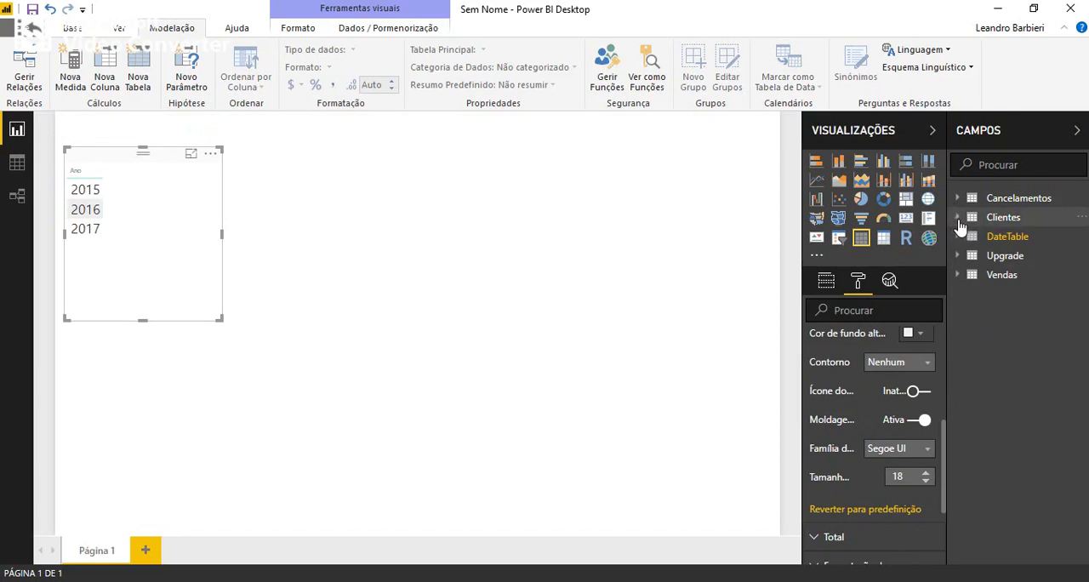
click(959, 276)
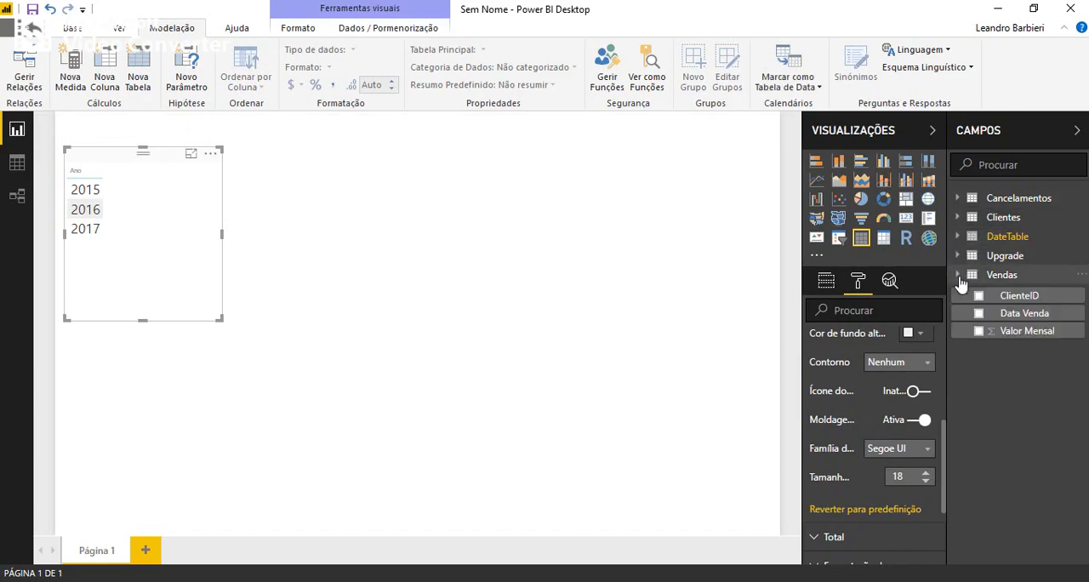
click(976, 337)
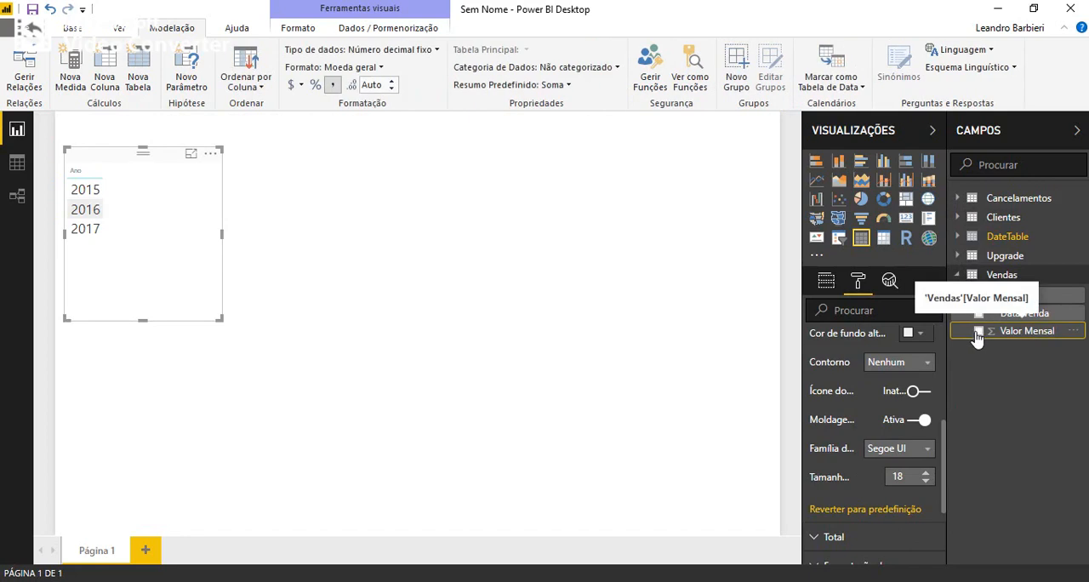
click(979, 332)
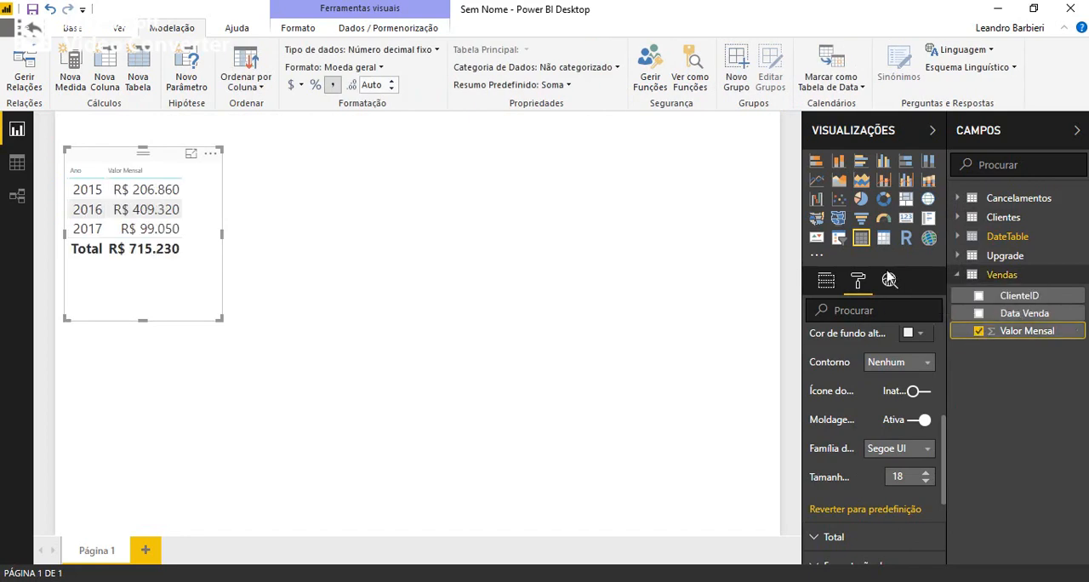
Add Valor Mensal Canc from Cancelamentos to the table visual and widen the visual to fit the column.
click(957, 199)
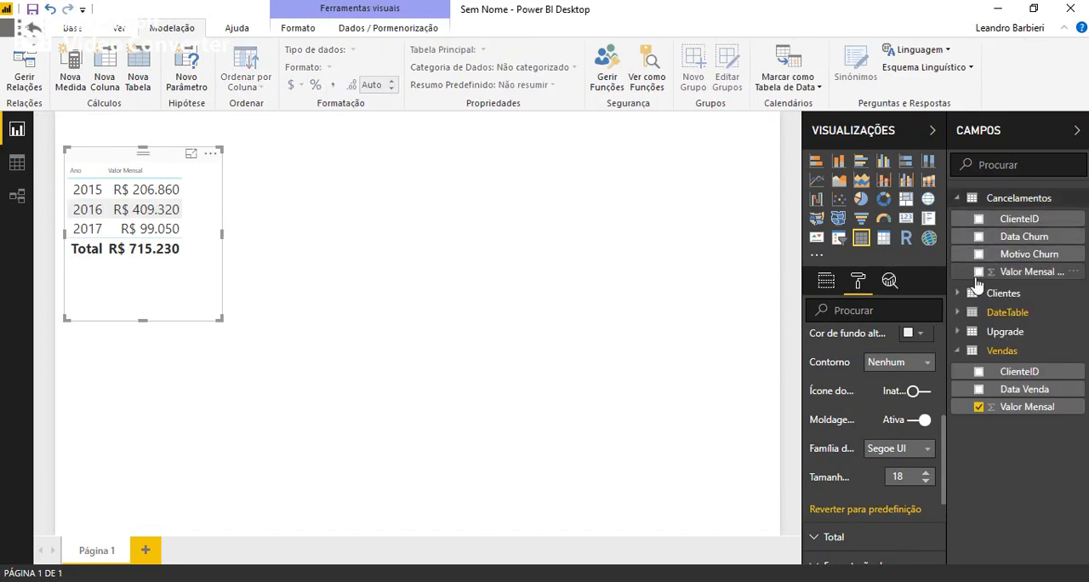
click(978, 272)
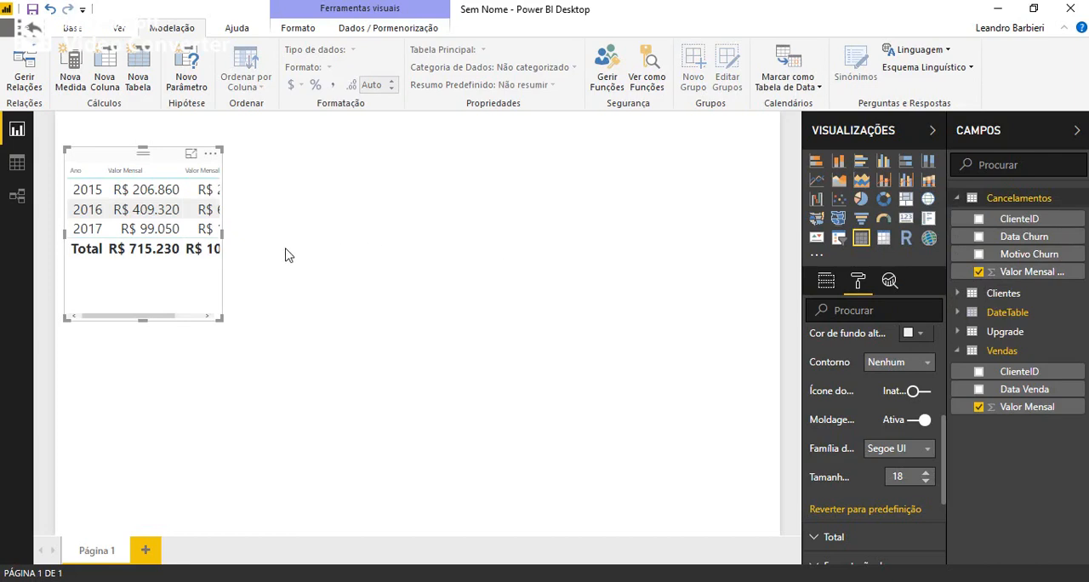
drag(219, 235, 351, 232)
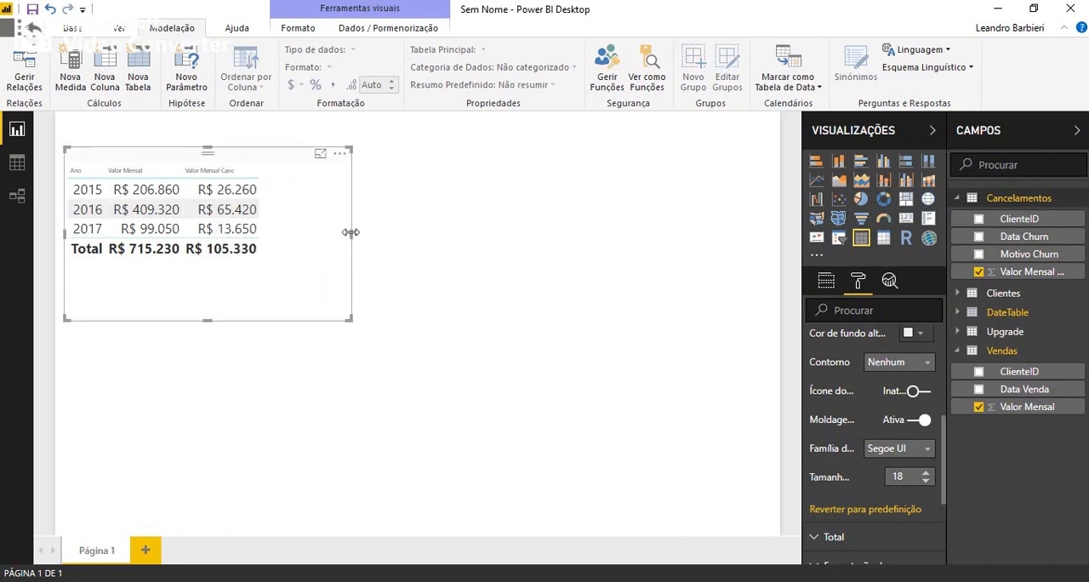
Add Novo Valor Mensal from Upgrade to the table visual, then widen the visual and move it lower on the page.
click(972, 332)
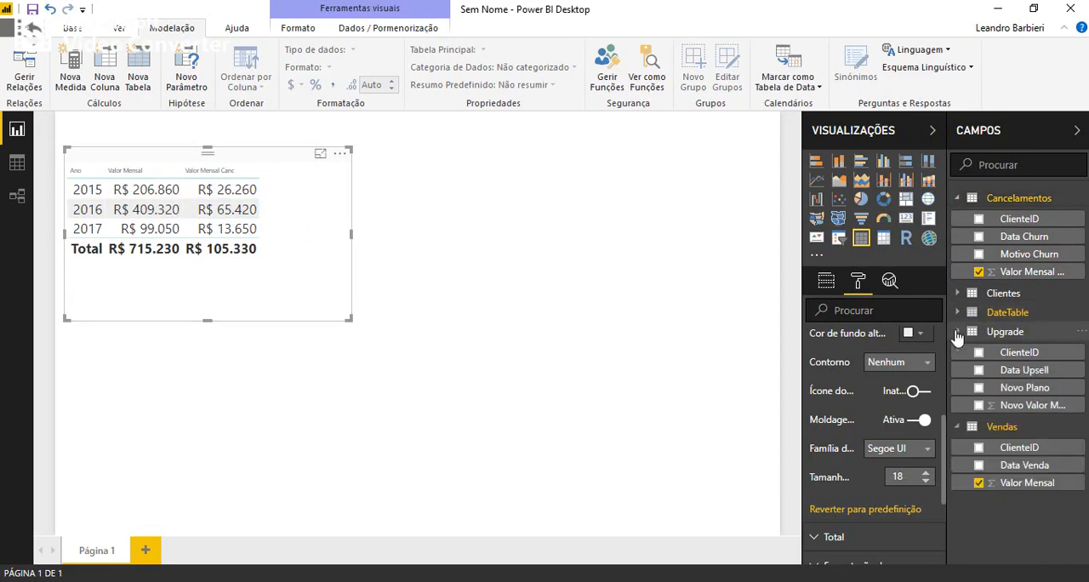
click(978, 406)
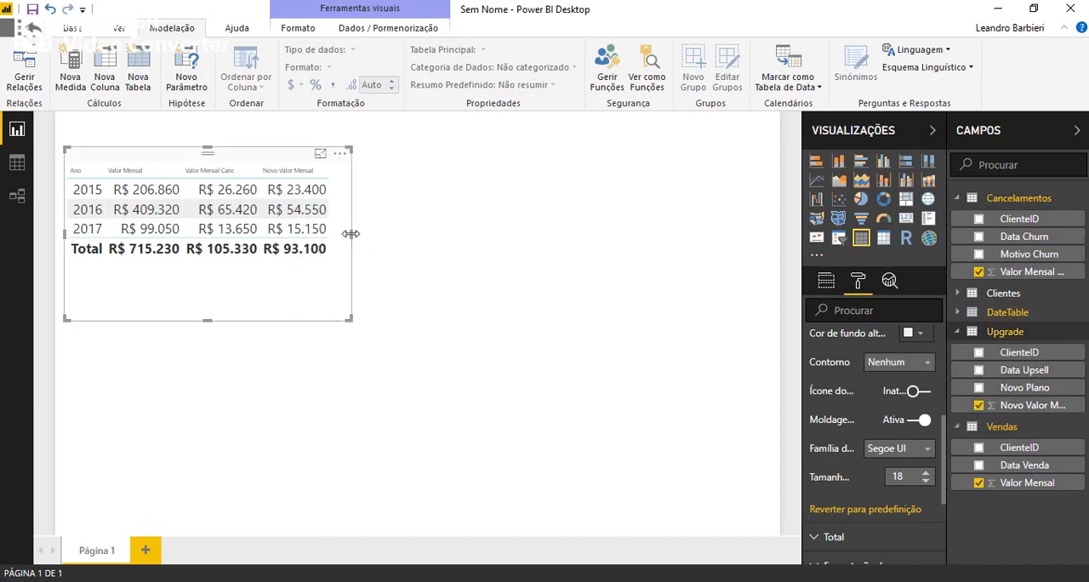
drag(350, 234, 417, 234)
drag(305, 165, 319, 220)
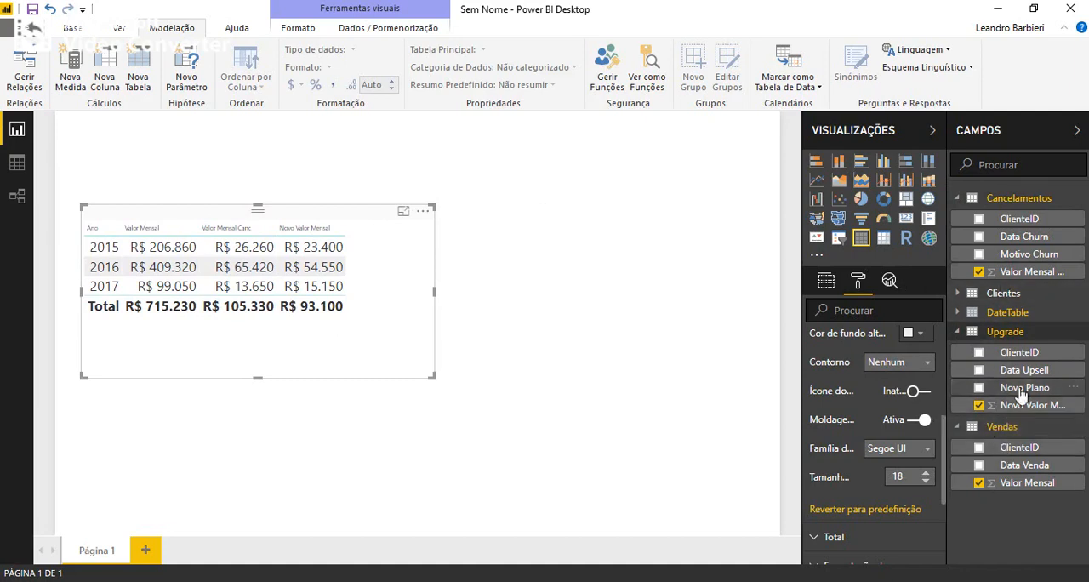
Create a slicer beside the table using the CS Manager field from Clientes.
click(958, 295)
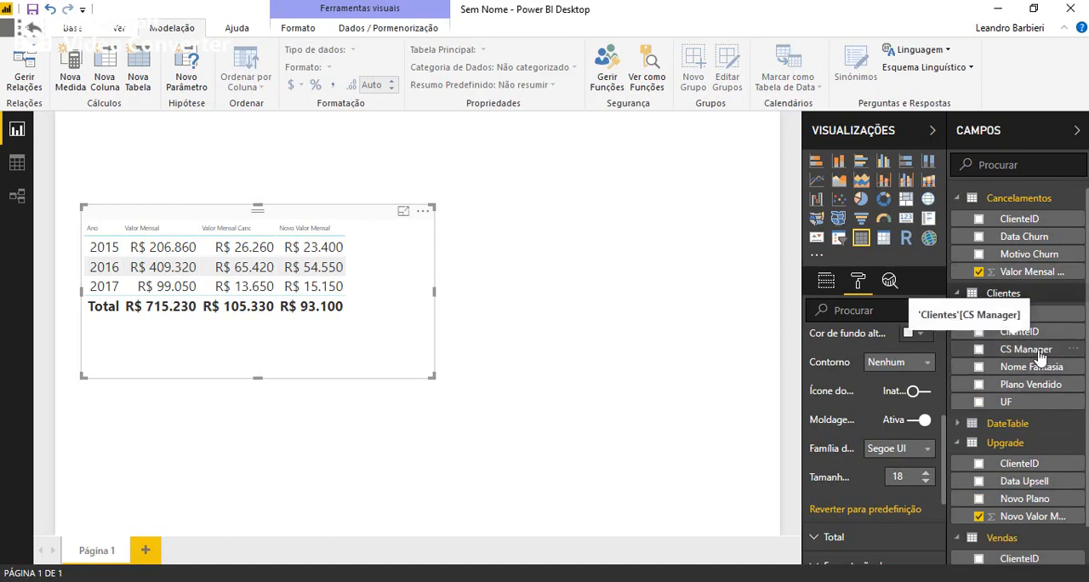
drag(1038, 356, 598, 236)
click(839, 237)
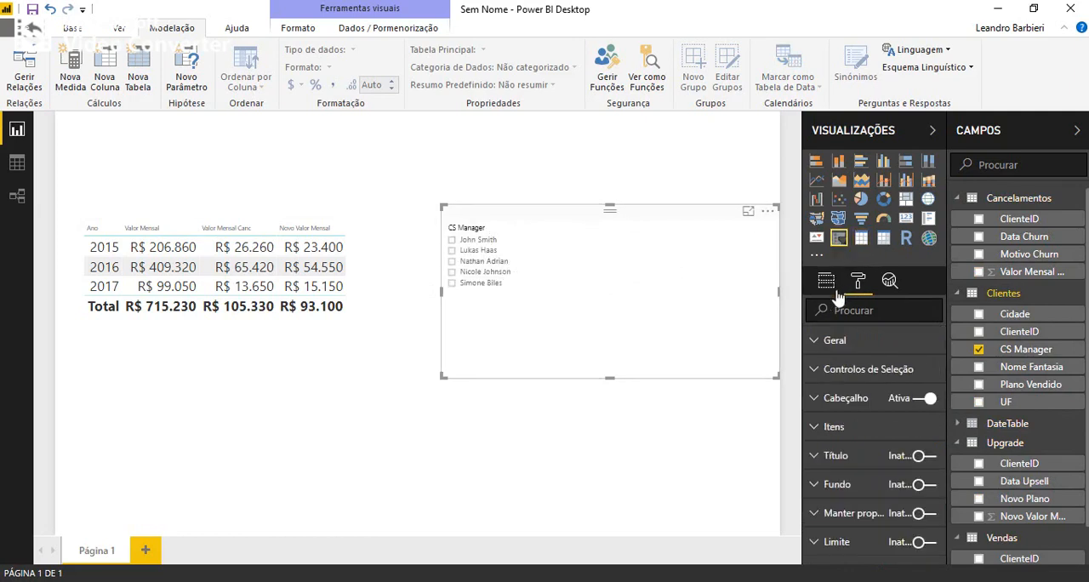
Set the text size of the CS Manager slicer's items to 16.
click(819, 428)
click(925, 458)
click(925, 458)
click(926, 458)
click(926, 458)
click(926, 458)
click(926, 458)
Filter the table by different CS managers in turn, leaving the first manager in the slicer selected.
click(452, 243)
click(452, 260)
click(452, 278)
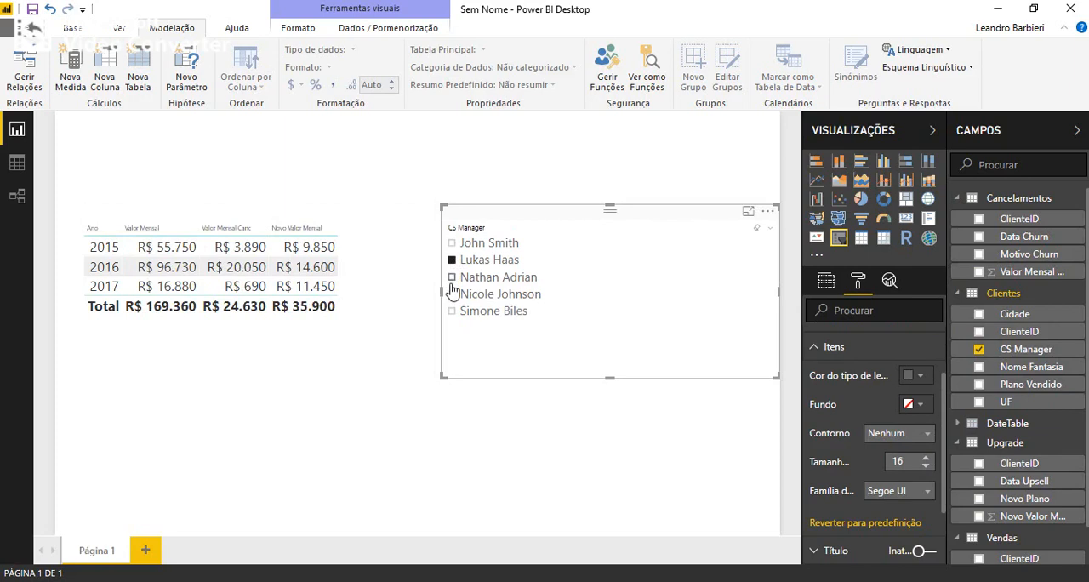
click(454, 297)
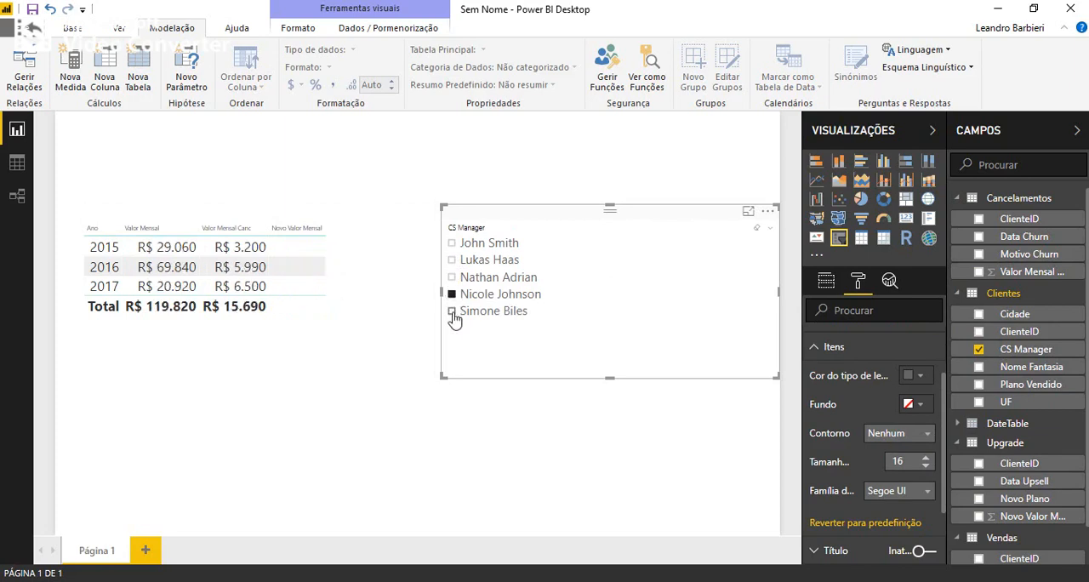
click(451, 259)
click(452, 243)
Narrow the CS Manager slicer from its left edge and reposition both the slicer and the table slightly higher.
drag(441, 292, 632, 292)
drag(664, 226, 654, 218)
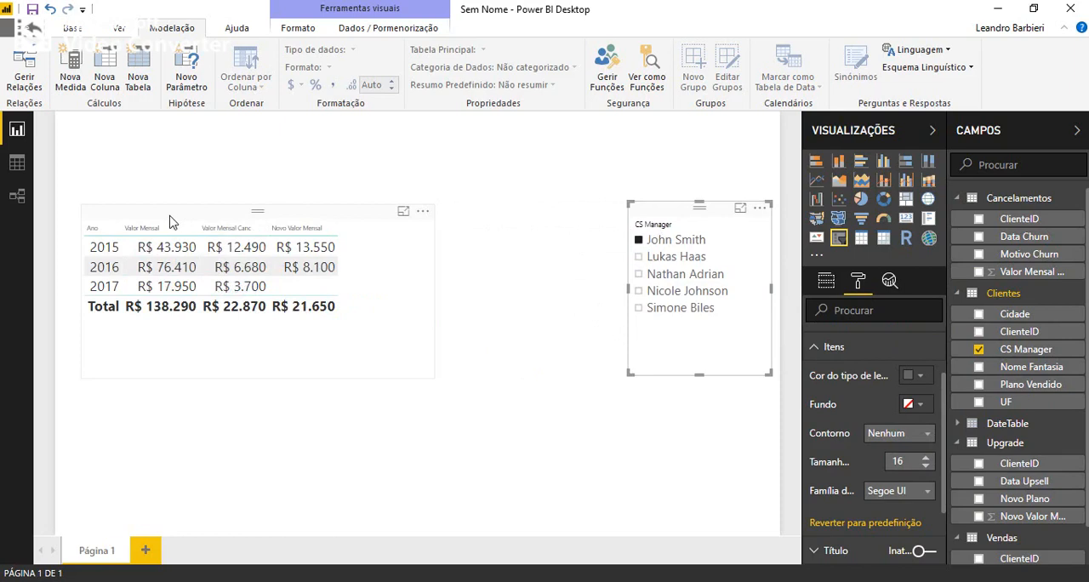
drag(169, 222, 160, 204)
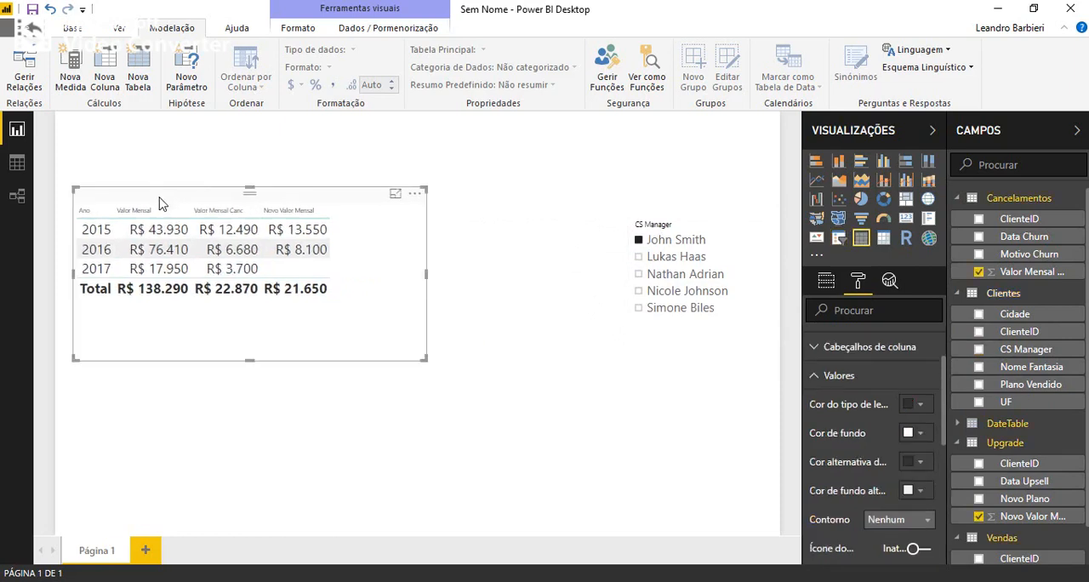
Convert the table visual to a stacked column chart and add DateTable's Mês to its axis below Ano.
click(840, 165)
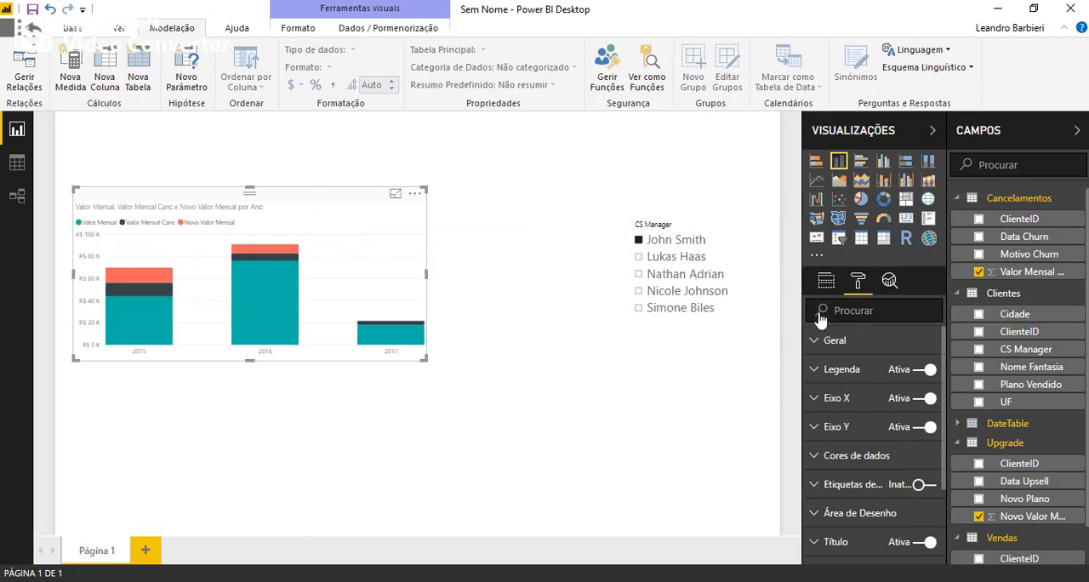
click(824, 285)
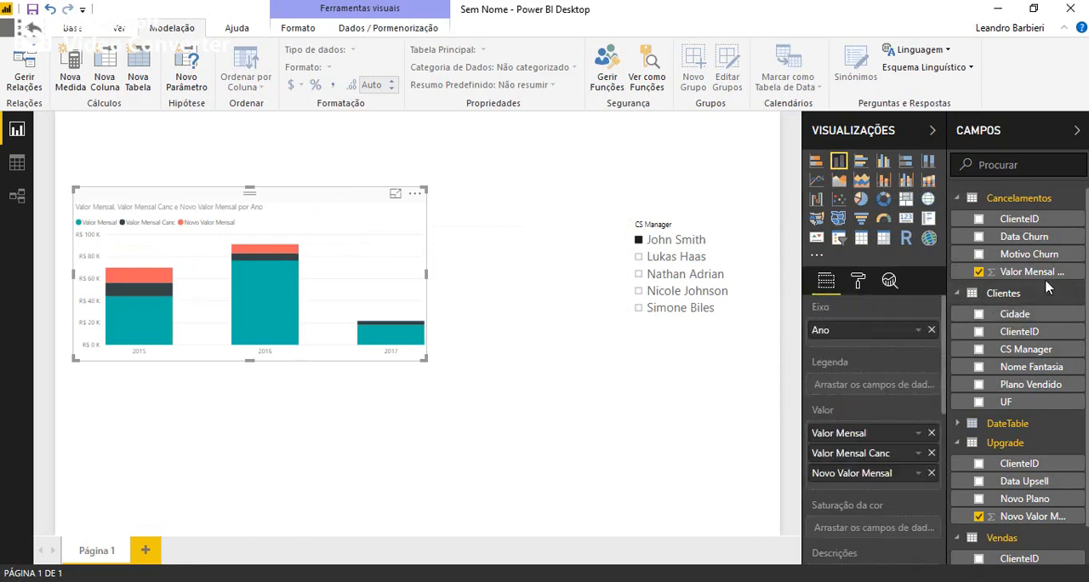
scroll(1024, 489, down, 1)
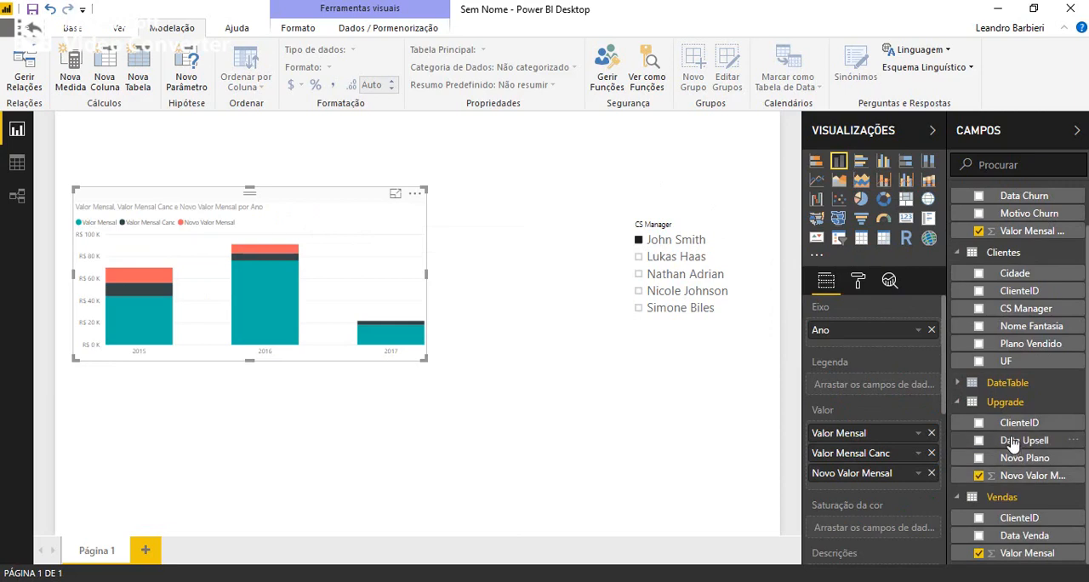
click(958, 384)
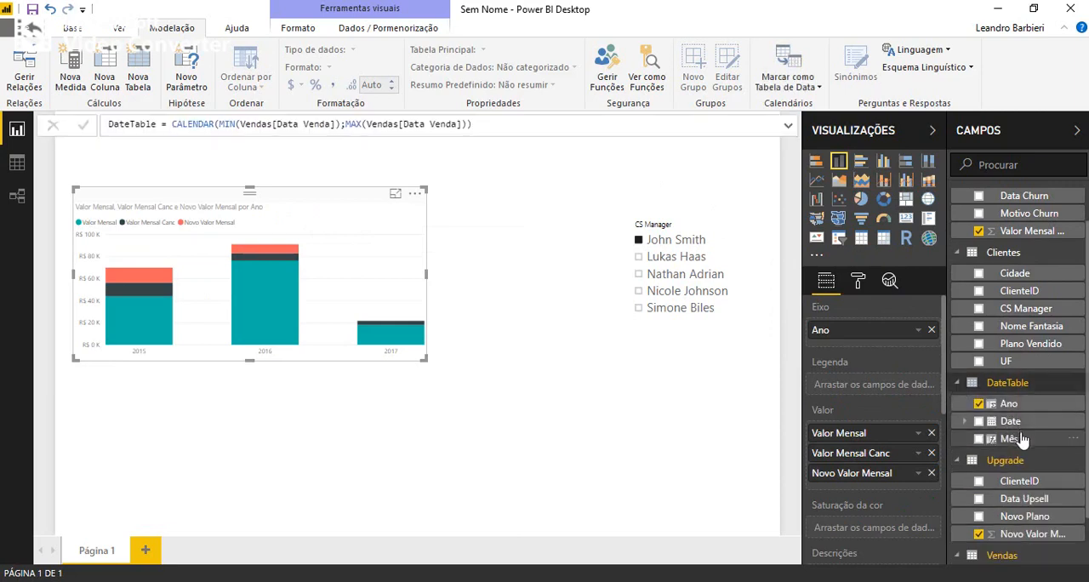
drag(1019, 446, 877, 350)
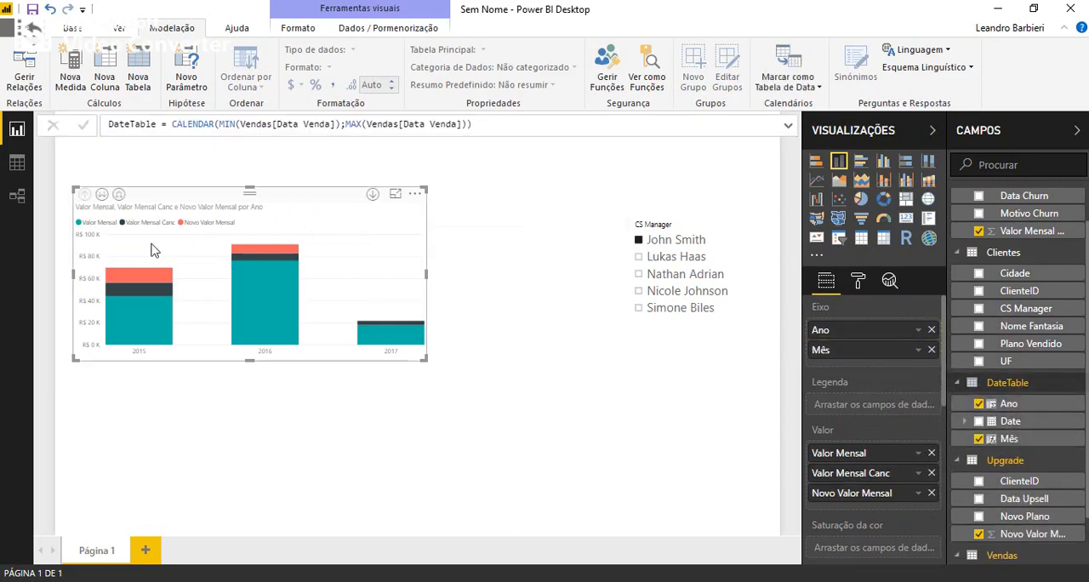
Expand the column chart one hierarchy level to year and month, and move and enlarge it to fill the space beside the slicer.
click(119, 196)
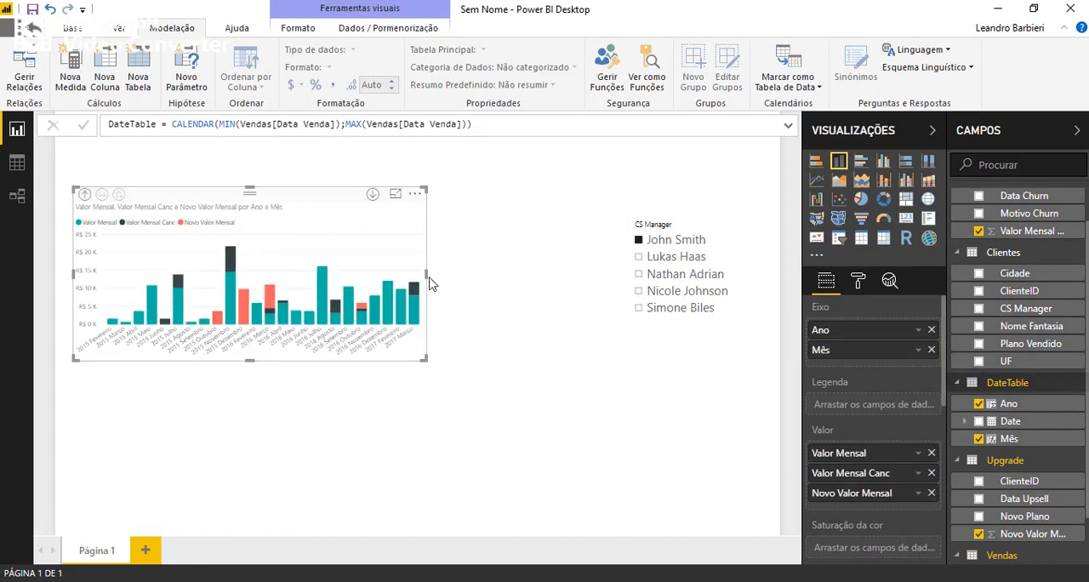
drag(428, 278, 560, 276)
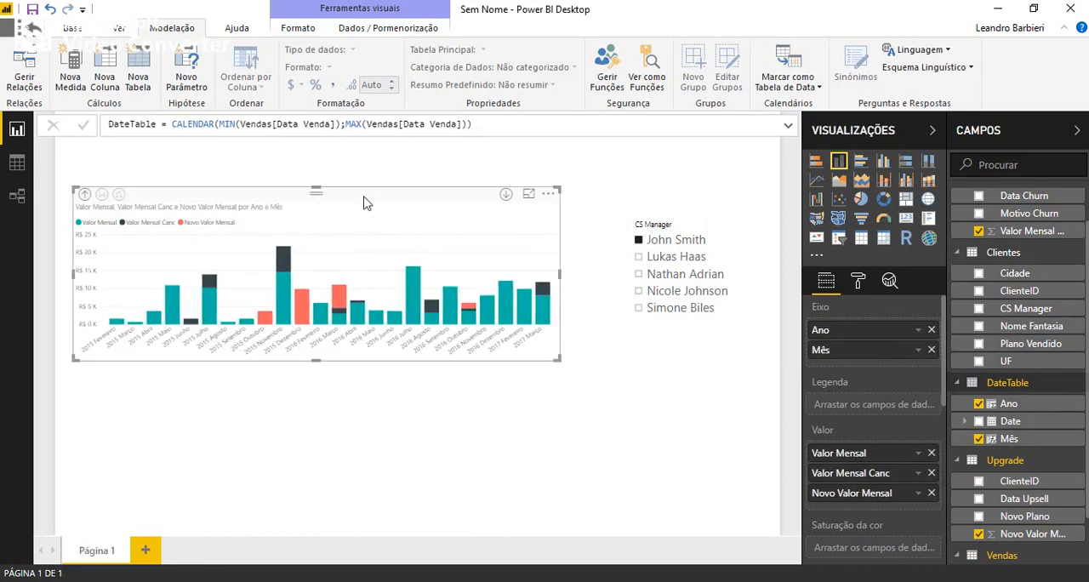
drag(364, 202, 364, 239)
drag(318, 397, 313, 470)
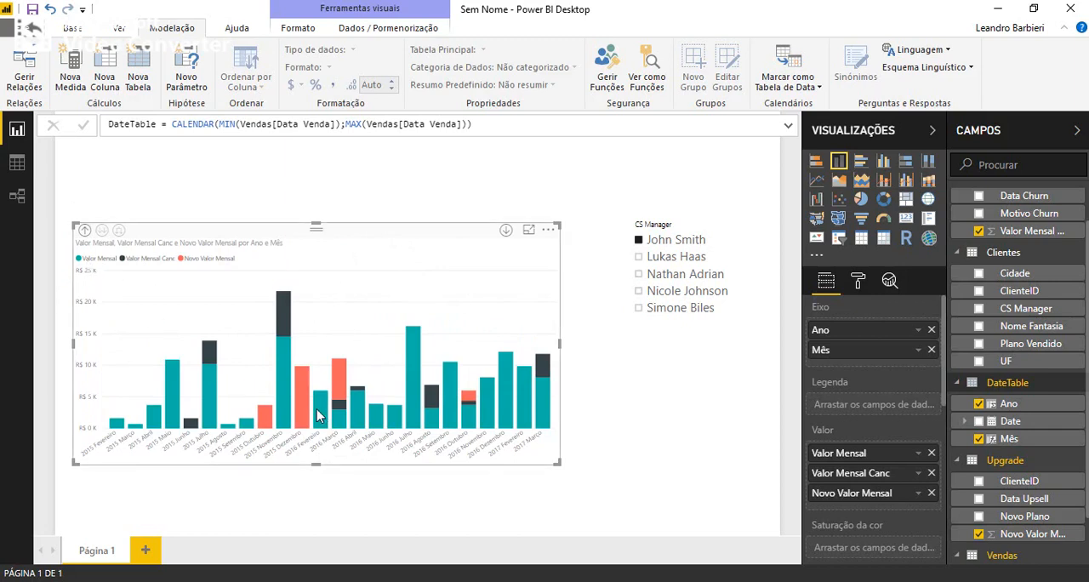
mouse_move(317, 415)
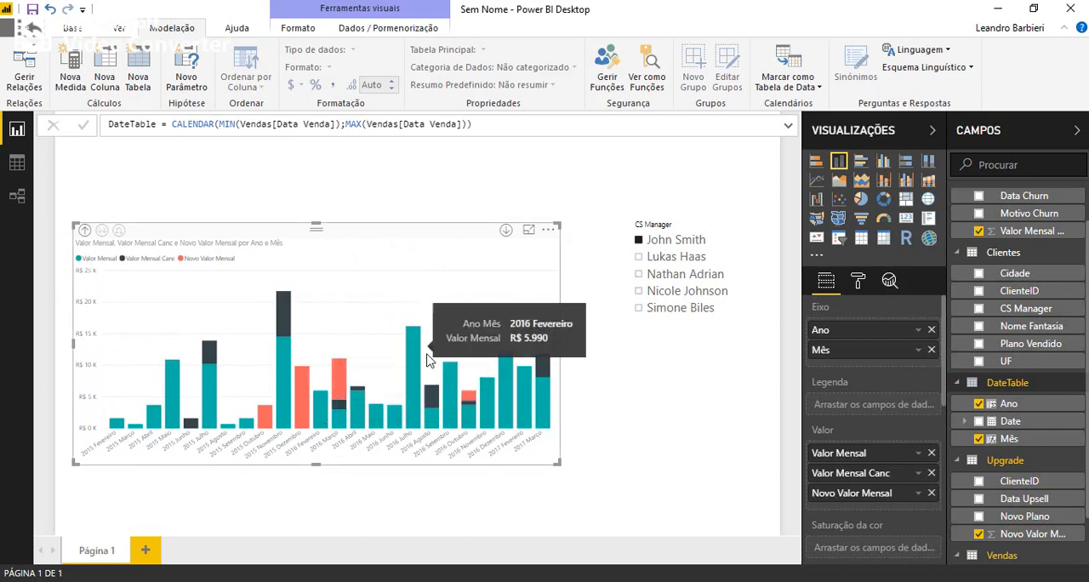
drag(560, 344, 596, 348)
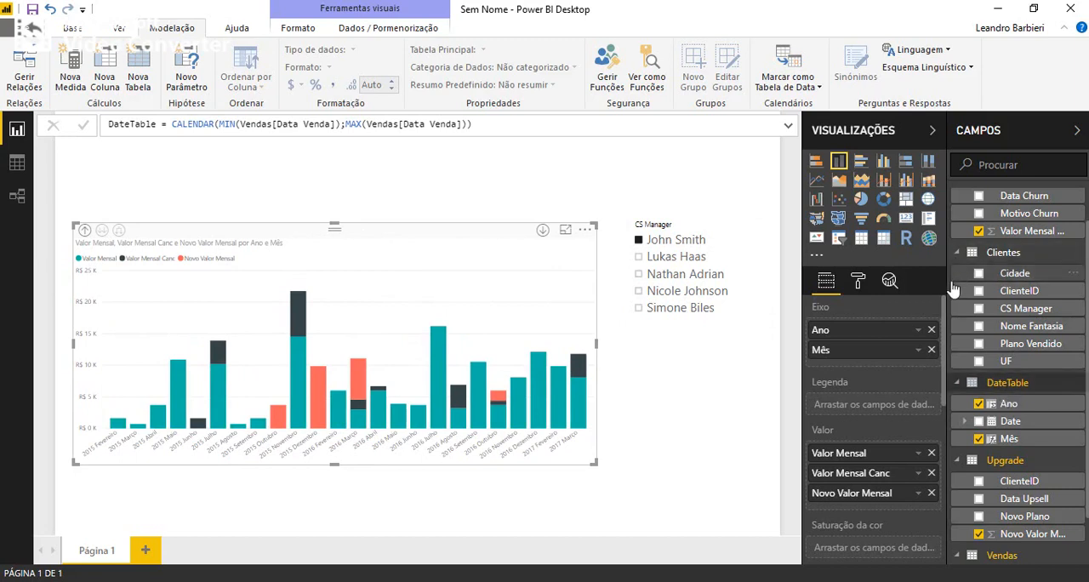
Widen the field list so full field names fit, and review the fields of all tables.
drag(942, 293, 908, 293)
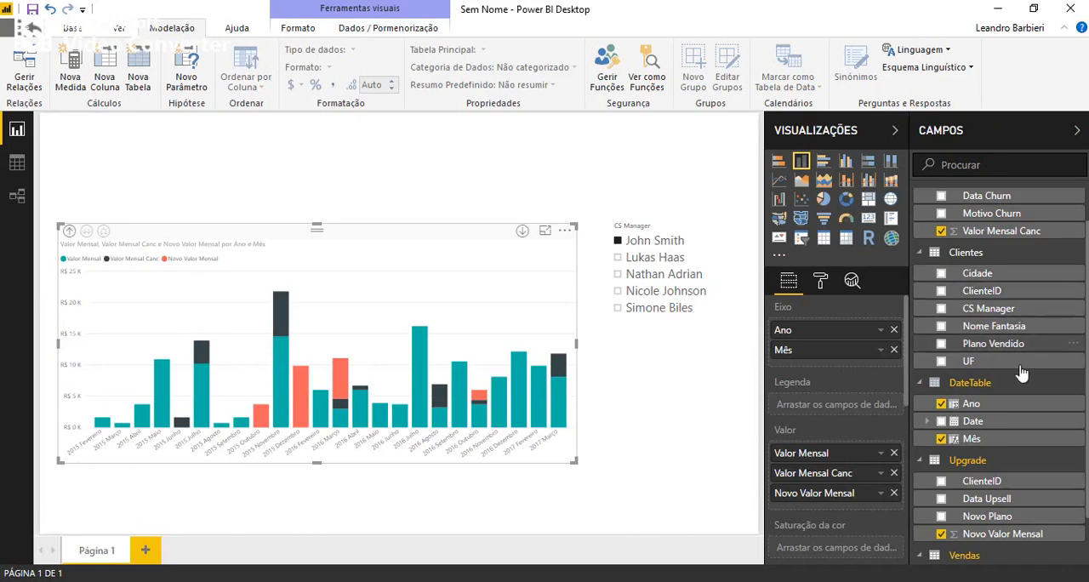
scroll(1028, 460, down, 1)
scroll(1028, 459, down, 1)
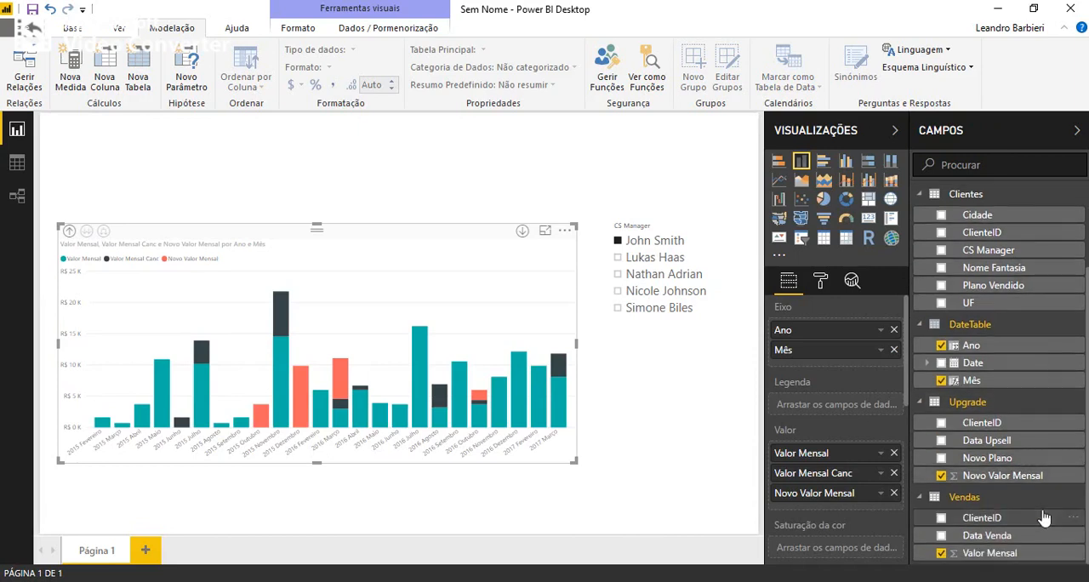
scroll(1030, 464, up, 3)
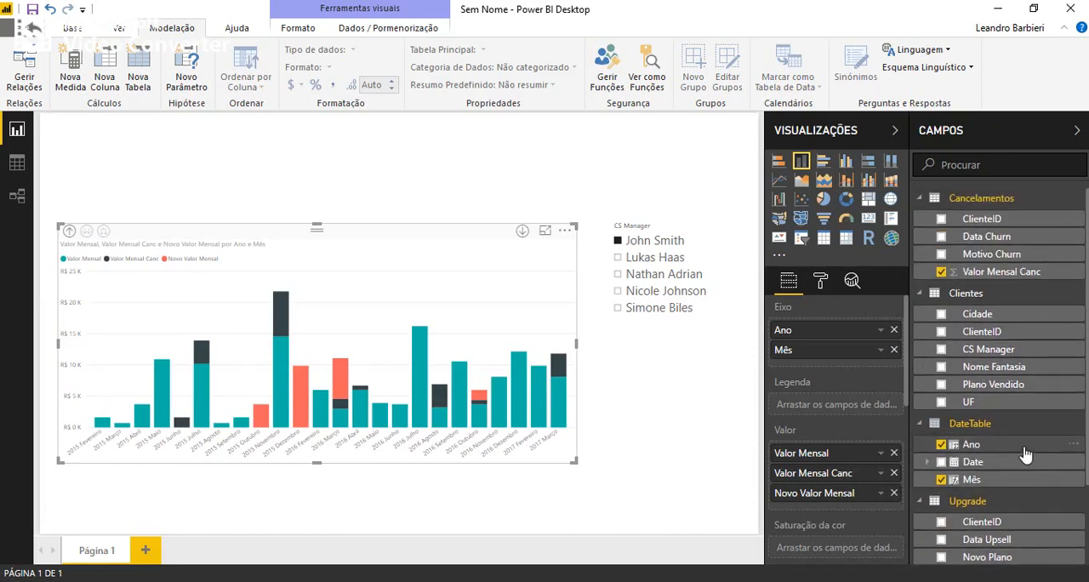
Create a measure in the Cancelamentos table defined as Valor Canc = SUM(Cancelamentos[Valor Mensal Canc]).
click(1079, 202)
click(984, 214)
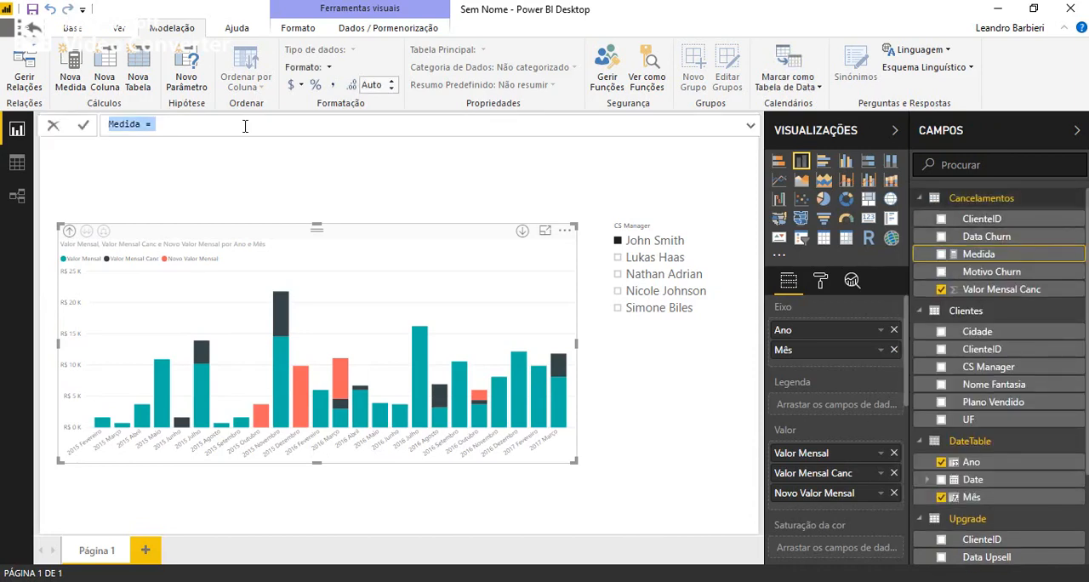
double_click(123, 123)
text(Valor Canc = SUM()
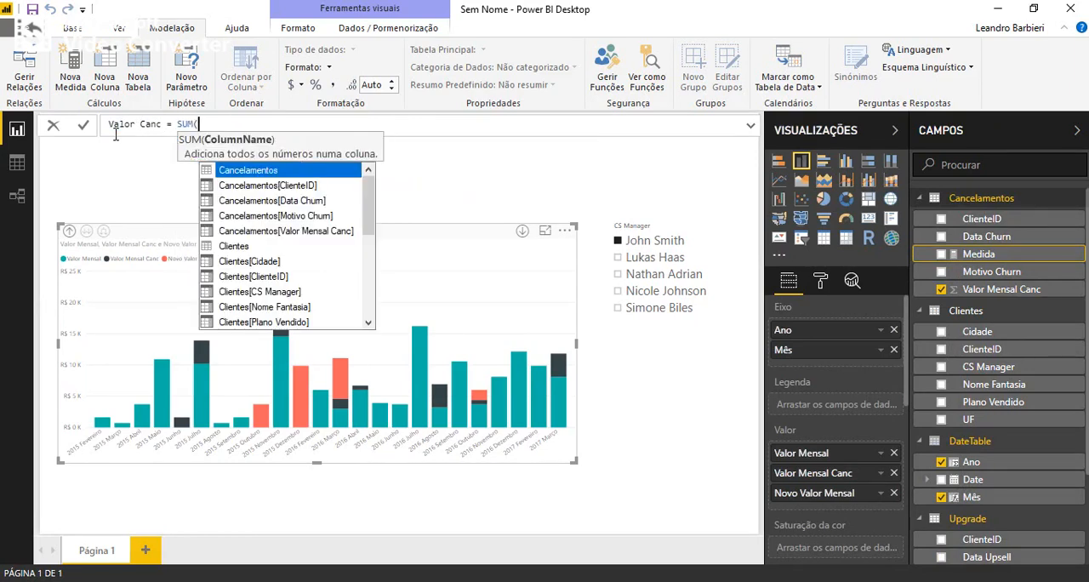
text(val)
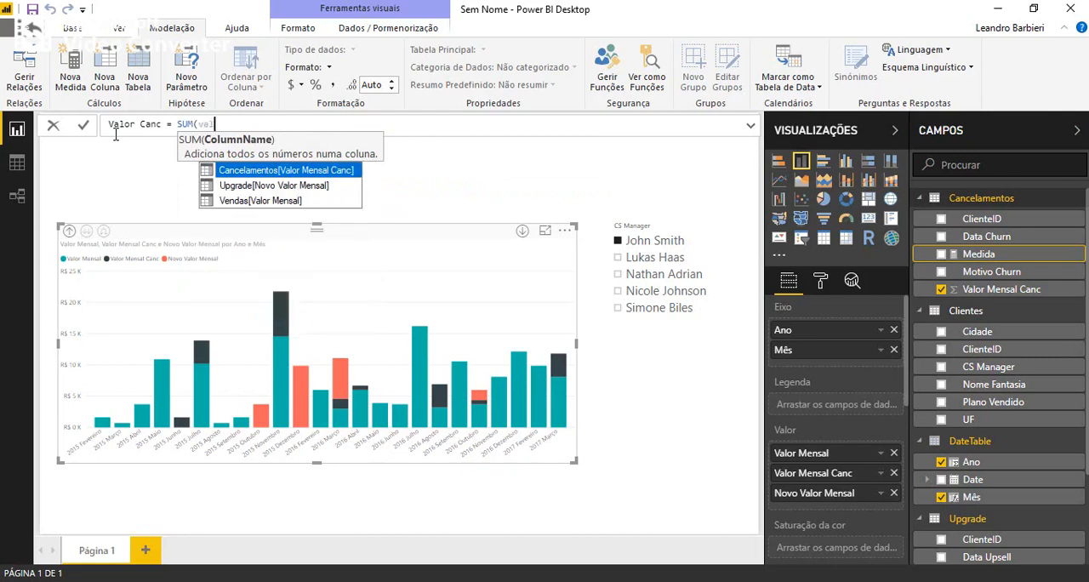
key(Down)
key(Up)
key(Tab)
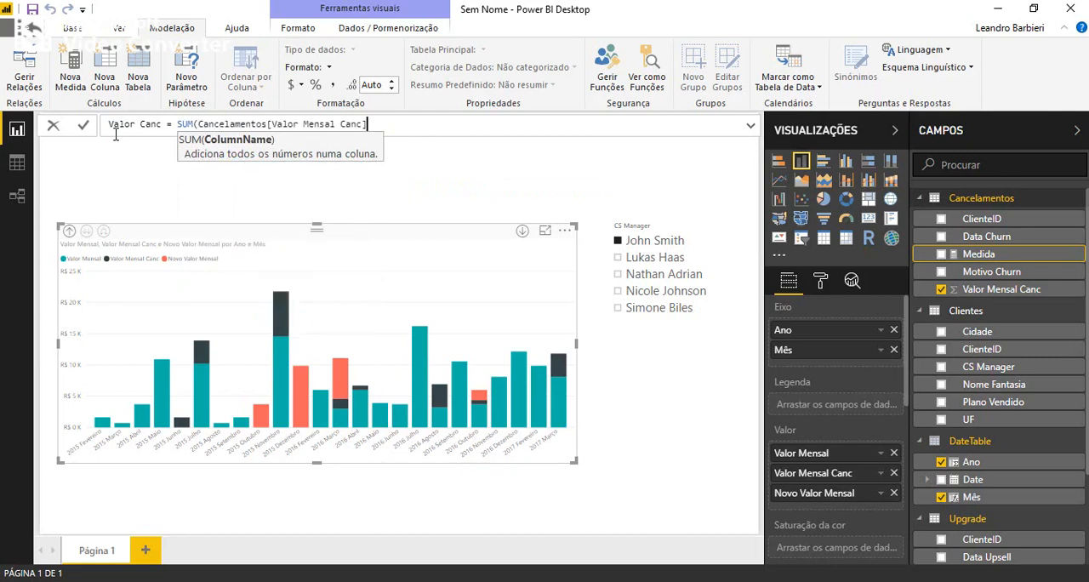
text())
Negate the Valor Canc formula by inserting a minus sign before SUM, and commit the measure.
key(ctrl+Left)
key(ctrl+Left)
key(ctrl+Left)
key(ctrl+Left)
key(ctrl+Left)
key(ctrl+Left)
text(-)
key(Return)
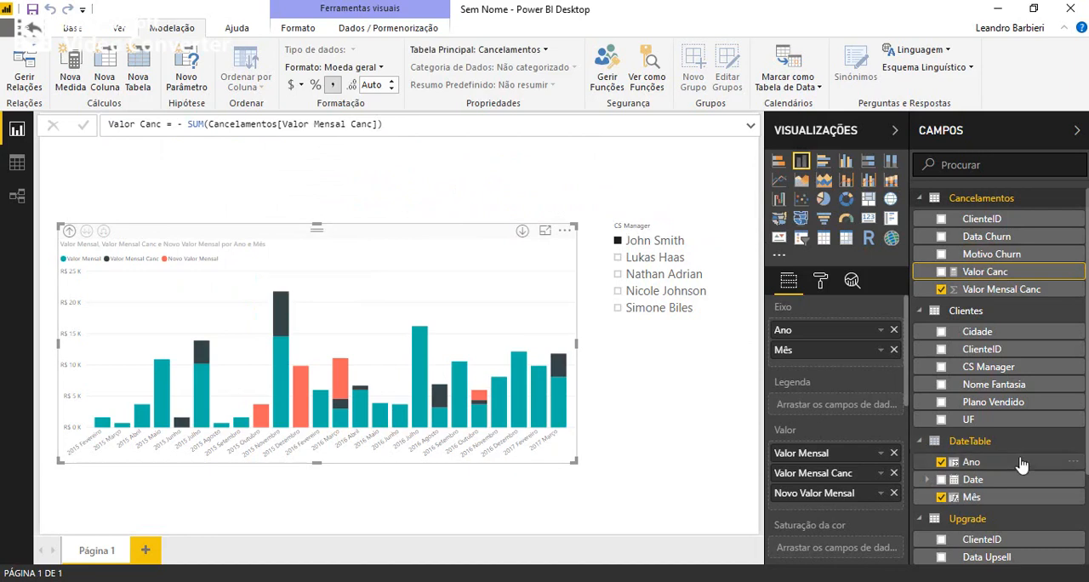
Replace Valor Mensal Canc with the new Valor Canc measure in the column chart's values.
drag(966, 286, 856, 481)
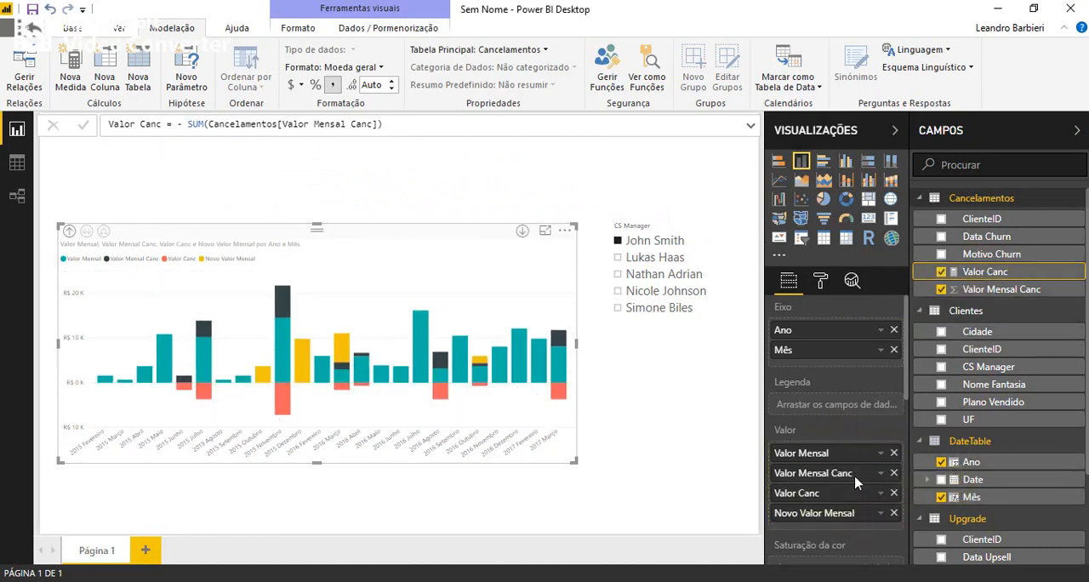
click(894, 474)
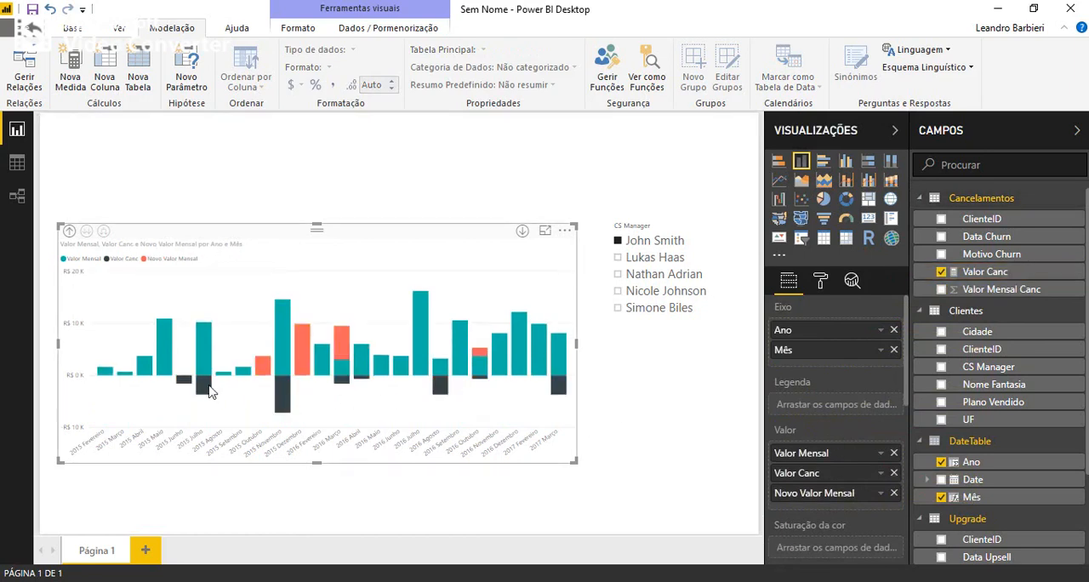
Color the chart's Valor Canc series dark red and Novo Valor Mensal dark slate blue, and move the chart slightly up and left.
click(820, 283)
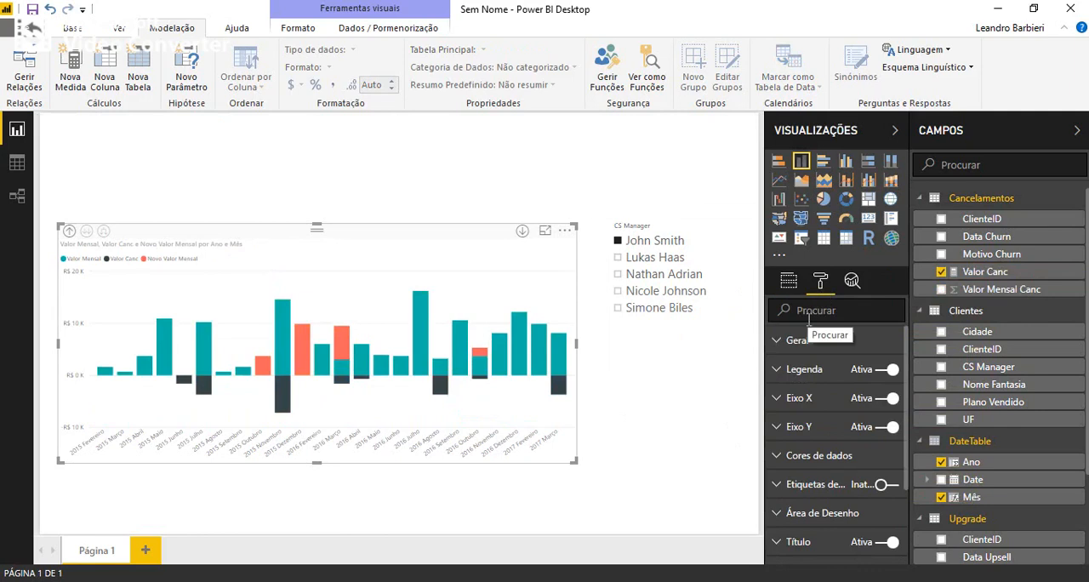
scroll(823, 417, down, 2)
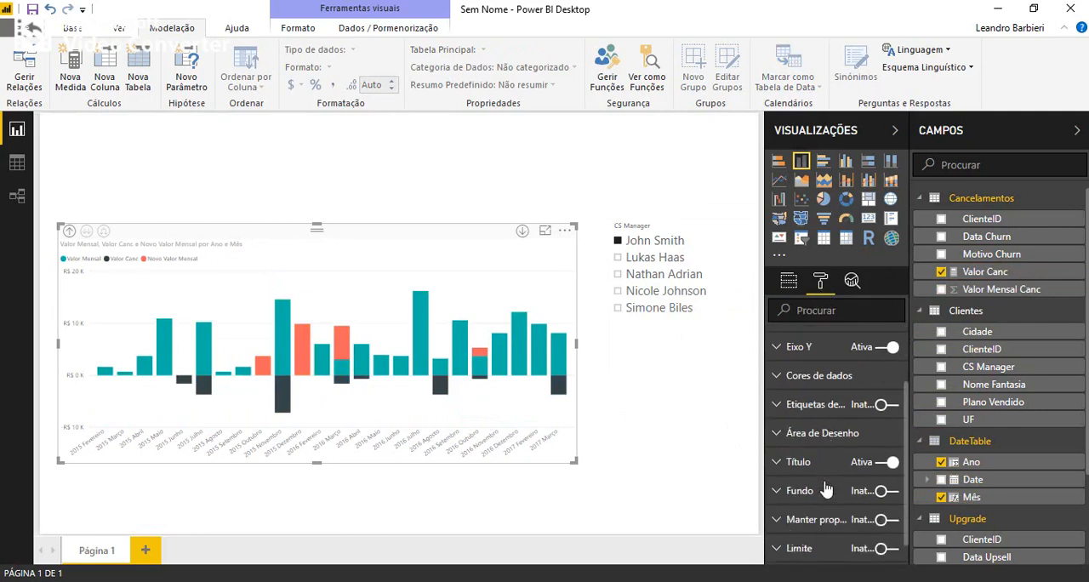
click(778, 379)
click(880, 444)
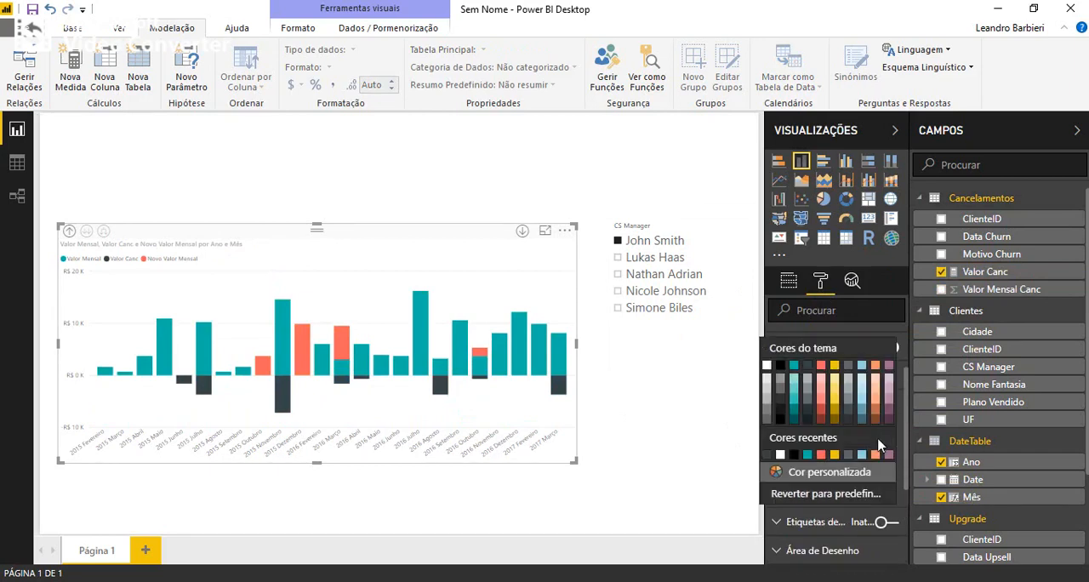
click(820, 417)
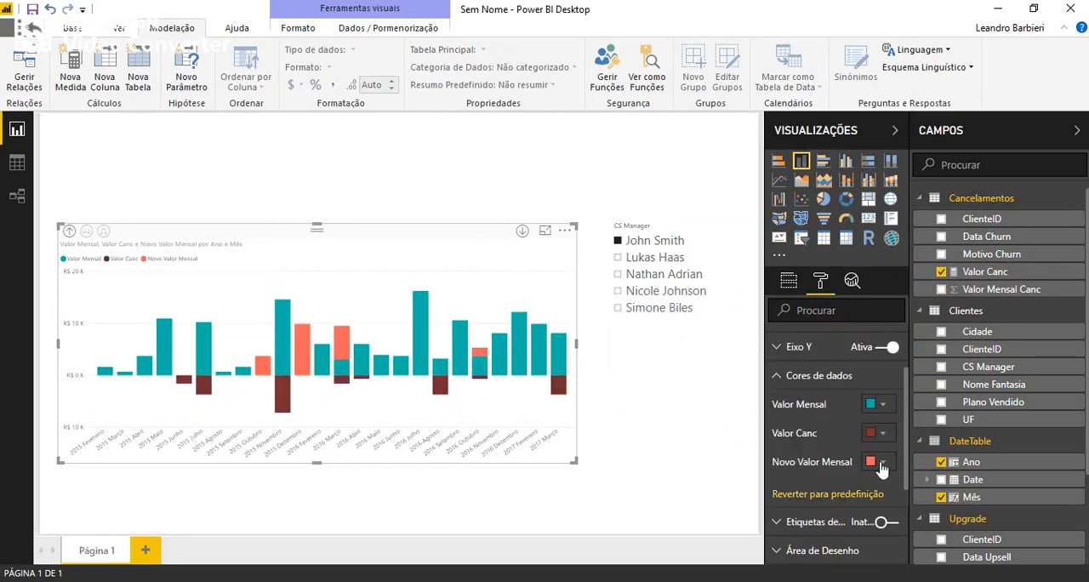
click(882, 464)
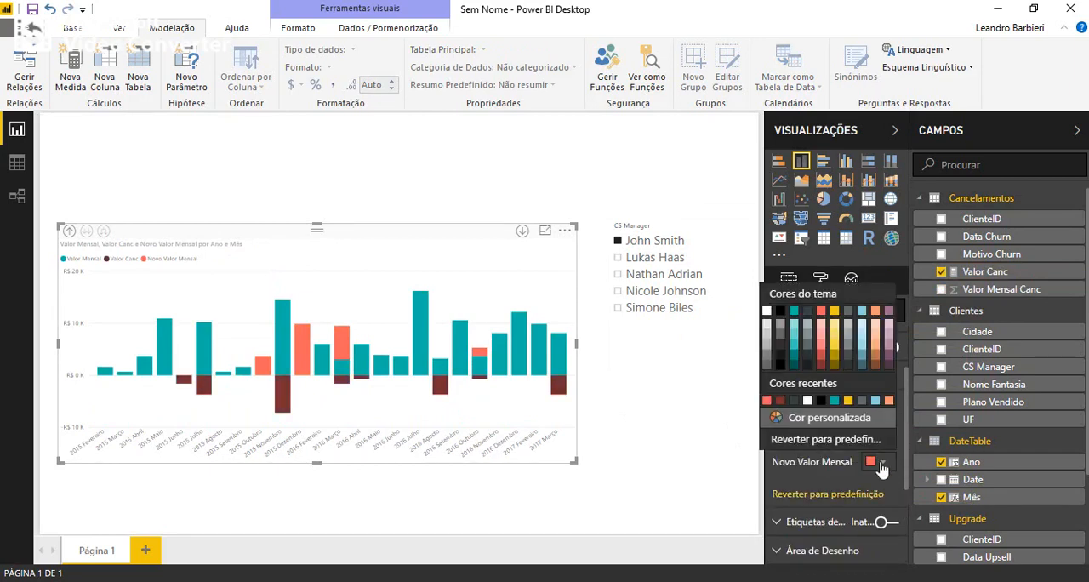
click(866, 368)
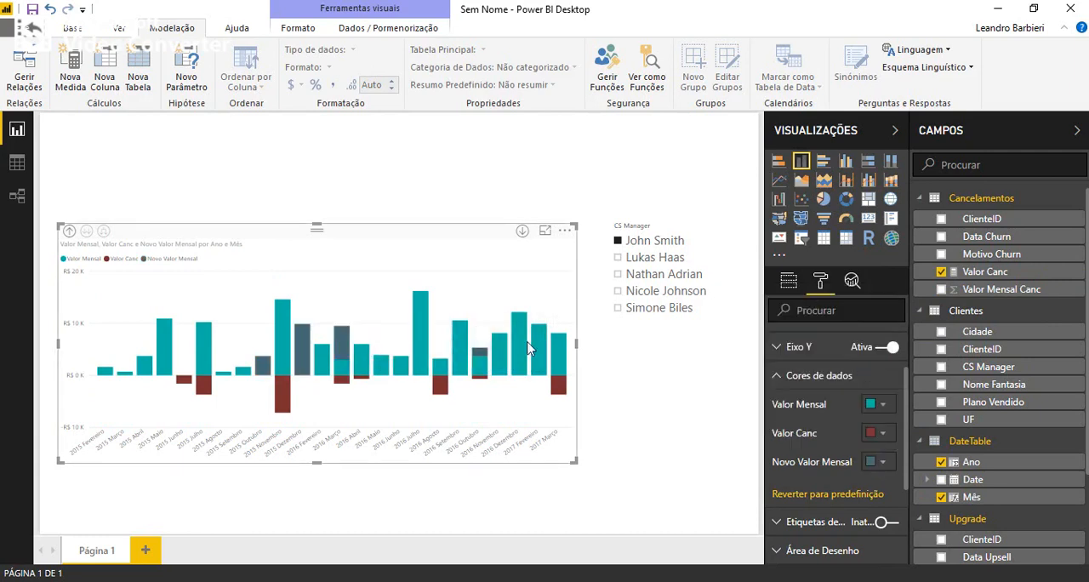
drag(377, 239, 367, 213)
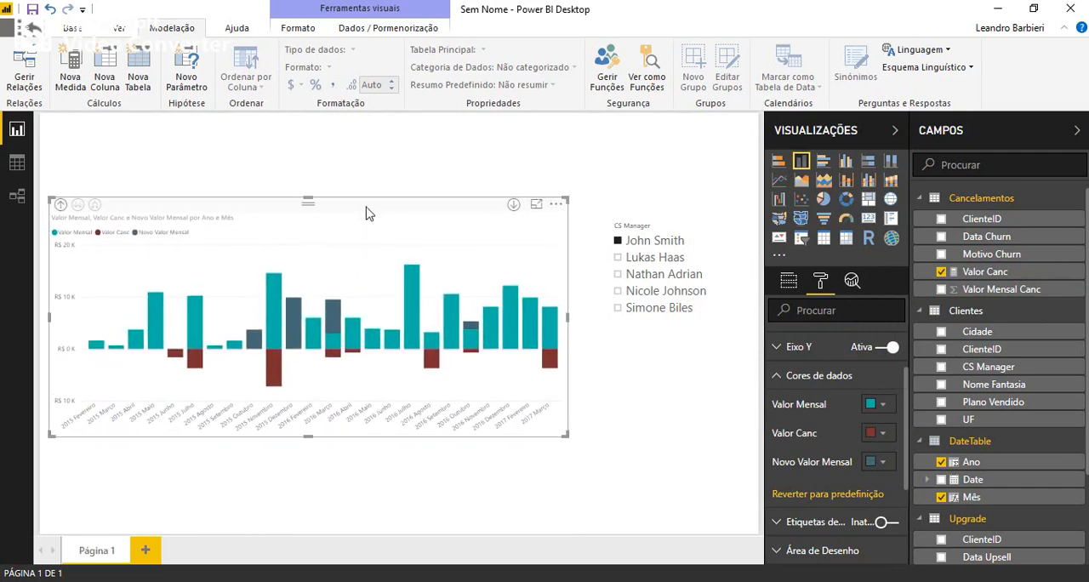